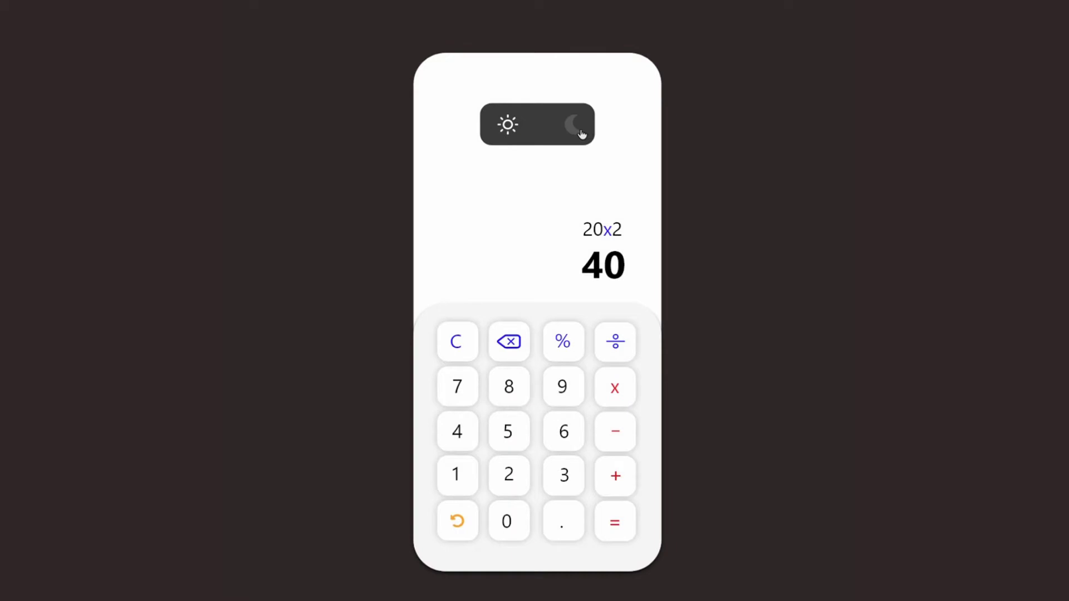
# Preview the calculator prototype by switching its theme back and forth between dark and light mode.
pyautogui.click(579, 132)
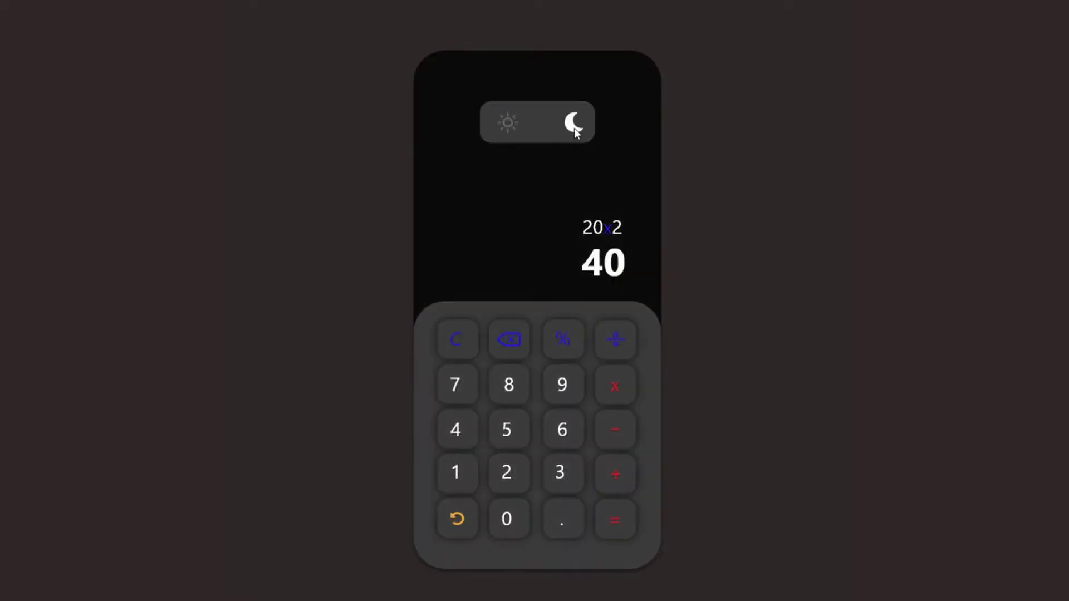
pyautogui.click(513, 126)
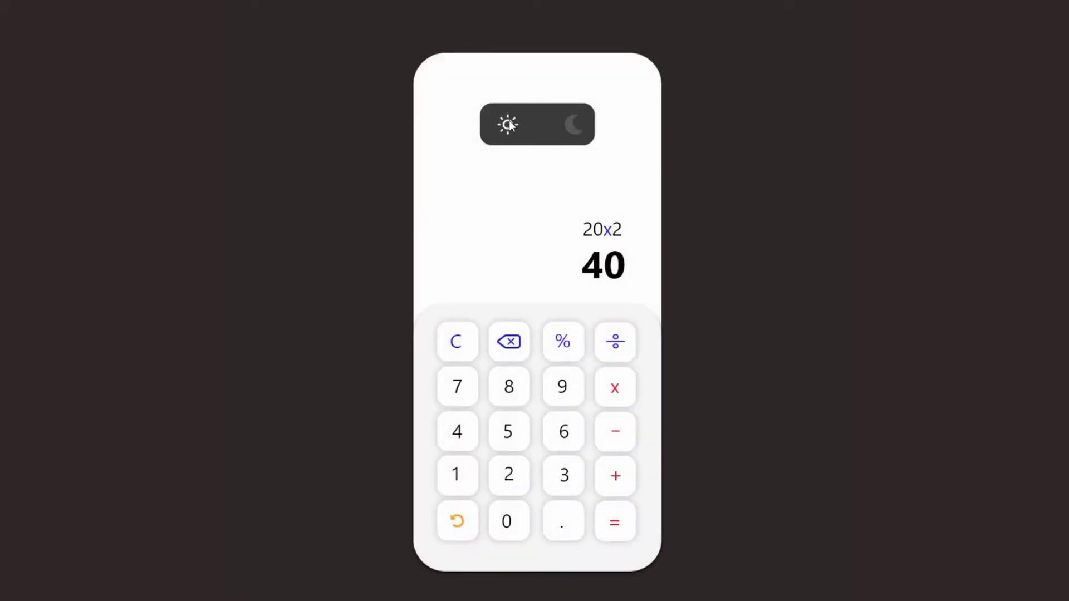
pyautogui.click(569, 129)
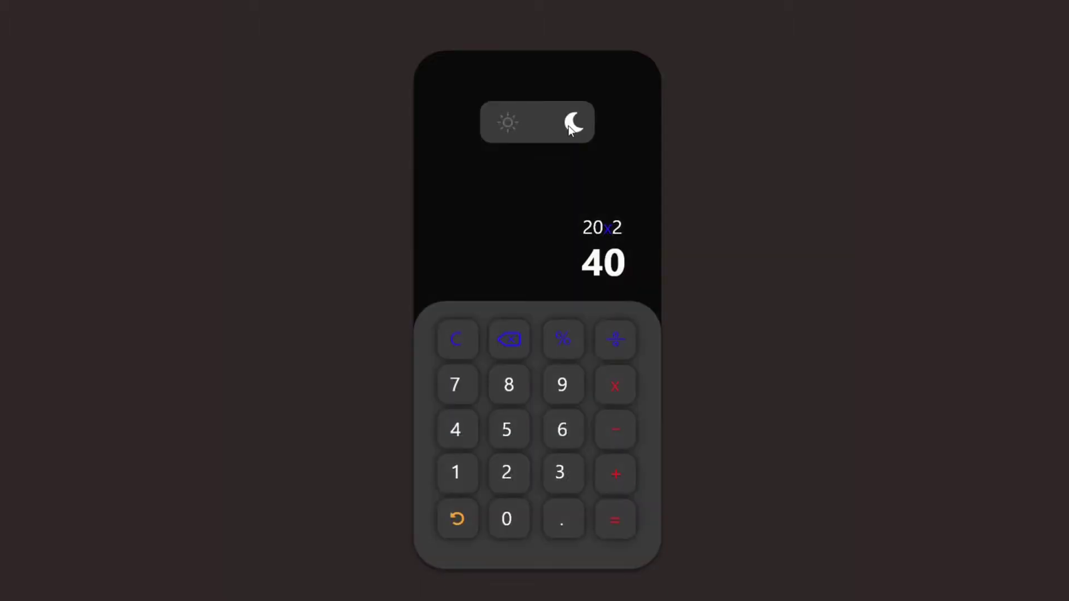
pyautogui.click(513, 128)
pyautogui.click(577, 132)
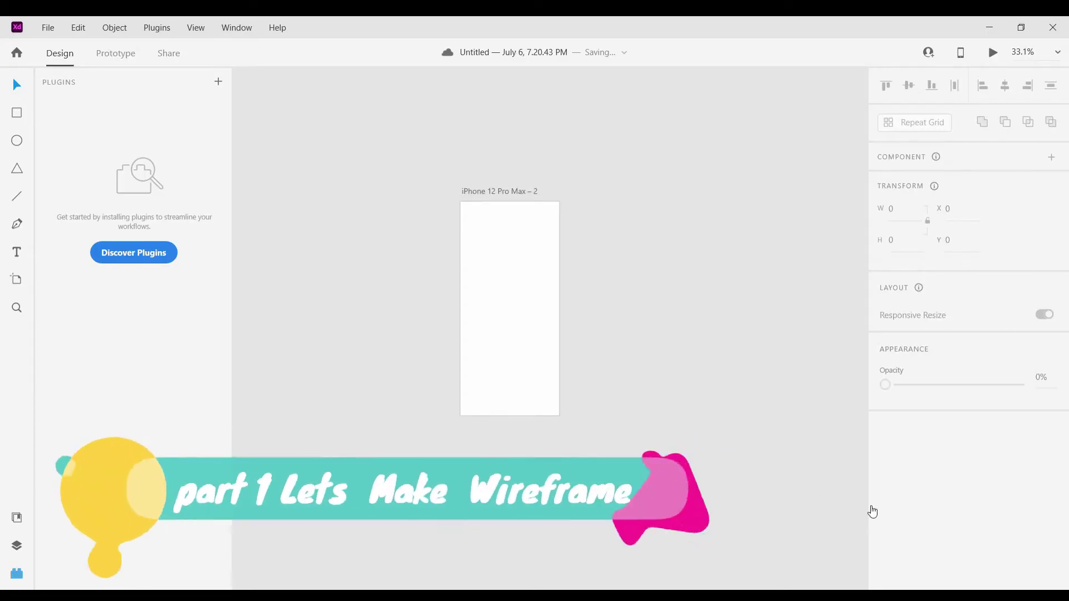
# Draw a 428 by 926 rectangle covering the whole iPhone 12 Pro Max – 2 artboard.
pyautogui.click(545, 271)
pyautogui.click(392, 217)
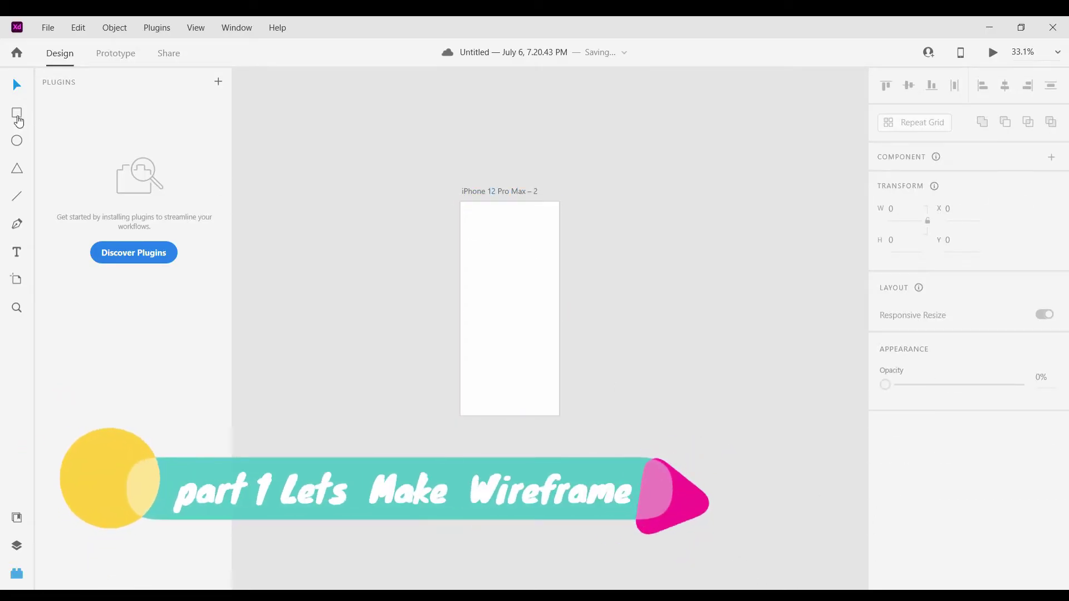
pyautogui.click(17, 115)
pyautogui.moveTo(461, 203); pyautogui.dragTo(564, 424)
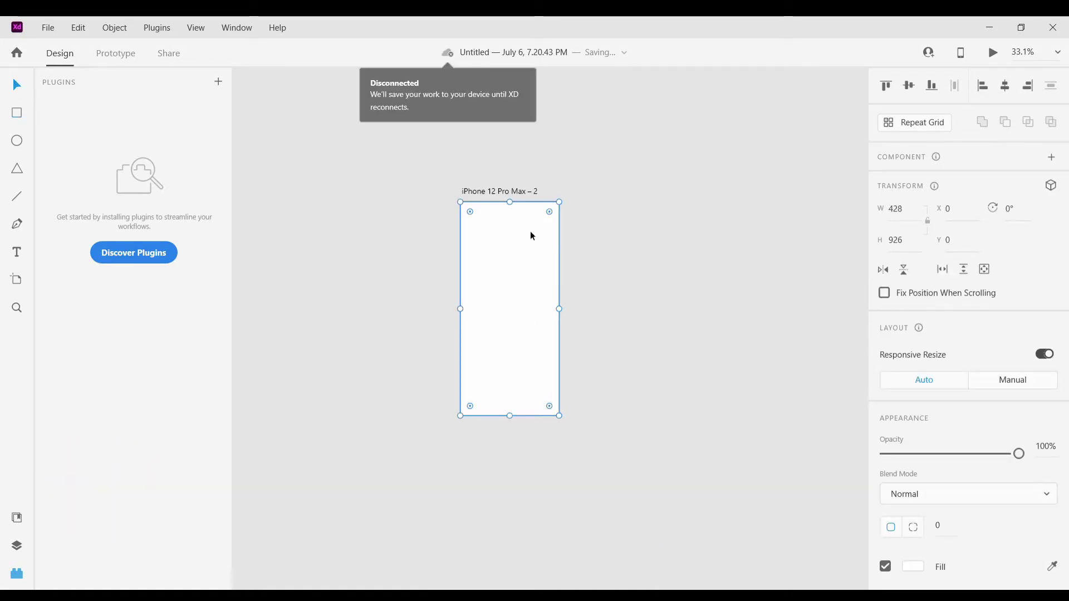
# Round all corners of the artboard-sized rectangle to a radius of 56.
pyautogui.scroll(3, 592, 274)
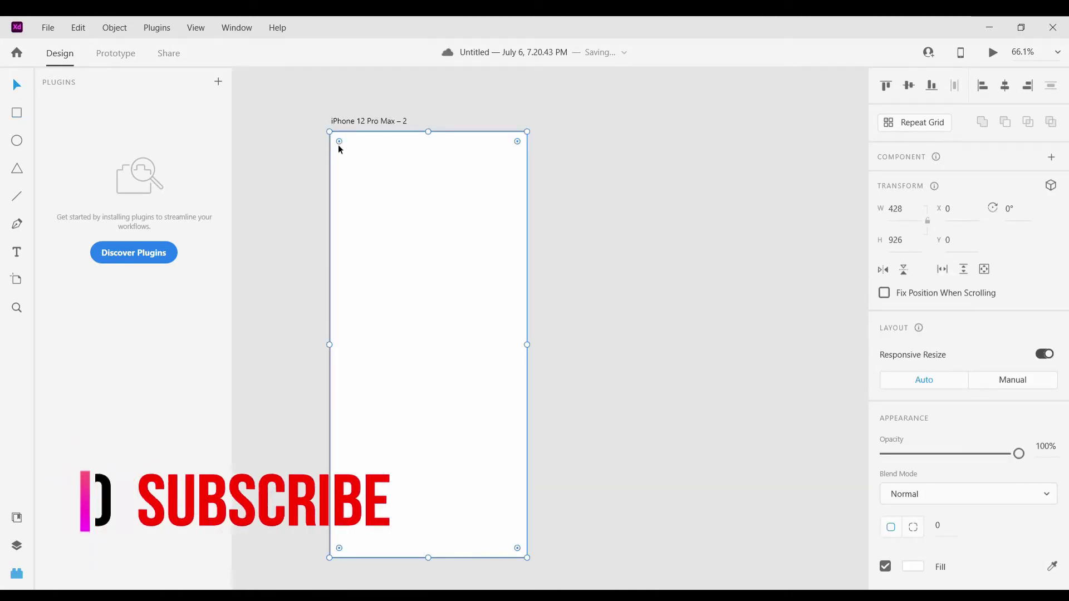
pyautogui.moveTo(338, 145); pyautogui.dragTo(370, 275)
pyautogui.click(369, 272)
pyautogui.scroll(-3, 916, 493)
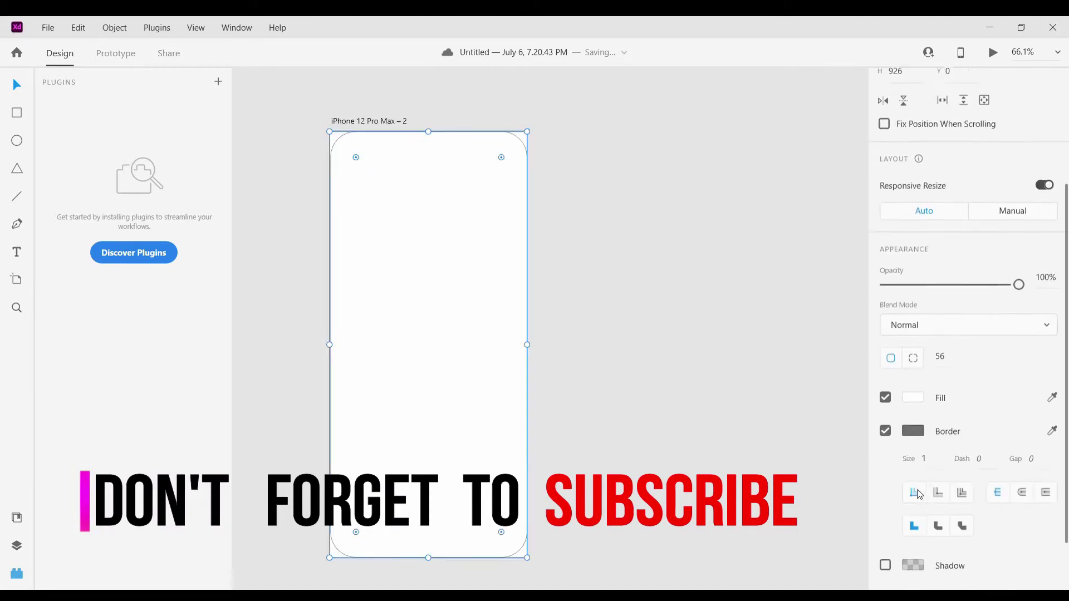
pyautogui.click(601, 304)
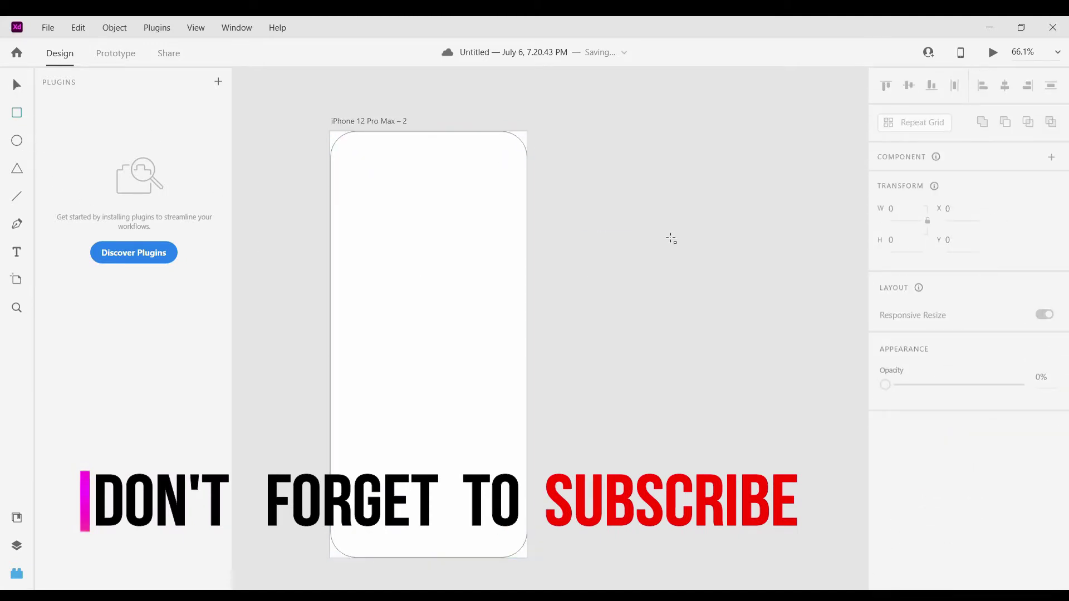
# Draw a sample rectangle about 123 by 92 beside the artboard and fill it with dark brown #423434.
pyautogui.moveTo(628, 226); pyautogui.dragTo(686, 268)
pyautogui.press('v')
pyautogui.scroll(-1, 673, 289)
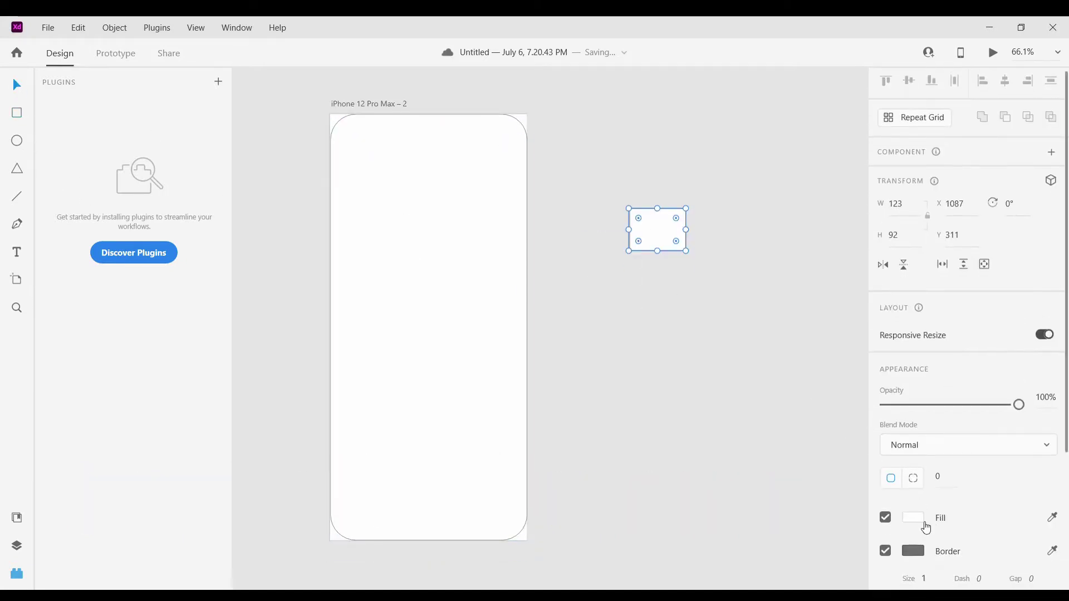
pyautogui.click(912, 515)
pyautogui.moveTo(801, 470); pyautogui.dragTo(728, 495)
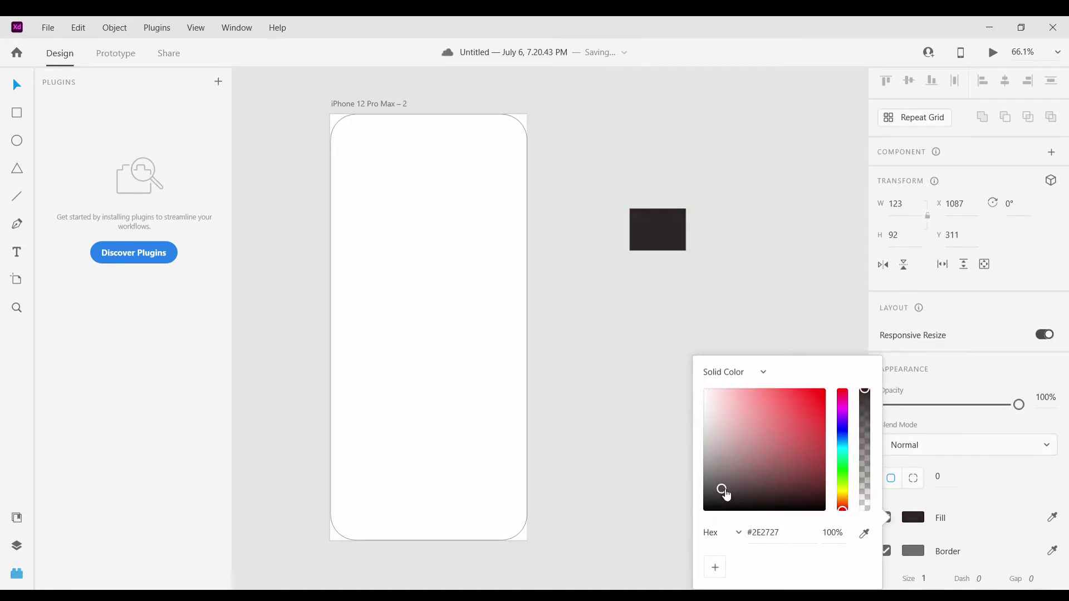
pyautogui.click(691, 326)
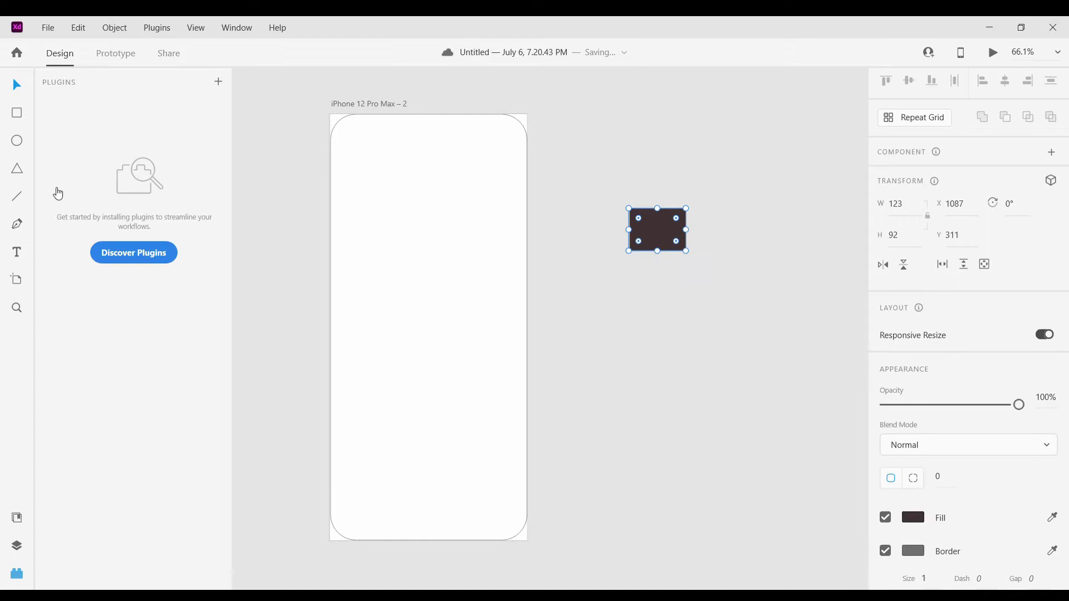
# Remove the sample rectangle's border and save its fill color #423434 to the document assets.
pyautogui.click(894, 557)
pyautogui.click(743, 380)
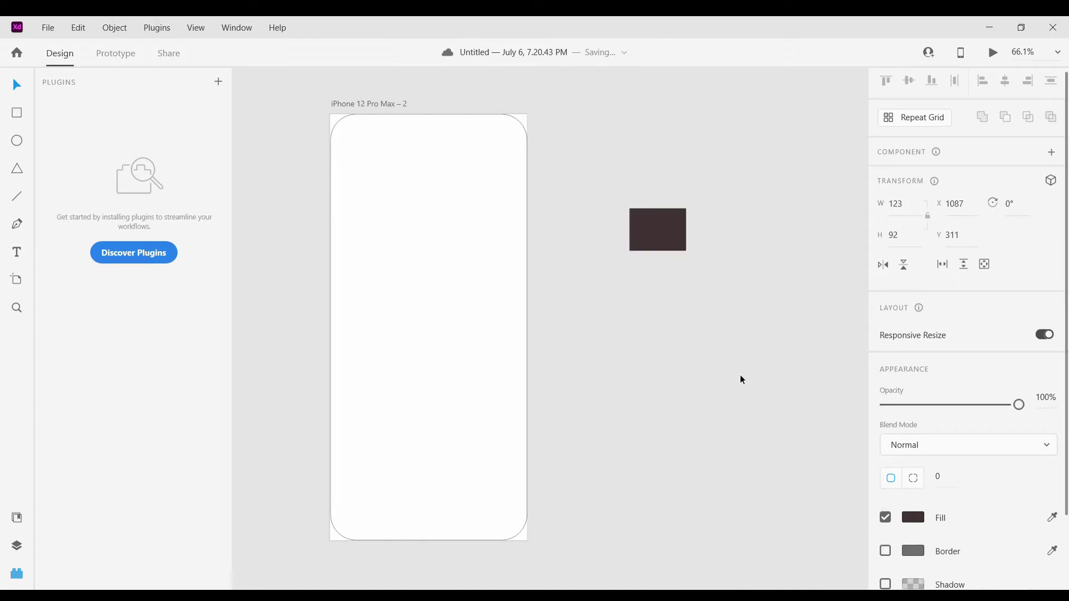
pyautogui.hotkey('ctrl', 'shift', 'y')
pyautogui.click(221, 163)
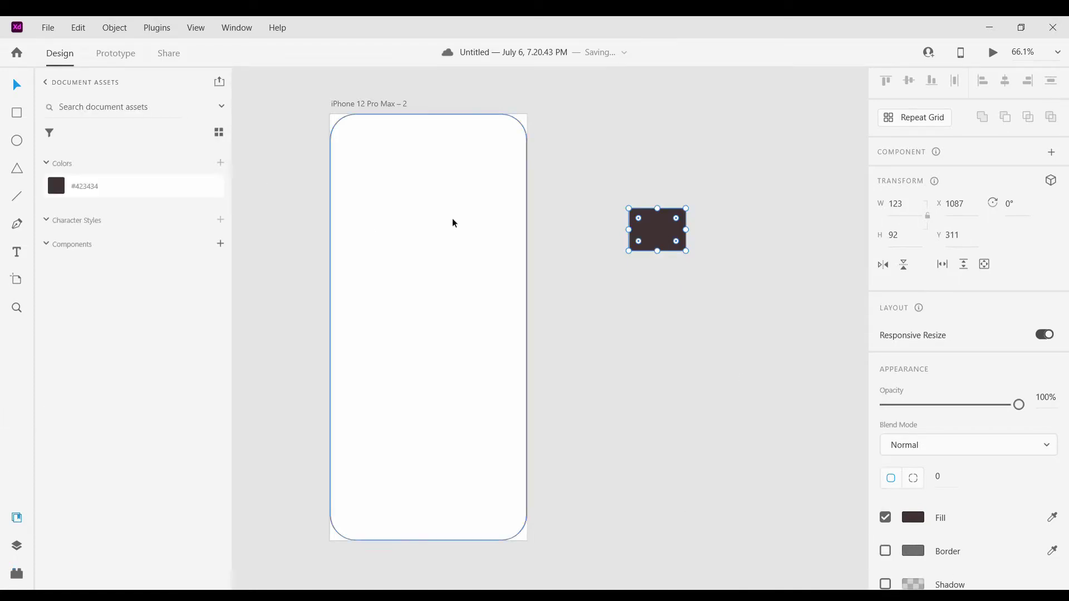
# Set the sample rectangle's fill to near-black #0A0909 and save that color to the document assets.
pyautogui.scroll(-1, 918, 479)
pyautogui.click(920, 479)
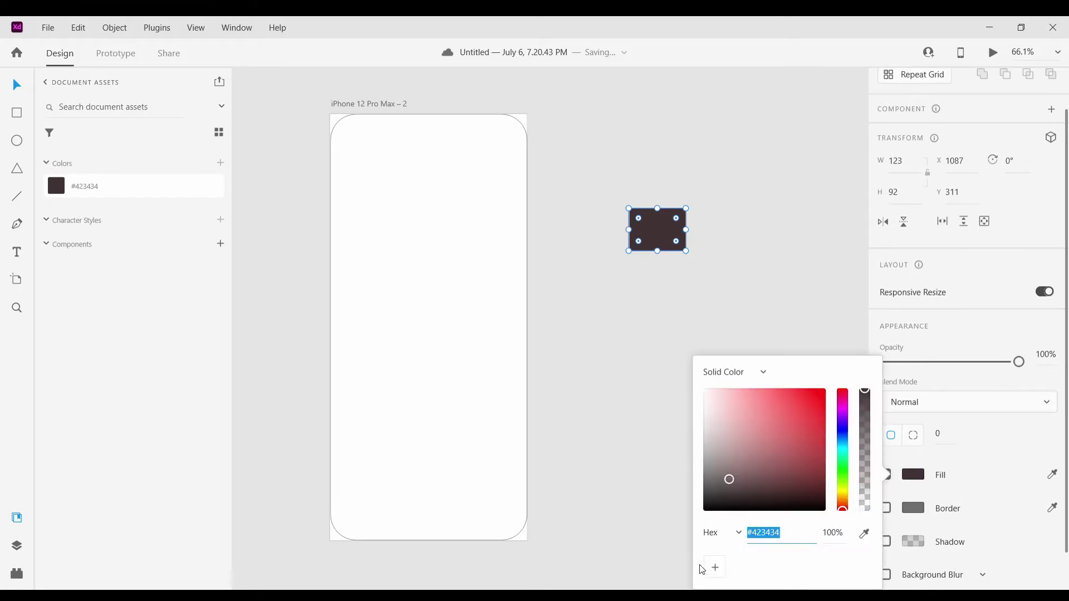
pyautogui.click(728, 501)
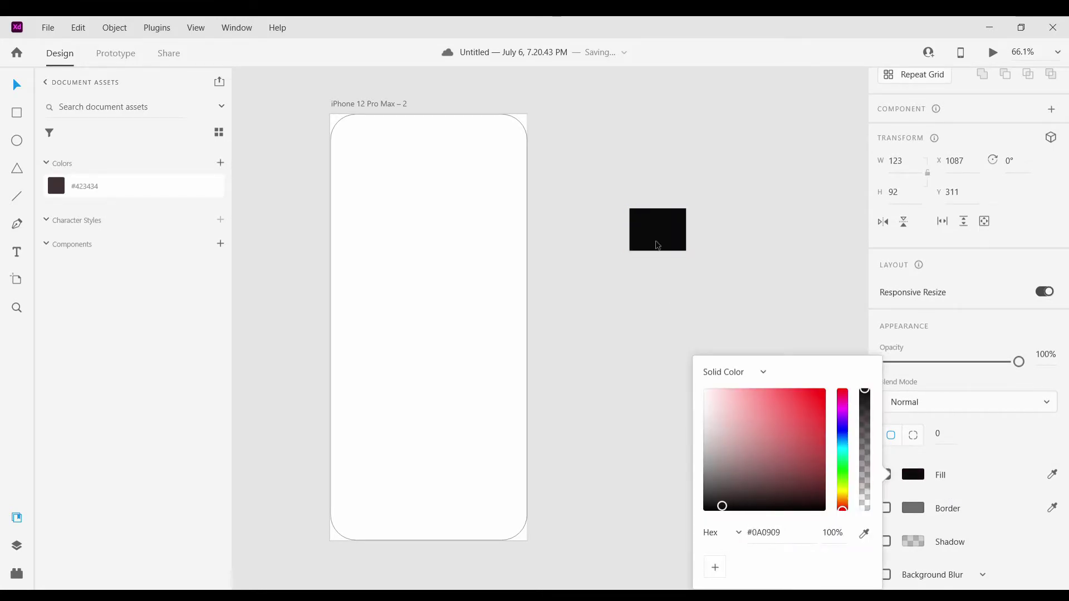
pyautogui.click(221, 163)
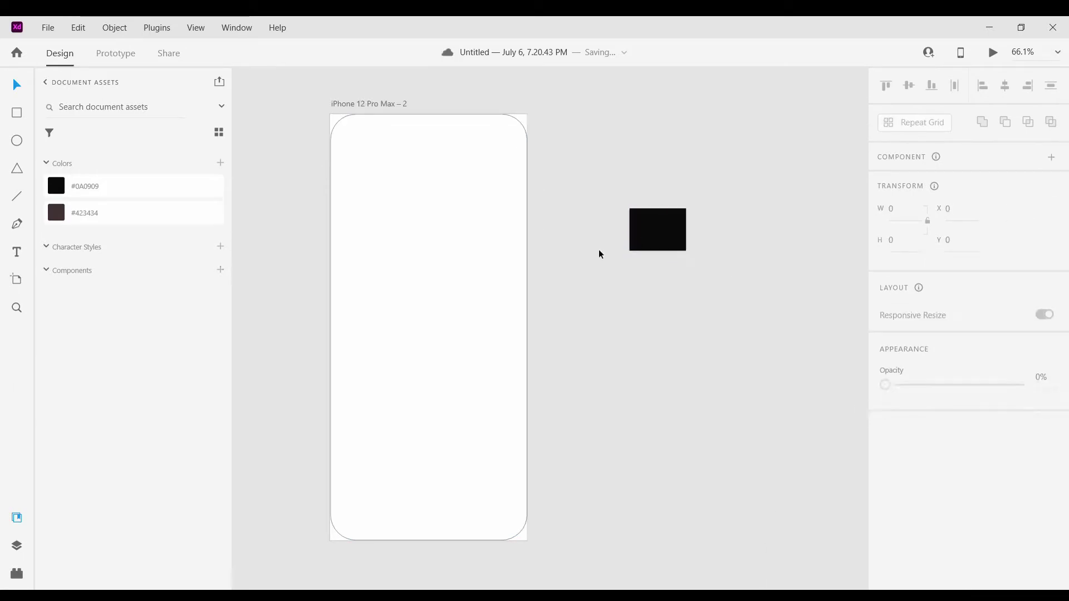
# Set the sample rectangle's fill to dark grey #302828 and save that color to the document assets.
pyautogui.click(657, 229)
pyautogui.click(916, 524)
pyautogui.moveTo(723, 504); pyautogui.dragTo(728, 494)
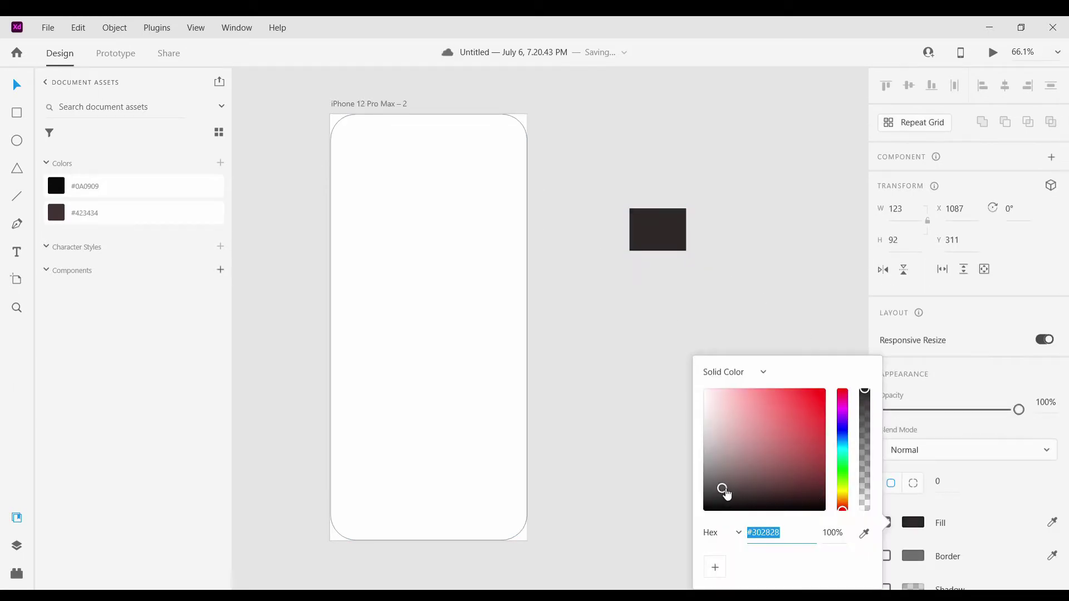
pyautogui.click(660, 235)
pyautogui.click(221, 162)
# Fill the artboard-sized rounded rectangle with the saved color #0A0909.
pyautogui.click(413, 232)
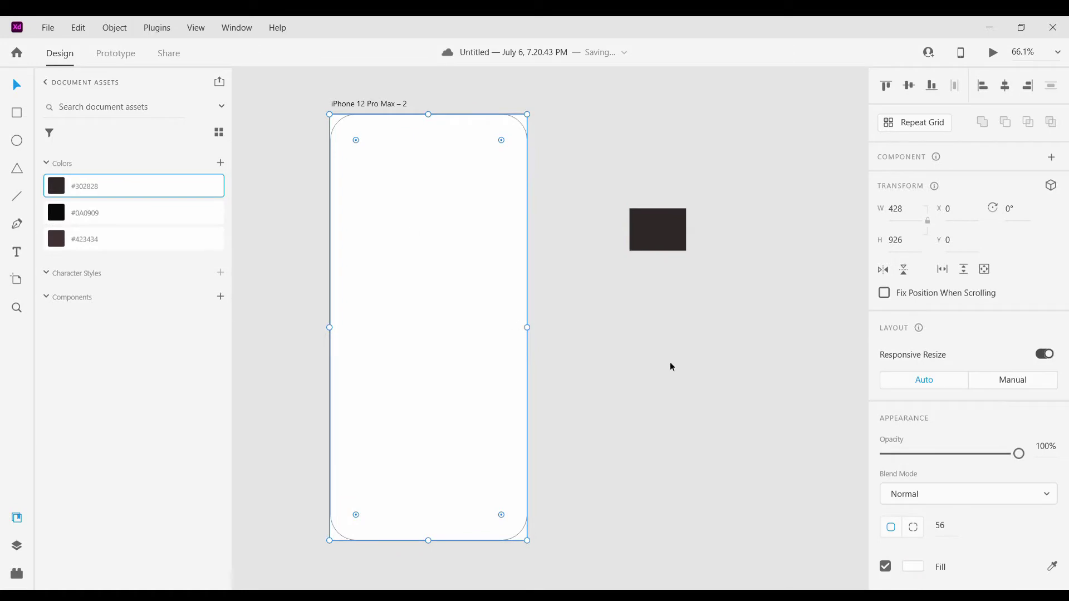
pyautogui.click(57, 216)
pyautogui.press('Escape')
pyautogui.hscroll(-2, 506, 316)
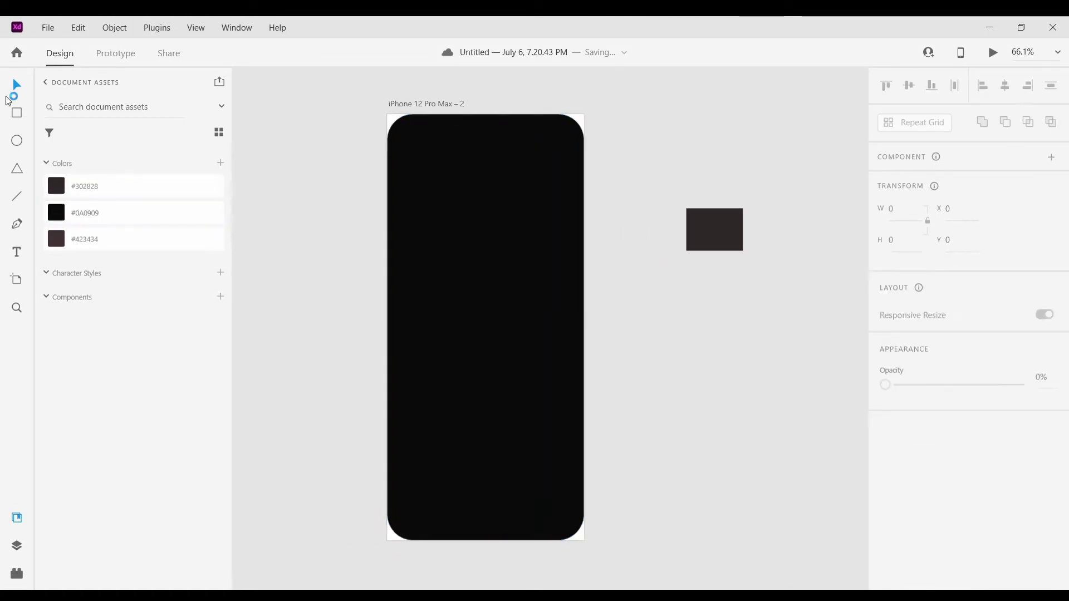
# Draw a rectangle about 263 by 88 near the top of the black phone shape and round its corners to 26.
pyautogui.moveTo(432, 165); pyautogui.dragTo(552, 206)
pyautogui.click(26, 86)
pyautogui.click(442, 225)
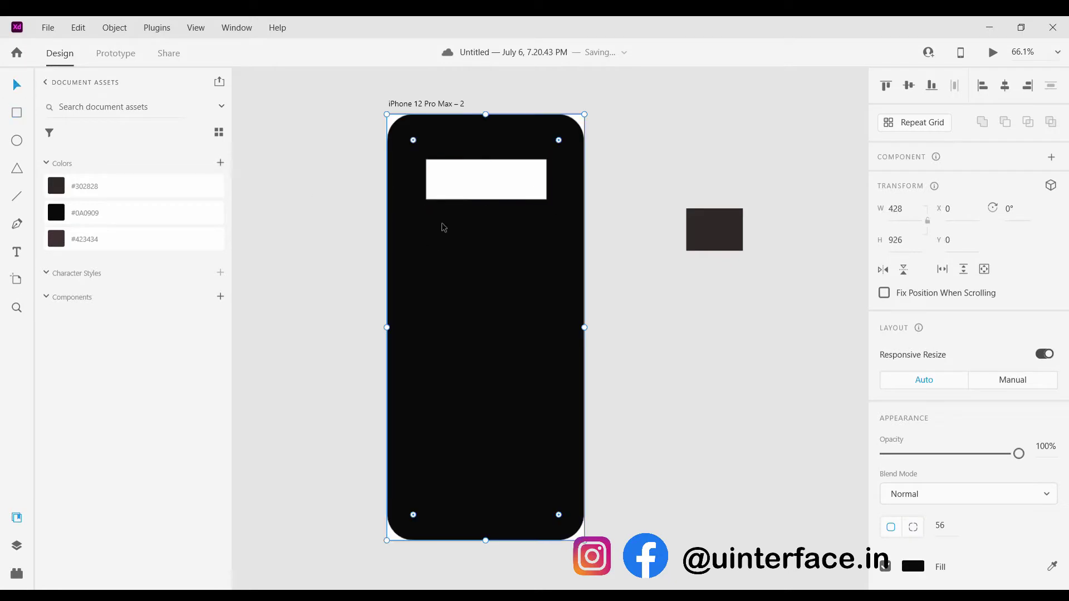
pyautogui.click(438, 173)
pyautogui.moveTo(435, 169); pyautogui.dragTo(441, 174)
pyautogui.scroll(4, 499, 193)
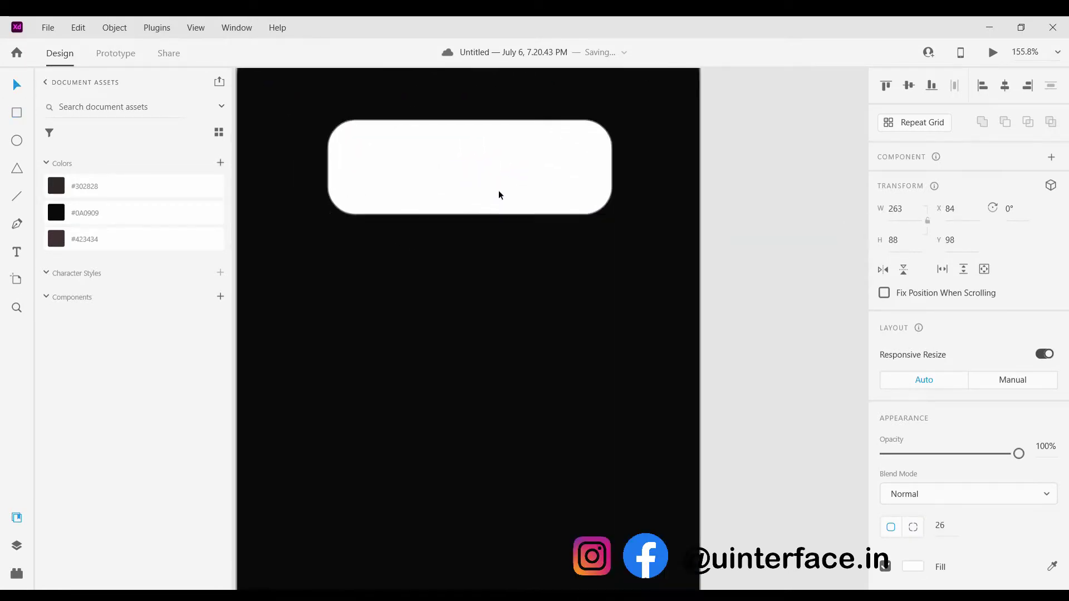
# Remove the border from the white rounded rectangle at the top of the phone shape.
pyautogui.scroll(-3, 790, 423)
pyautogui.scroll(-2, 891, 490)
pyautogui.click(886, 482)
pyautogui.click(886, 482)
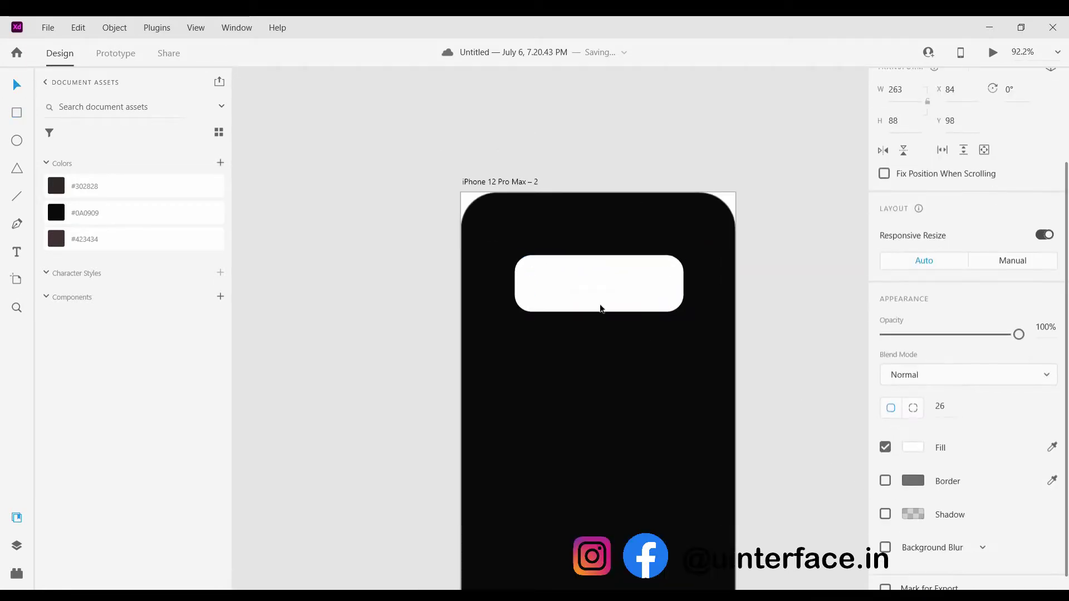
pyautogui.click(600, 317)
pyautogui.click(558, 293)
# Give the white rounded rectangle a linear gradient fill from a dark start color to blue #034AC3.
pyautogui.scroll(-1, 913, 423)
pyautogui.click(923, 433)
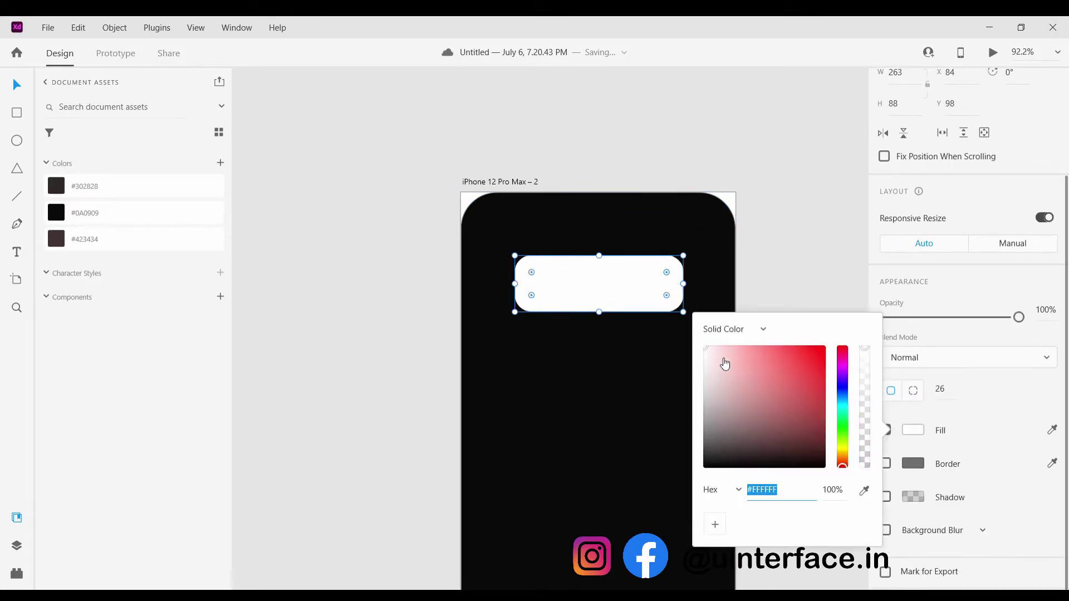
pyautogui.click(748, 332)
pyautogui.click(753, 361)
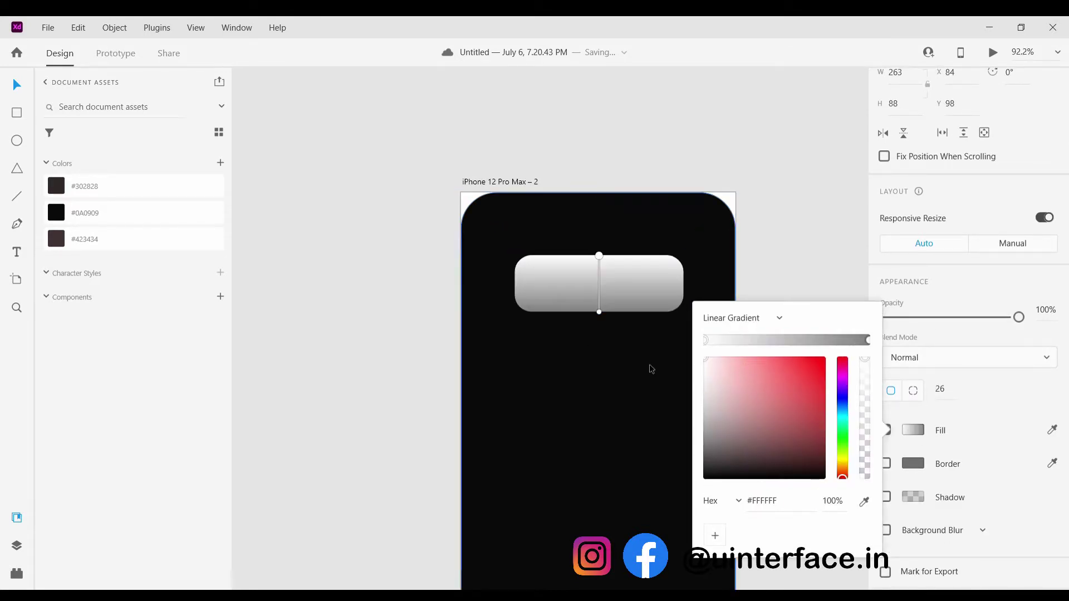
pyautogui.moveTo(712, 423); pyautogui.dragTo(723, 458)
pyautogui.click(868, 341)
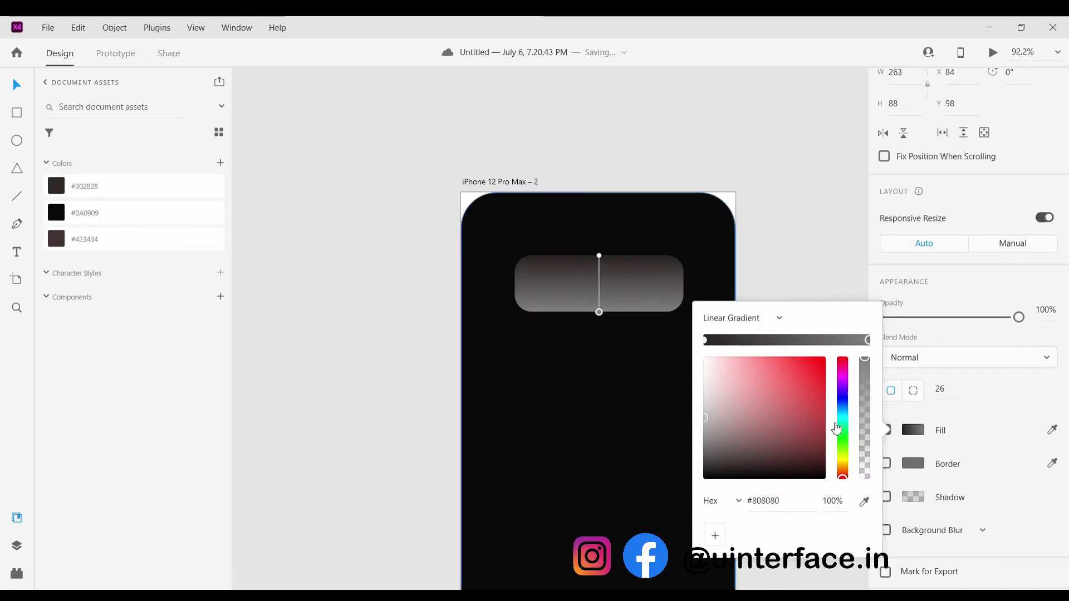
pyautogui.moveTo(817, 465); pyautogui.dragTo(819, 468)
pyautogui.moveTo(845, 411); pyautogui.dragTo(827, 388)
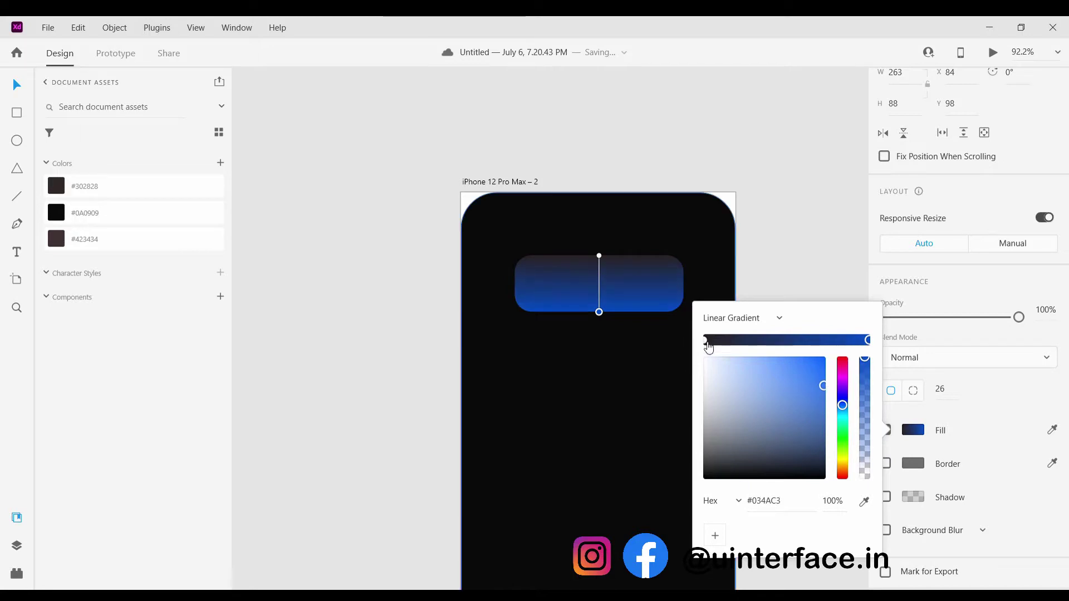
# Darken the gradient's start color to near-black and add a dark blue color stop in its middle.
pyautogui.click(706, 341)
pyautogui.moveTo(718, 477); pyautogui.dragTo(723, 486)
pyautogui.click(798, 465)
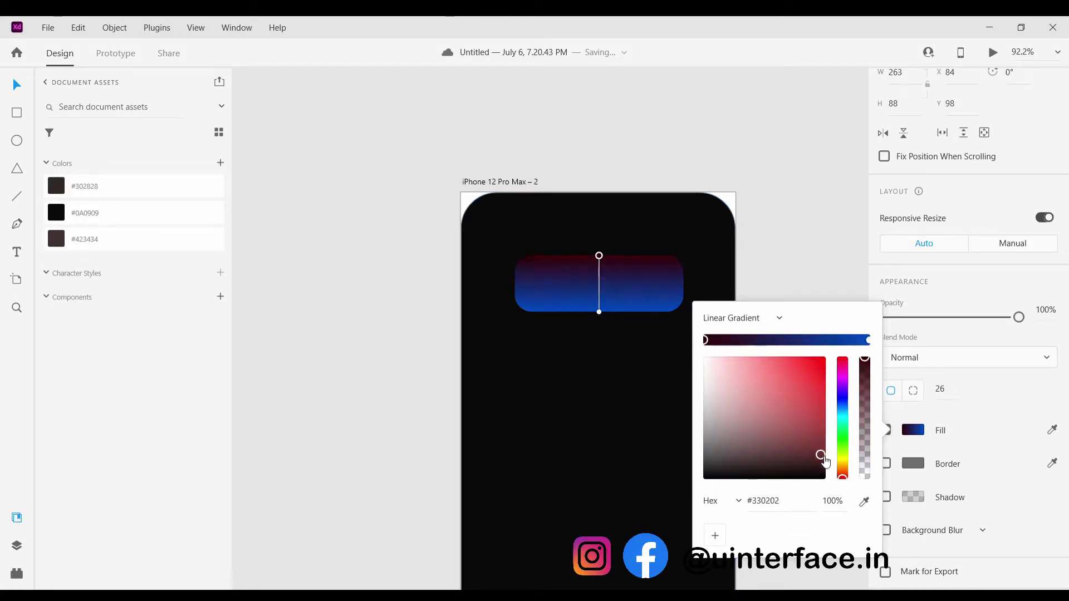
pyautogui.click(778, 341)
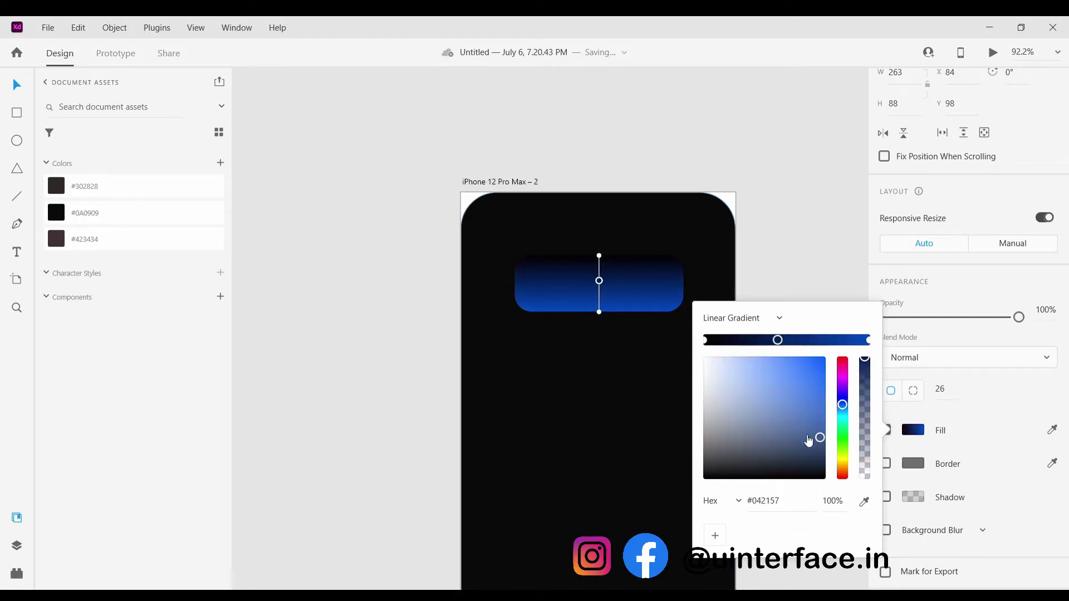
pyautogui.moveTo(819, 439)
pyautogui.mouseDown()
pyautogui.moveTo(826, 486)
pyautogui.moveTo(817, 366)
pyautogui.moveTo(815, 420)
pyautogui.mouseUp()
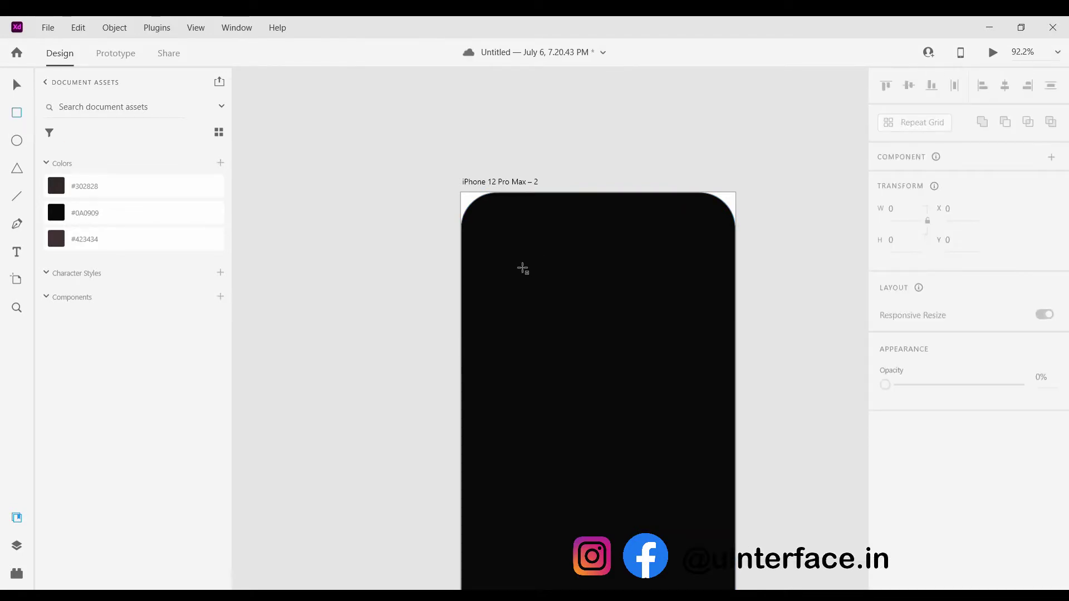
# Draw a rectangle near the top of the phone shape, adjusted to about 229 by 75 with corner radius 20.
pyautogui.moveTo(518, 259)
pyautogui.mouseDown()
pyautogui.moveTo(630, 326)
pyautogui.moveTo(680, 319)
pyautogui.mouseUp()
pyautogui.moveTo(616, 295); pyautogui.dragTo(619, 291)
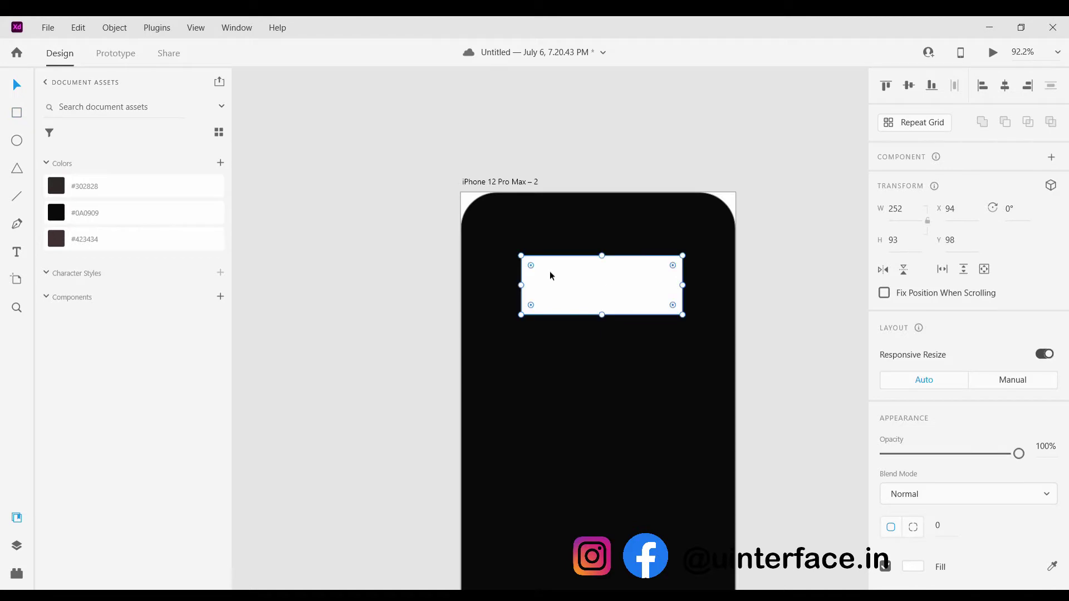
pyautogui.moveTo(531, 265); pyautogui.dragTo(551, 285)
pyautogui.moveTo(602, 315); pyautogui.dragTo(601, 304)
pyautogui.moveTo(544, 282); pyautogui.dragTo(538, 274)
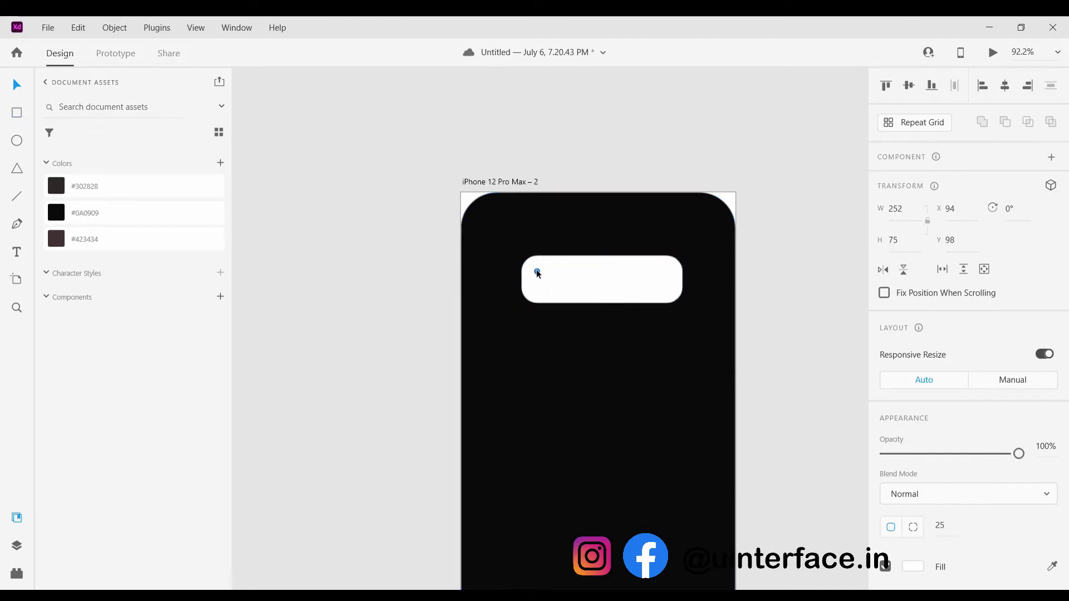
pyautogui.moveTo(683, 279); pyautogui.dragTo(635, 280)
pyautogui.click(567, 305)
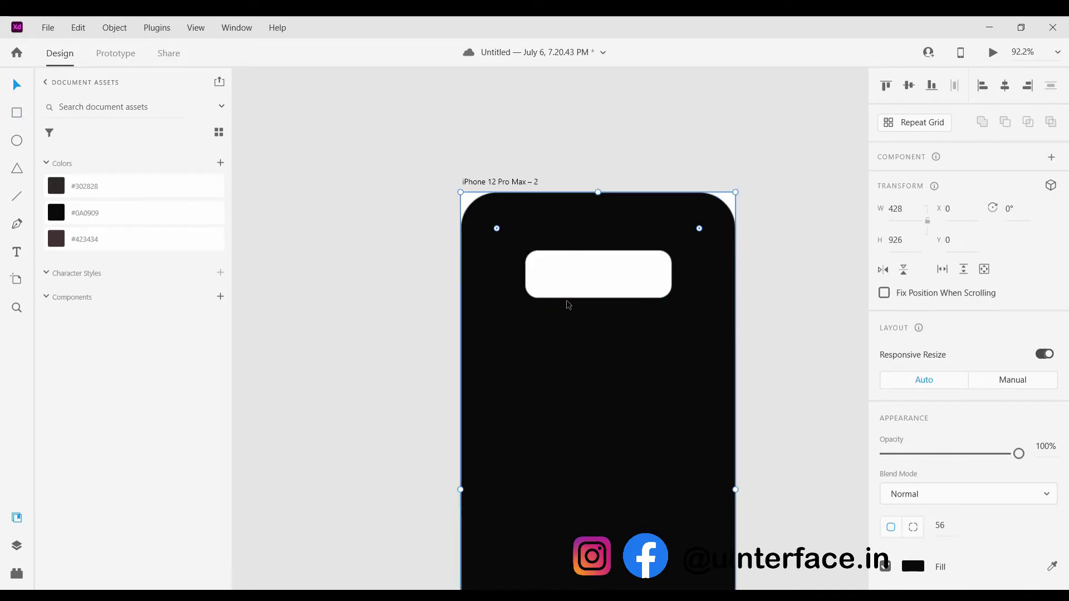
# Try the saved color #423434 as the fill of the white rounded rectangle.
pyautogui.click(570, 289)
pyautogui.click(61, 241)
pyautogui.click(580, 365)
# Remove the border of the 229 by 75 rounded rectangle and fill it with the saved color #302828.
pyautogui.click(607, 284)
pyautogui.scroll(-1, 817, 460)
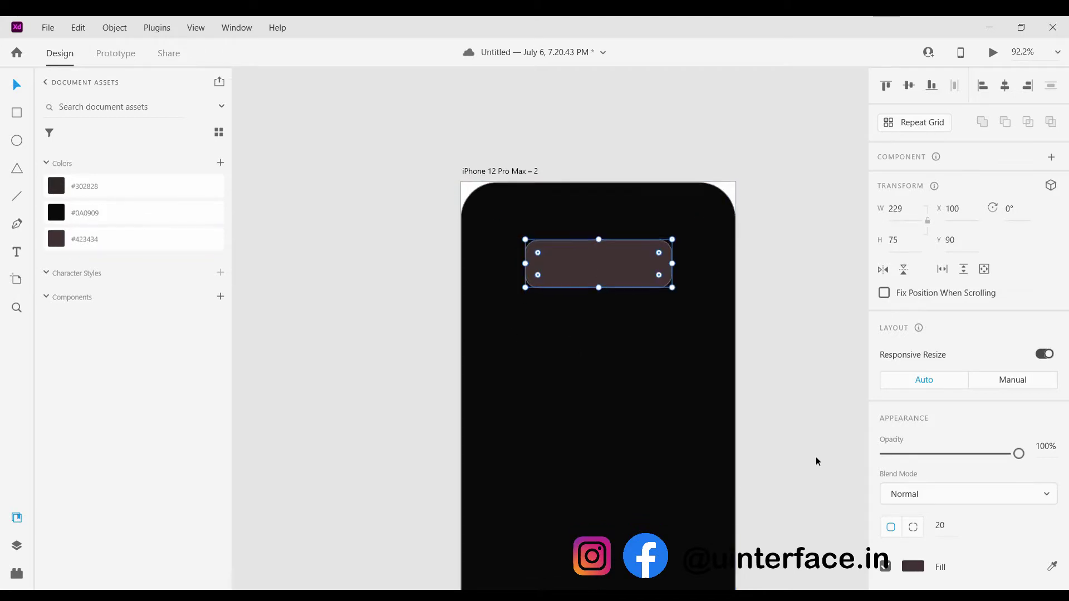
pyautogui.scroll(-2, 891, 501)
pyautogui.click(885, 517)
pyautogui.click(61, 186)
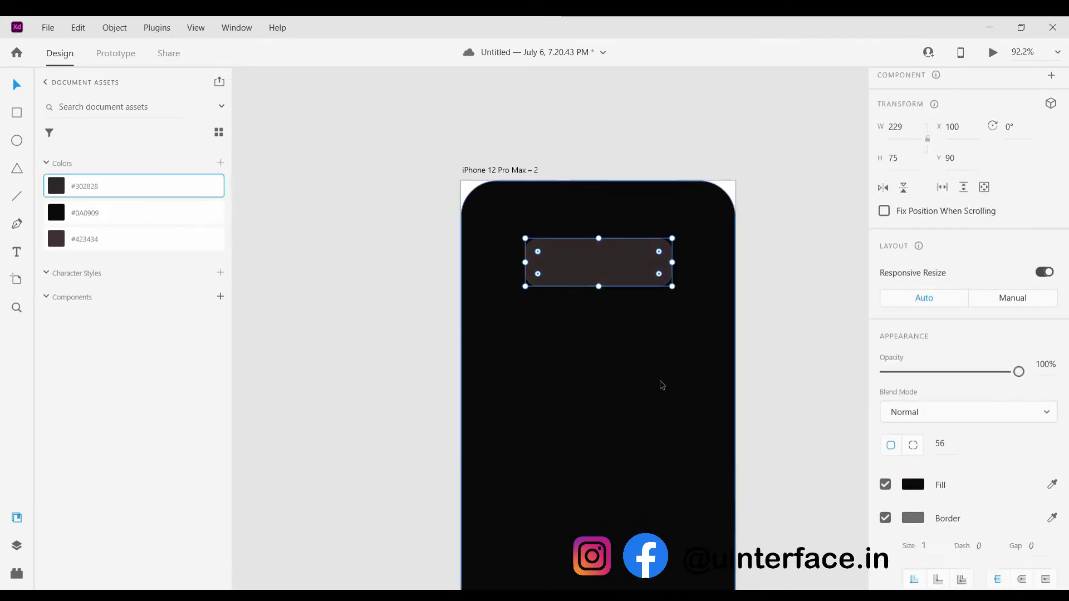
# Change the 229 by 75 rounded rectangle's fill to the neutral dark gray #3B3A3A.
pyautogui.click(913, 484)
pyautogui.click(720, 483)
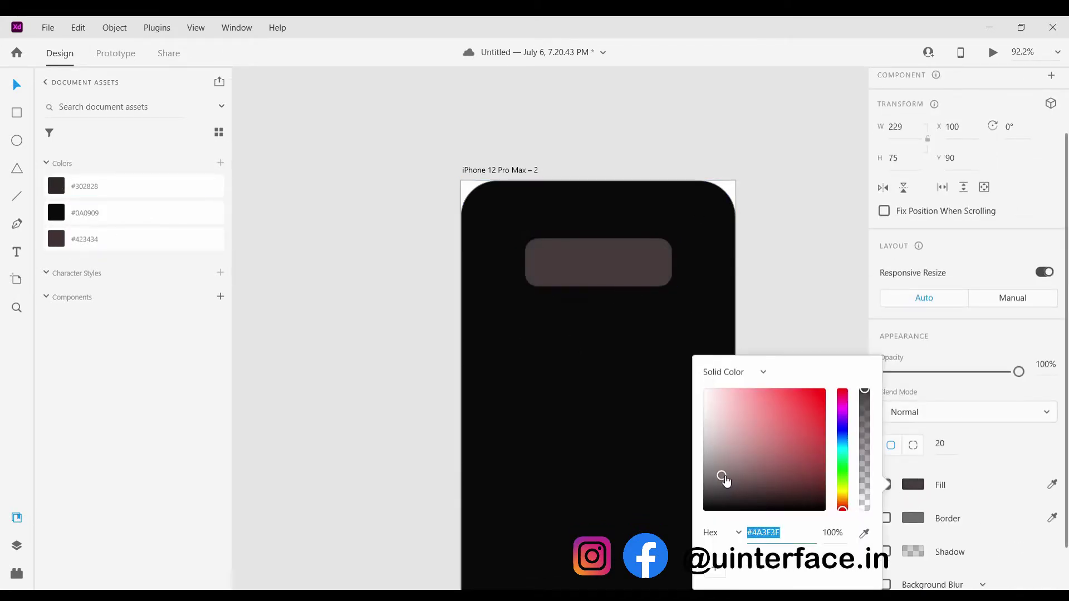
pyautogui.moveTo(720, 484); pyautogui.dragTo(704, 484)
pyautogui.click(525, 430)
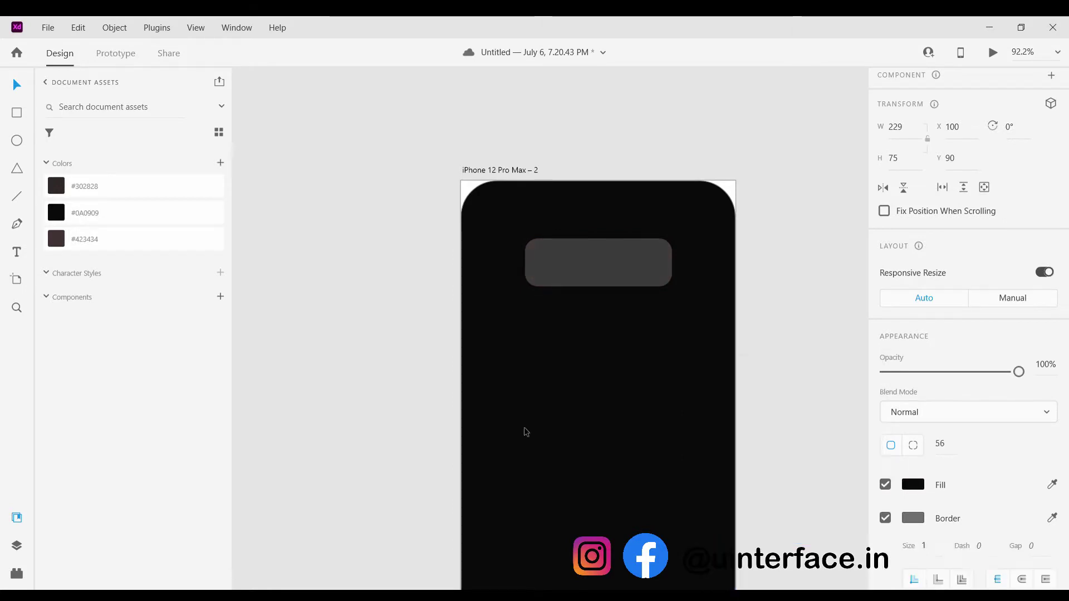
# Duplicate the gray rounded rectangle in place and narrow the copy from its right side to about 136 wide.
pyautogui.scroll(3, 613, 296)
pyautogui.click(586, 251)
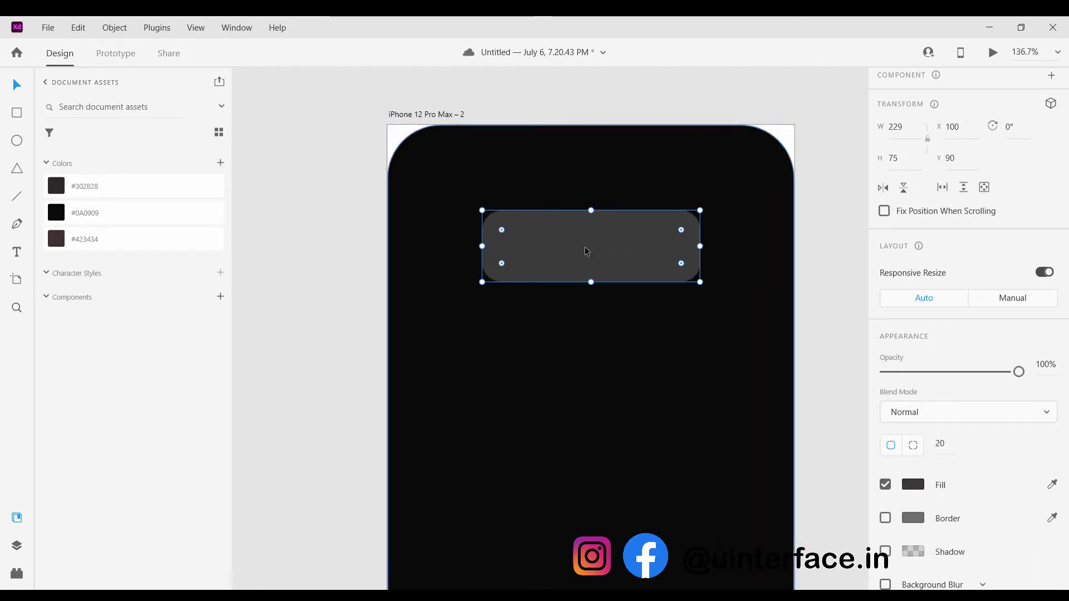
pyautogui.moveTo(703, 250); pyautogui.dragTo(598, 253)
pyautogui.hotkey('ctrl', 'z')
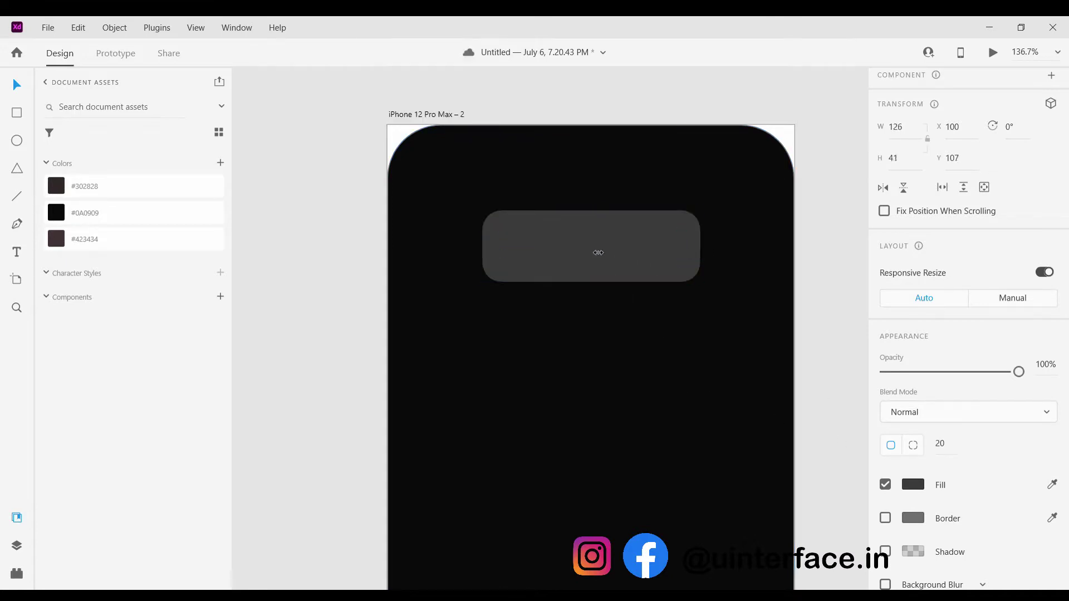
pyautogui.hotkey('ctrl', 'z')
pyautogui.moveTo(700, 246); pyautogui.dragTo(611, 251)
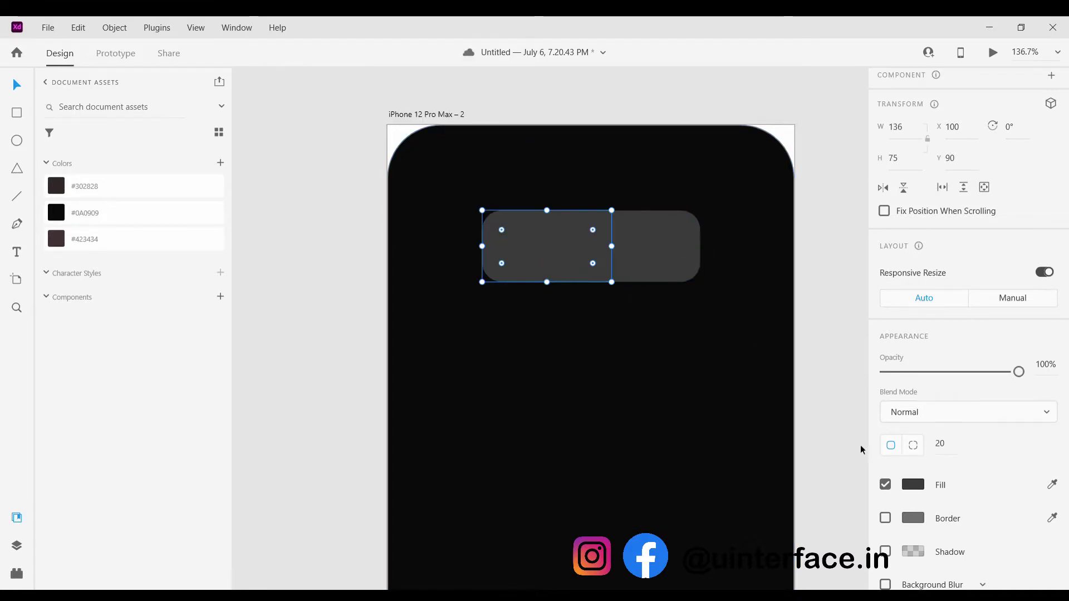
# Fill the narrower copy with near-black and inset it inside the left end of the gray bar, about 123 wide.
pyautogui.click(913, 485)
pyautogui.moveTo(724, 493)
pyautogui.mouseDown()
pyautogui.moveTo(716, 504)
pyautogui.moveTo(721, 491)
pyautogui.moveTo(730, 506)
pyautogui.mouseUp()
pyautogui.click(555, 254)
pyautogui.moveTo(486, 250); pyautogui.dragTo(500, 251)
pyautogui.moveTo(554, 211); pyautogui.dragTo(554, 216)
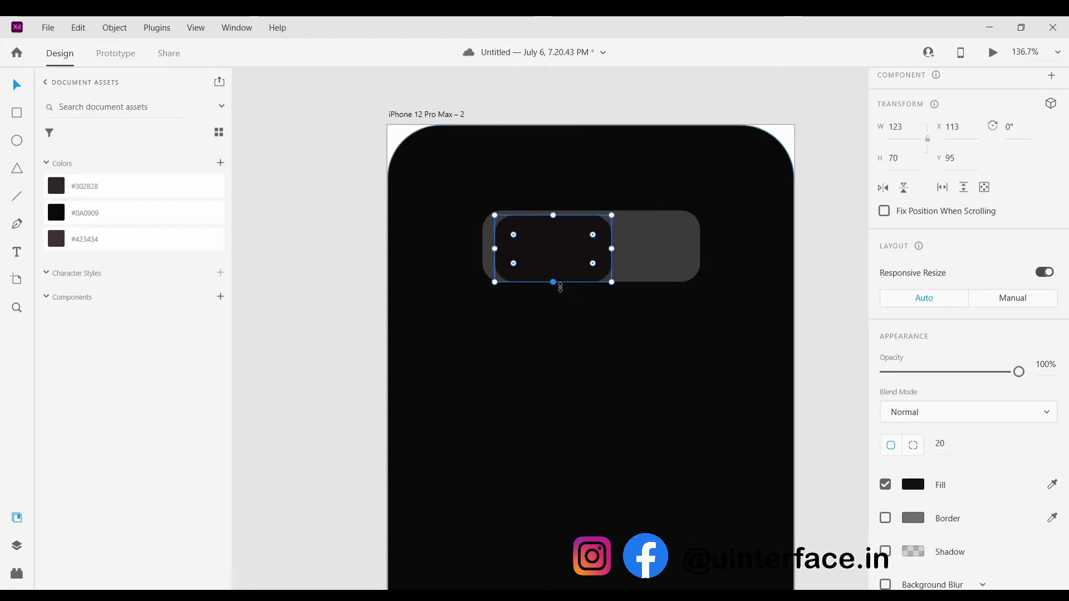
pyautogui.moveTo(560, 287); pyautogui.dragTo(560, 282)
pyautogui.moveTo(564, 255); pyautogui.dragTo(608, 252)
pyautogui.click(604, 355)
pyautogui.click(590, 262)
pyautogui.click(585, 345)
# Draw a full-width rectangle over the lower half of the phone shape, adjusted to about 428 by 482.
pyautogui.click(15, 575)
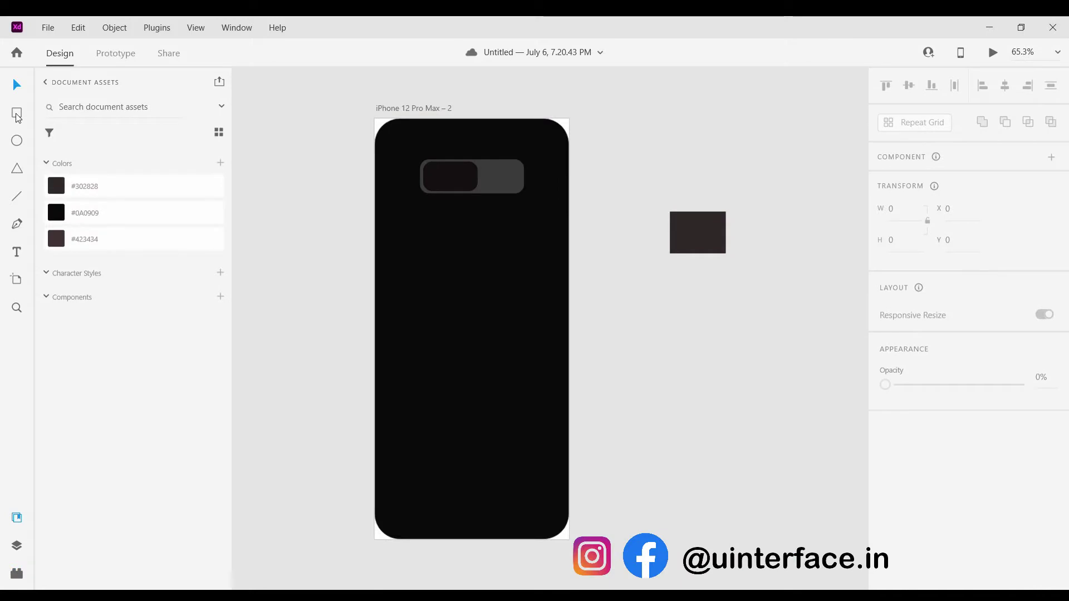
pyautogui.moveTo(381, 333)
pyautogui.mouseDown()
pyautogui.moveTo(393, 370)
pyautogui.moveTo(563, 517)
pyautogui.moveTo(570, 540)
pyautogui.mouseUp()
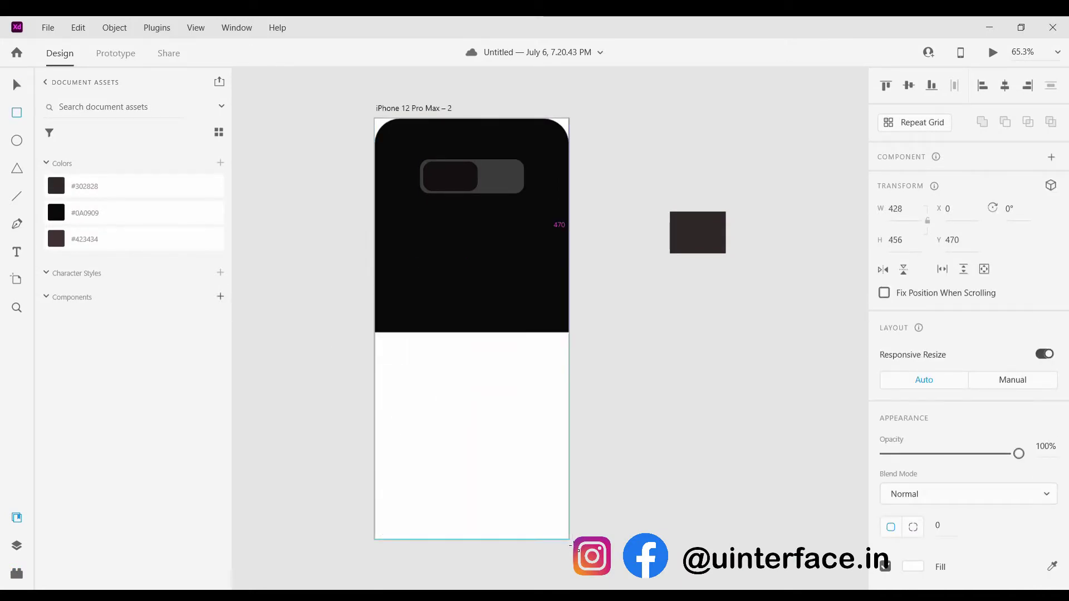
pyautogui.click(17, 84)
pyautogui.moveTo(478, 333); pyautogui.dragTo(478, 326)
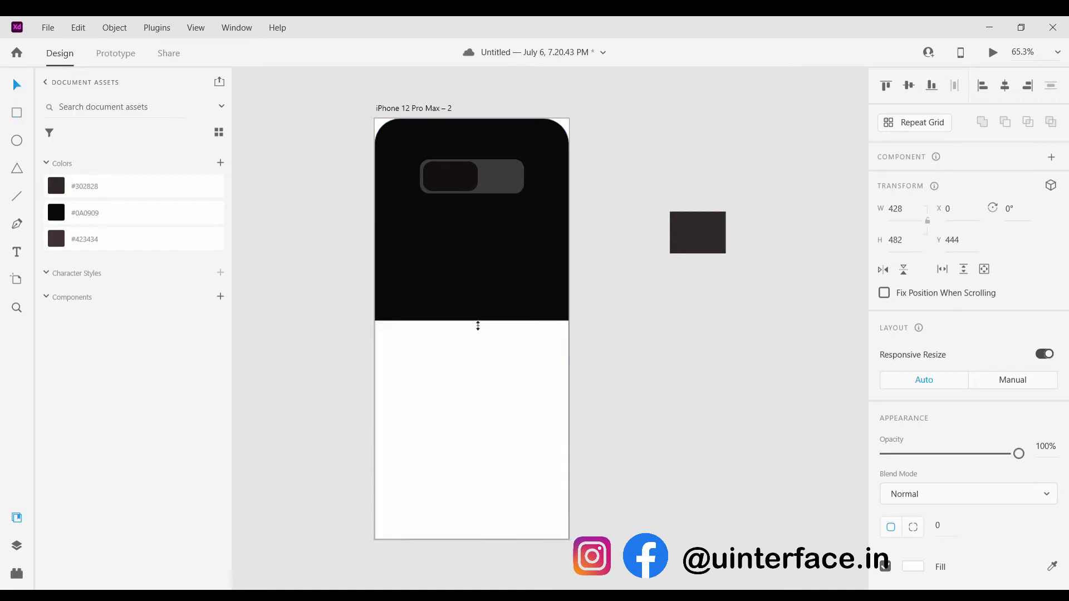
pyautogui.click(463, 260)
# Set the lower rectangle's corner radius to 56 and fill it with the saved color #423434.
pyautogui.click(512, 391)
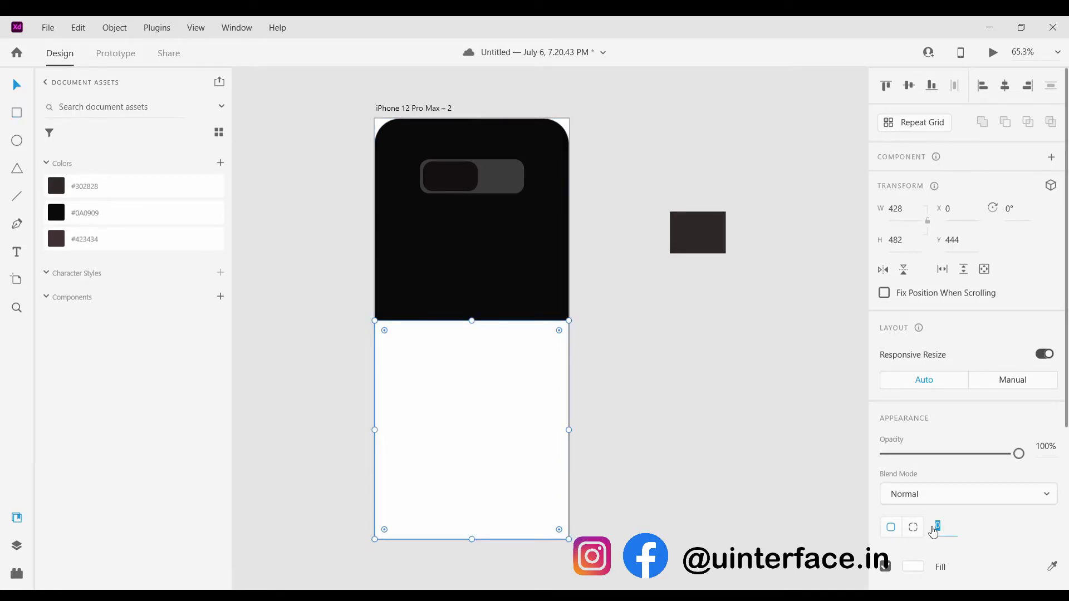
pyautogui.write('56')
pyautogui.press('Return')
pyautogui.click(56, 239)
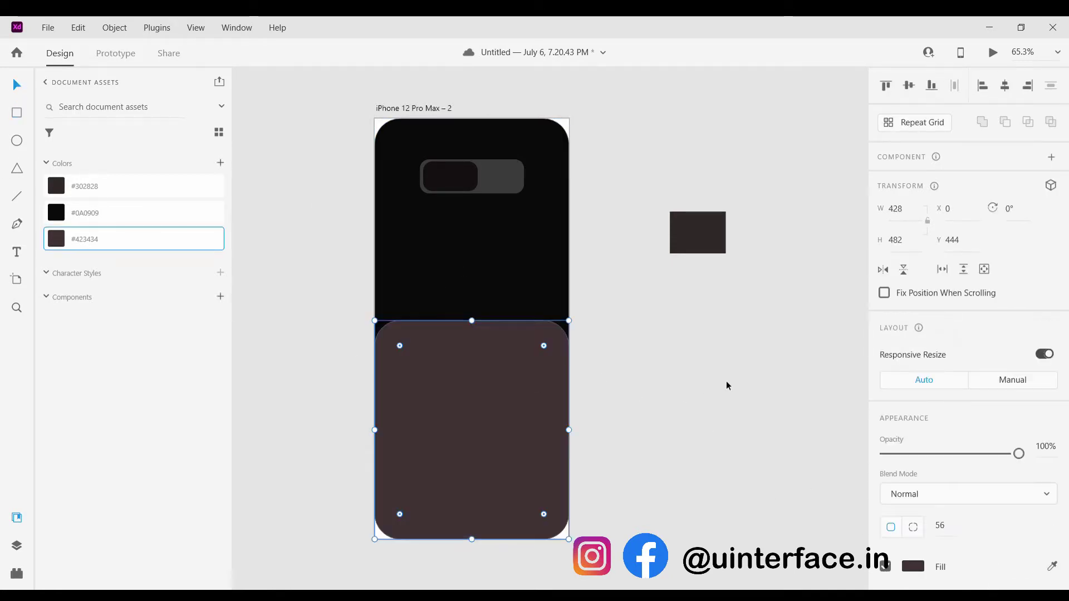
# Save the toggle bar's fill #3B3A3A to the document colors and apply it to the lower panel.
pyautogui.click(502, 176)
pyautogui.click(221, 162)
pyautogui.click(467, 386)
pyautogui.click(56, 186)
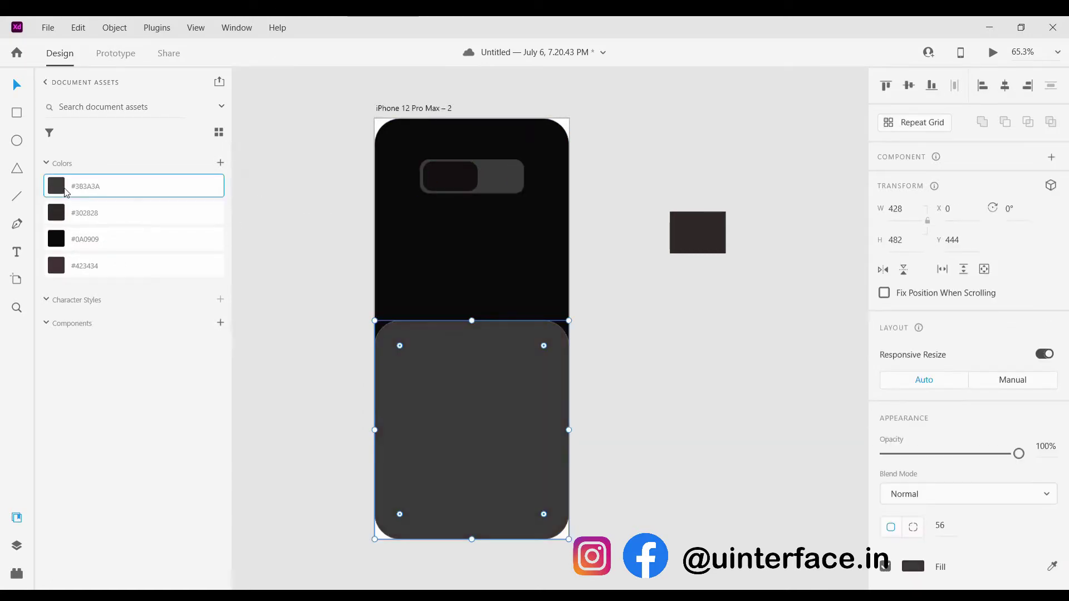
# Remove the border of the lower gray panel.
pyautogui.click(623, 362)
pyautogui.click(486, 401)
pyautogui.click(344, 373)
pyautogui.click(490, 409)
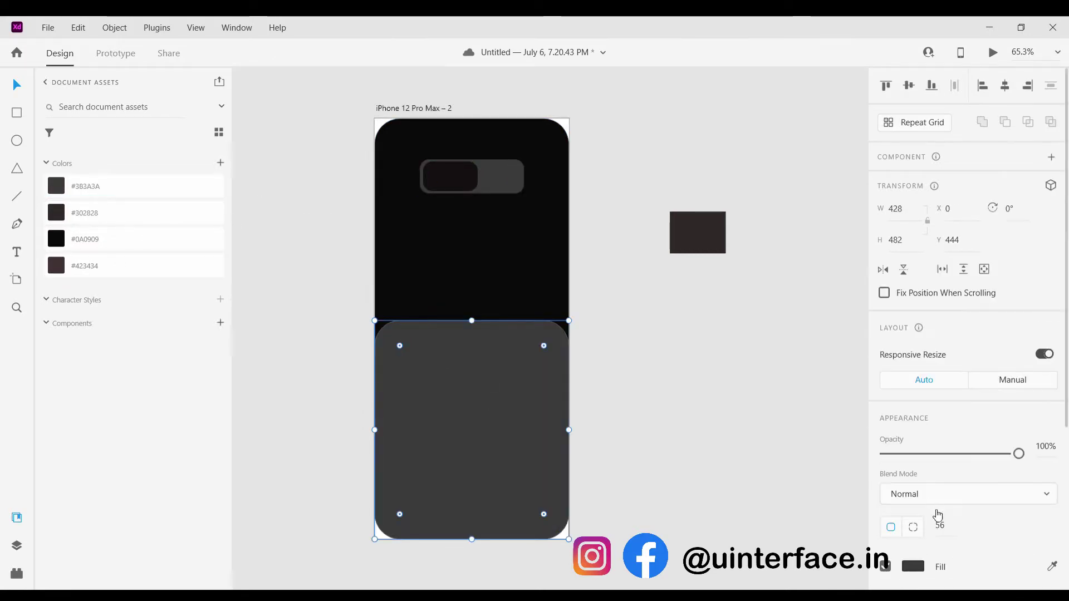
pyautogui.scroll(-5, 938, 515)
pyautogui.click(885, 364)
pyautogui.click(612, 382)
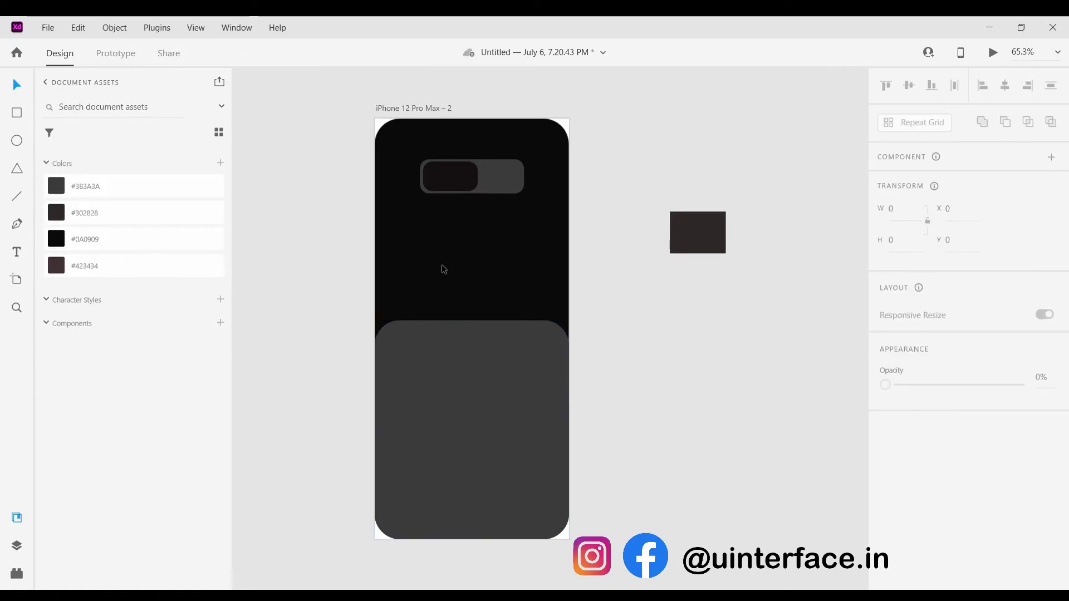
pyautogui.scroll(1, 668, 396)
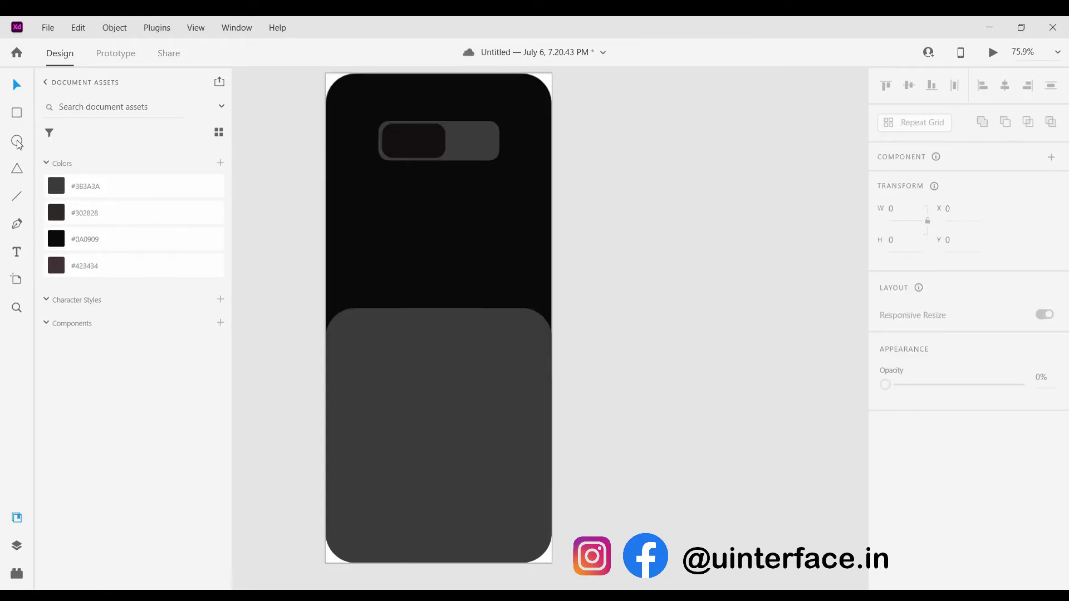
pyautogui.moveTo(342, 336); pyautogui.dragTo(401, 386)
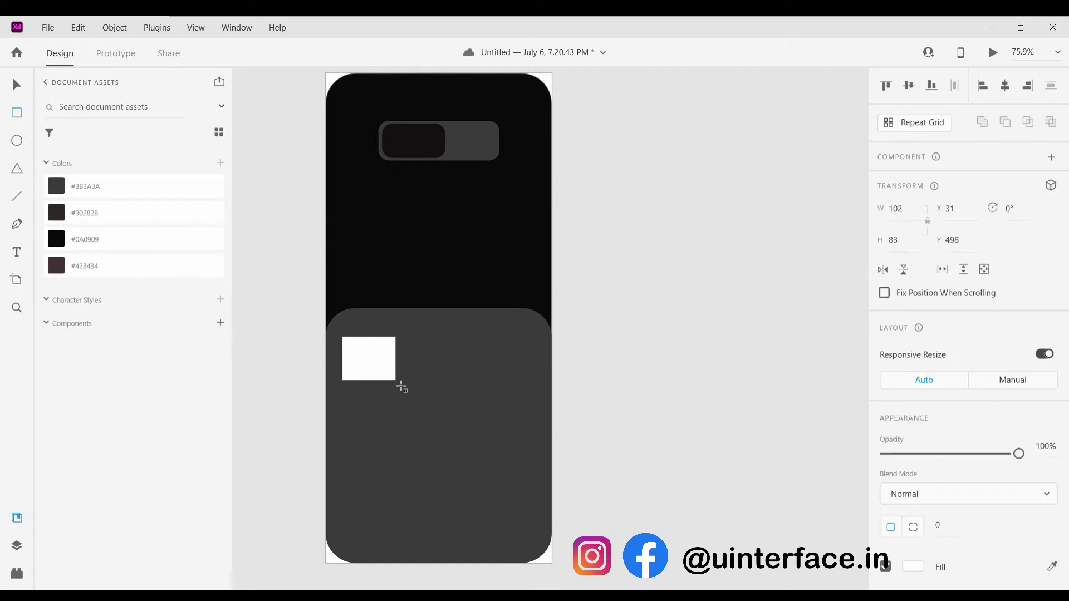
pyautogui.press('Delete')
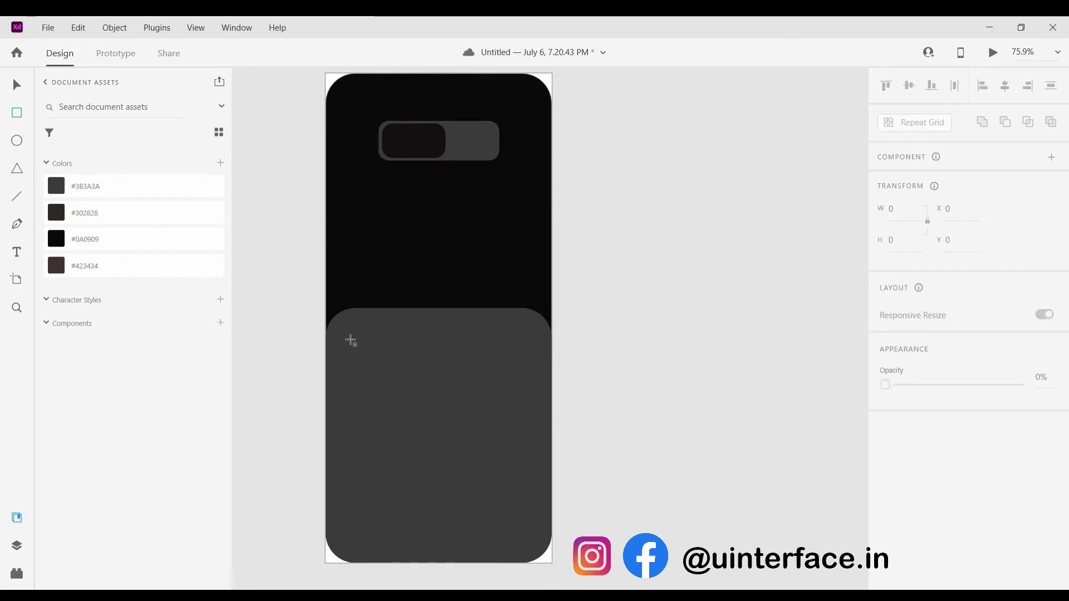
# Draw a square about 83 by 83 near the upper-left corner of the gray panel.
pyautogui.moveTo(351, 340); pyautogui.dragTo(399, 393)
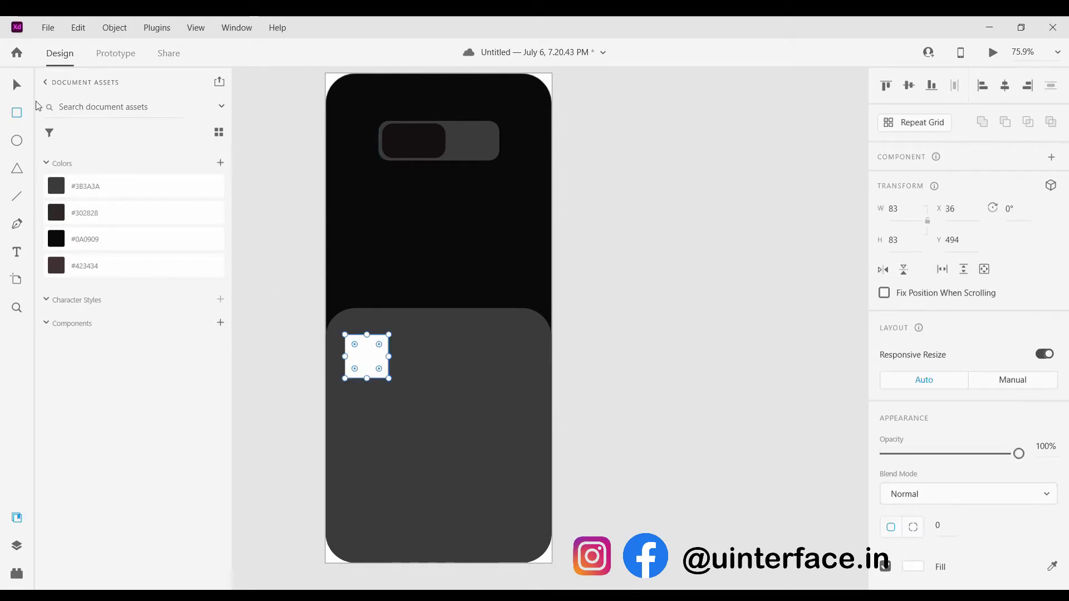
pyautogui.click(17, 85)
pyautogui.scroll(1, 384, 131)
pyautogui.scroll(1, 380, 111)
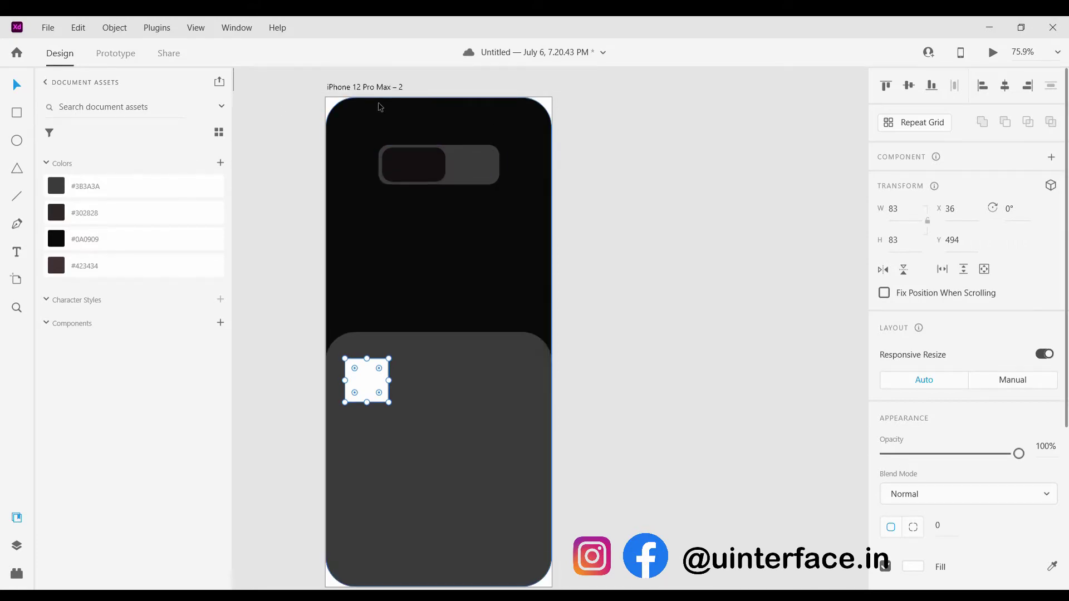
# Turn on a square grid for the iPhone 12 Pro Max artboard.
pyautogui.click(380, 107)
pyautogui.click(929, 552)
pyautogui.click(927, 572)
pyautogui.click(887, 552)
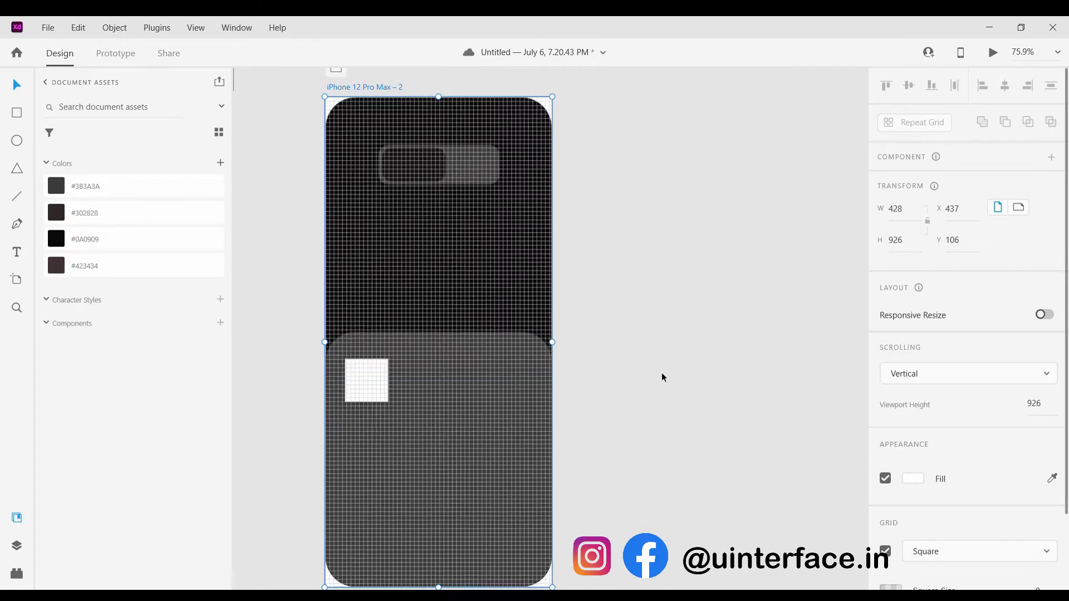
pyautogui.click(663, 375)
# Move the white square along the grid to X 24, Y 496.
pyautogui.scroll(5, 362, 381)
pyautogui.scroll(-4, 384, 389)
pyautogui.scroll(4, 407, 391)
pyautogui.click(413, 390)
pyautogui.scroll(-5, 394, 379)
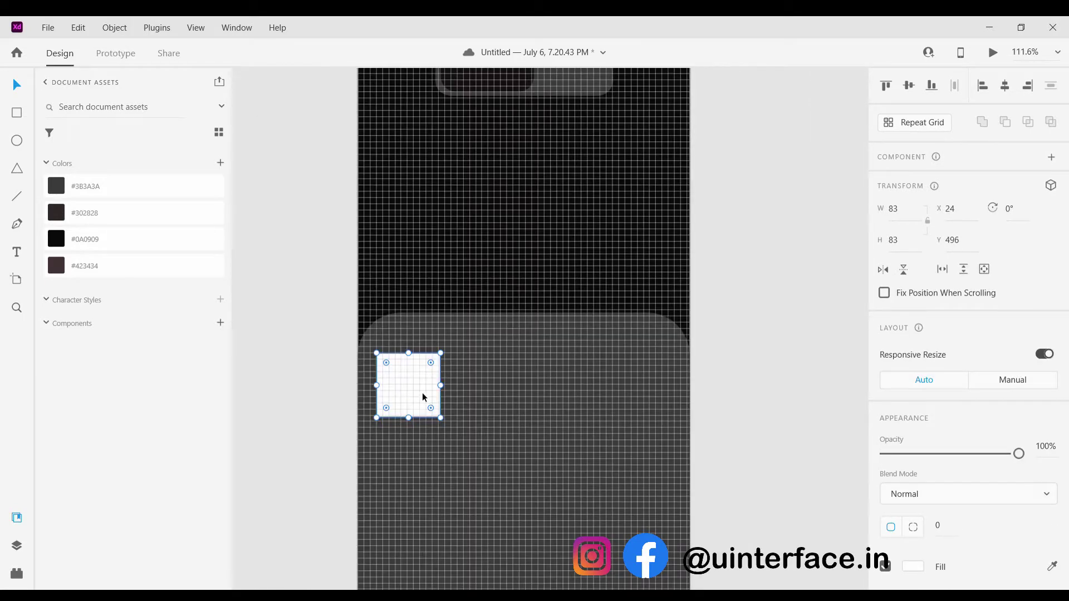
# Round the white square's corners to radius 18 and remove its border.
pyautogui.hotkey('ctrl', 'r')
pyautogui.hotkey('ctrl', 'z')
pyautogui.scroll(3, 409, 382)
pyautogui.moveTo(369, 341); pyautogui.dragTo(371, 346)
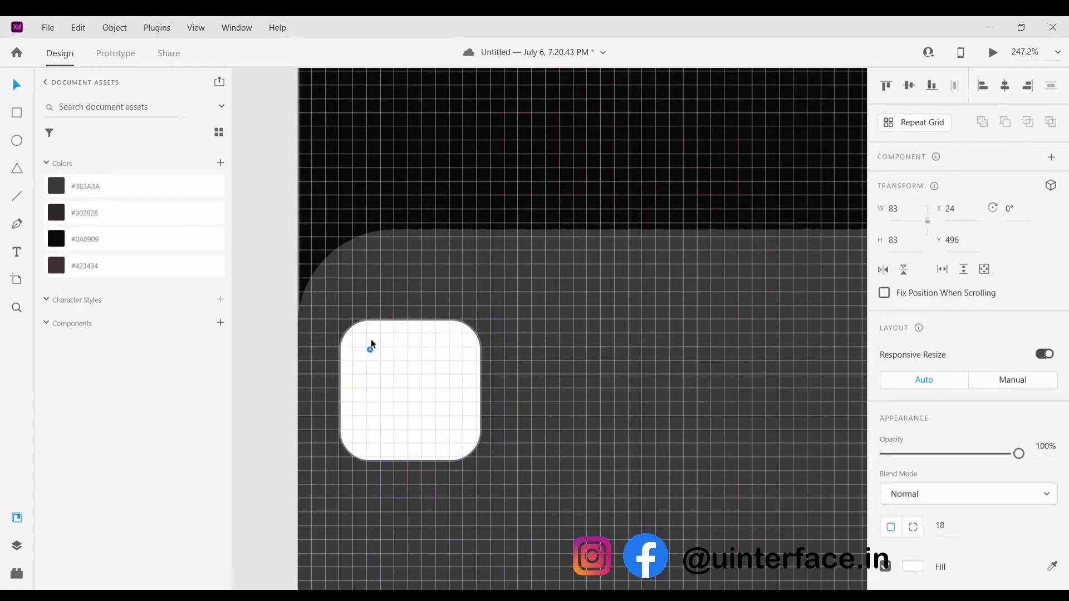
pyautogui.scroll(-3, 891, 445)
# Fill the rounded square with the saved color #0A0909 and give it a shadow in the saved color #423434.
pyautogui.click(396, 355)
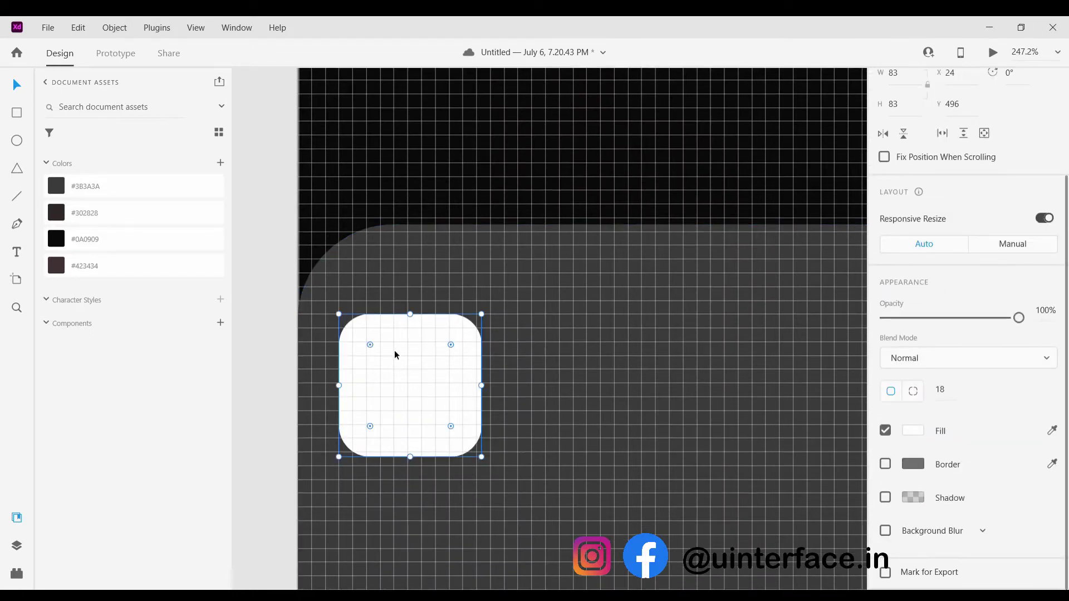
pyautogui.click(61, 241)
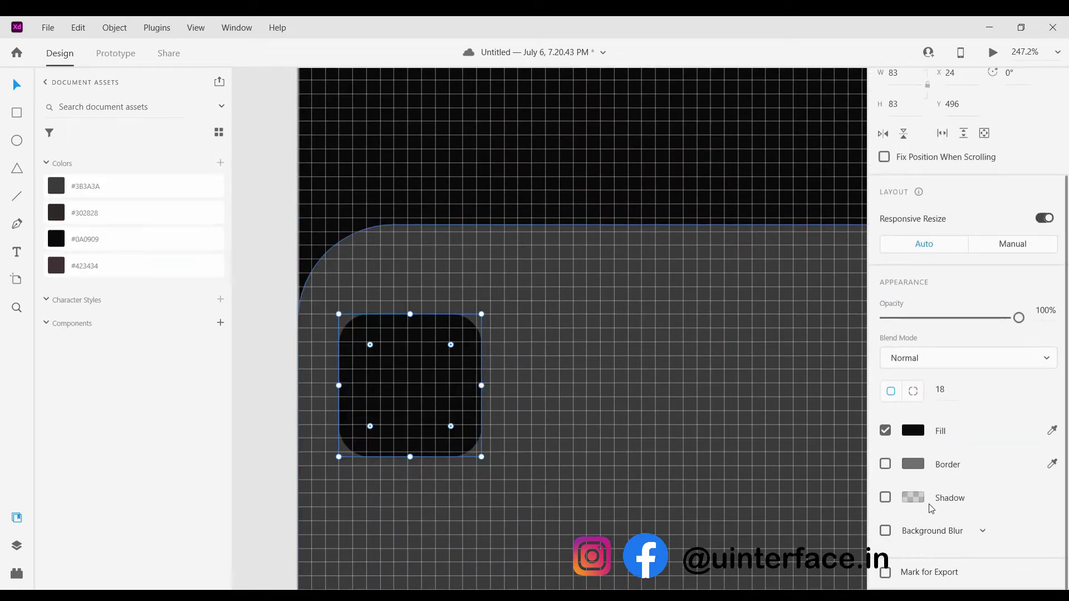
pyautogui.click(885, 498)
pyautogui.click(914, 498)
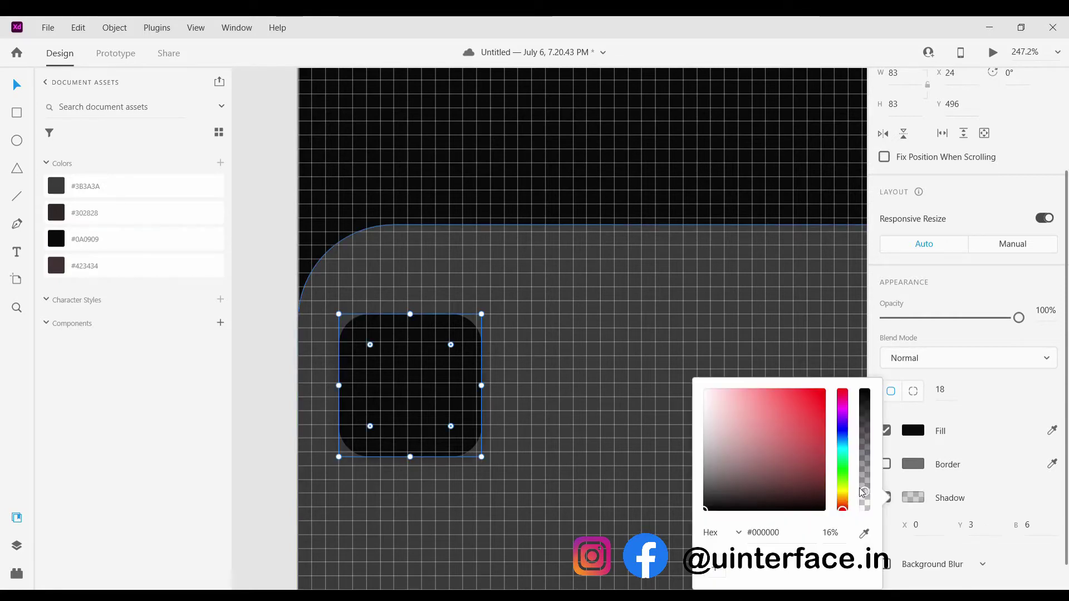
pyautogui.click(56, 267)
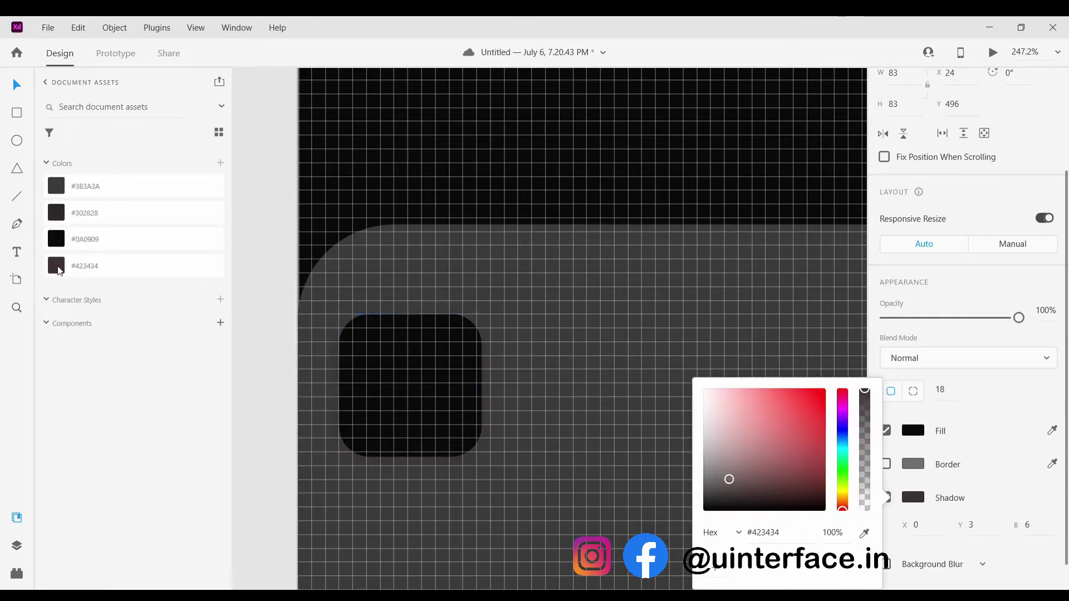
pyautogui.click(970, 527)
# Add a shadow to the large gray panel and raise the shadow color's opacity.
pyautogui.click(599, 427)
pyautogui.scroll(-5, 501, 417)
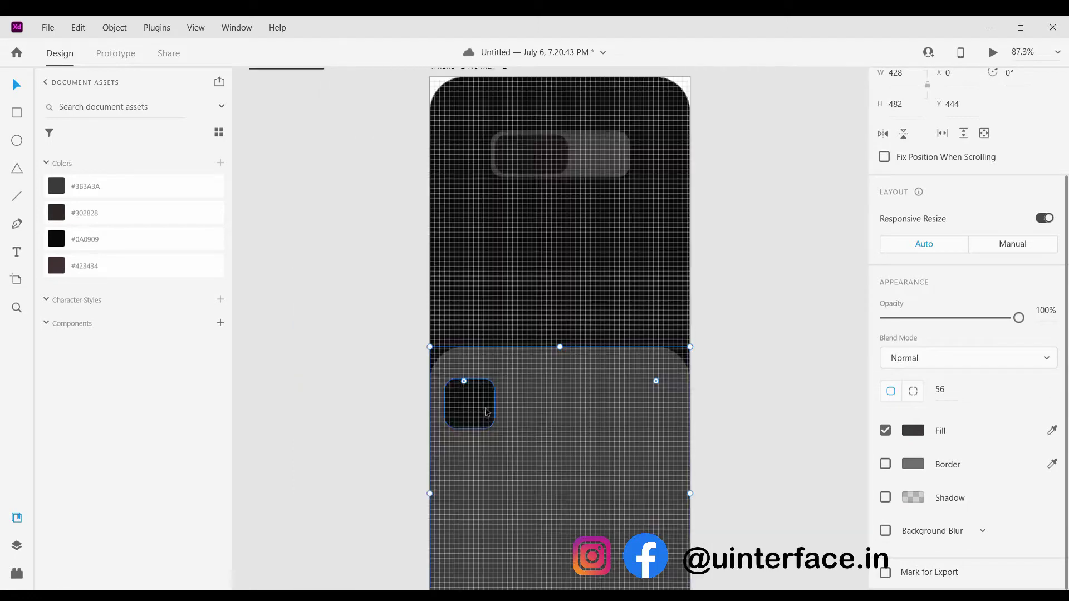
pyautogui.scroll(6, 481, 421)
pyautogui.click(918, 504)
pyautogui.moveTo(864, 490); pyautogui.dragTo(856, 443)
pyautogui.click(585, 442)
pyautogui.scroll(-5, 540, 446)
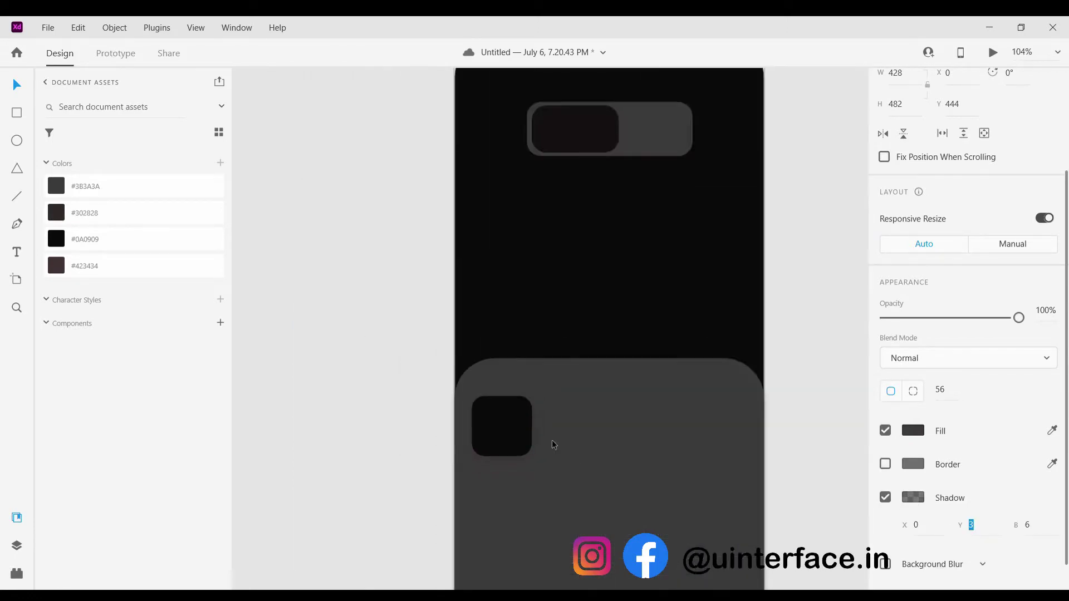
# Turn off the artboard's square grid.
pyautogui.scroll(5, 520, 434)
pyautogui.scroll(-7, 520, 360)
pyautogui.scroll(1, 533, 300)
pyautogui.click(520, 149)
pyautogui.scroll(-2, 913, 446)
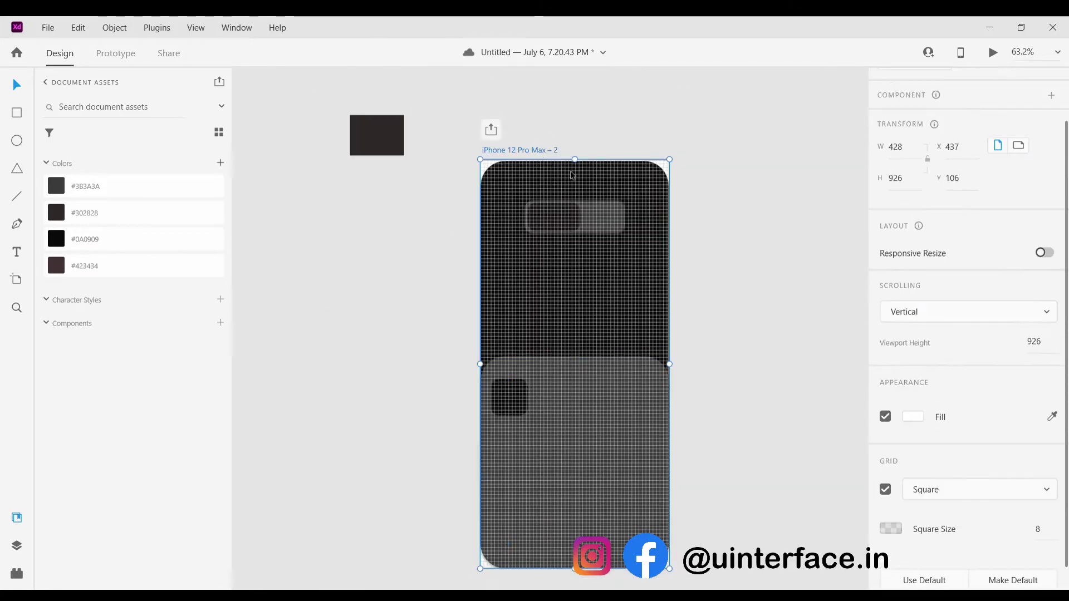
pyautogui.click(887, 463)
# Nudge the black square down to Y 498 and set its shadow's Y offset to 0 and blur to 12.
pyautogui.scroll(7, 524, 392)
pyautogui.scroll(-1, 511, 412)
pyautogui.click(484, 446)
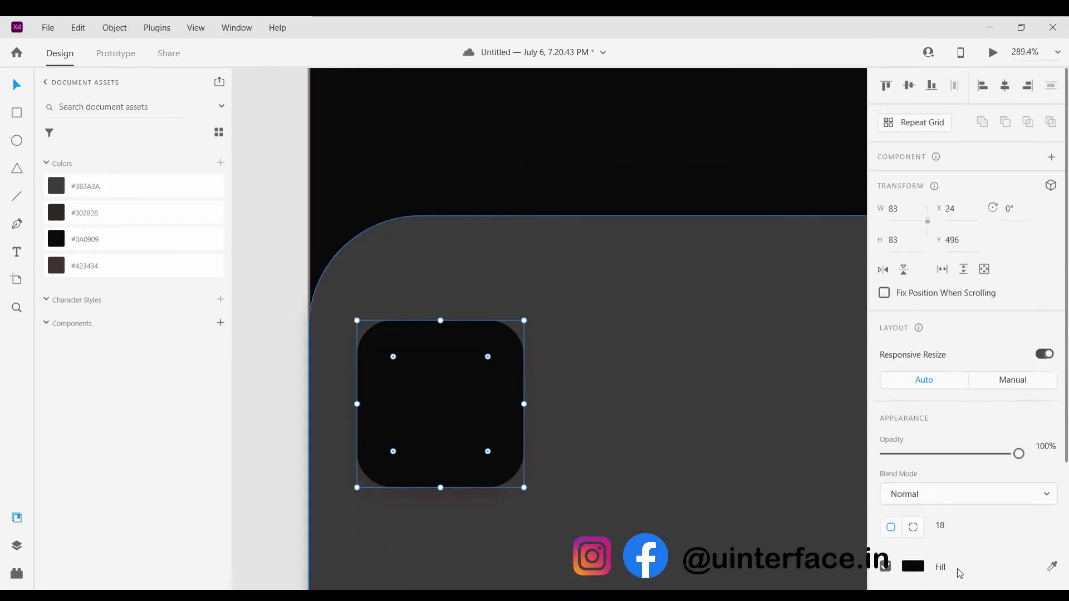
pyautogui.scroll(-3, 960, 557)
pyautogui.click(972, 492)
pyautogui.press('Down')
pyautogui.press('Down')
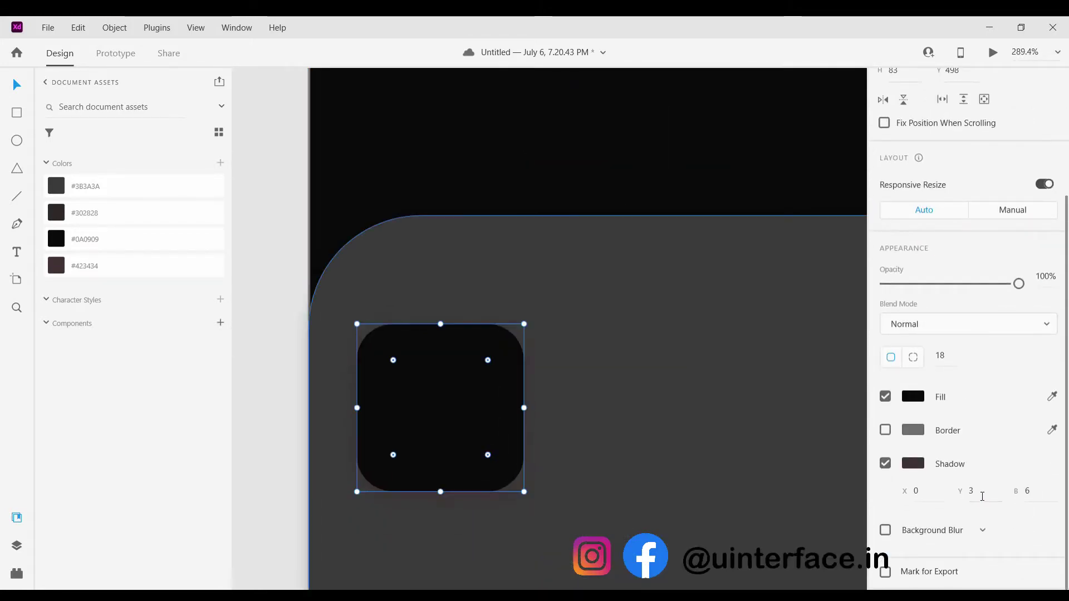
pyautogui.write('0')
pyautogui.press('Return')
pyautogui.press('Up')
pyautogui.press('Up')
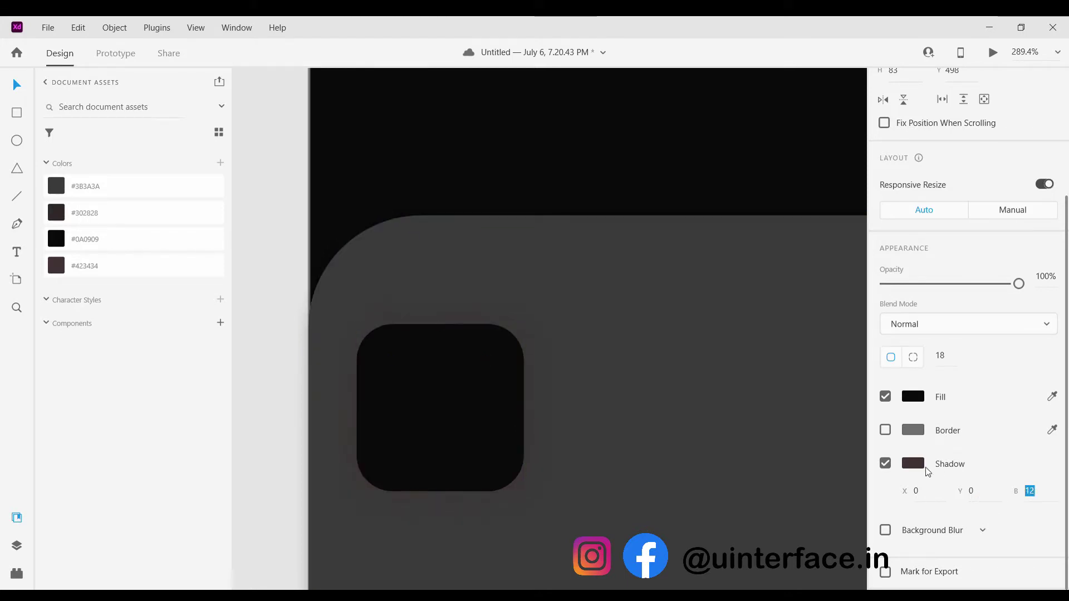
# Change the black square's shadow to a neutral near-black color with slightly reduced opacity.
pyautogui.click(922, 466)
pyautogui.moveTo(730, 462)
pyautogui.mouseDown()
pyautogui.moveTo(714, 426)
pyautogui.moveTo(712, 450)
pyautogui.moveTo(701, 449)
pyautogui.moveTo(711, 461)
pyautogui.moveTo(702, 436)
pyautogui.moveTo(718, 499)
pyautogui.moveTo(710, 457)
pyautogui.mouseUp()
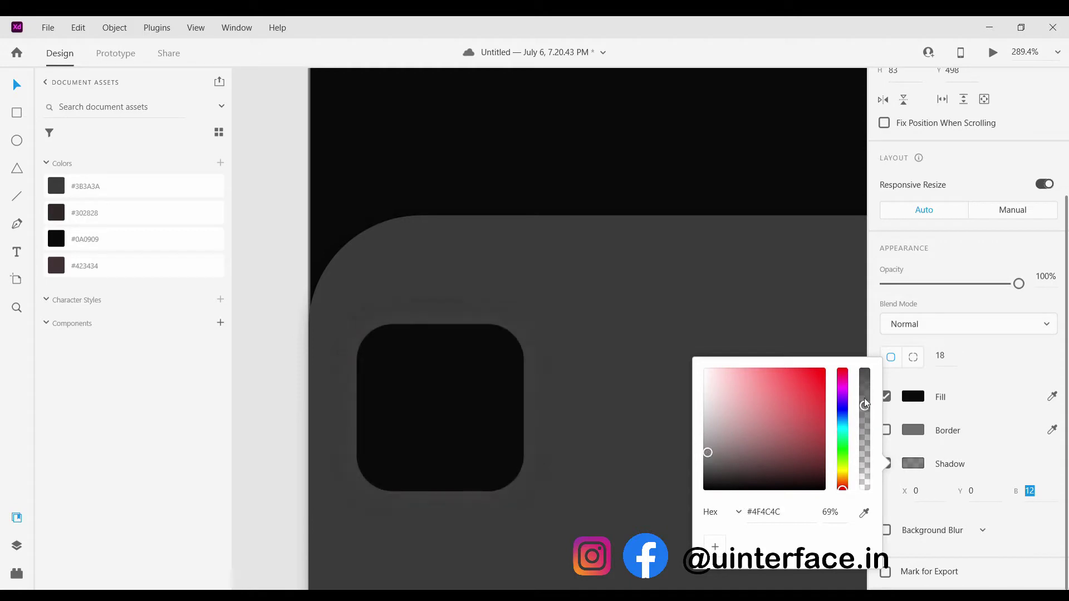
pyautogui.moveTo(865, 399); pyautogui.dragTo(865, 392)
pyautogui.moveTo(715, 462); pyautogui.dragTo(709, 487)
# Fill the black square with the saved color #3B3A3A and reselect it after checking its look on the panel.
pyautogui.click(134, 186)
pyautogui.click(557, 413)
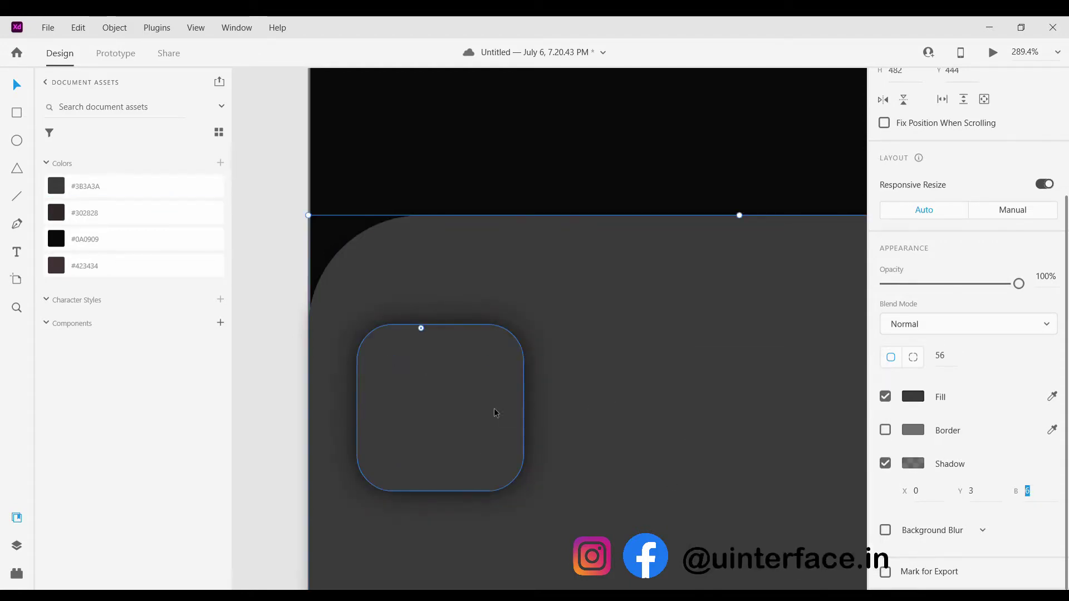
pyautogui.scroll(-5, 497, 414)
pyautogui.click(515, 586)
pyautogui.scroll(4, 489, 421)
pyautogui.scroll(-3, 368, 398)
pyautogui.click(383, 397)
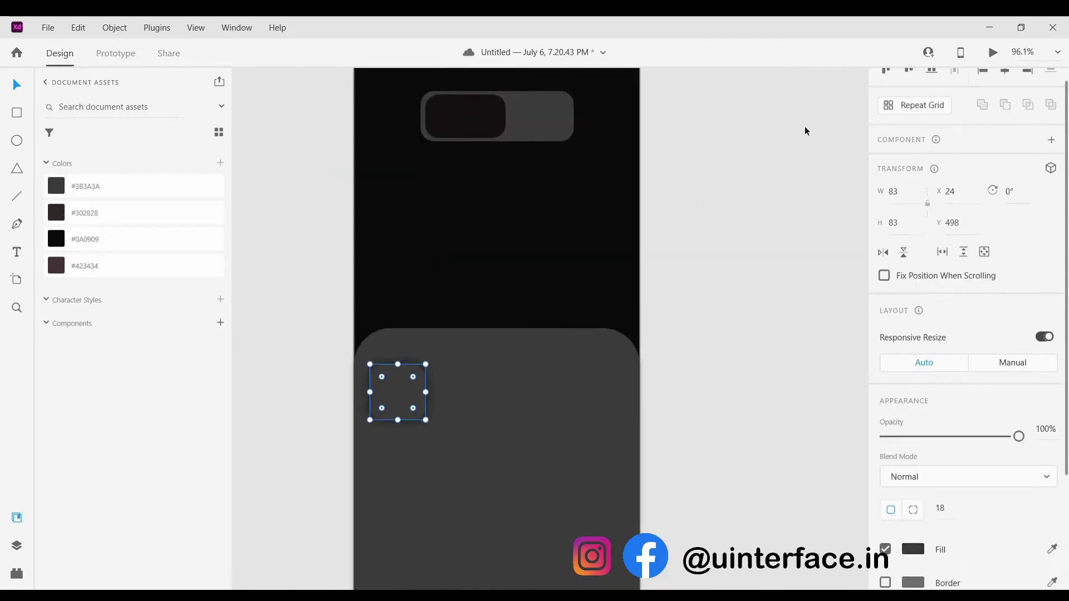
# Turn the gray square into a repeat grid and extend it to one row of four buttons with narrowed gaps.
pyautogui.scroll(2, 859, 127)
pyautogui.hotkey('ctrl', 'r')
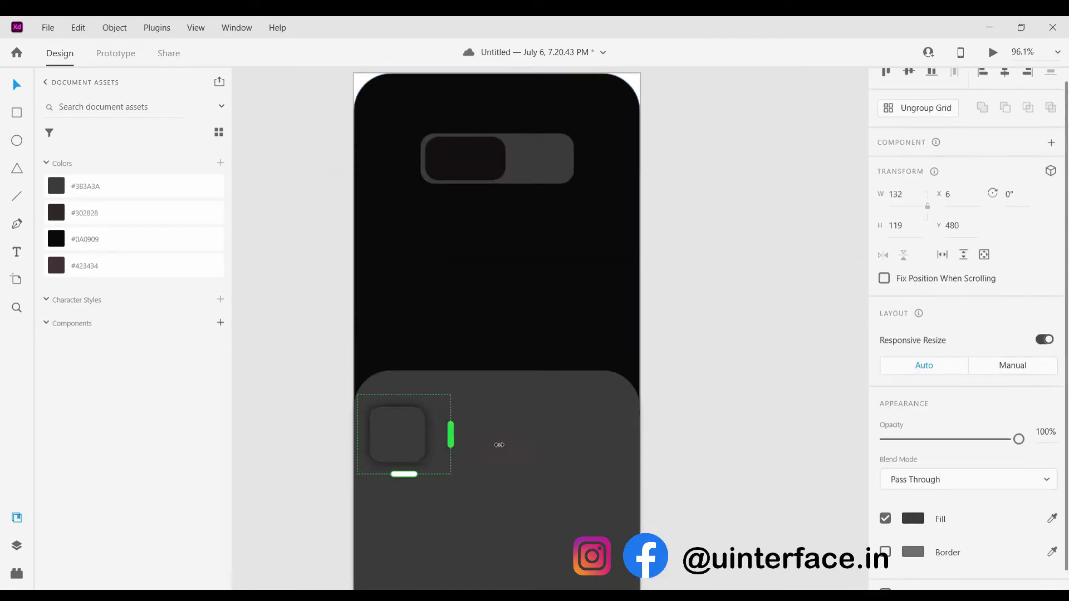
pyautogui.moveTo(499, 445); pyautogui.dragTo(638, 457)
pyautogui.click(456, 434)
pyautogui.click(467, 434)
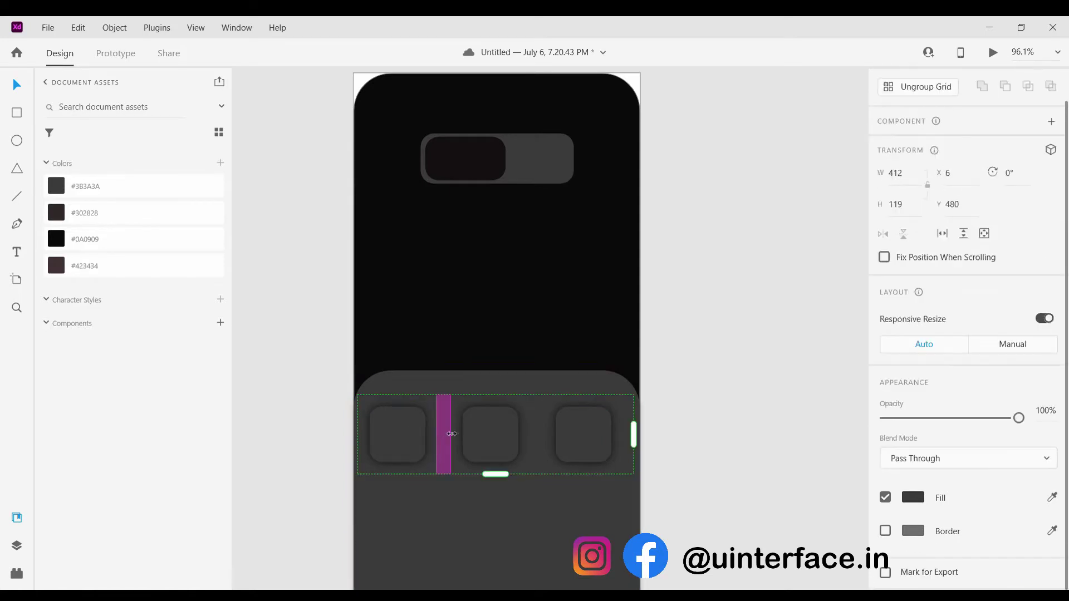
pyautogui.moveTo(449, 434); pyautogui.dragTo(422, 438)
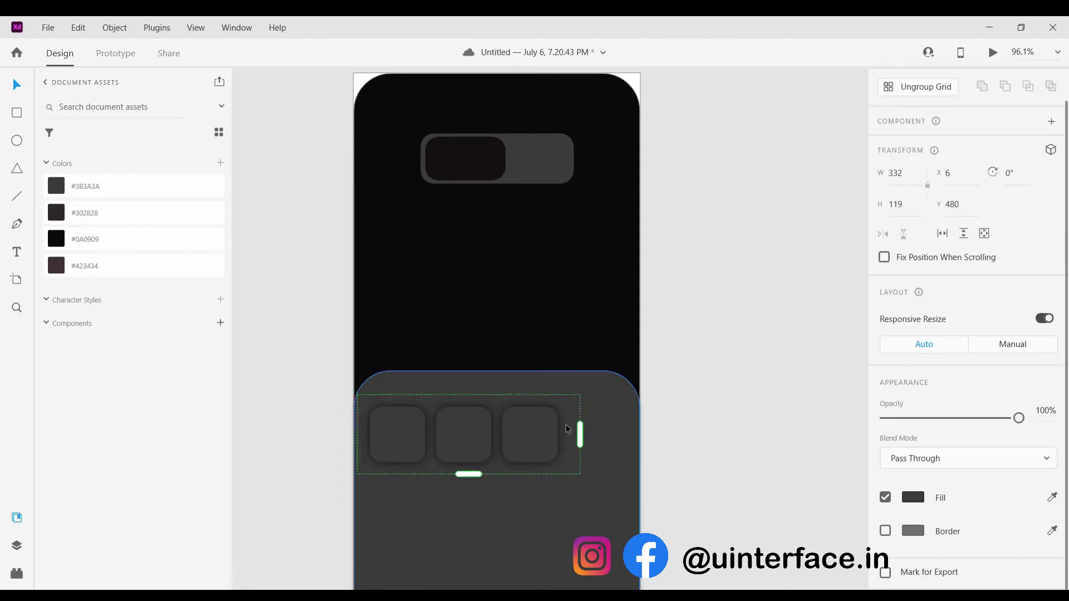
pyautogui.moveTo(579, 439); pyautogui.dragTo(640, 442)
pyautogui.click(666, 453)
pyautogui.scroll(-5, 527, 446)
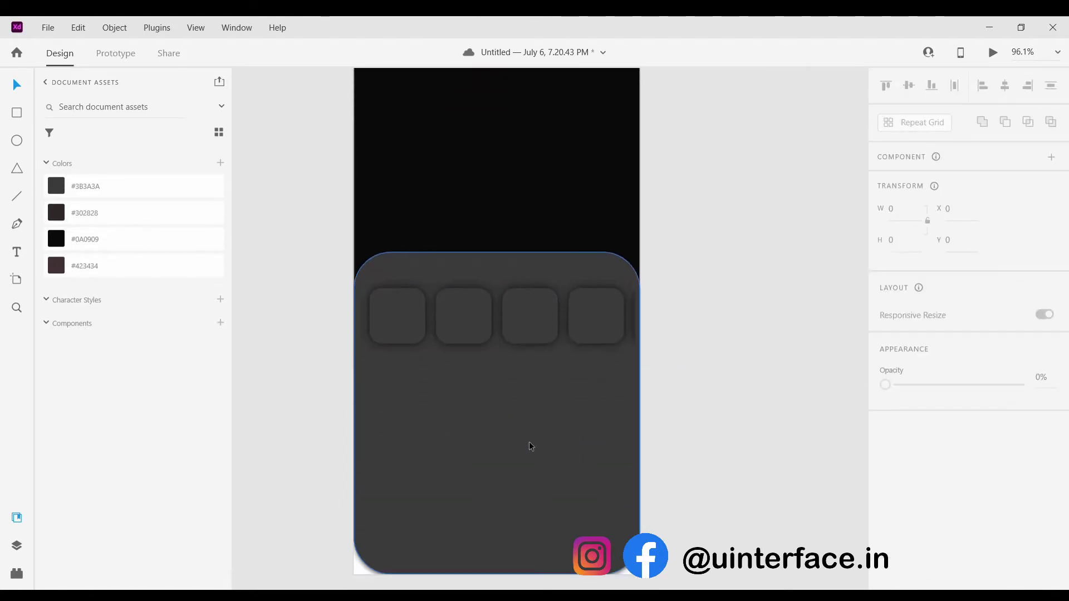
# Extend the button repeat grid down to four rows with tightened row gaps, about 415 high.
pyautogui.click(493, 299)
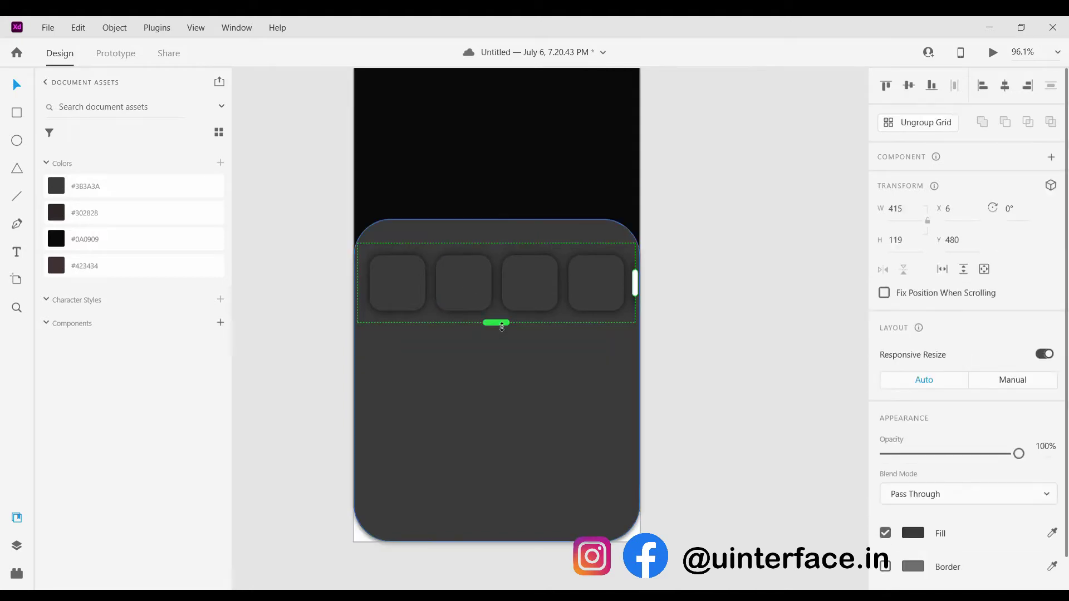
pyautogui.moveTo(496, 320); pyautogui.dragTo(496, 519)
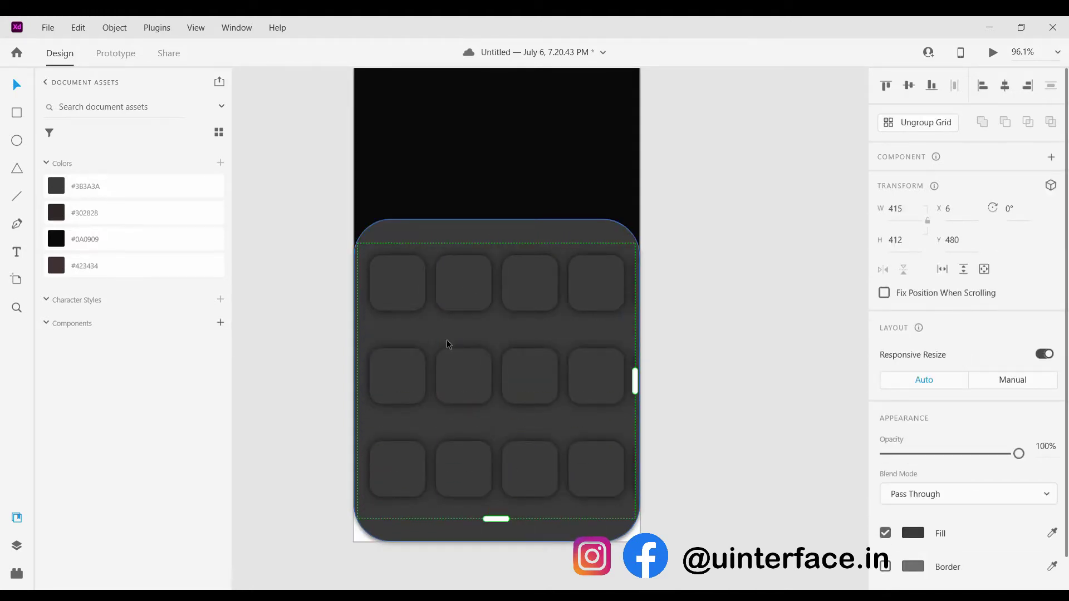
pyautogui.moveTo(451, 333); pyautogui.dragTo(451, 313)
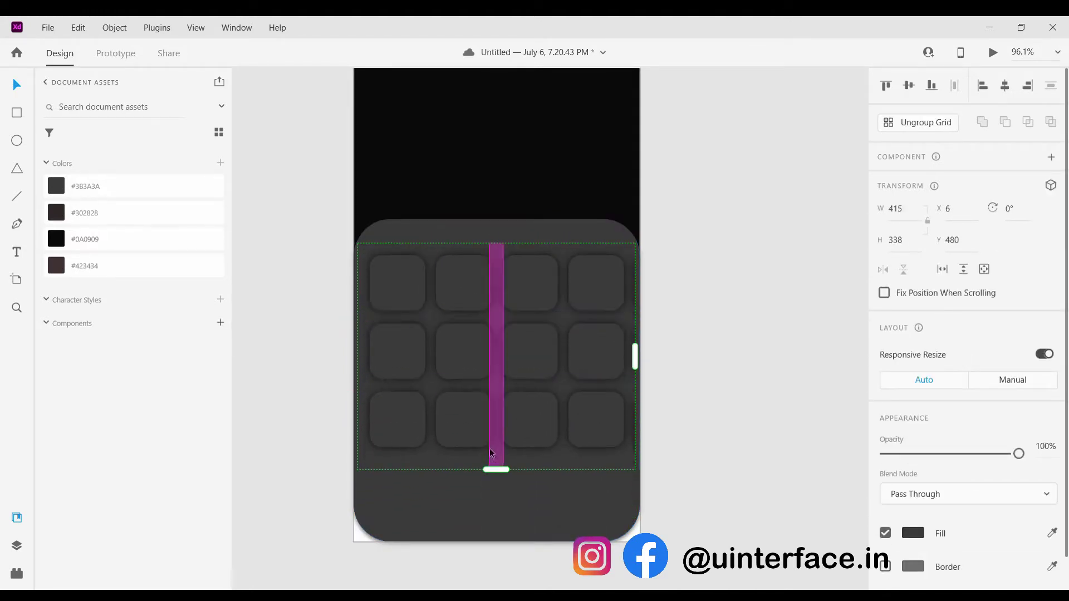
pyautogui.moveTo(496, 469); pyautogui.dragTo(504, 526)
pyautogui.scroll(1, 498, 267)
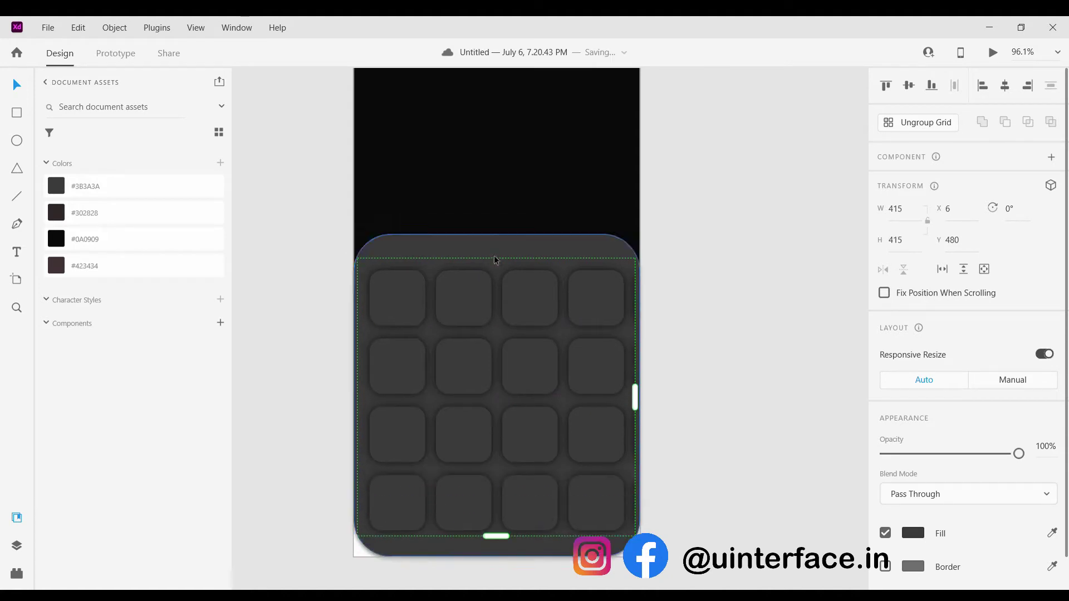
# Extend the keypad panel's top edge up to about Y 404 and move the button grid up to Y 423.
pyautogui.click(486, 243)
pyautogui.moveTo(499, 236); pyautogui.dragTo(498, 209)
pyautogui.click(654, 245)
pyautogui.moveTo(522, 299); pyautogui.dragTo(526, 261)
pyautogui.scroll(-1, 498, 456)
# Extend the button grid to five rows with tighter row gaps and place it at Y 404, about 481 high.
pyautogui.moveTo(496, 481); pyautogui.dragTo(503, 545)
pyautogui.moveTo(469, 418); pyautogui.dragTo(471, 401)
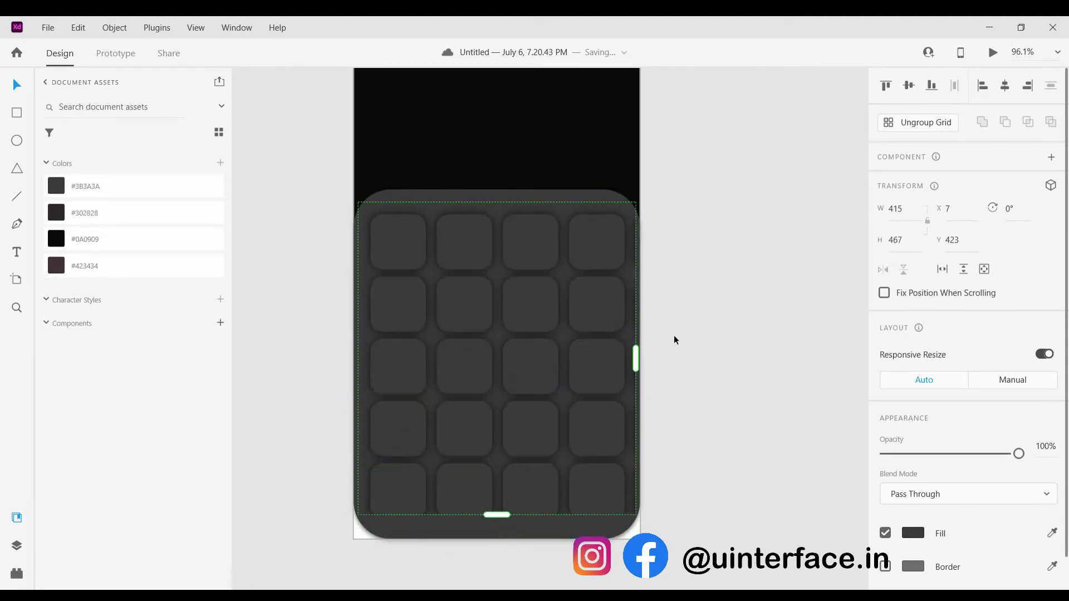
pyautogui.moveTo(544, 261); pyautogui.dragTo(544, 251)
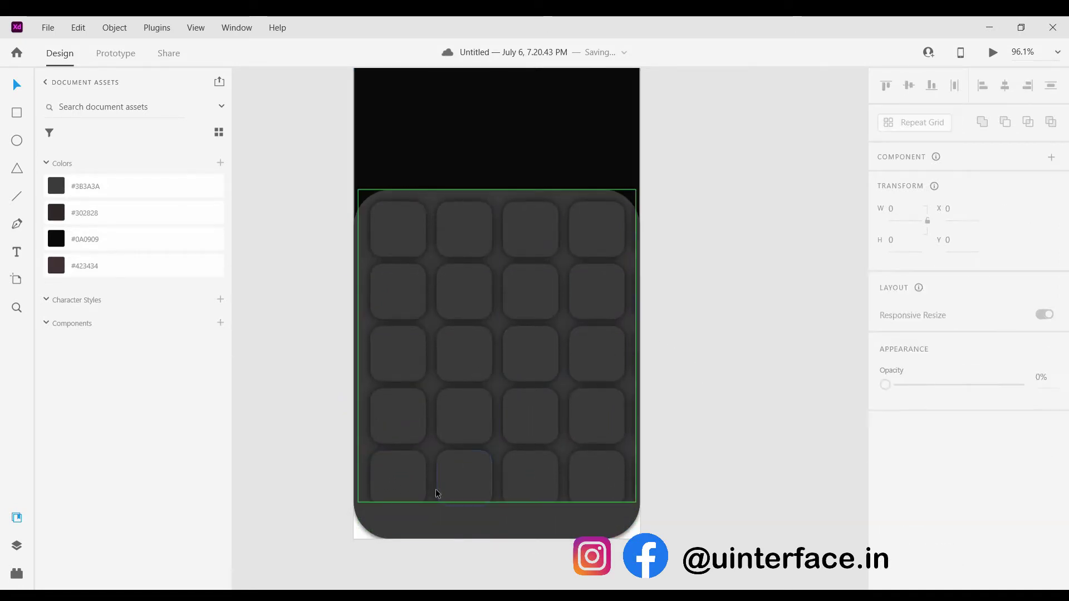
pyautogui.moveTo(497, 505); pyautogui.dragTo(503, 519)
pyautogui.scroll(10, 549, 390)
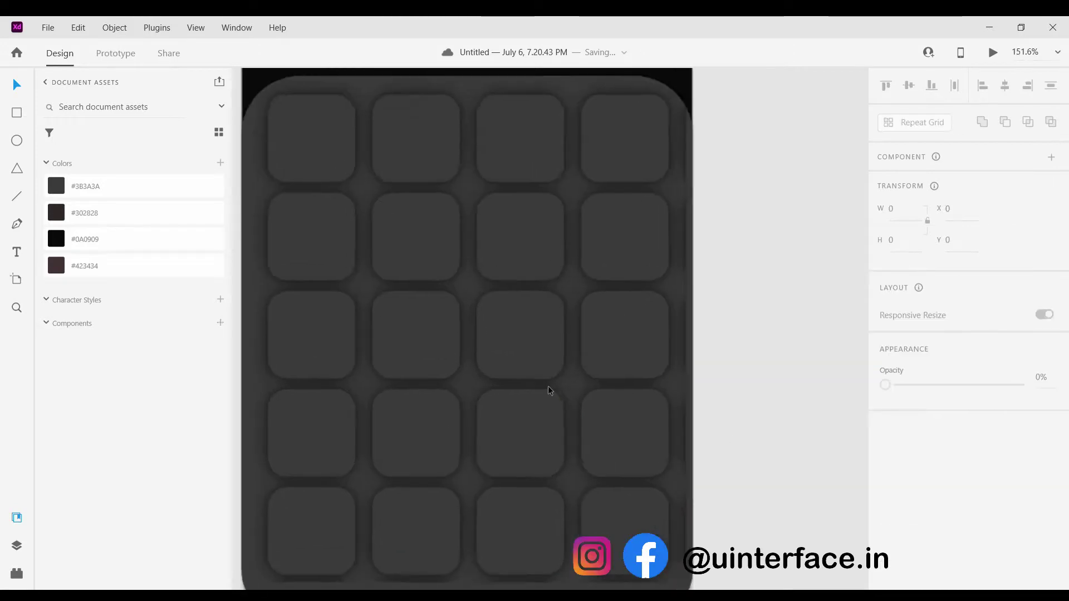
pyautogui.moveTo(372, 473)
pyautogui.mouseDown()
pyautogui.moveTo(372, 494)
pyautogui.moveTo(372, 479)
pyautogui.mouseUp()
# Ungroup the button repeat grid into individual squares.
pyautogui.scroll(-6, 385, 500)
pyautogui.scroll(-6, 388, 504)
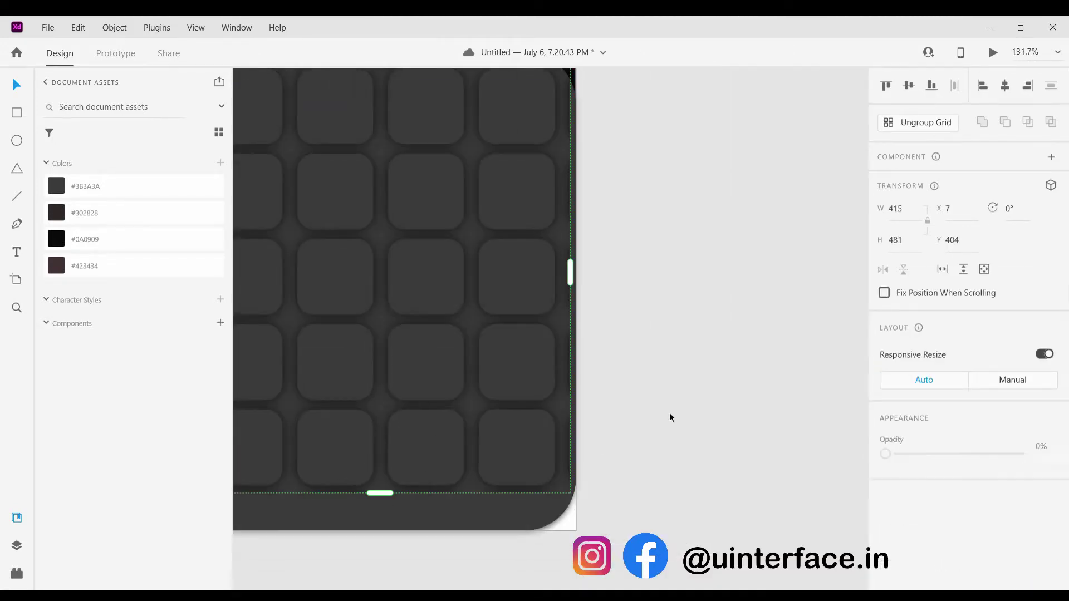
pyautogui.click(676, 419)
pyautogui.click(488, 277)
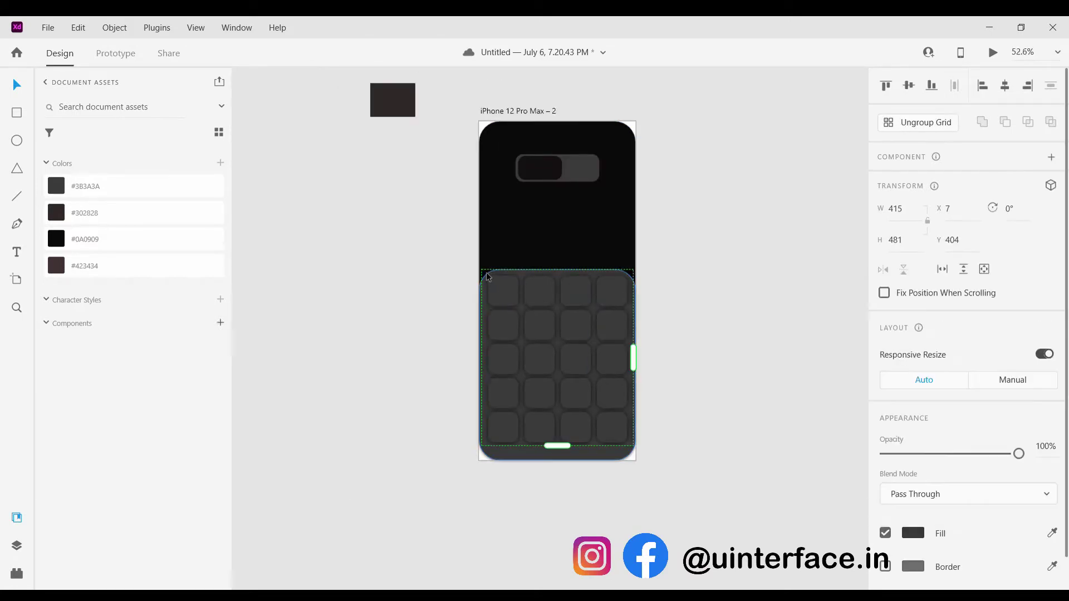
pyautogui.press('Return')
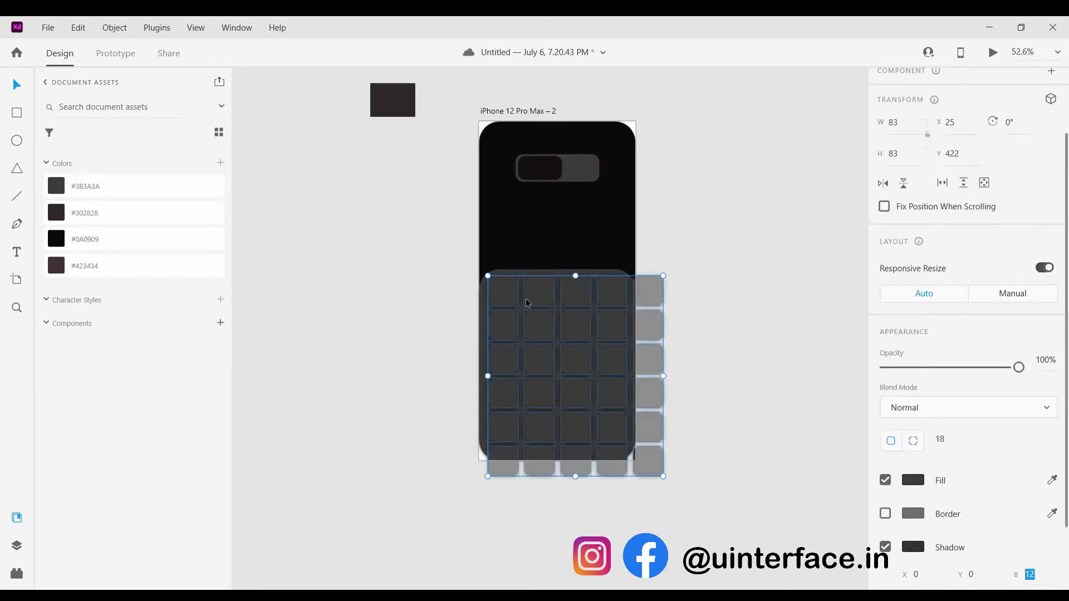
pyautogui.click(680, 357)
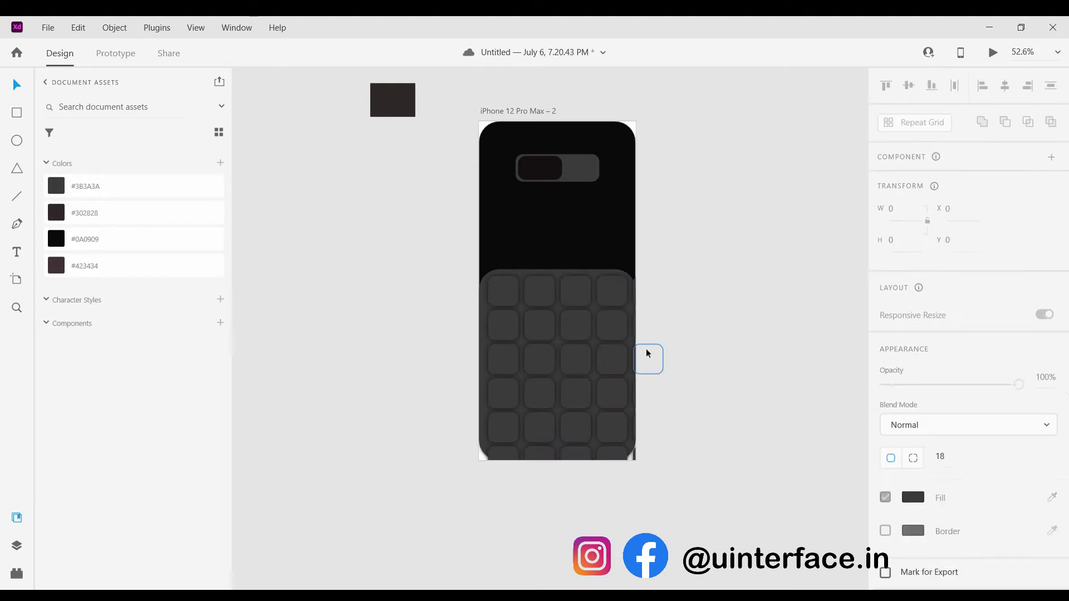
pyautogui.click(648, 354)
pyautogui.click(690, 347)
pyautogui.click(633, 458)
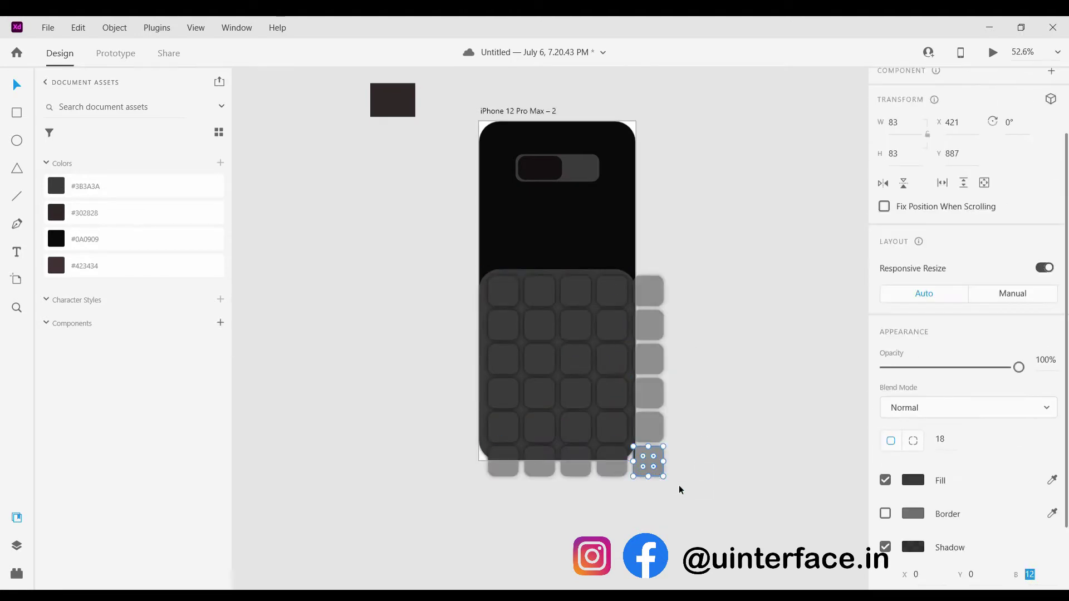
pyautogui.moveTo(669, 486); pyautogui.dragTo(637, 283)
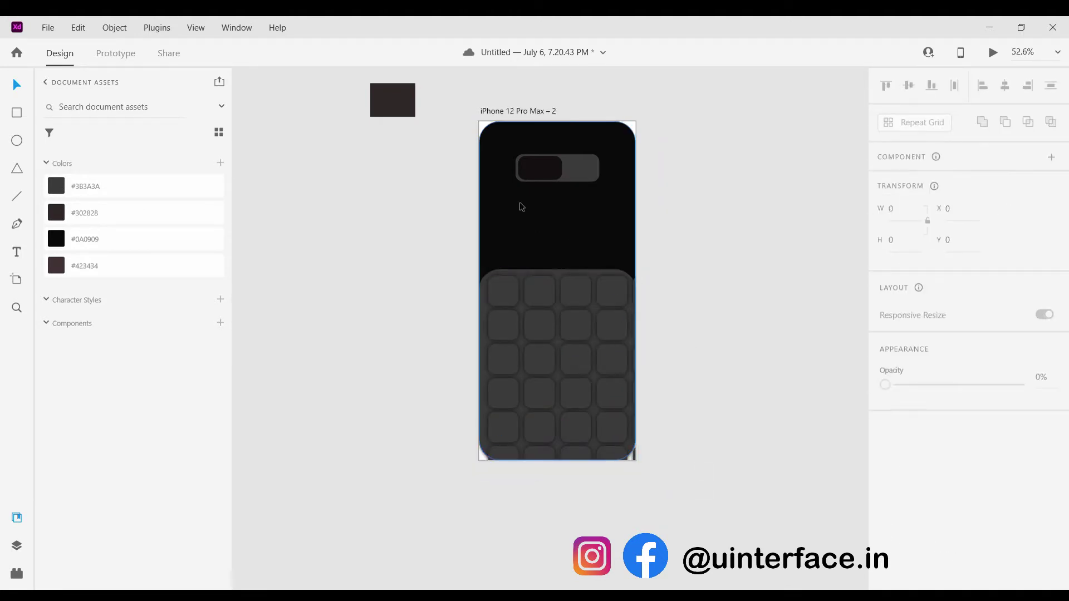
# Lock the full-screen black background rectangle.
pyautogui.click(520, 205)
pyautogui.click(285, 178)
pyautogui.click(520, 212)
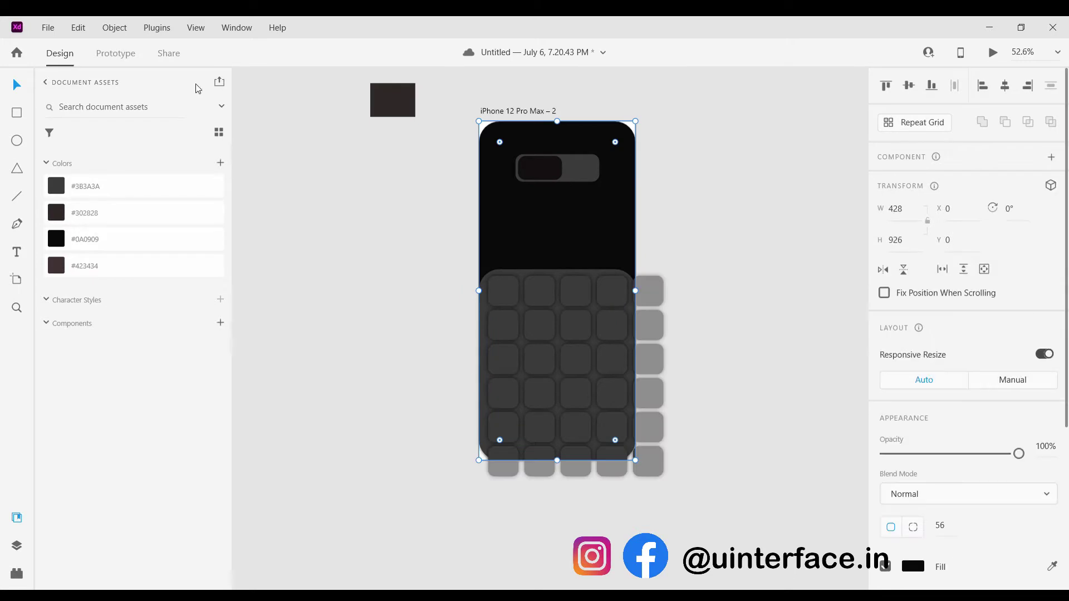
pyautogui.click(124, 92)
pyautogui.click(613, 326)
pyautogui.moveTo(663, 474); pyautogui.dragTo(634, 274)
pyautogui.click(703, 375)
# Group the twenty squares in the first four columns and five rows, and move the group off the artboard to its left.
pyautogui.click(501, 294)
pyautogui.keyDown('shift'); pyautogui.click(539, 294); pyautogui.keyUp('shift')
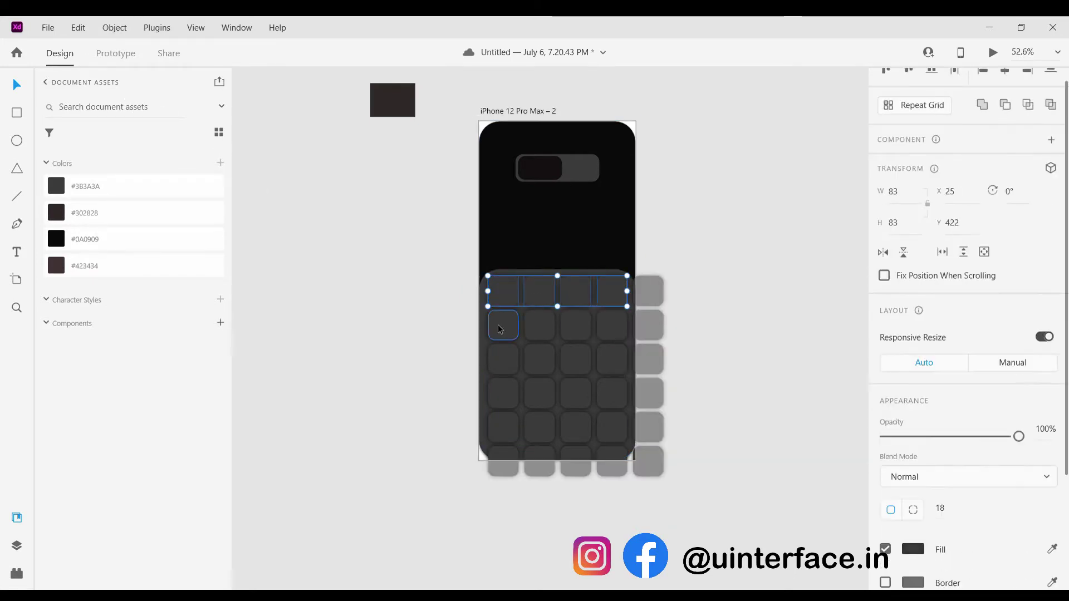
pyautogui.moveTo(499, 330); pyautogui.dragTo(504, 329)
pyautogui.keyDown('shift'); pyautogui.click(538, 329); pyautogui.keyUp('shift')
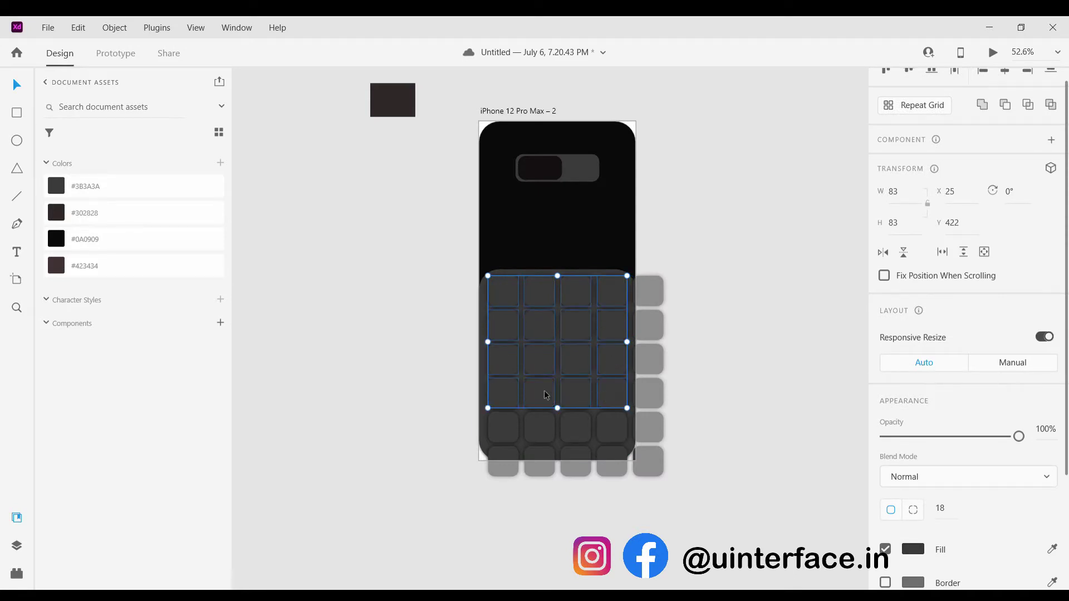
pyautogui.moveTo(547, 396); pyautogui.dragTo(575, 428)
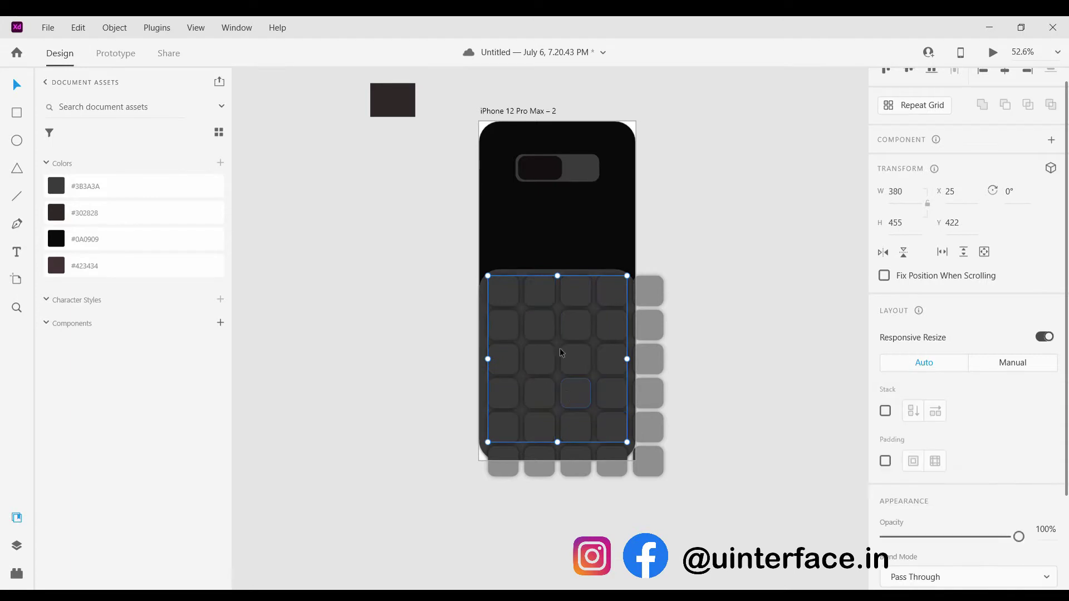
pyautogui.moveTo(563, 353); pyautogui.dragTo(343, 318)
# Lock the gray keypad panel.
pyautogui.click(644, 357)
pyautogui.moveTo(675, 496); pyautogui.dragTo(633, 295)
pyautogui.click(678, 332)
pyautogui.click(581, 317)
pyautogui.click(128, 82)
# Delete the leftover squares overflowing the artboard's bottom and right edges.
pyautogui.click(702, 407)
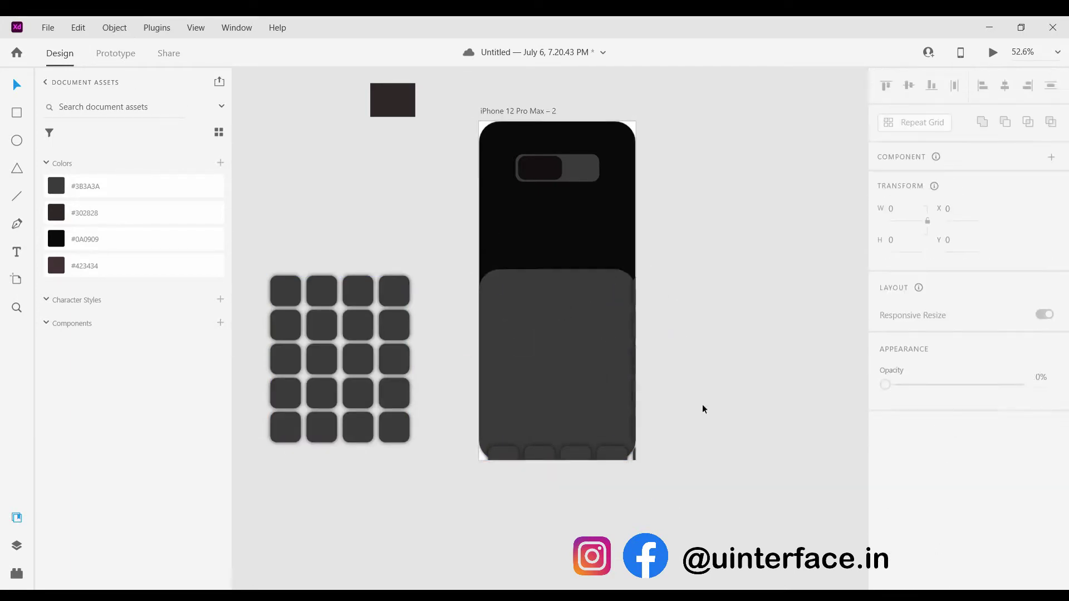
pyautogui.moveTo(683, 476); pyautogui.dragTo(517, 449)
pyautogui.press('Delete')
pyautogui.press('Delete')
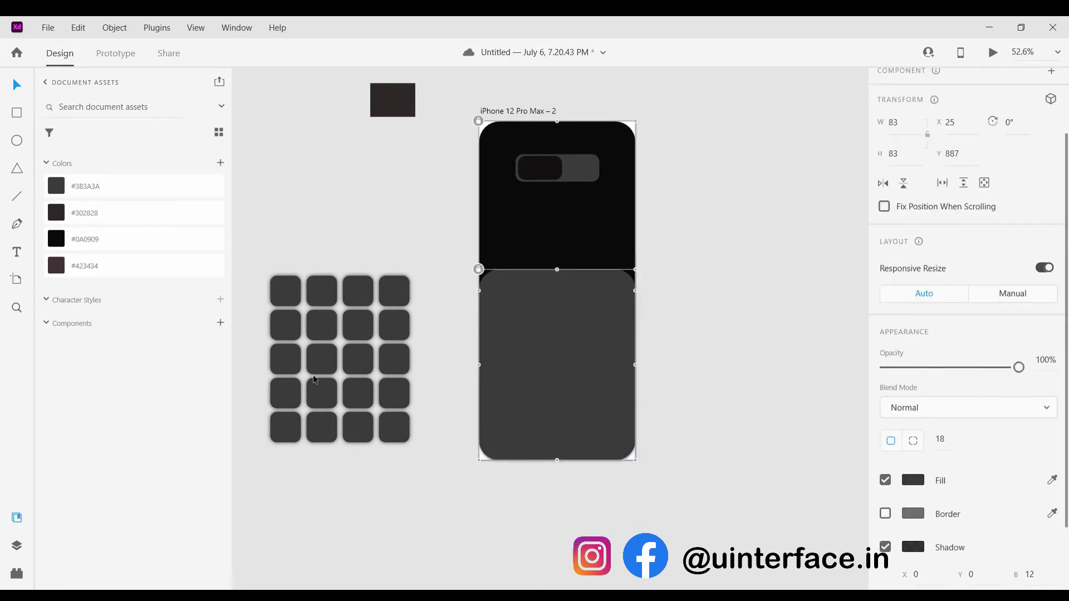
# Scale the button group down to 326 by 391 and place it on the keypad panel at X 51, Y 480.
pyautogui.click(316, 380)
pyautogui.moveTo(411, 445); pyautogui.dragTo(391, 420)
pyautogui.click(353, 475)
pyautogui.moveTo(365, 364); pyautogui.dragTo(595, 388)
pyautogui.press('Escape')
pyautogui.click(595, 389)
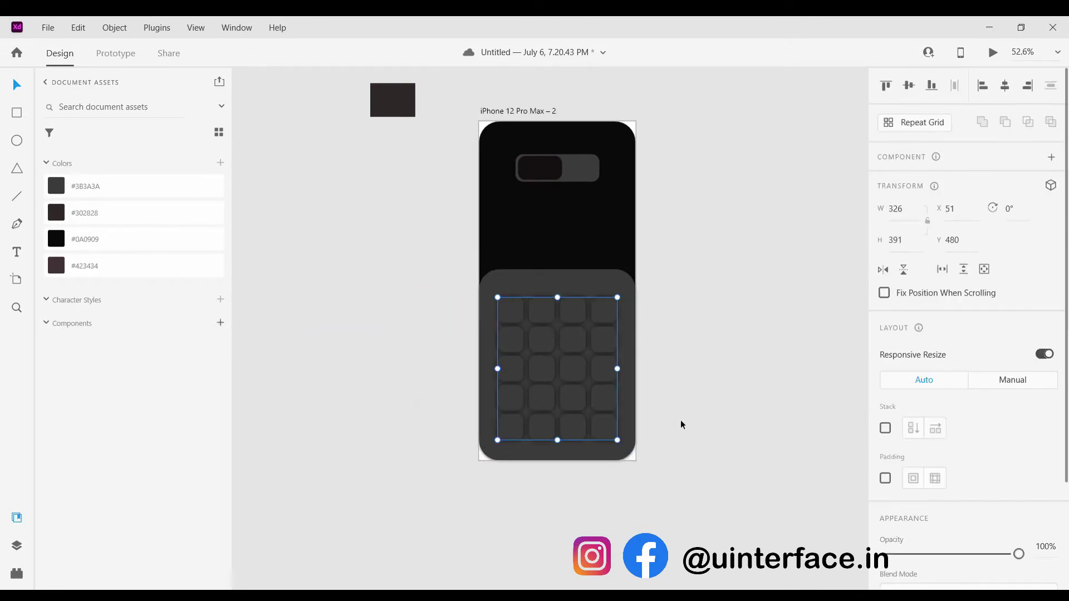
# Split up the button group, regrouping its first column separately and shifting that column toward the panel's left edge.
pyautogui.scroll(3, 567, 387)
pyautogui.hotkey('ctrl', 'shift', 'g')
pyautogui.click(541, 231)
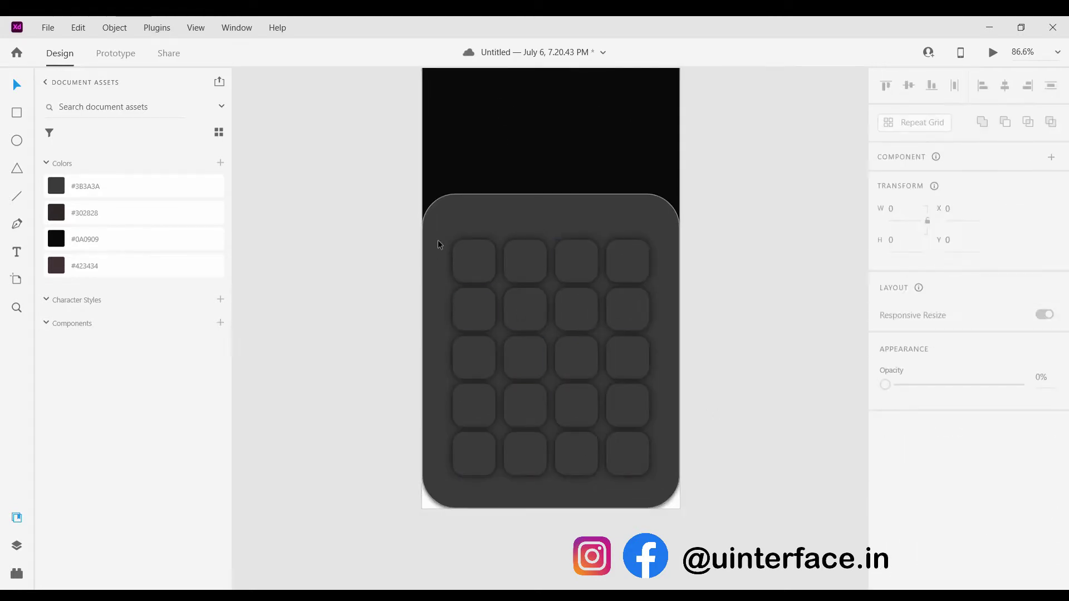
pyautogui.moveTo(449, 234); pyautogui.dragTo(486, 465)
pyautogui.hotkey('ctrl', 'g')
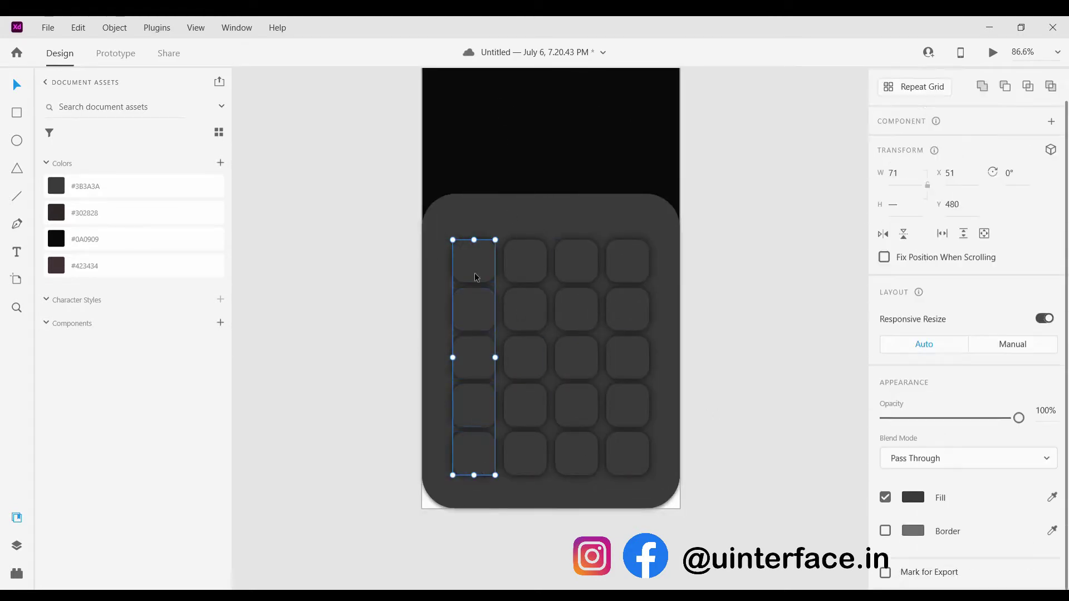
pyautogui.moveTo(475, 310); pyautogui.dragTo(464, 313)
# Group the second column of buttons and shift it slightly left.
pyautogui.click(511, 305)
pyautogui.moveTo(492, 229); pyautogui.dragTo(543, 440)
pyautogui.hotkey('ctrl', 'g')
pyautogui.moveTo(525, 320); pyautogui.dragTo(522, 320)
# Group the fourth column of buttons and move it right to X 329.
pyautogui.moveTo(605, 228); pyautogui.dragTo(646, 479)
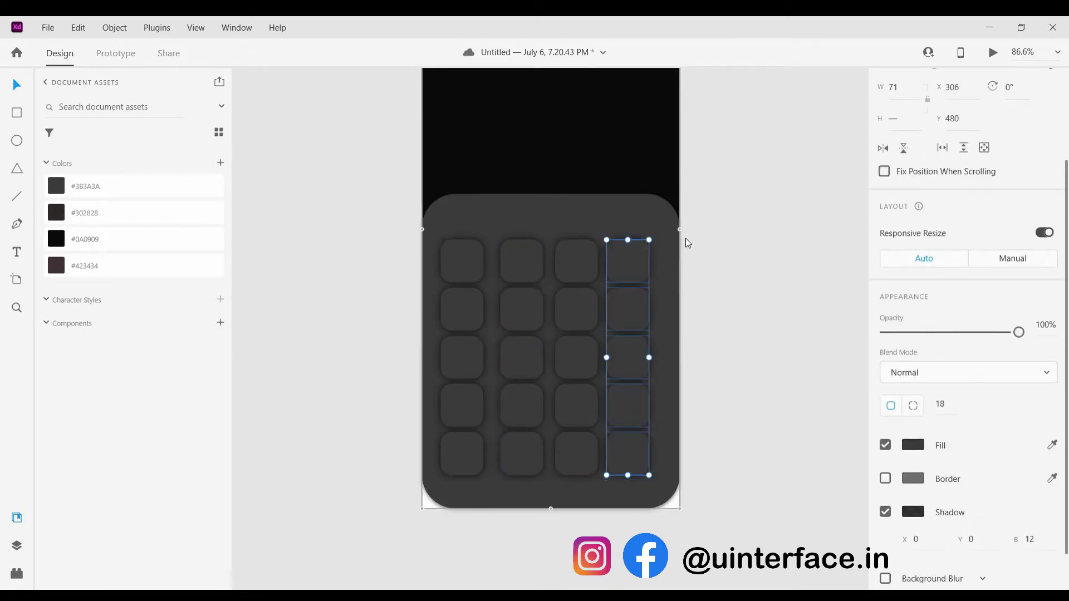
pyautogui.hotkey('ctrl', 'g')
pyautogui.moveTo(641, 340); pyautogui.dragTo(653, 348)
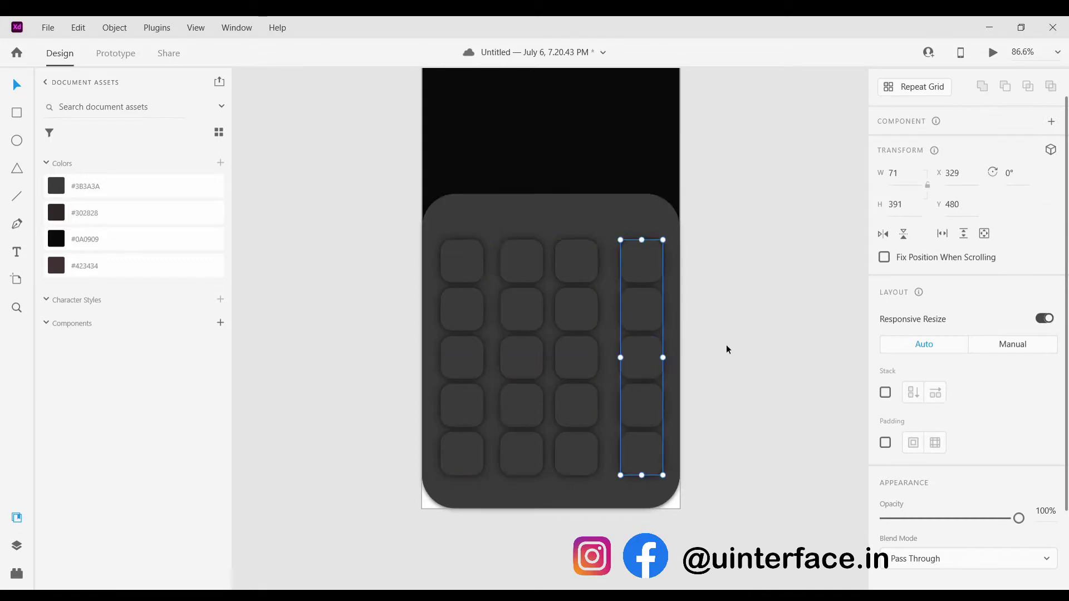
# Group the third column of buttons and move it right to even out the column gaps.
pyautogui.moveTo(551, 229); pyautogui.dragTo(583, 463)
pyautogui.hotkey('ctrl', 'g')
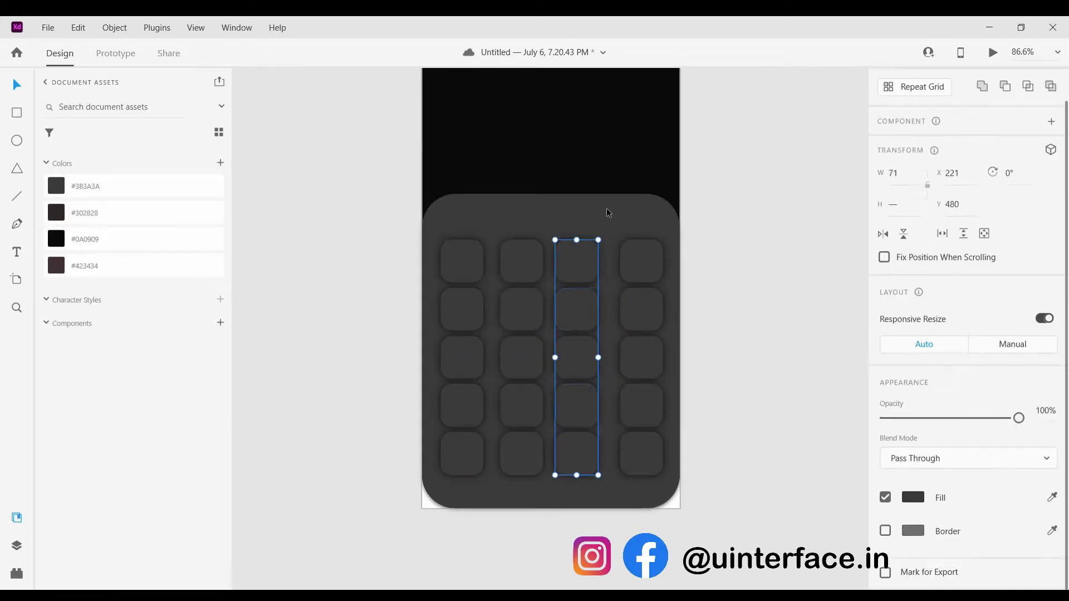
pyautogui.moveTo(586, 328); pyautogui.dragTo(652, 328)
pyautogui.click(703, 326)
# Unlock the keypad panel and lower its top edge to Y 447, making it 479 high.
pyautogui.scroll(5, 542, 271)
pyautogui.click(538, 164)
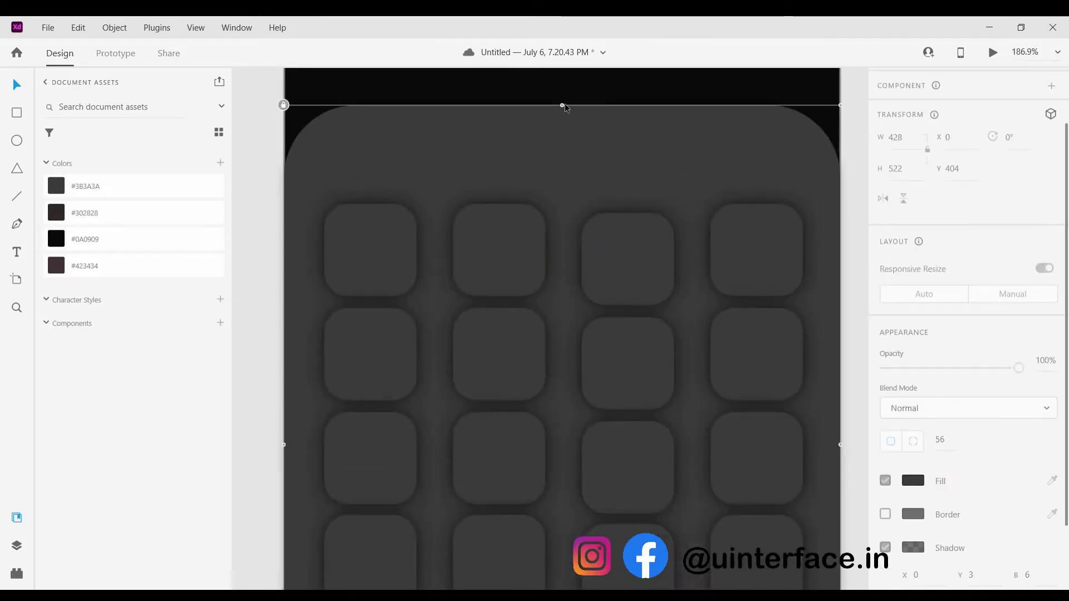
pyautogui.click(283, 105)
pyautogui.moveTo(563, 105); pyautogui.dragTo(566, 166)
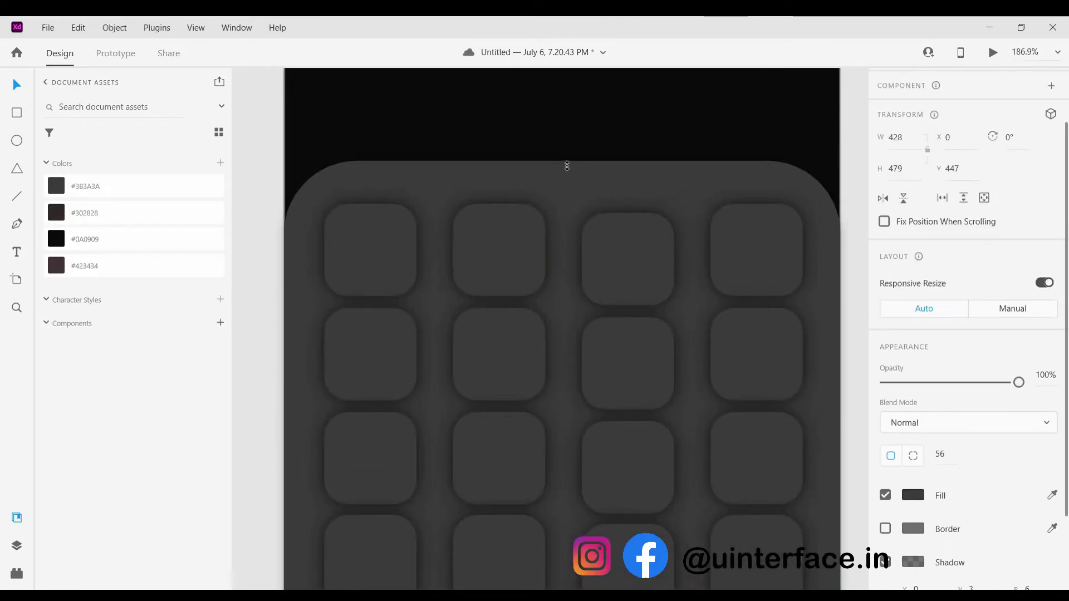
pyautogui.click(574, 121)
pyautogui.scroll(-4, 586, 295)
pyautogui.scroll(-2, 595, 387)
pyautogui.click(546, 452)
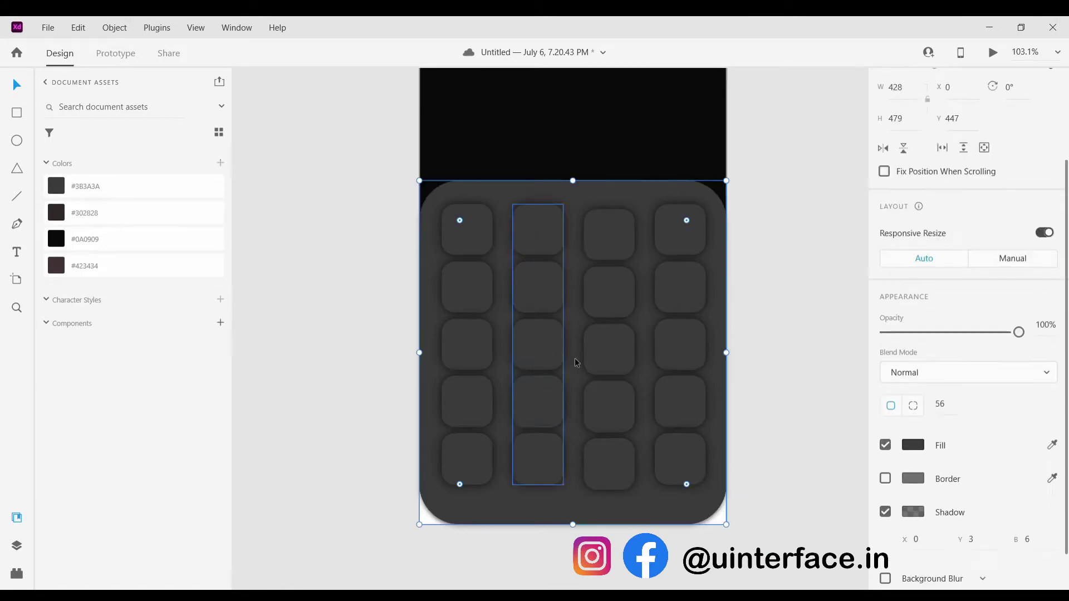
# Line up the third column's top with the other button columns and nudge the columns closer together.
pyautogui.click(609, 250)
pyautogui.click(466, 279)
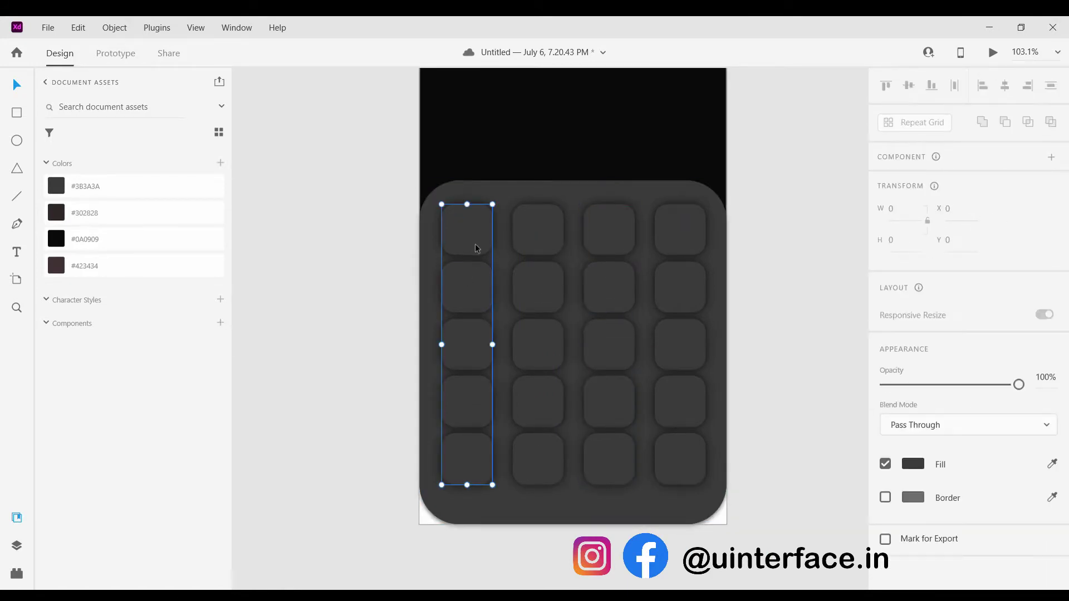
pyautogui.moveTo(598, 245); pyautogui.dragTo(594, 246)
pyautogui.moveTo(668, 249); pyautogui.dragTo(660, 252)
pyautogui.click(389, 363)
# Turn on the square grid for the iPhone 12 Pro Max artboard.
pyautogui.scroll(-5, 446, 178)
pyautogui.scroll(2, 462, 87)
pyautogui.click(471, 81)
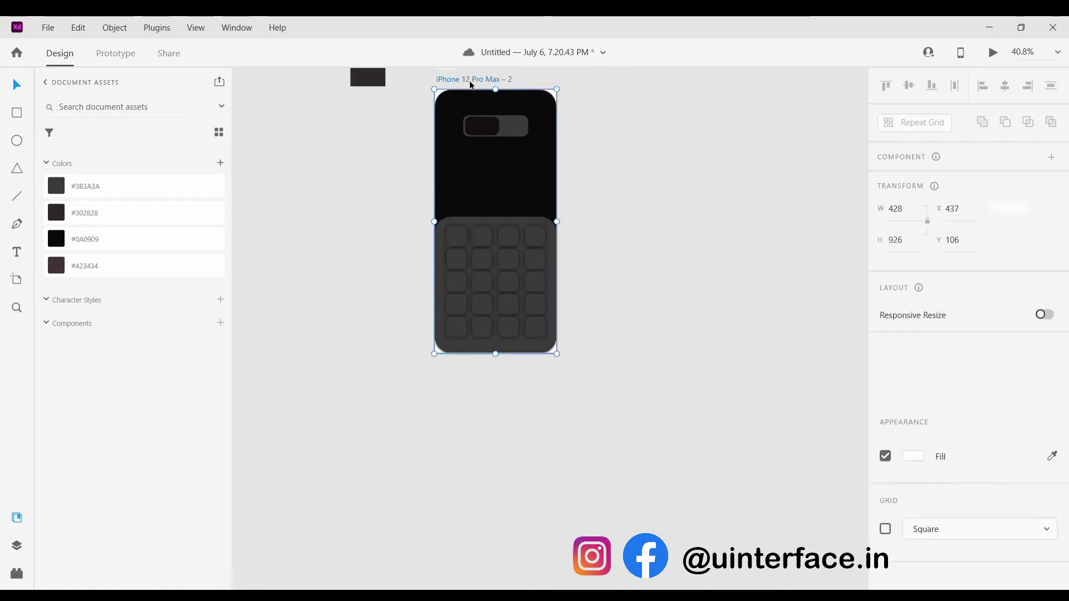
pyautogui.scroll(-1, 668, 311)
pyautogui.click(885, 551)
pyautogui.scroll(8, 382, 222)
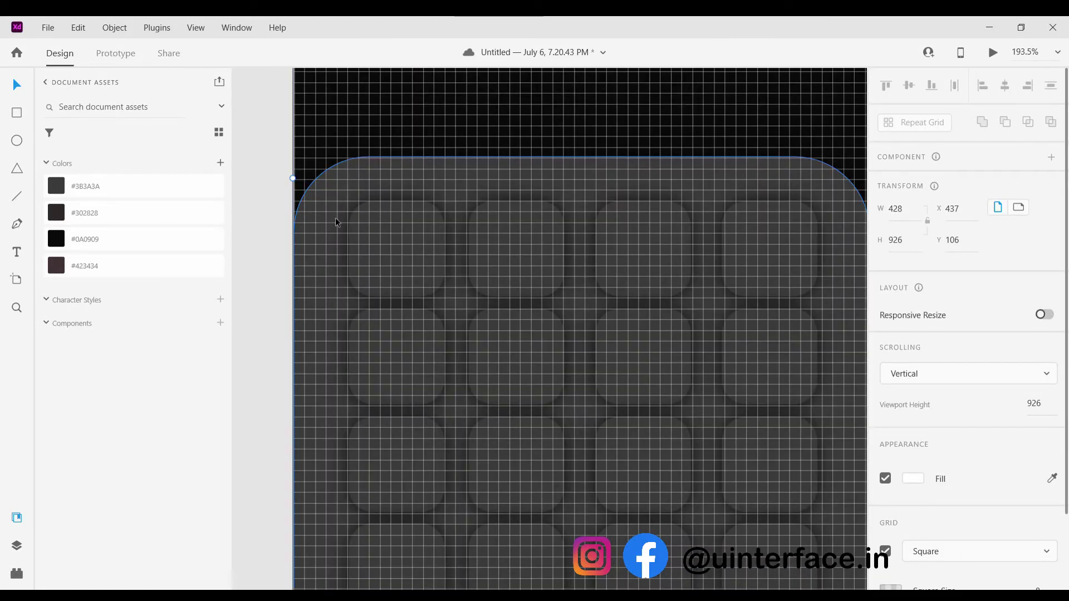
# Nudge the fourth button column slightly toward the third to even out the column gaps.
pyautogui.hscroll(4, 744, 230)
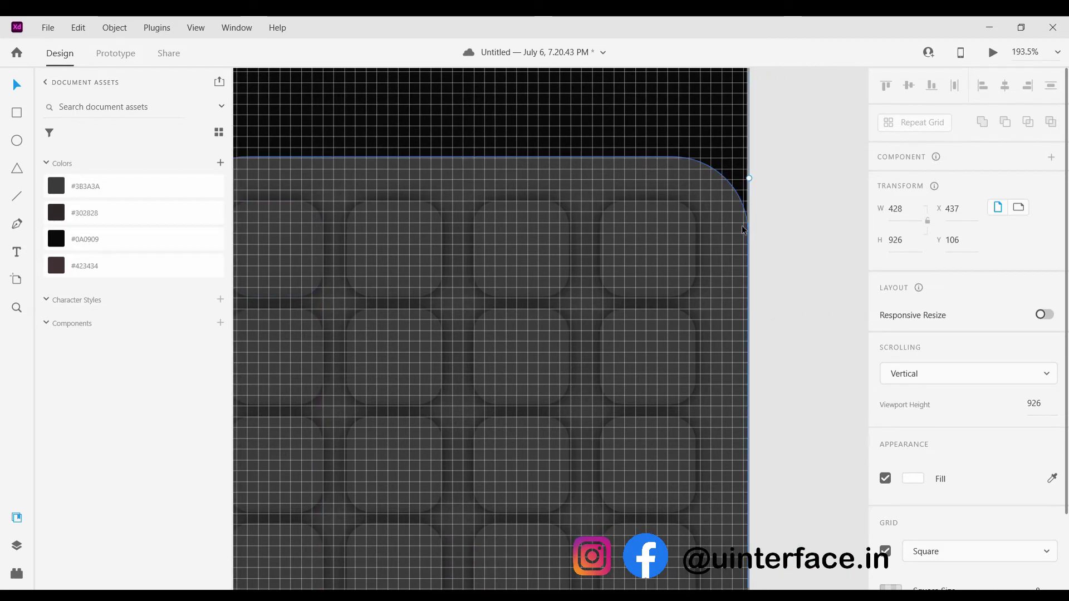
pyautogui.click(730, 212)
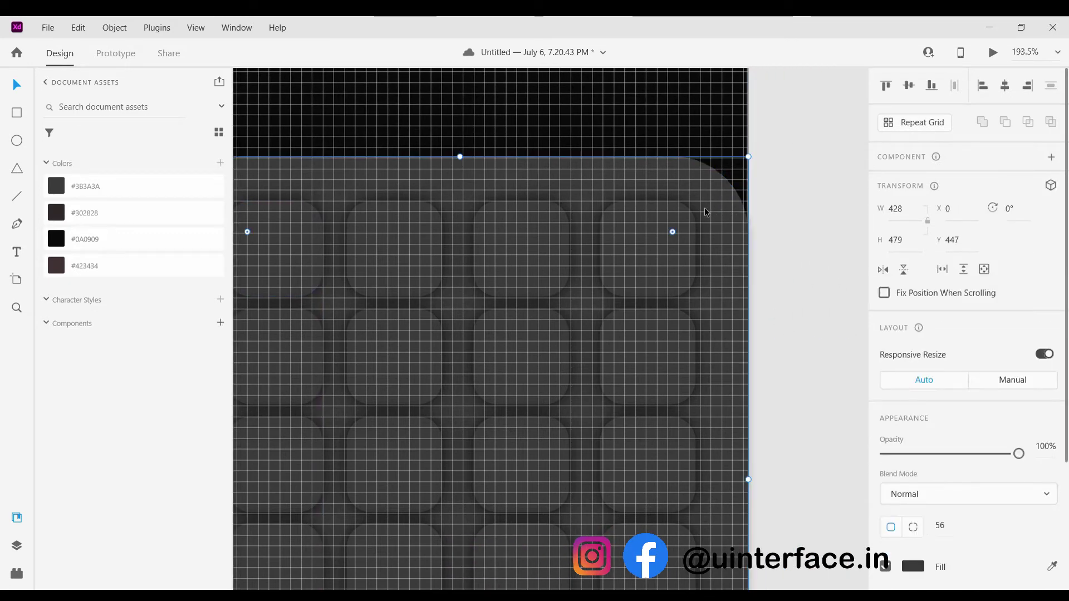
pyautogui.moveTo(669, 238); pyautogui.dragTo(662, 239)
pyautogui.click(724, 263)
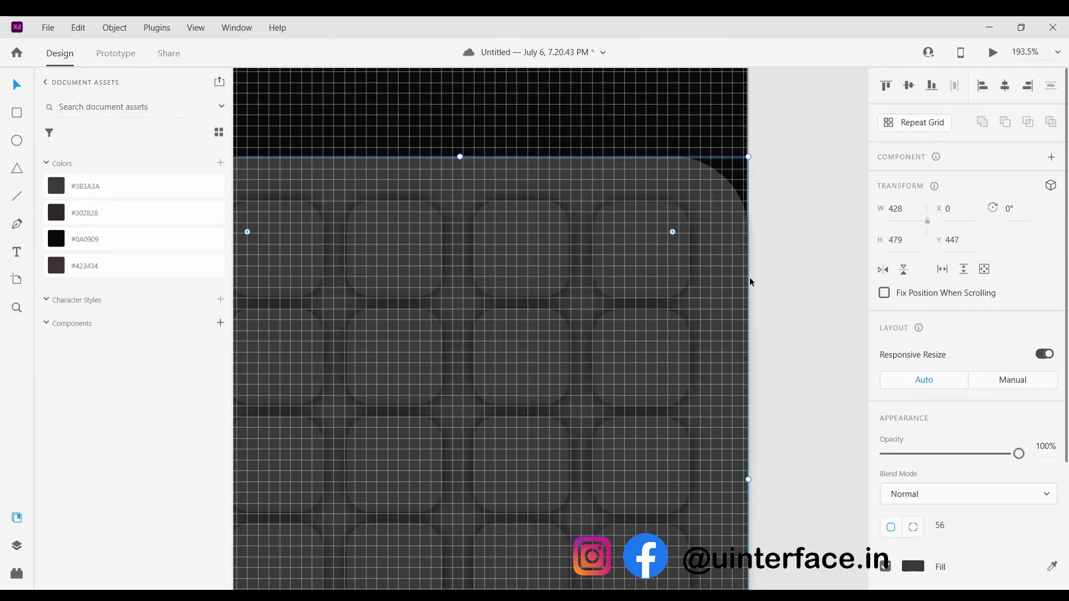
# Turn off the square grid for the iPhone 12 Pro Max – 2 artboard.
pyautogui.scroll(-5, 750, 282)
pyautogui.scroll(3, 668, 279)
pyautogui.click(540, 84)
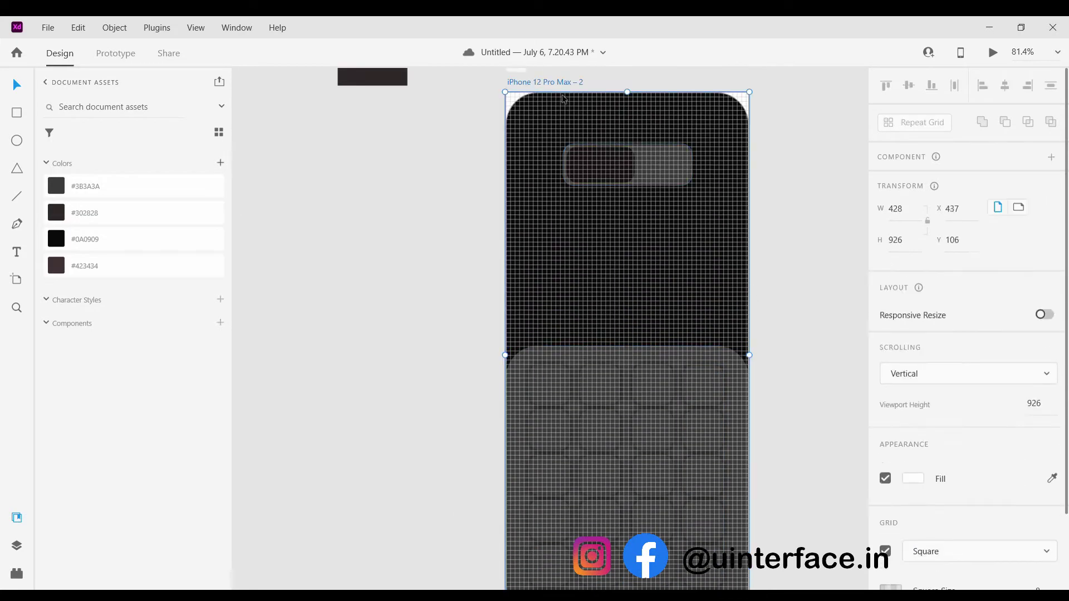
pyautogui.scroll(-3, 931, 543)
pyautogui.click(886, 465)
# Add a text label "C" on the first button of the keypad's top row.
pyautogui.scroll(5, 556, 389)
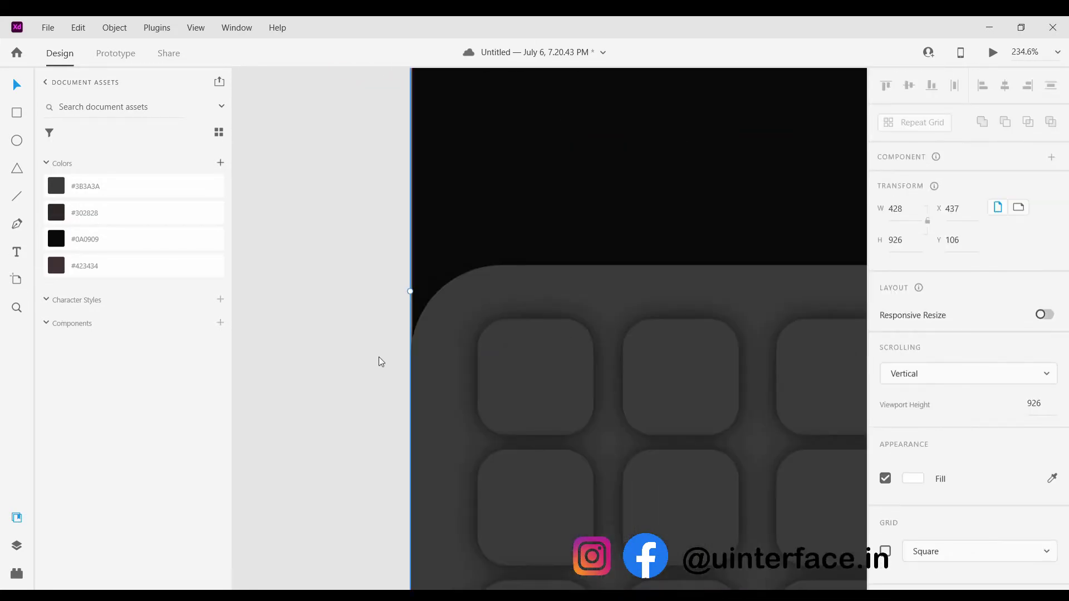
pyautogui.click(521, 372)
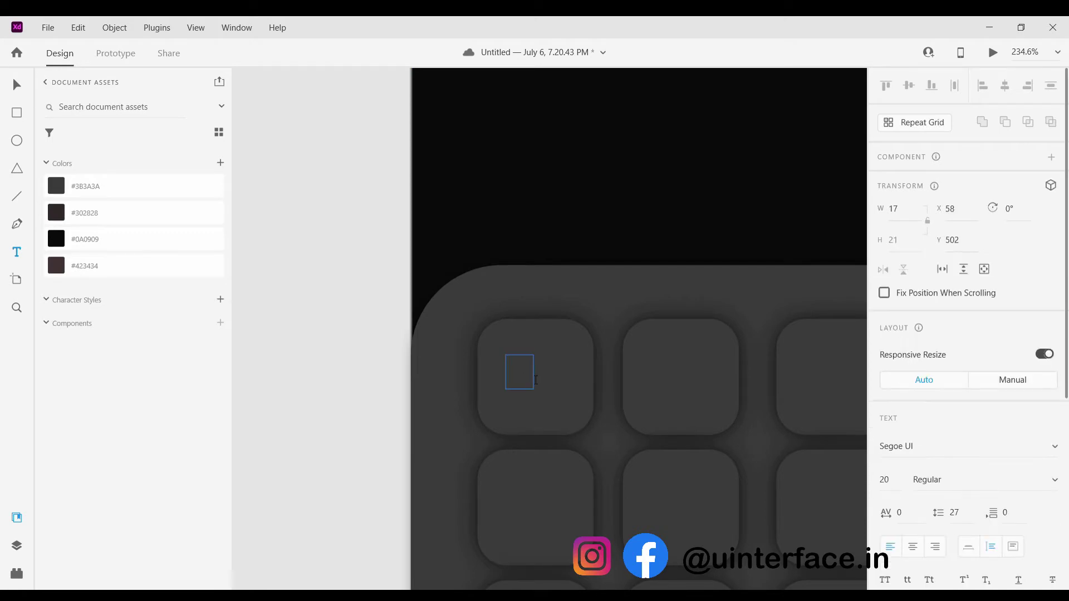
pyautogui.scroll(-5, 969, 345)
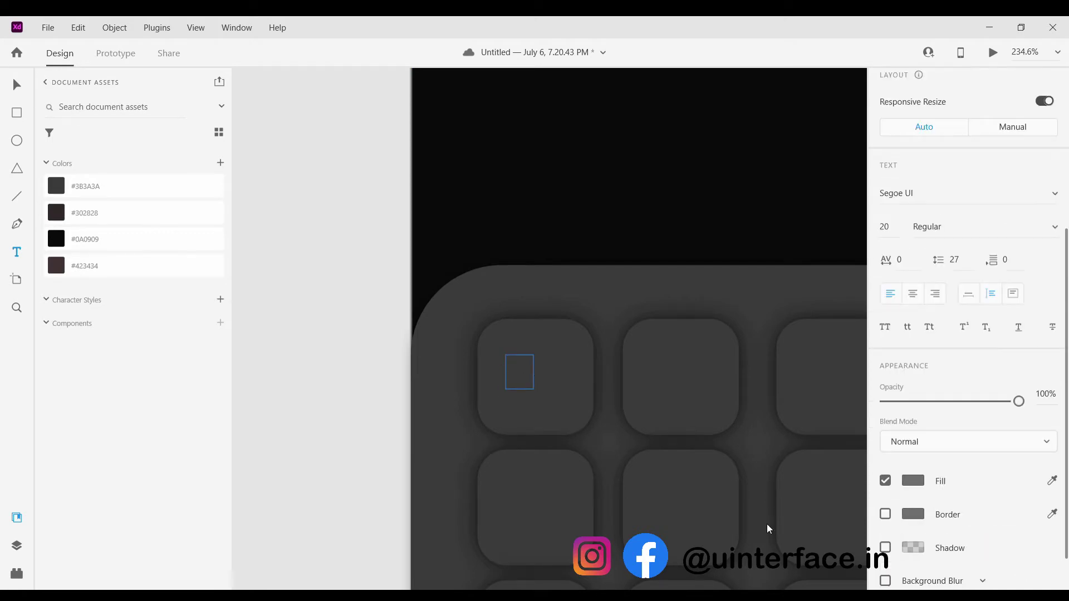
pyautogui.scroll(-5, 284, 261)
pyautogui.scroll(-5, 934, 470)
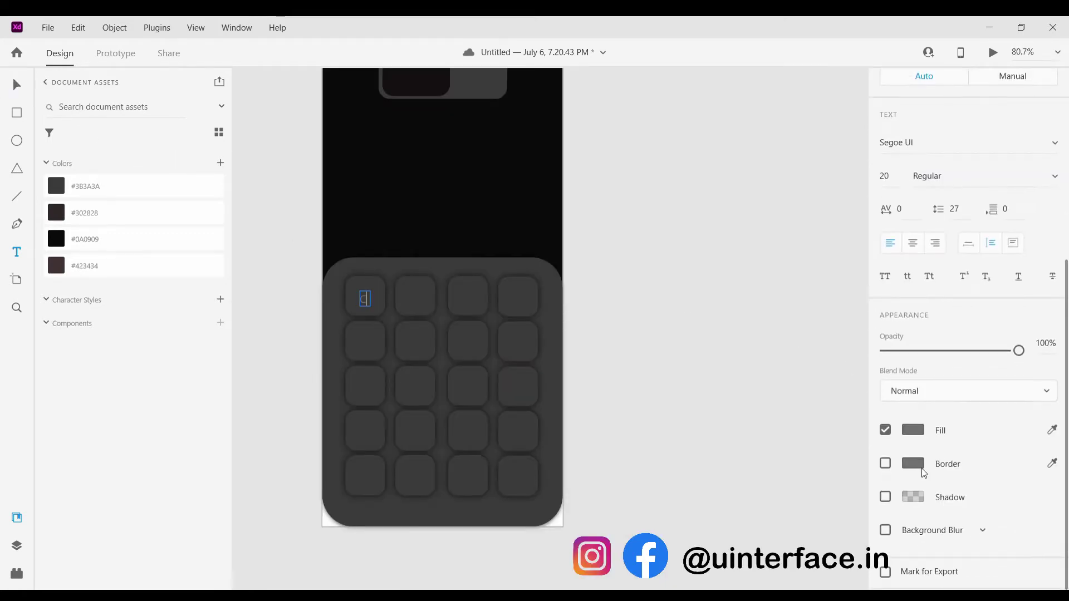
pyautogui.click(916, 431)
pyautogui.moveTo(847, 403)
pyautogui.mouseDown()
pyautogui.moveTo(846, 436)
pyautogui.moveTo(844, 395)
pyautogui.mouseUp()
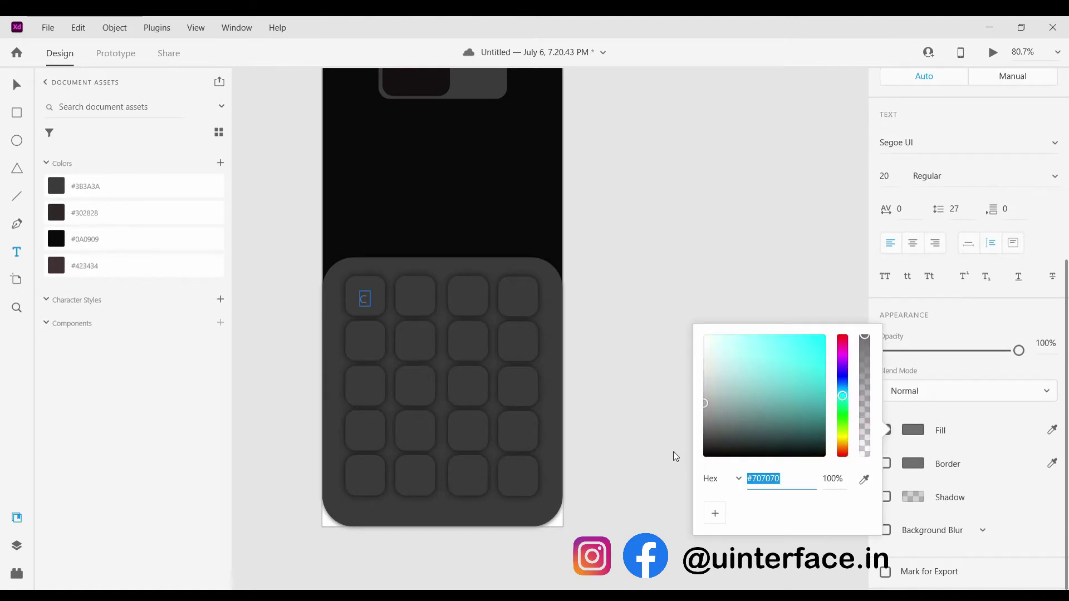
pyautogui.press('Escape')
# Centre the C label on its button, set its font size to 33 and colour it blue #1D1DFF.
pyautogui.scroll(6, 363, 295)
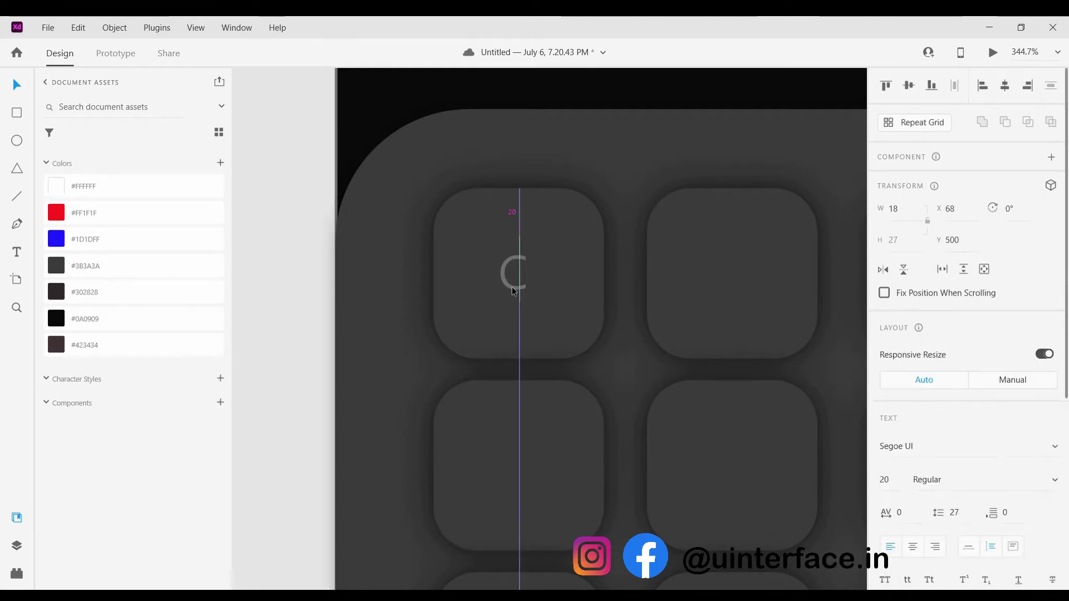
pyautogui.moveTo(513, 291); pyautogui.dragTo(503, 299)
pyautogui.write('26')
pyautogui.press('Return')
pyautogui.click(106, 240)
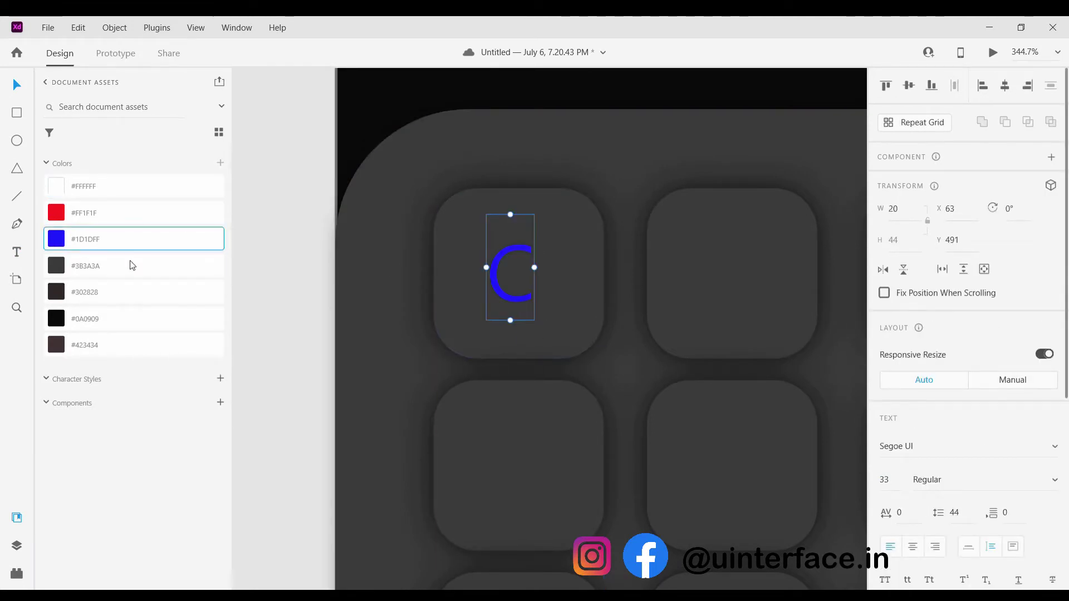
# Duplicate the C label onto the second top-row button and change the copy's text to "x".
pyautogui.click(415, 385)
pyautogui.scroll(-1, 416, 385)
pyautogui.scroll(-5, 415, 387)
pyautogui.scroll(3, 398, 379)
pyautogui.click(393, 358)
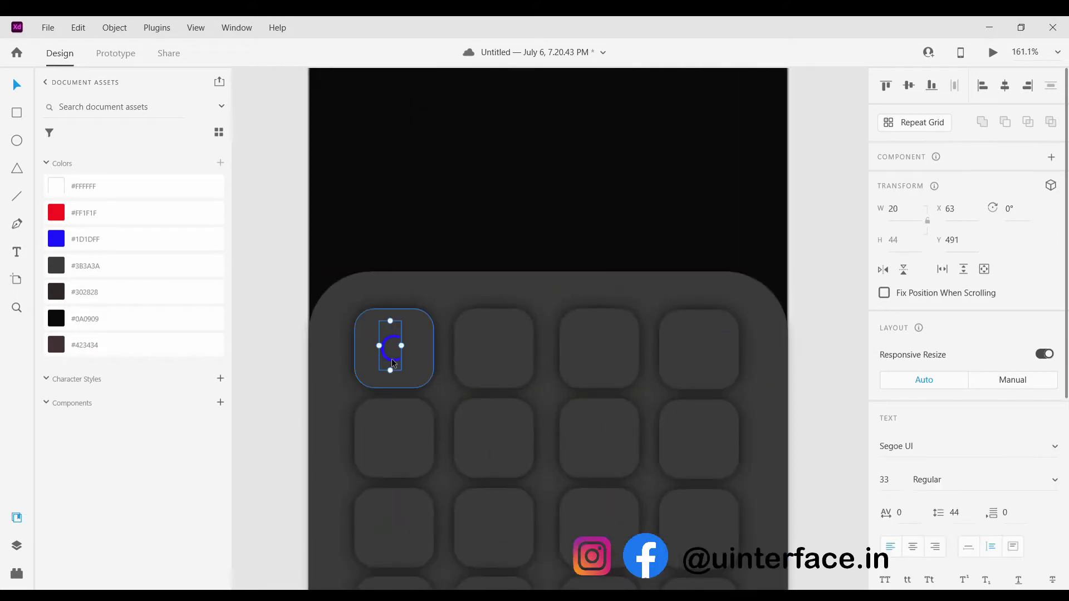
pyautogui.moveTo(395, 361); pyautogui.dragTo(440, 364)
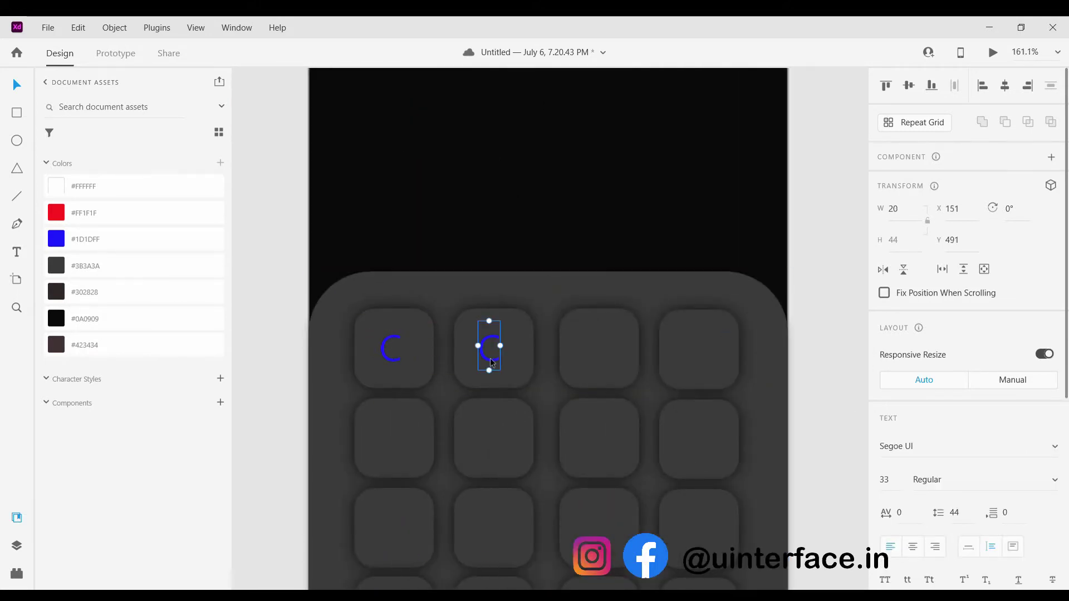
pyautogui.press('Delete')
pyautogui.hotkey('ctrl', 'z')
pyautogui.doubleClick(497, 355)
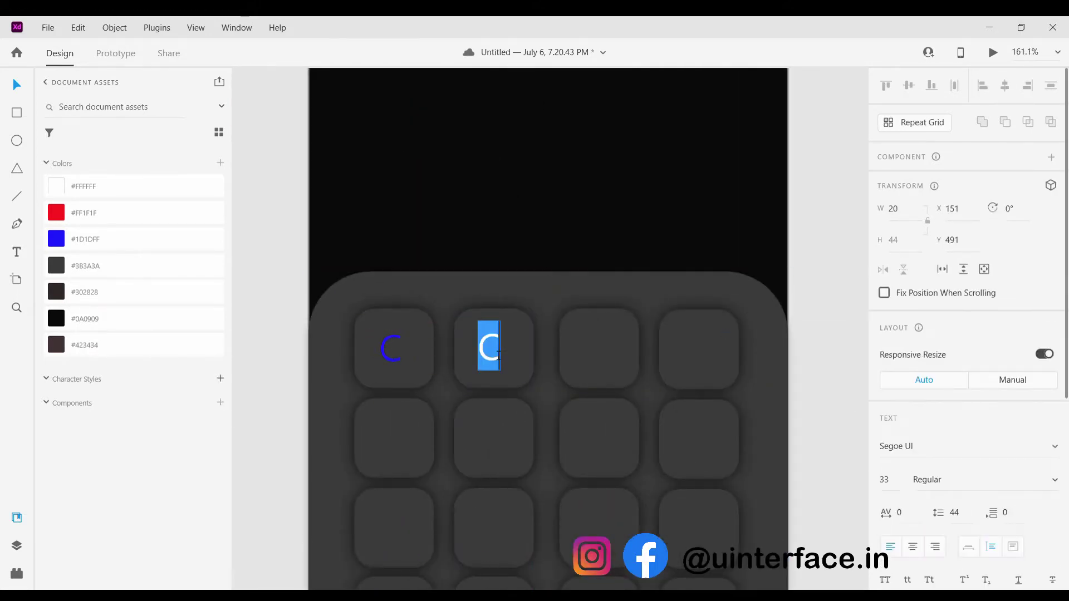
pyautogui.press('Escape')
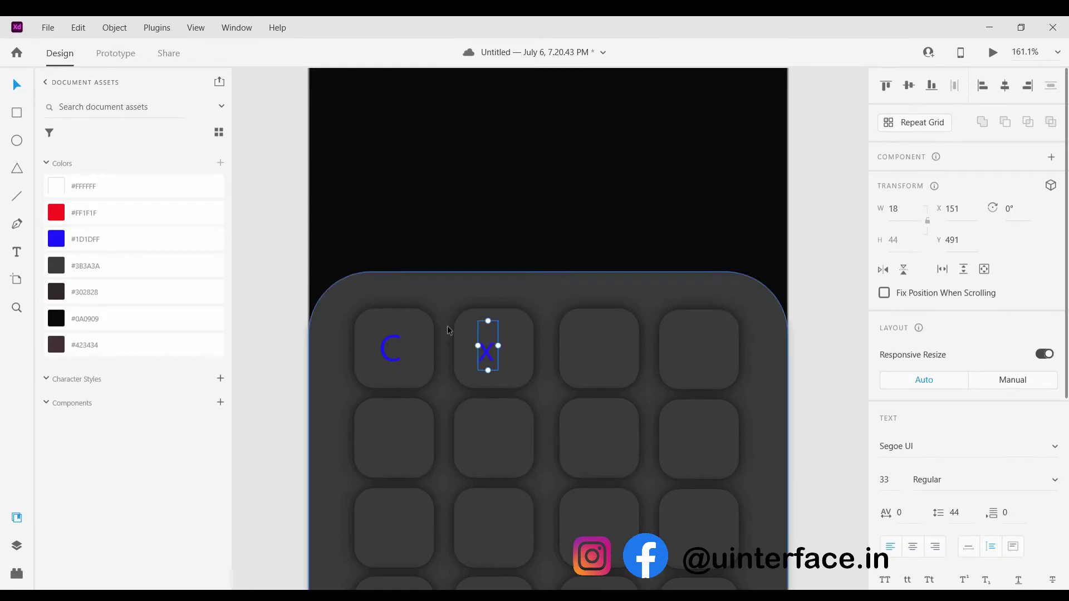
# Centre the x label on its button at X 159, Y 488 and set its font size to 33.
pyautogui.scroll(3, 486, 355)
pyautogui.moveTo(490, 353); pyautogui.dragTo(517, 338)
pyautogui.scroll(-3, 517, 338)
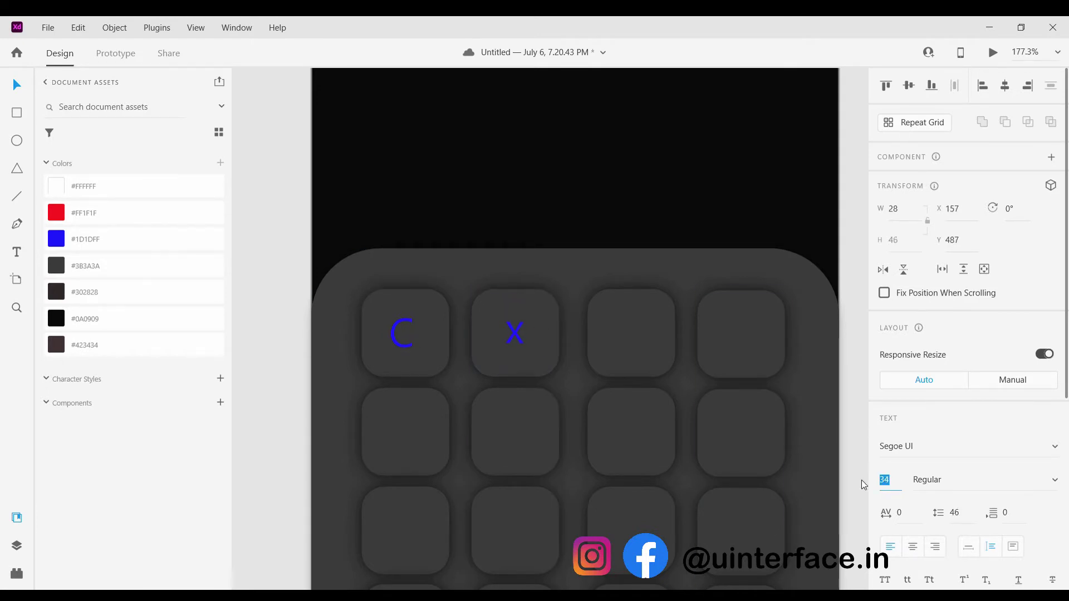
pyautogui.press('Down')
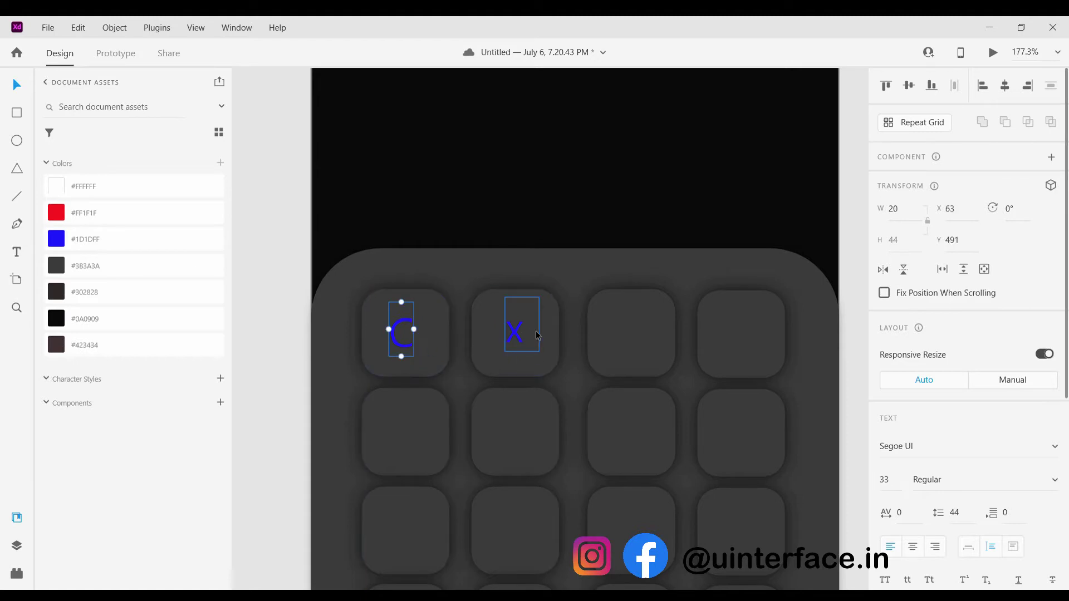
pyautogui.scroll(3, 522, 334)
pyautogui.scroll(-5, 523, 334)
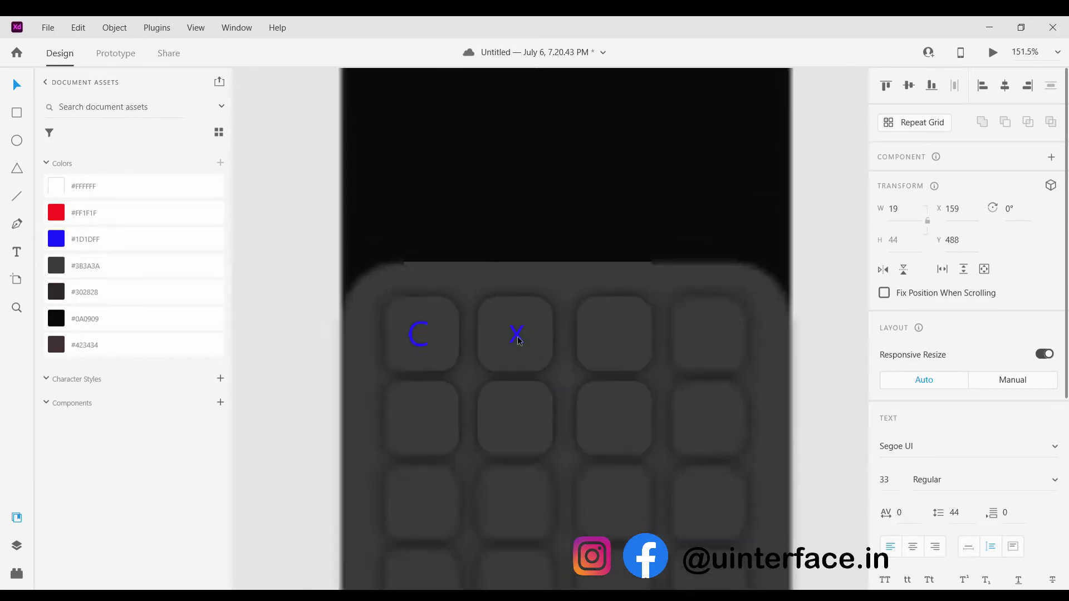
# Copy the x label to the third top-row button, change it to "%", and duplicate that onto the fourth button.
pyautogui.moveTo(518, 340); pyautogui.dragTo(596, 344)
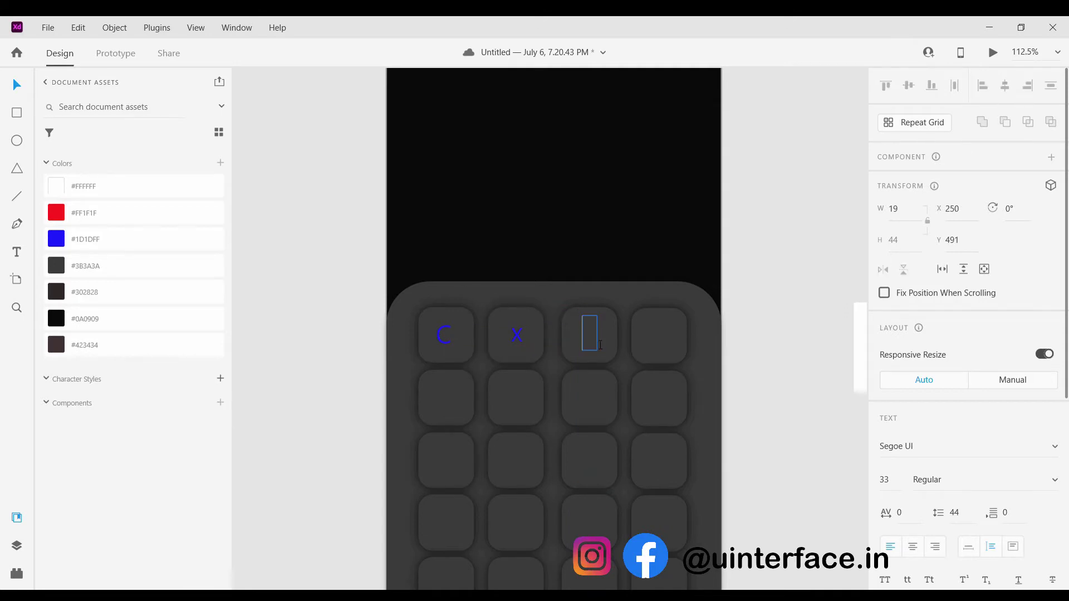
pyautogui.press('Escape')
pyautogui.scroll(5, 591, 337)
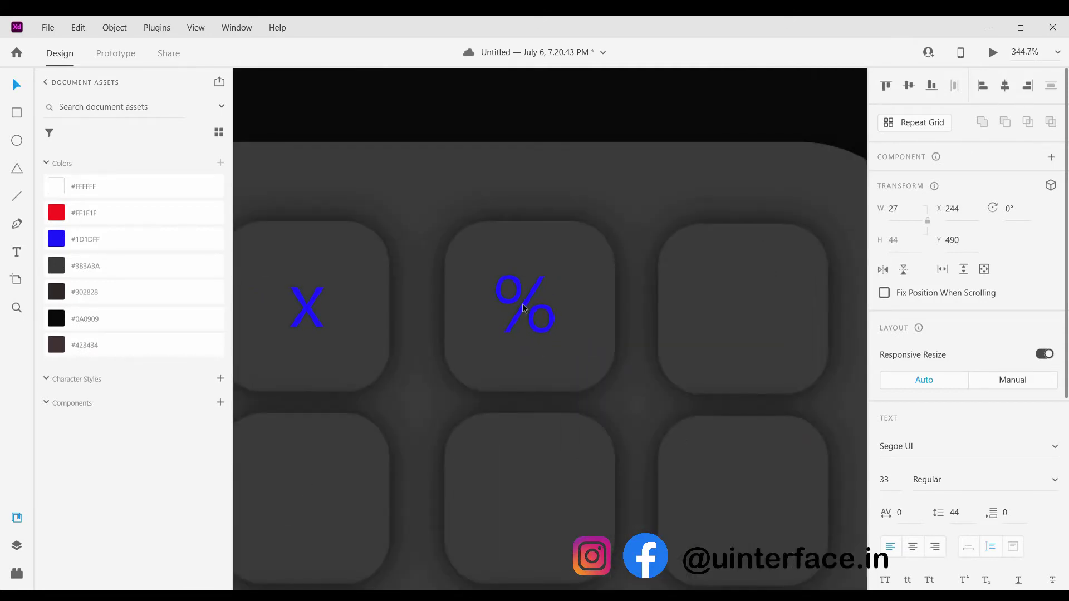
pyautogui.moveTo(524, 308); pyautogui.dragTo(732, 307)
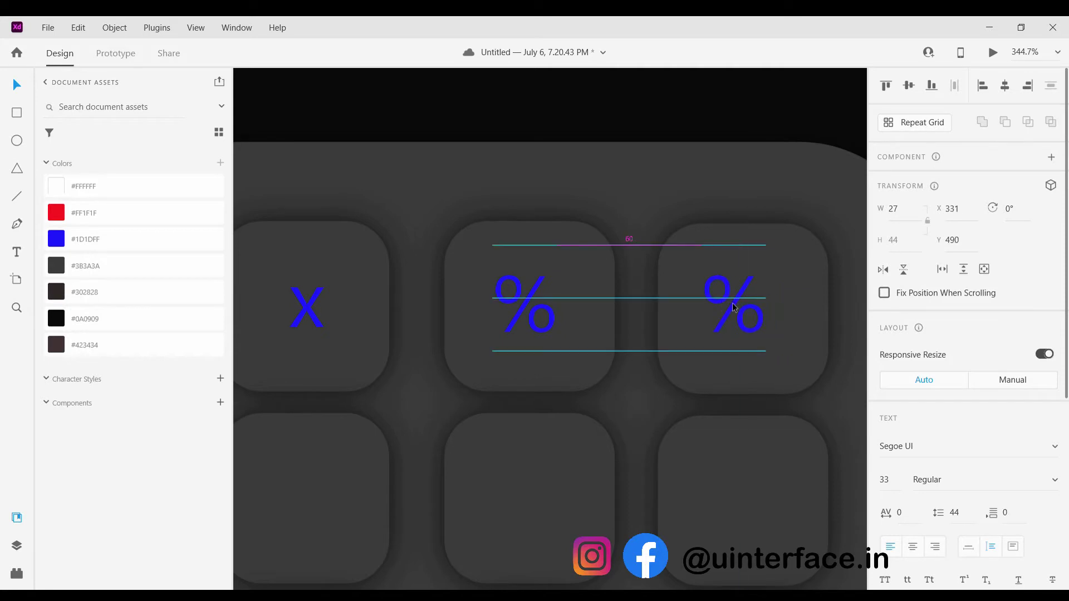
# Copy the C label onto the first two buttons of the second row and turn the artboard's square grid back on.
pyautogui.scroll(-5, 732, 303)
pyautogui.moveTo(554, 308); pyautogui.dragTo(615, 361)
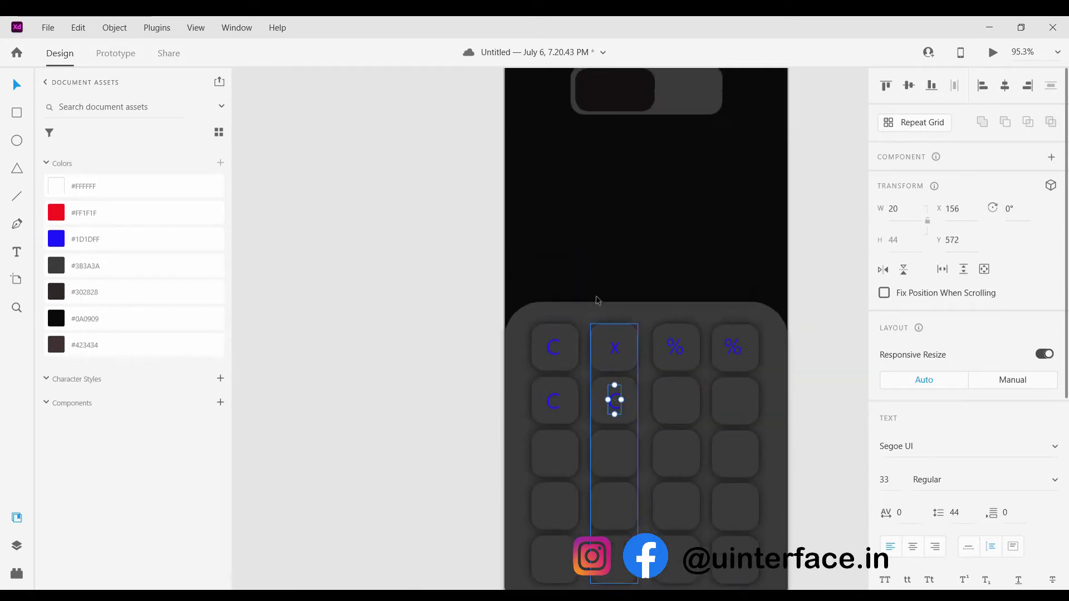
pyautogui.scroll(-3, 613, 384)
pyautogui.press('Escape')
pyautogui.scroll(5, 589, 364)
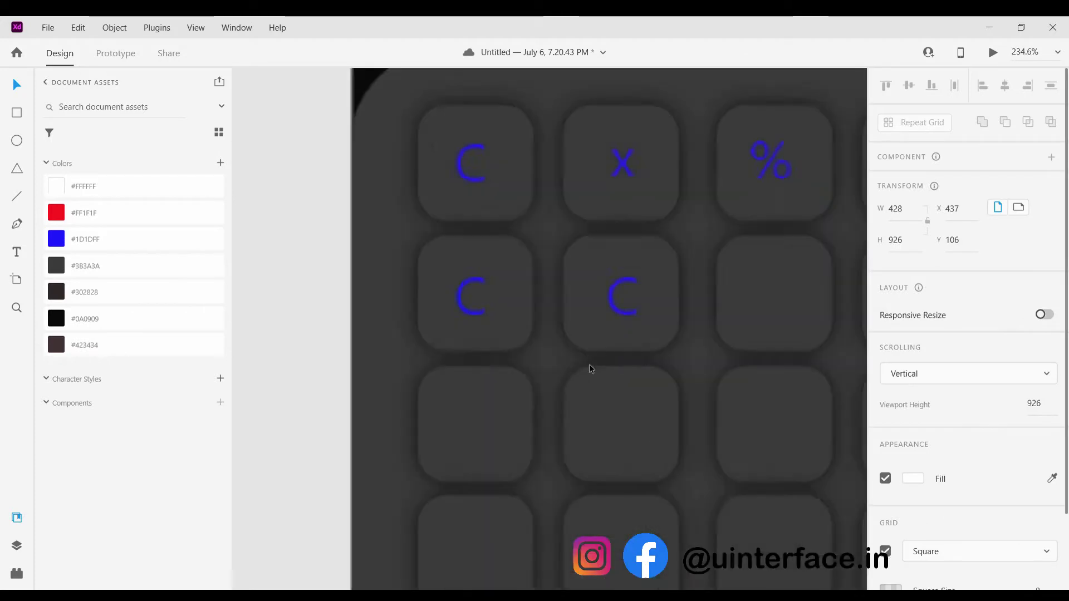
# Copy the C label onto the third and fourth buttons of the second row.
pyautogui.click(623, 312)
pyautogui.moveTo(624, 312); pyautogui.dragTo(768, 372)
pyautogui.hscroll(3, 746, 345)
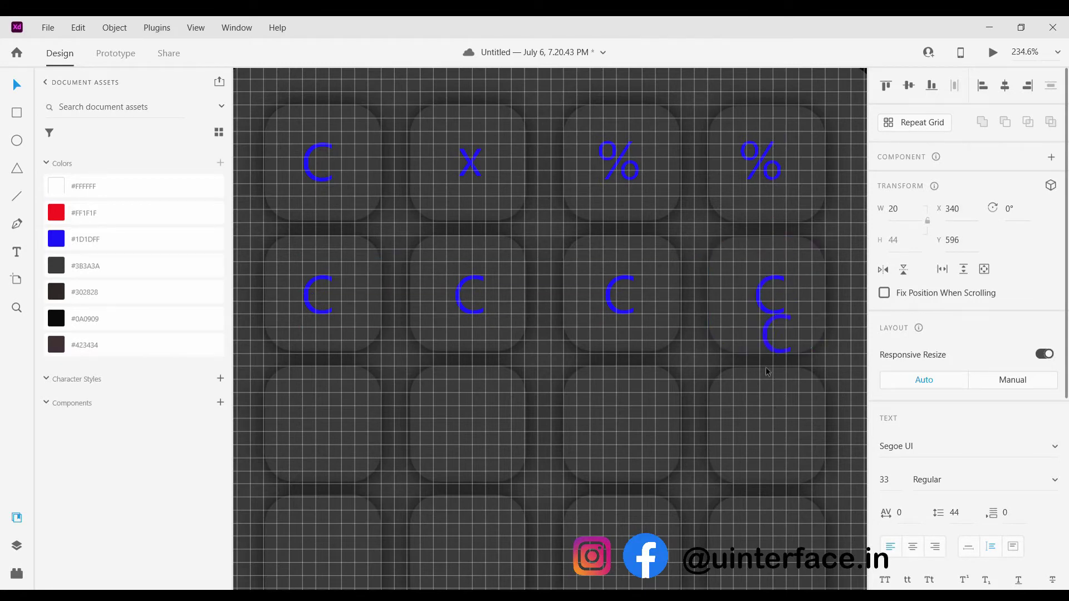
# Copy the C label down the fourth column onto the third-row and fourth-row buttons, the lowest at Y 740.
pyautogui.moveTo(770, 450); pyautogui.dragTo(770, 450)
pyautogui.scroll(-2, 777, 360)
pyautogui.moveTo(766, 329); pyautogui.dragTo(768, 347)
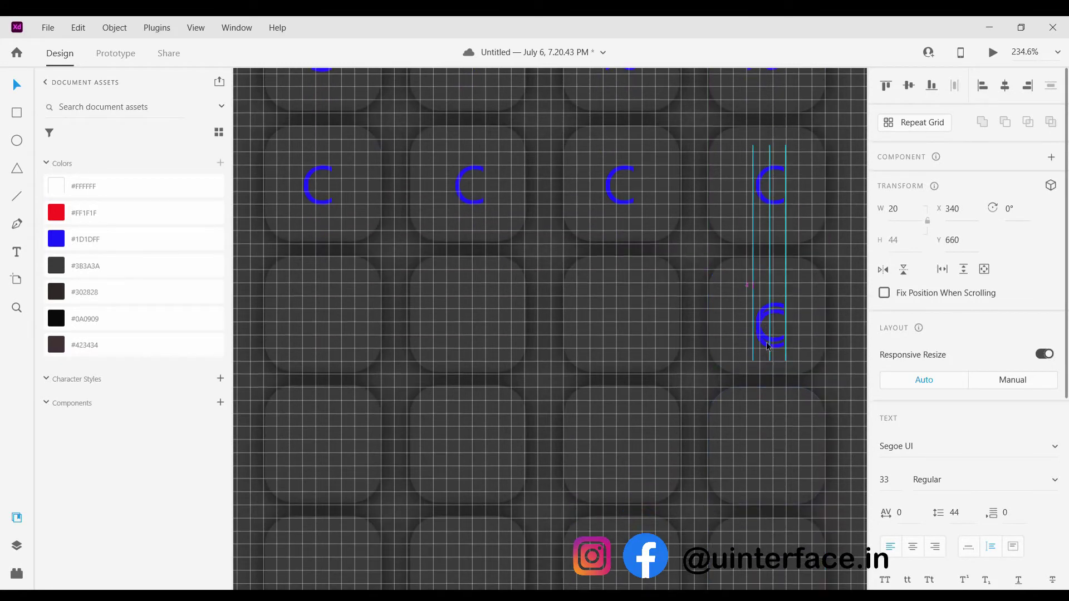
pyautogui.moveTo(768, 467); pyautogui.dragTo(768, 461)
pyautogui.scroll(-2, 768, 458)
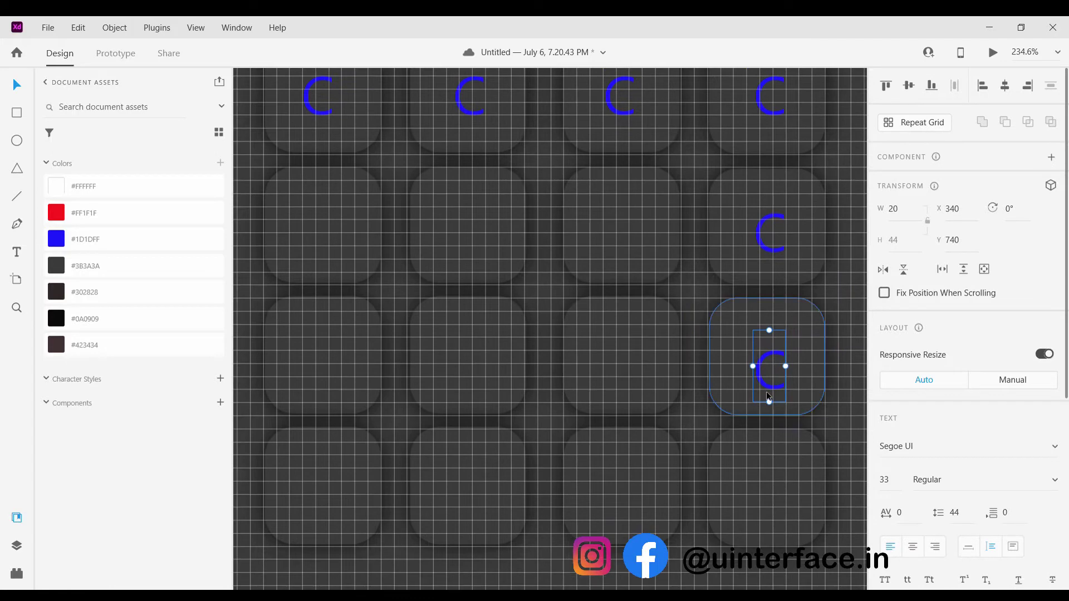
# Copy the C label onto the first three buttons of the third row at Y 652.
pyautogui.moveTo(766, 391); pyautogui.dragTo(618, 241)
pyautogui.hscroll(-2, 656, 234)
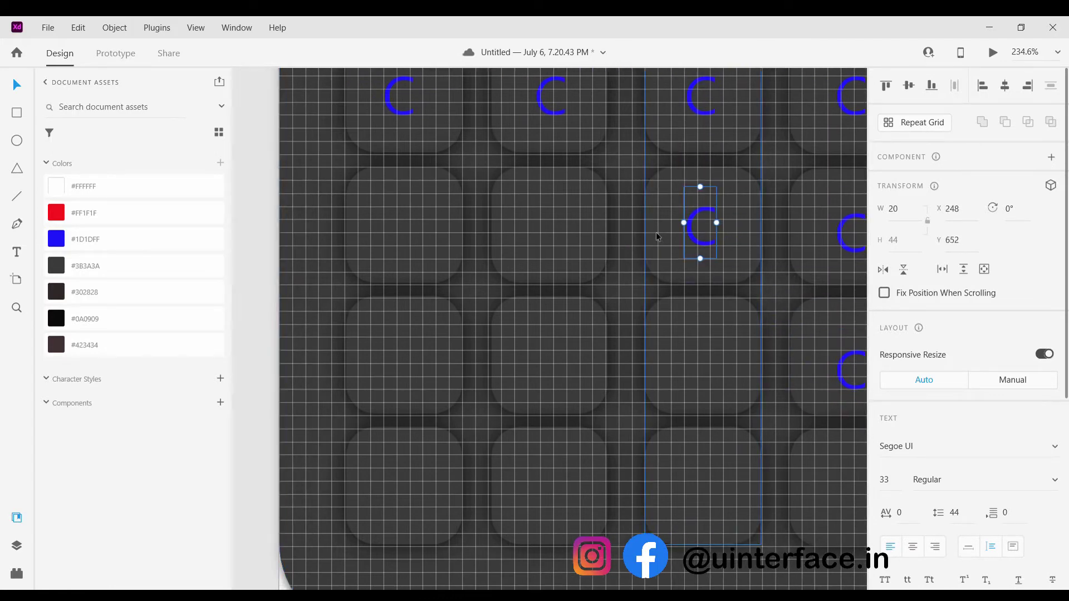
pyautogui.moveTo(710, 232); pyautogui.dragTo(415, 229)
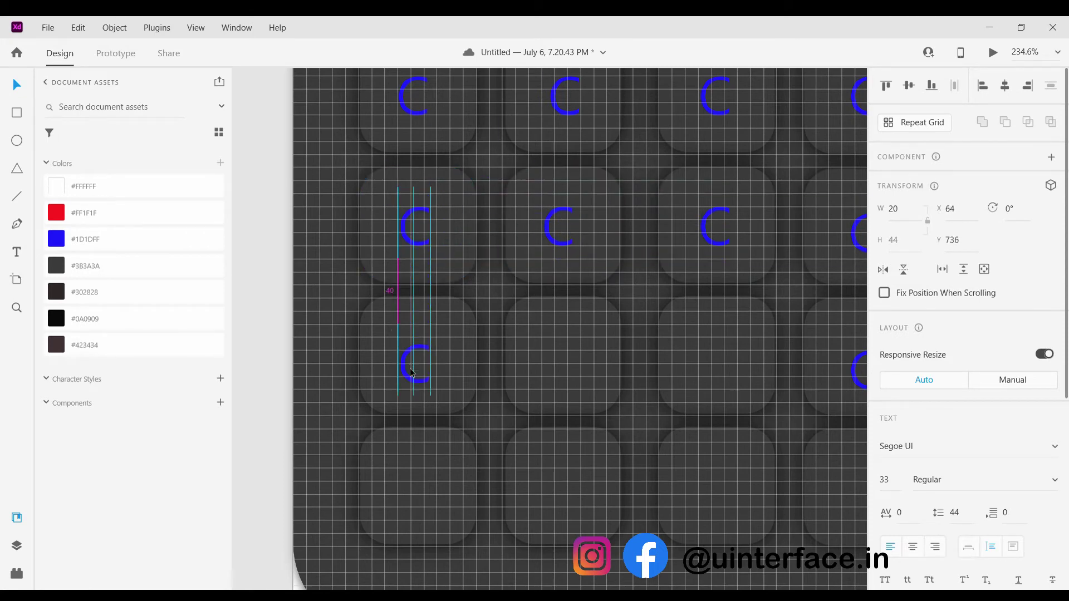
# Copy the C label onto the first three buttons of the fourth row and align the row's labels at Y 740.
pyautogui.moveTo(413, 367); pyautogui.dragTo(708, 370)
pyautogui.moveTo(563, 370); pyautogui.dragTo(559, 370)
pyautogui.moveTo(417, 363); pyautogui.dragTo(418, 369)
pyautogui.hscroll(3, 551, 374)
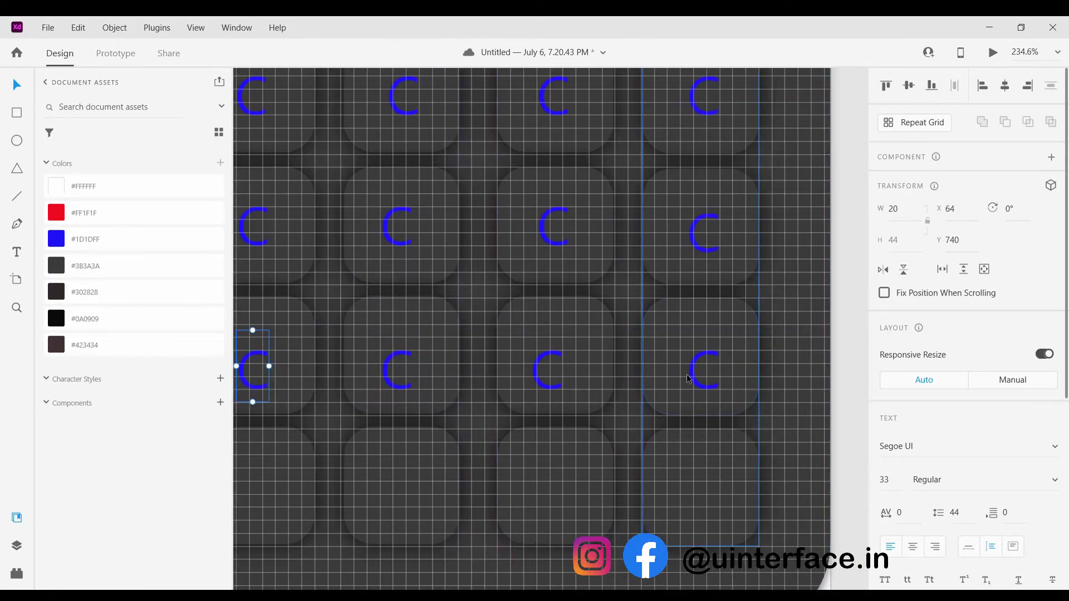
pyautogui.moveTo(698, 380); pyautogui.dragTo(699, 381)
# Raise the first two C labels of the fourth row to Y 736.
pyautogui.scroll(-5, 567, 408)
pyautogui.scroll(8, 415, 408)
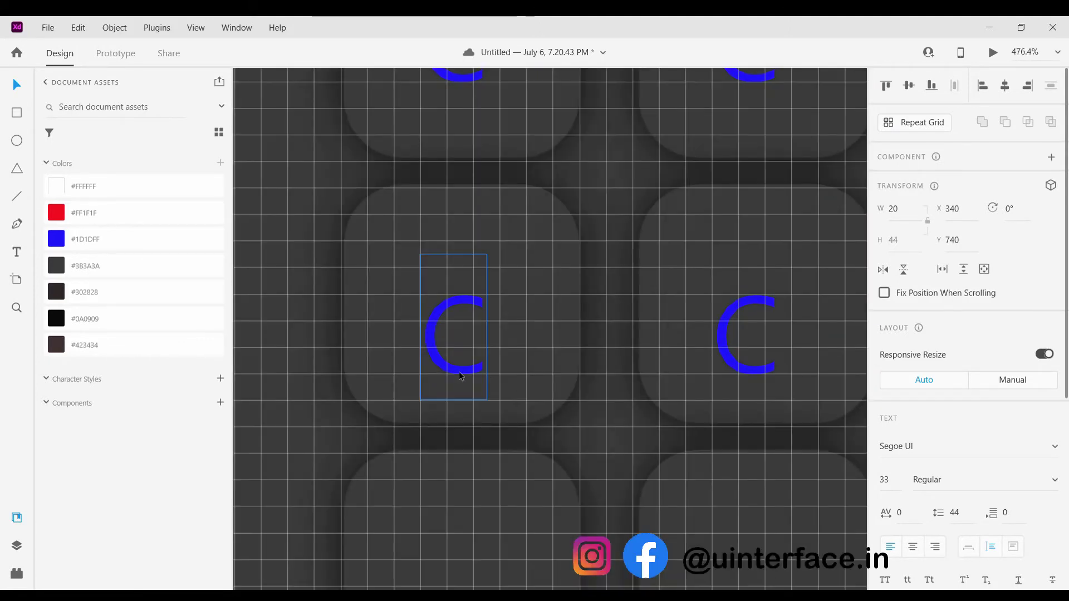
pyautogui.moveTo(460, 376); pyautogui.dragTo(461, 363)
pyautogui.hscroll(1, 613, 368)
pyautogui.moveTo(692, 376); pyautogui.dragTo(693, 363)
pyautogui.hscroll(3, 746, 367)
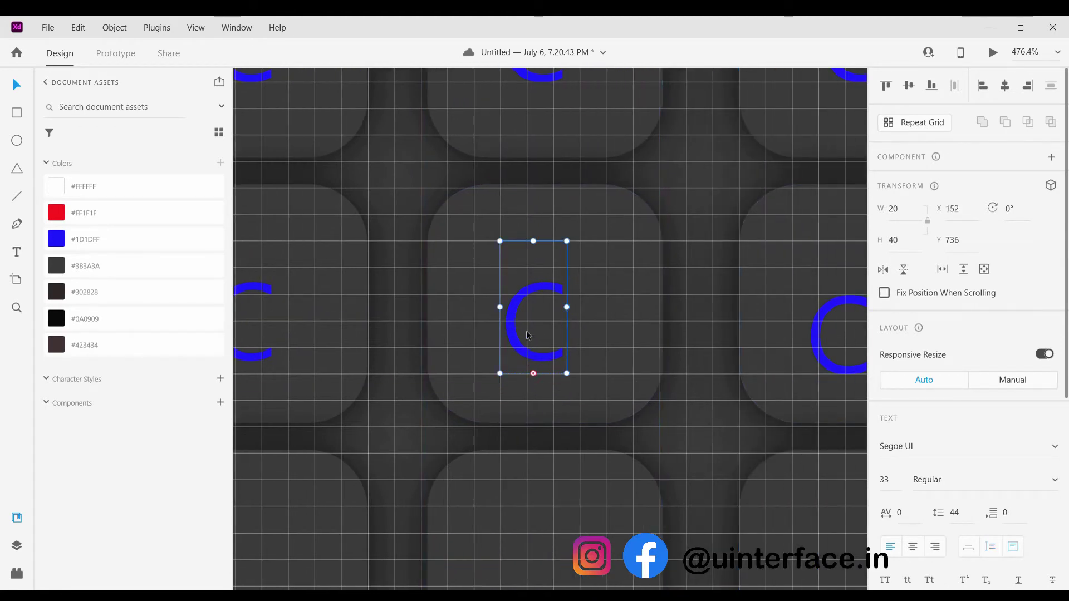
# Move the fourth row's second C label up to Y 728 and stretch its text box to a height of 56.
pyautogui.moveTo(534, 368); pyautogui.dragTo(531, 338)
pyautogui.moveTo(537, 229); pyautogui.dragTo(538, 219)
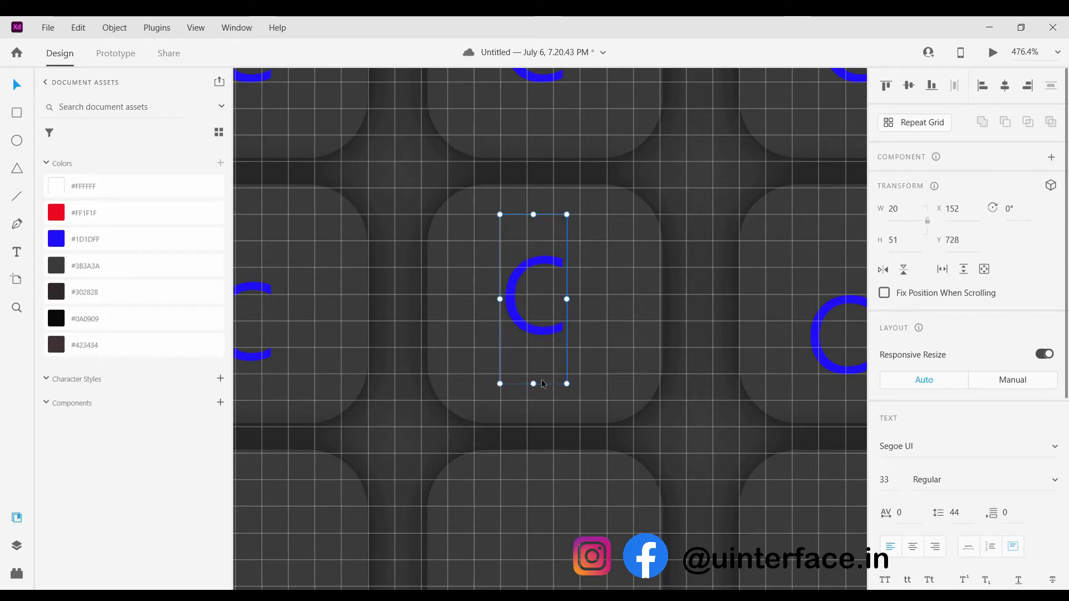
pyautogui.click(607, 383)
pyautogui.click(543, 392)
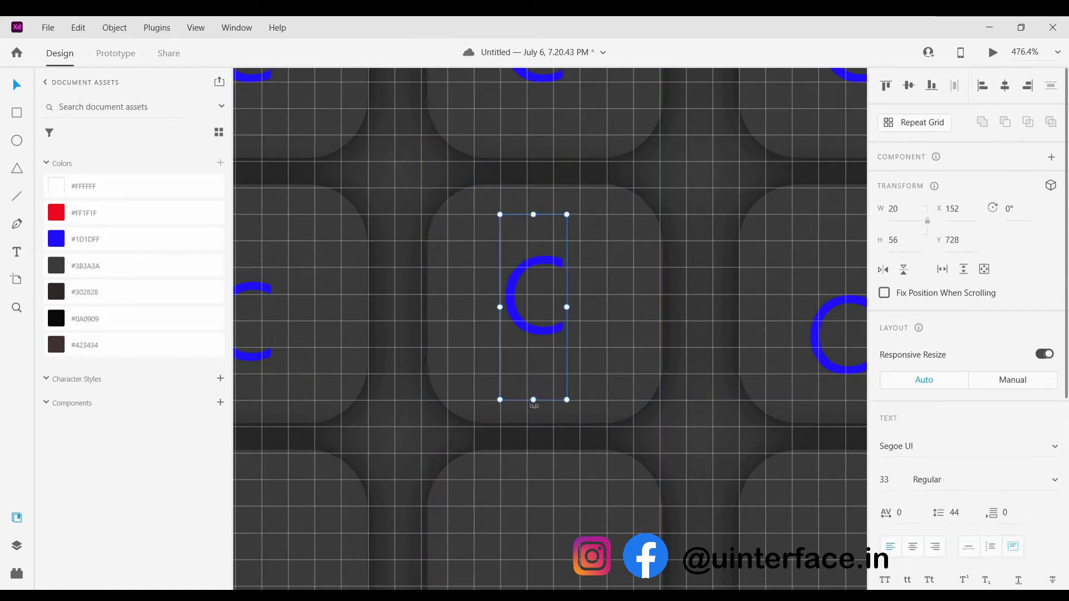
pyautogui.click(610, 362)
# Move the fourth row's third C label up to Y 728, level with the second.
pyautogui.hscroll(1, 611, 360)
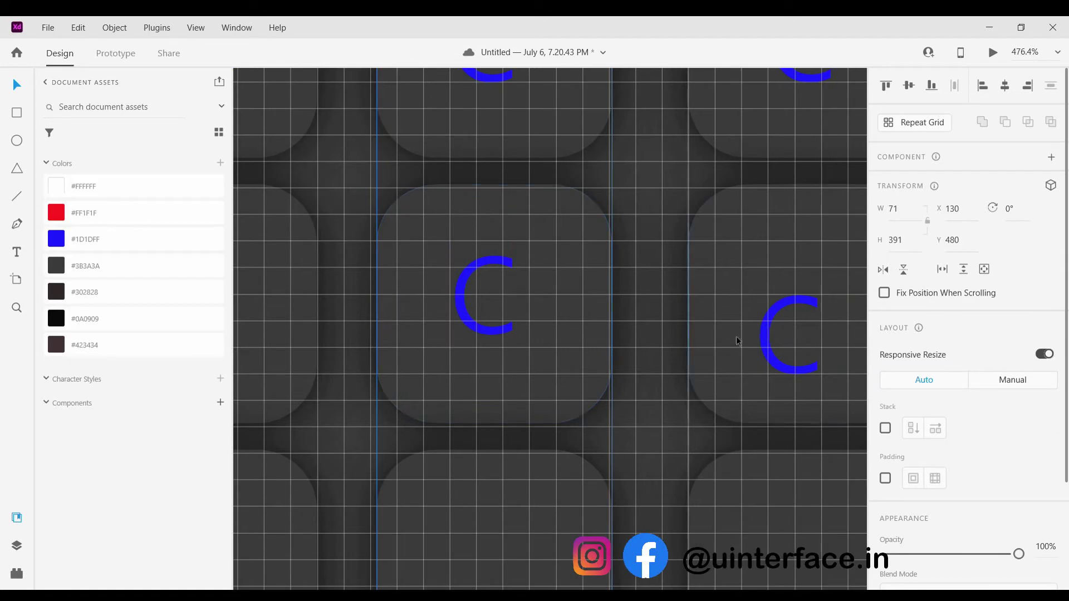
pyautogui.doubleClick(779, 369)
pyautogui.moveTo(780, 369); pyautogui.dragTo(779, 330)
pyautogui.hscroll(5, 752, 336)
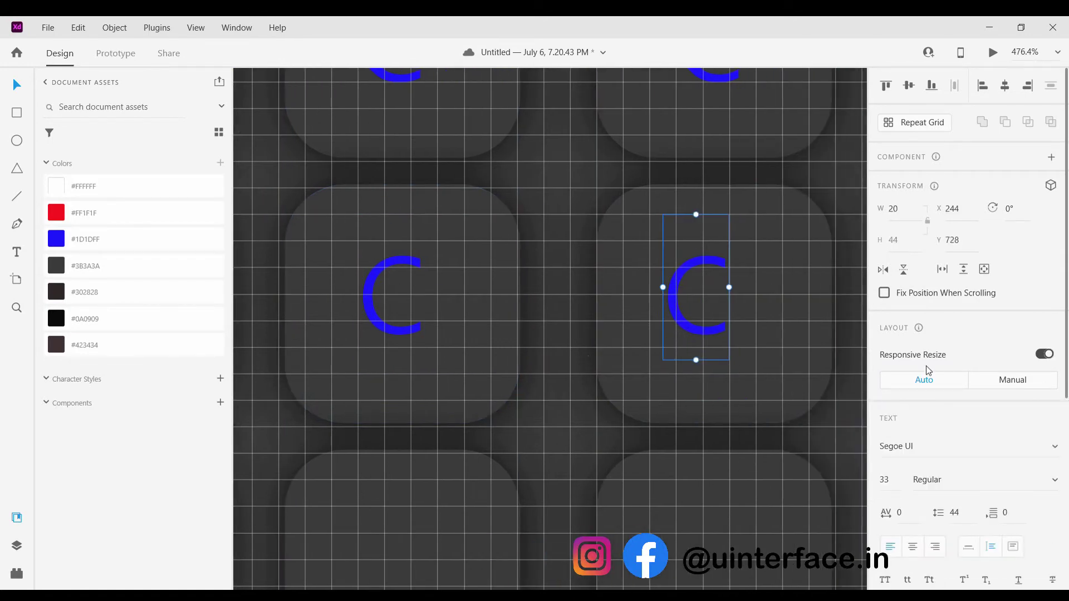
# Copy the C label onto all four buttons of the keypad's fifth row at Y 812.
pyautogui.moveTo(769, 367); pyautogui.dragTo(364, 327)
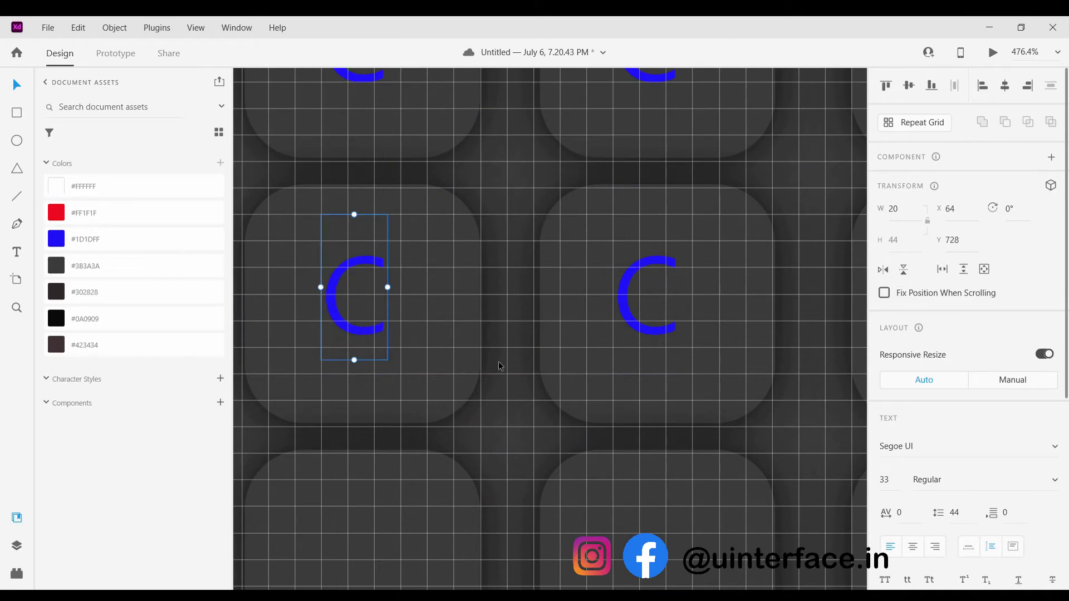
pyautogui.scroll(-5, 423, 334)
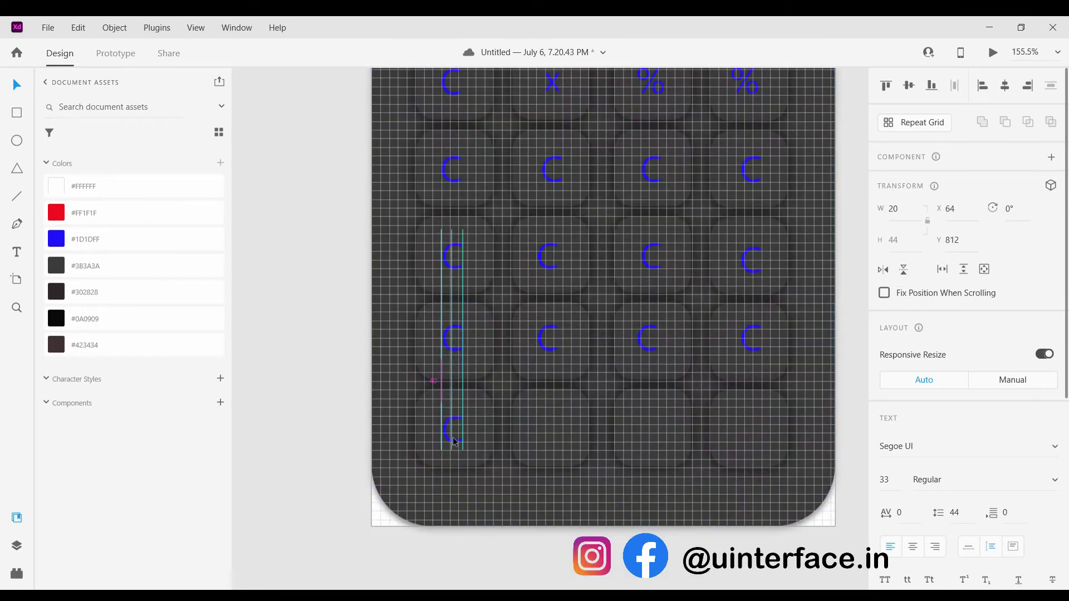
pyautogui.moveTo(455, 442); pyautogui.dragTo(750, 440)
pyautogui.scroll(1, 598, 383)
pyautogui.scroll(-1, 598, 383)
pyautogui.scroll(3, 548, 312)
pyautogui.scroll(-5, 529, 296)
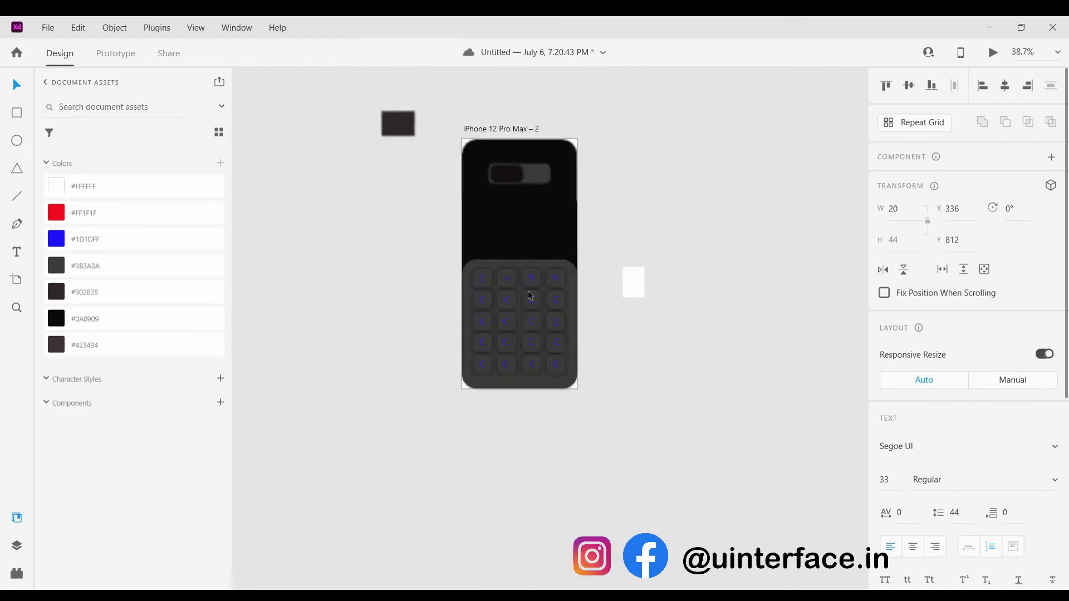
# Change the labels on the second row's first three buttons to 7, 8 and 9.
pyautogui.scroll(6, 507, 309)
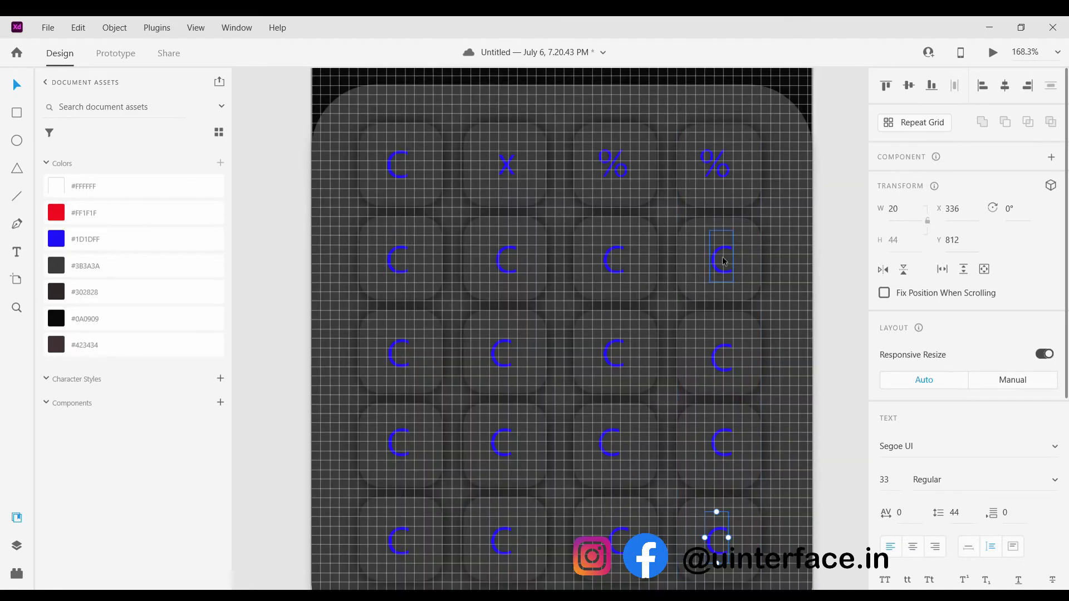
pyautogui.doubleClick(409, 277)
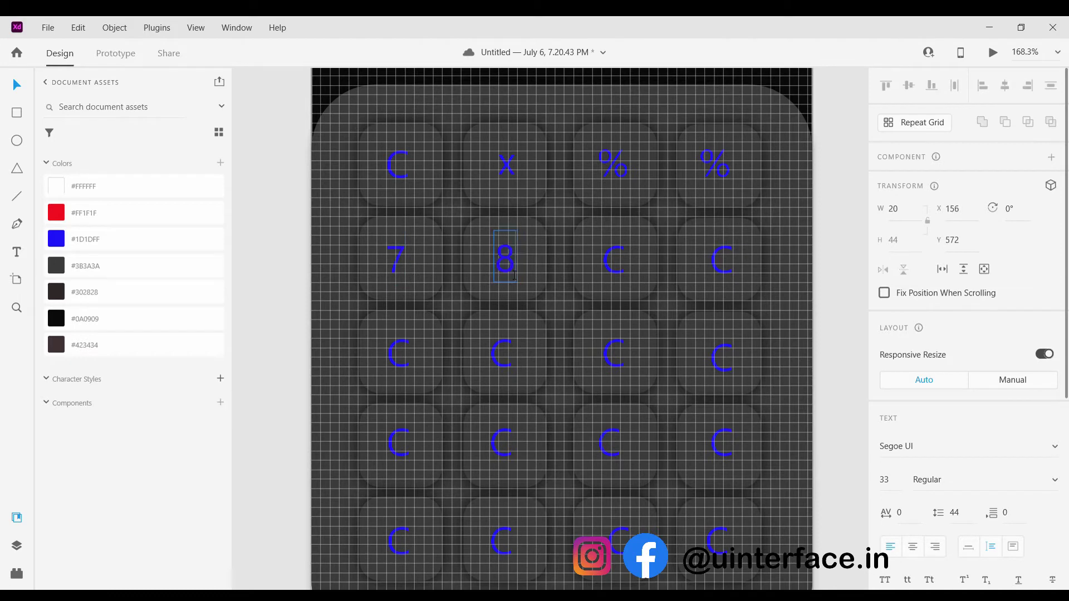
pyautogui.doubleClick(616, 272)
pyautogui.doubleClick(726, 276)
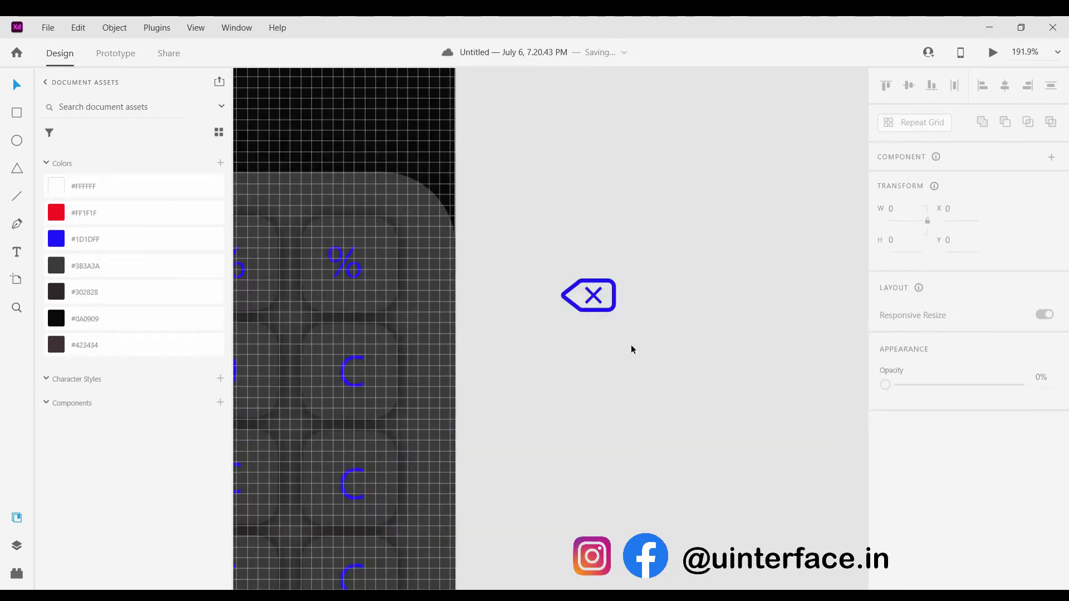
# Move the blue backspace icon from beside the artboard onto the first row's second button.
pyautogui.hscroll(-5, 633, 347)
pyautogui.hscroll(1, 830, 309)
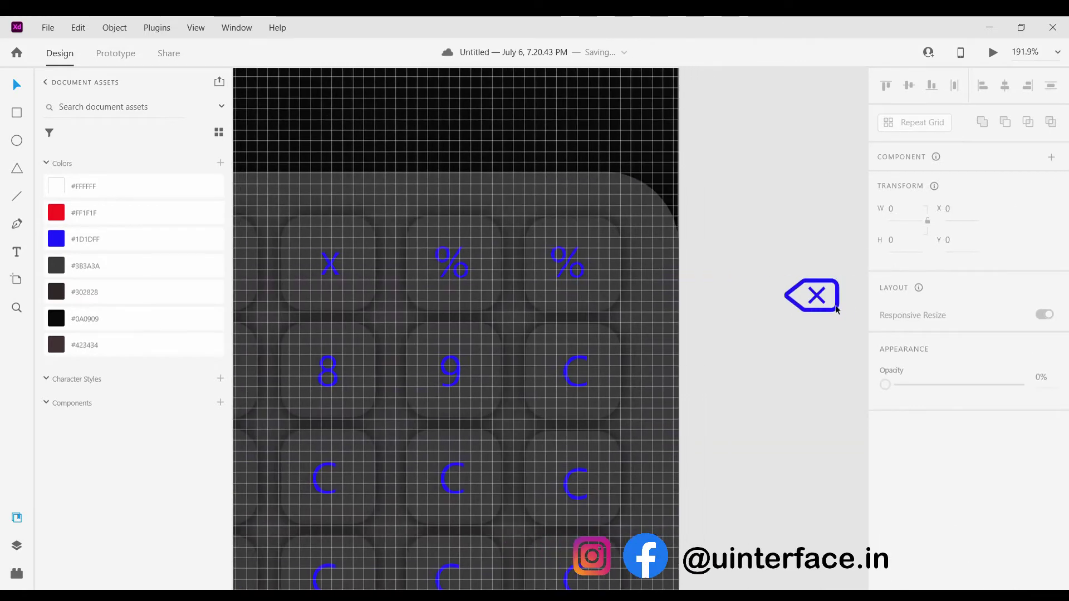
pyautogui.click(838, 310)
pyautogui.moveTo(280, 278); pyautogui.dragTo(314, 298)
pyautogui.scroll(4, 328, 272)
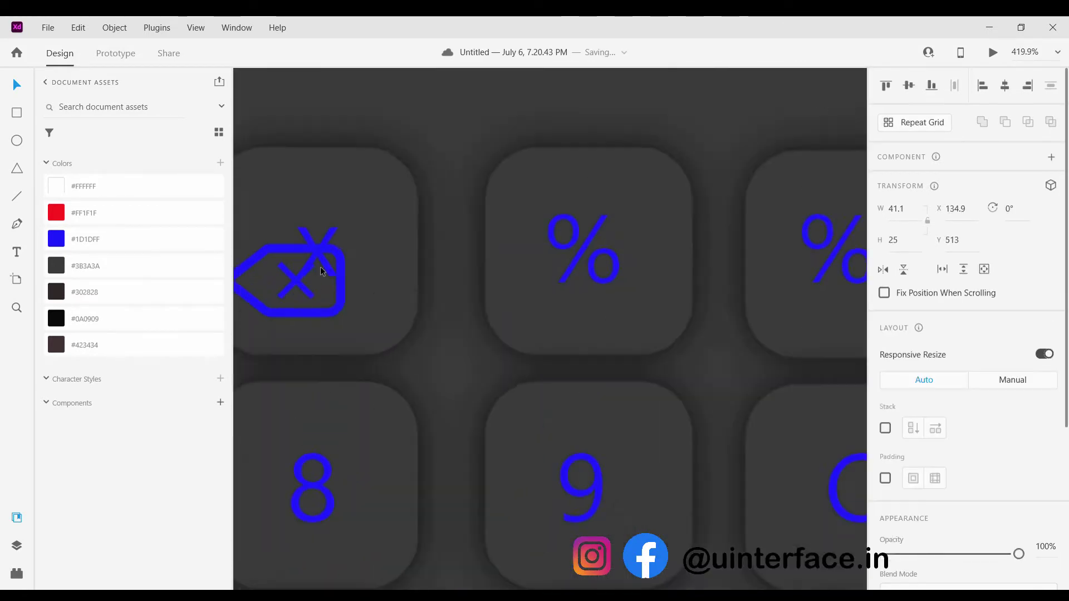
pyautogui.scroll(-4, 323, 273)
pyautogui.hscroll(-1, 334, 278)
pyautogui.press('Up')
pyautogui.moveTo(383, 316); pyautogui.dragTo(384, 317)
# Move the old X label off the first row to beside the second row, and position the backspace icon at X 142.9, Y 503.
pyautogui.moveTo(385, 268); pyautogui.dragTo(692, 374)
pyautogui.moveTo(389, 321); pyautogui.dragTo(399, 281)
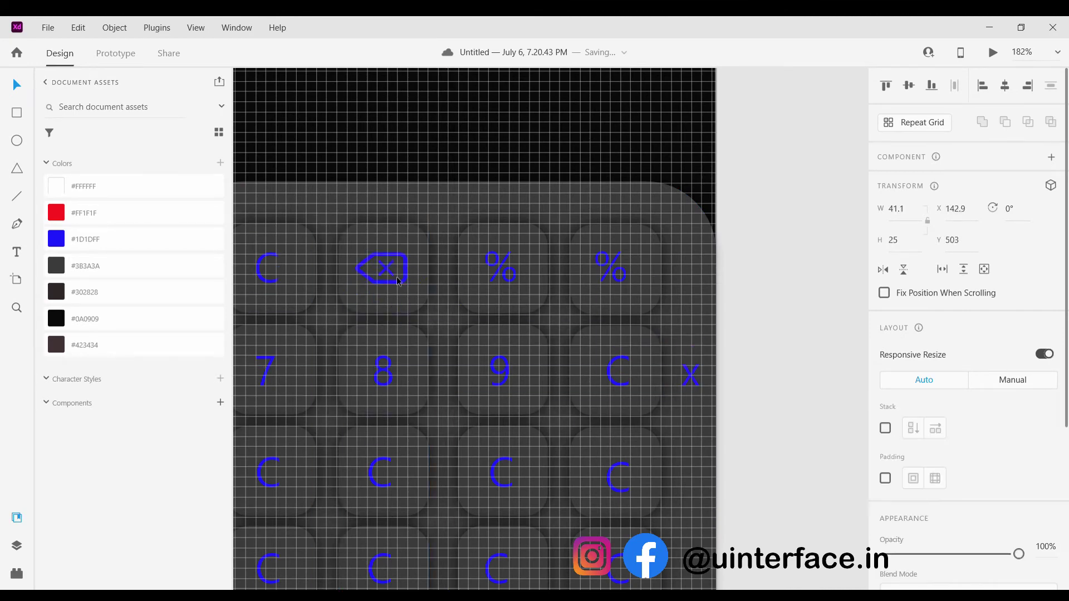
pyautogui.click(426, 310)
# Move the grey division icon from beside the artboard onto the first row's fourth button.
pyautogui.scroll(-4, 427, 311)
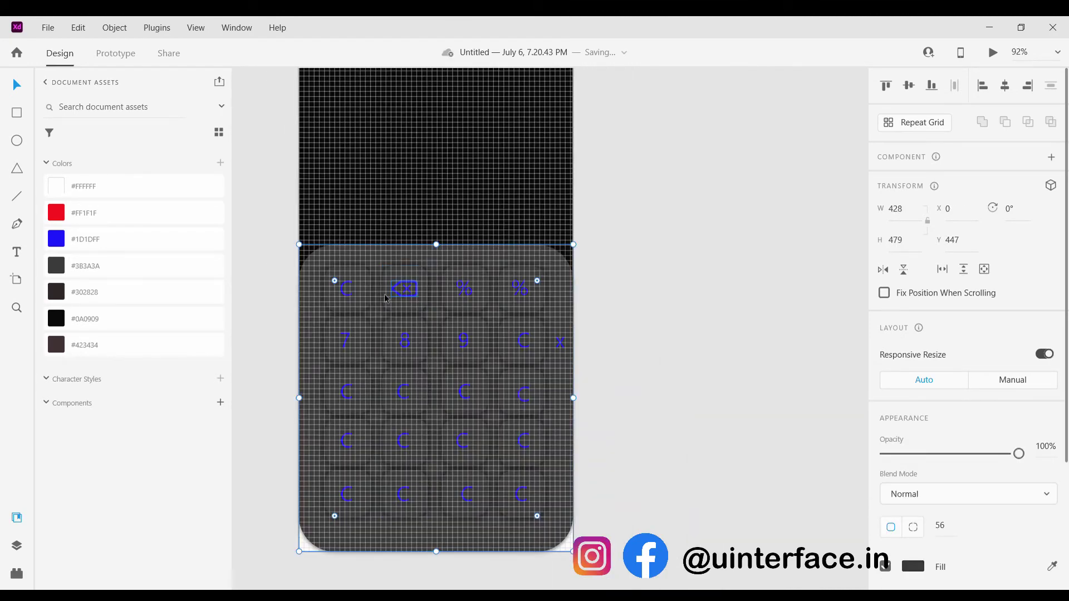
pyautogui.scroll(5, 598, 346)
pyautogui.click(708, 341)
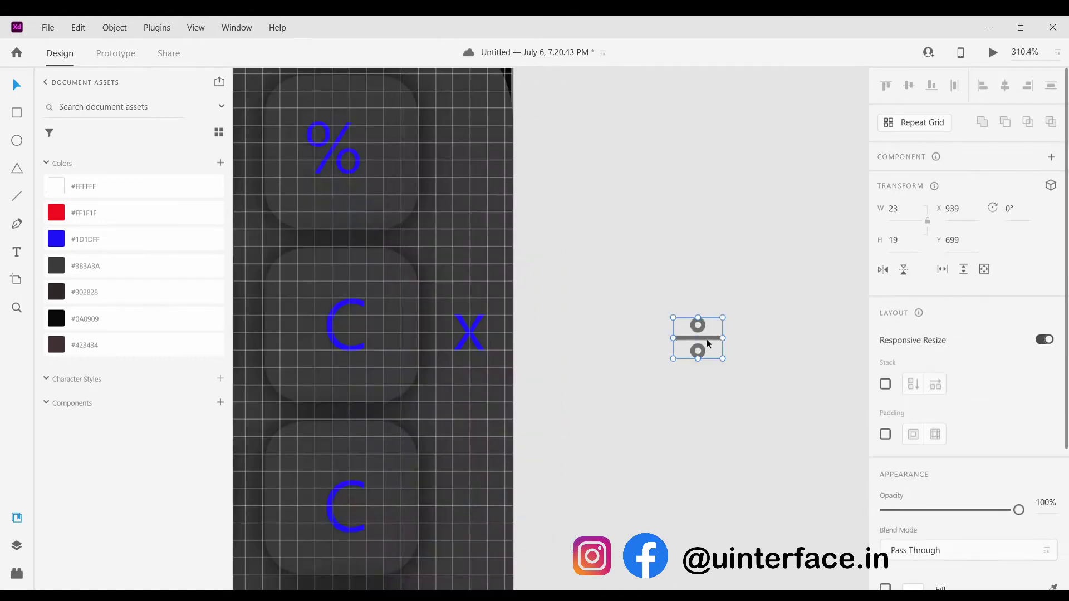
pyautogui.moveTo(368, 190); pyautogui.dragTo(316, 161)
# Set the division icon's border color to the blue #1D1DFF from the document assets.
pyautogui.scroll(-3, 961, 509)
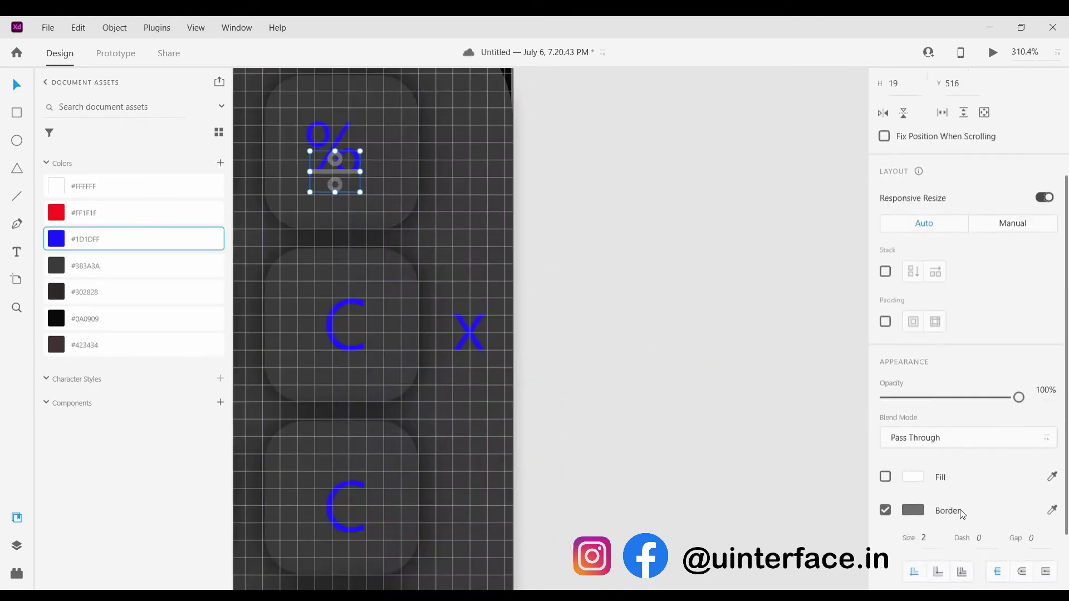
pyautogui.click(1051, 510)
pyautogui.click(58, 240)
pyautogui.scroll(2, 302, 194)
pyautogui.scroll(-3, 375, 149)
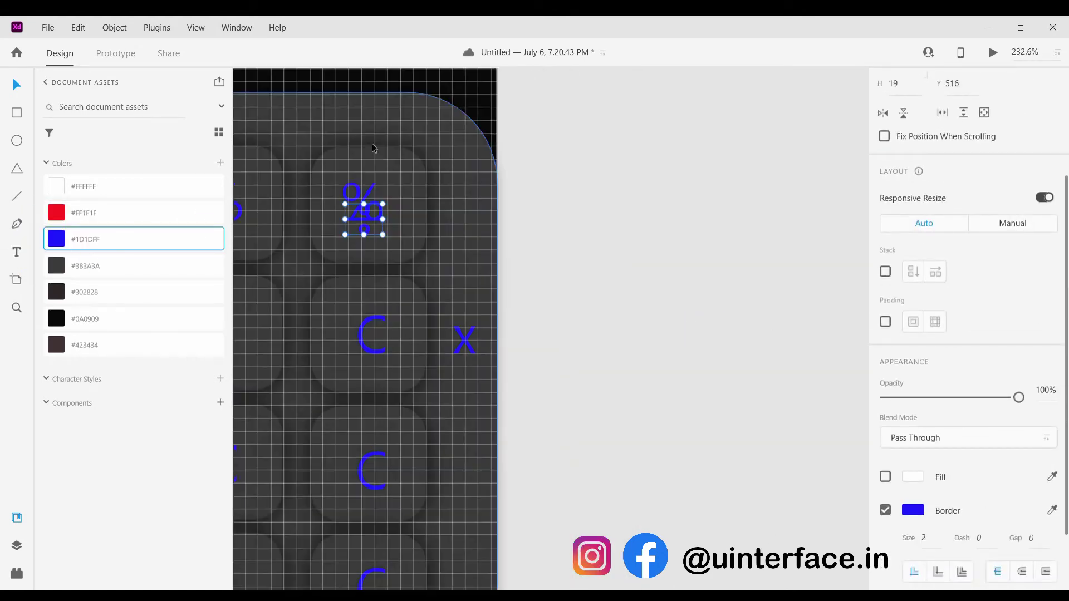
# Delete the % label behind the division icon on the first row's fourth button.
pyautogui.scroll(5, 366, 178)
pyautogui.doubleClick(362, 235)
pyautogui.press('Delete')
# Enlarge the division icon to 32 by 26 and center it on the first row's fourth button.
pyautogui.click(362, 289)
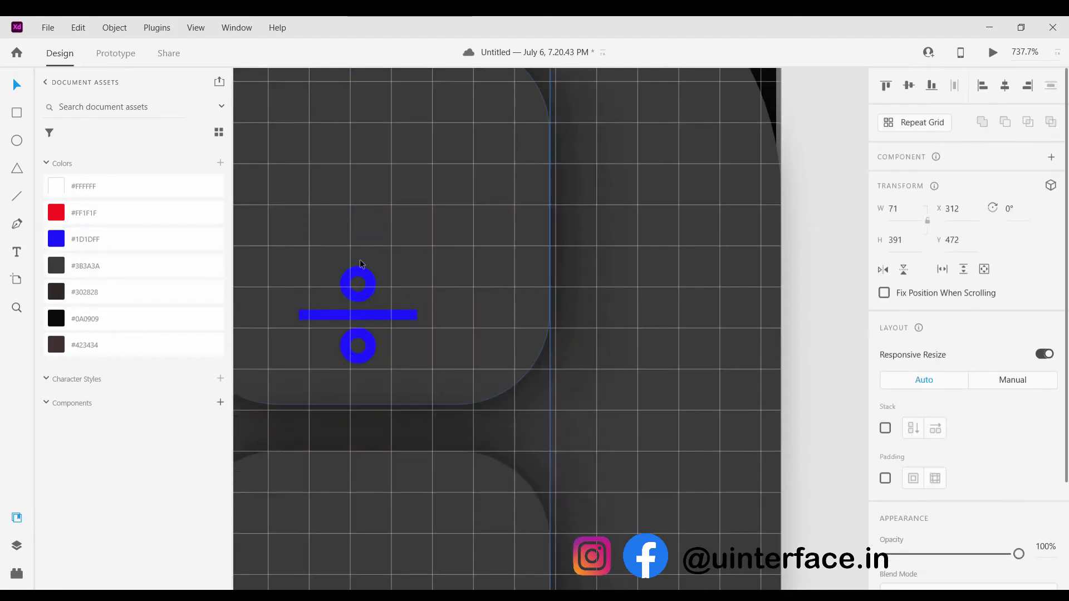
pyautogui.moveTo(362, 289); pyautogui.dragTo(331, 202)
pyautogui.moveTo(393, 280); pyautogui.dragTo(466, 353)
pyautogui.hotkey('ctrl', 'z')
pyautogui.moveTo(382, 281); pyautogui.dragTo(627, 342)
pyautogui.hotkey('ctrl', 'z')
pyautogui.scroll(-3, 453, 340)
pyautogui.moveTo(583, 310); pyautogui.dragTo(595, 311)
pyautogui.hotkey('ctrl', 'z')
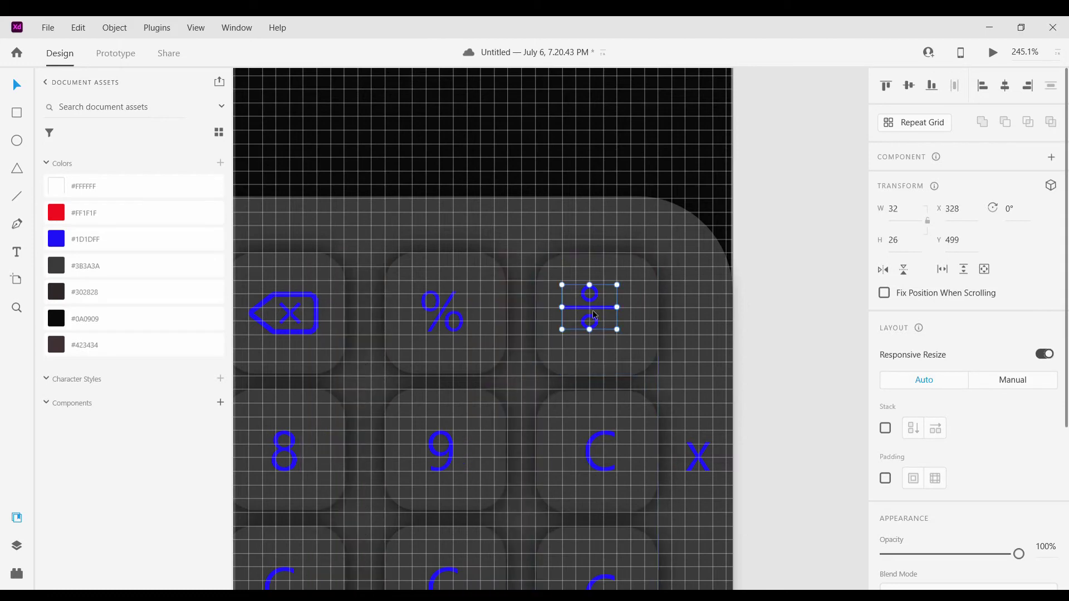
pyautogui.click(598, 313)
# Change the C label on the second row's fourth button to x.
pyautogui.scroll(-3, 599, 335)
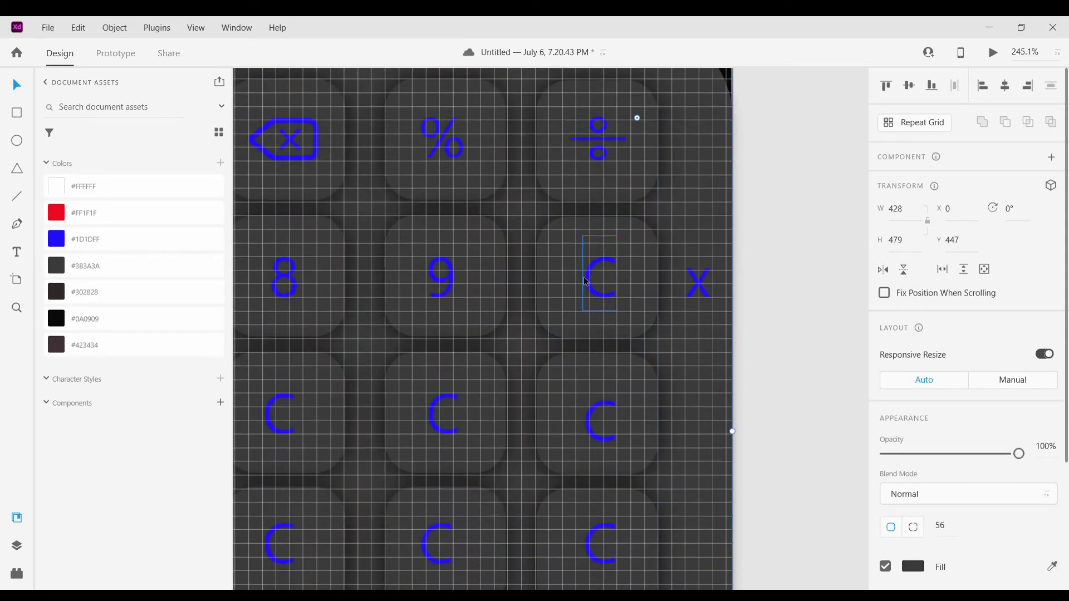
pyautogui.scroll(5, 586, 282)
pyautogui.doubleClick(607, 295)
pyautogui.write('x')
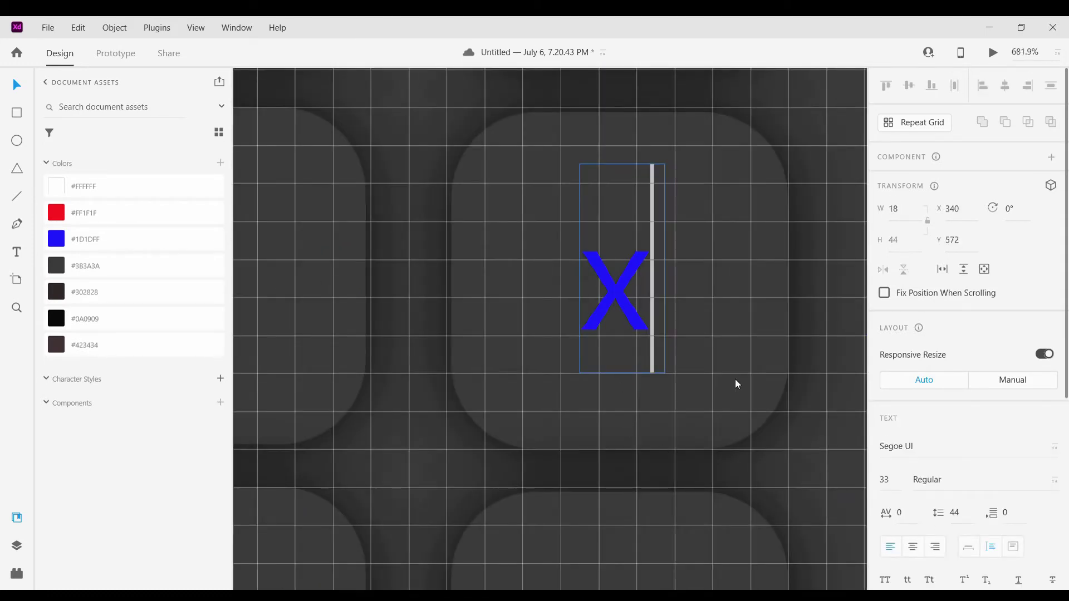
pyautogui.press('Escape')
# Change the C label on the third row's fourth button to a minus sign.
pyautogui.scroll(-5, 685, 401)
pyautogui.doubleClick(633, 438)
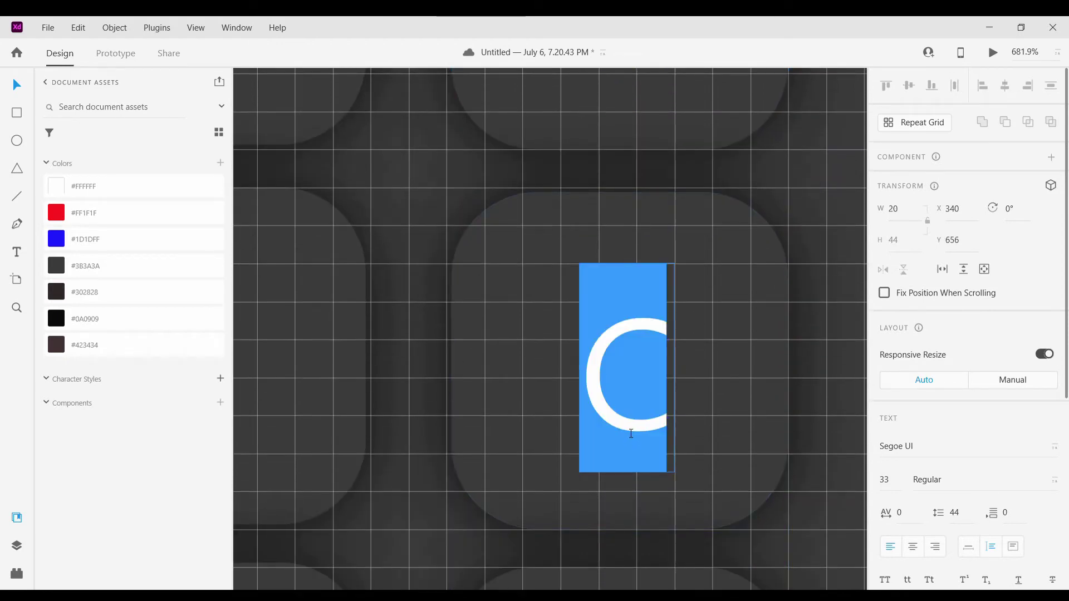
pyautogui.write('-')
pyautogui.press('Escape')
# Center the minus sign on its button by stretching its text box to a height of 52 and placing it at X 342, Y 636.
pyautogui.scroll(-4, 525, 406)
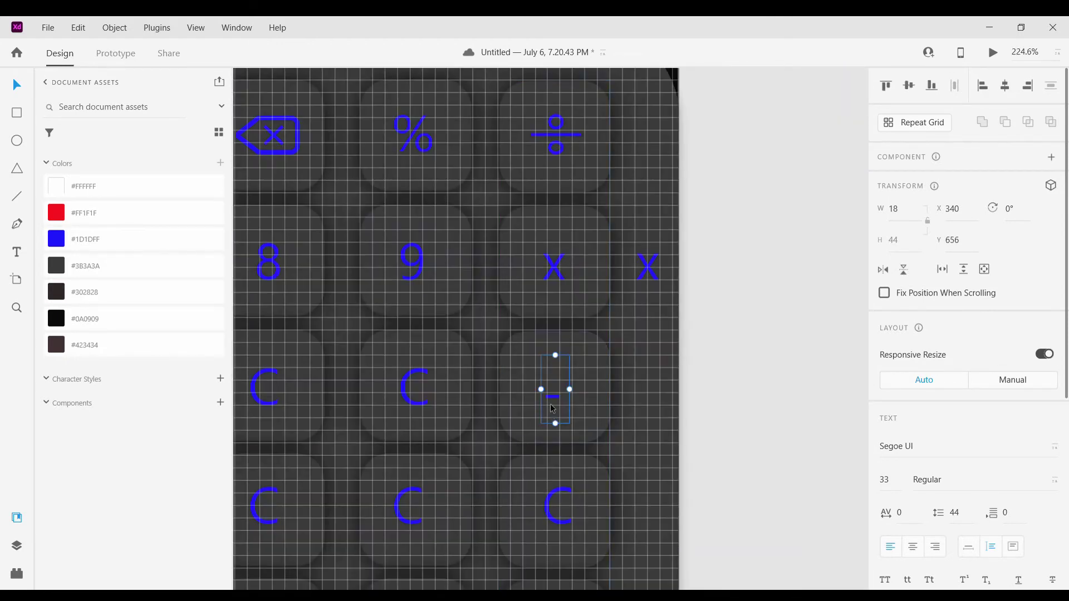
pyautogui.scroll(5, 557, 390)
pyautogui.press('Delete')
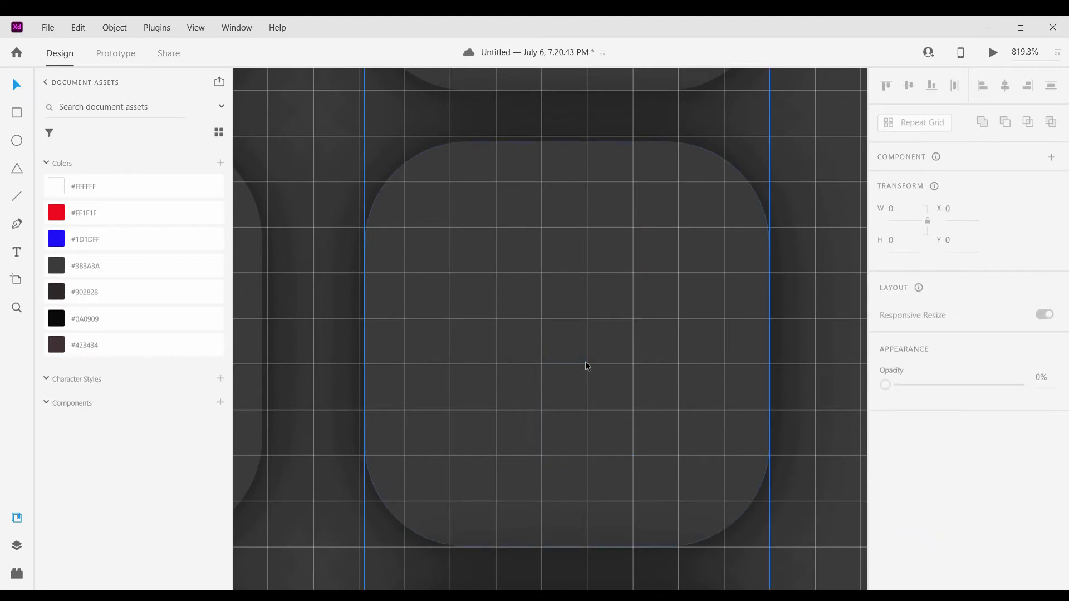
pyautogui.hotkey('ctrl', 'z')
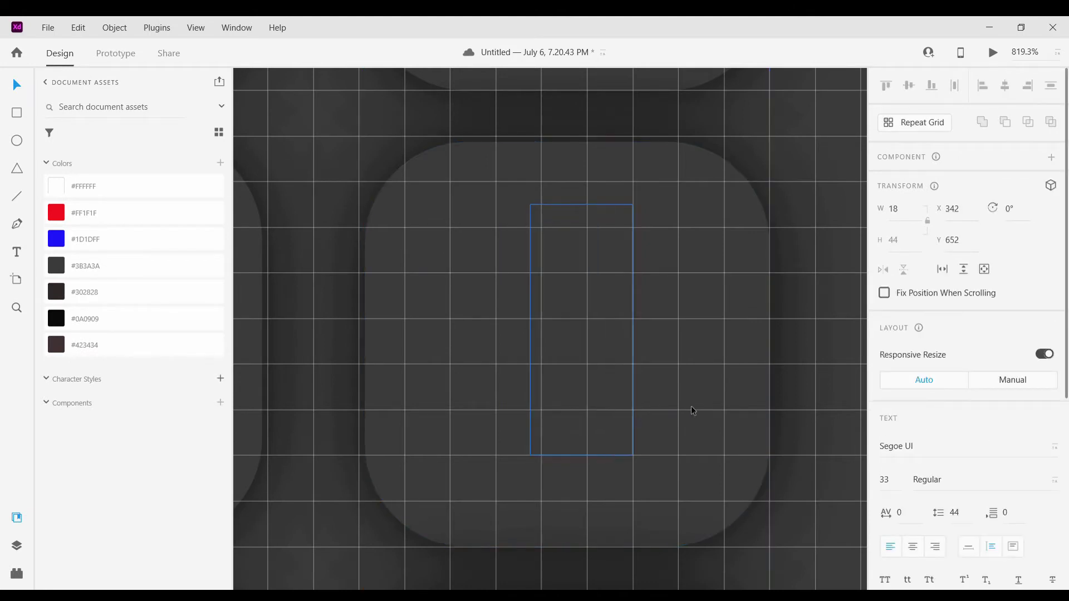
pyautogui.moveTo(584, 208); pyautogui.dragTo(596, 186)
pyautogui.moveTo(571, 408); pyautogui.dragTo(570, 340)
# Change the C label on the fourth row's fourth button to a plus sign.
pyautogui.scroll(-10, 604, 384)
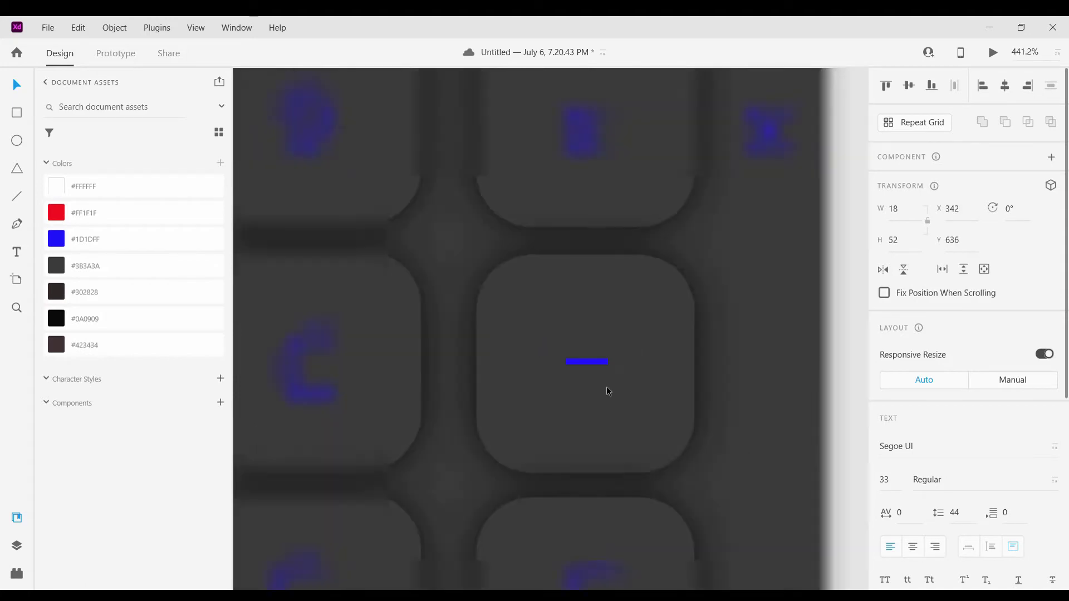
pyautogui.scroll(5, 603, 368)
pyautogui.doubleClick(602, 364)
pyautogui.write('+')
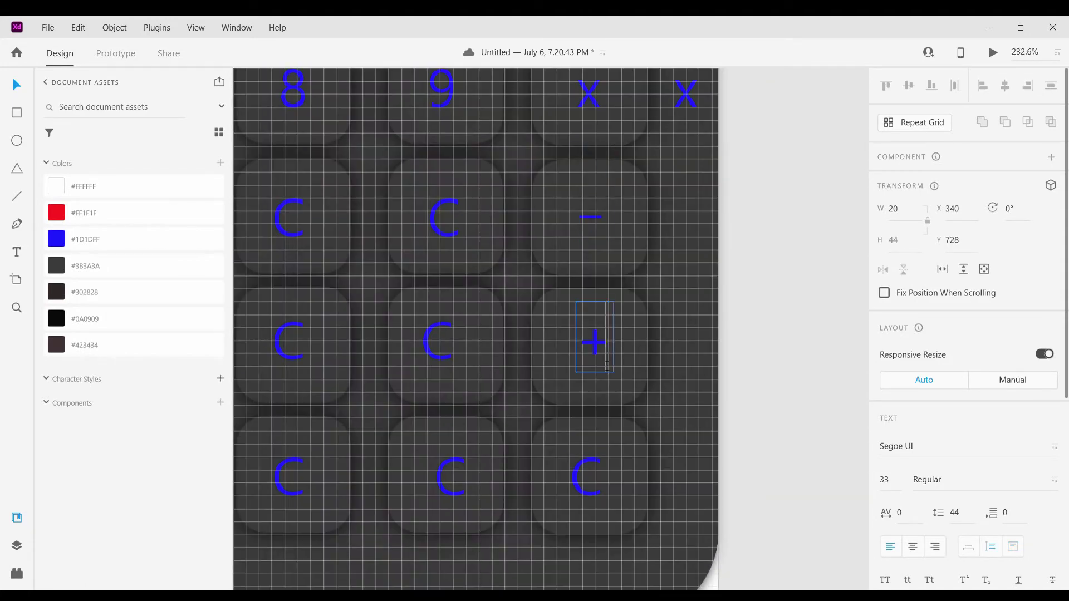
pyautogui.press('Escape')
# Enlarge the plus sign to font size 35 and center it on its button at X 337, Y 728.
pyautogui.scroll(5, 612, 346)
pyautogui.moveTo(551, 359); pyautogui.dragTo(537, 366)
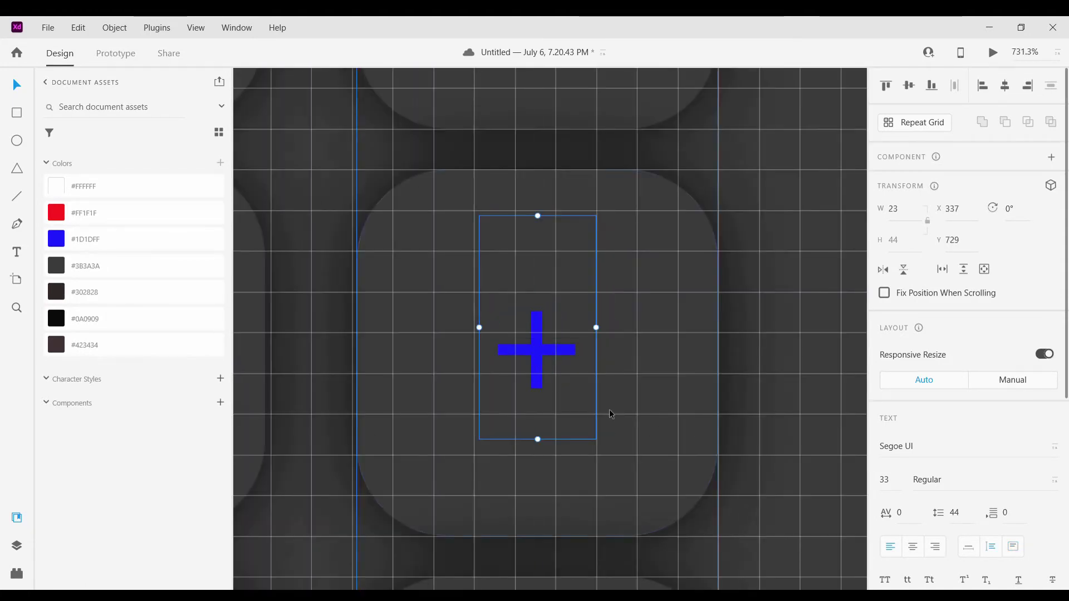
pyautogui.press('Up')
pyautogui.press('Up')
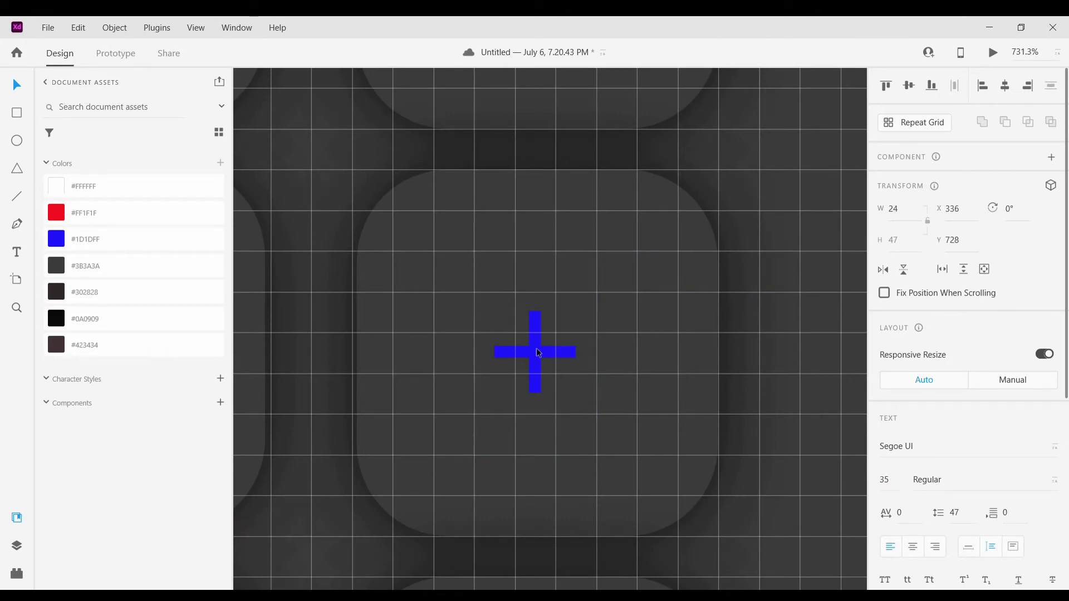
pyautogui.click(539, 353)
# Change the C label on the fifth row's fourth button to an equals sign.
pyautogui.scroll(-6, 539, 356)
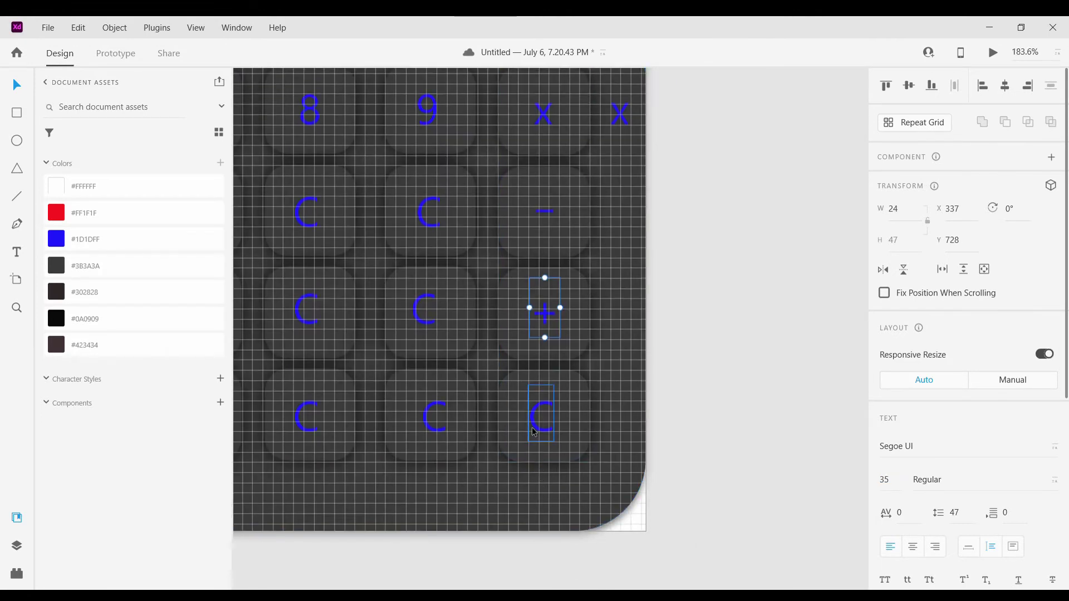
pyautogui.doubleClick(534, 432)
pyautogui.click(635, 425)
# Change the labels on the third row's first three buttons to 4, 5 and 6.
pyautogui.scroll(3, 549, 284)
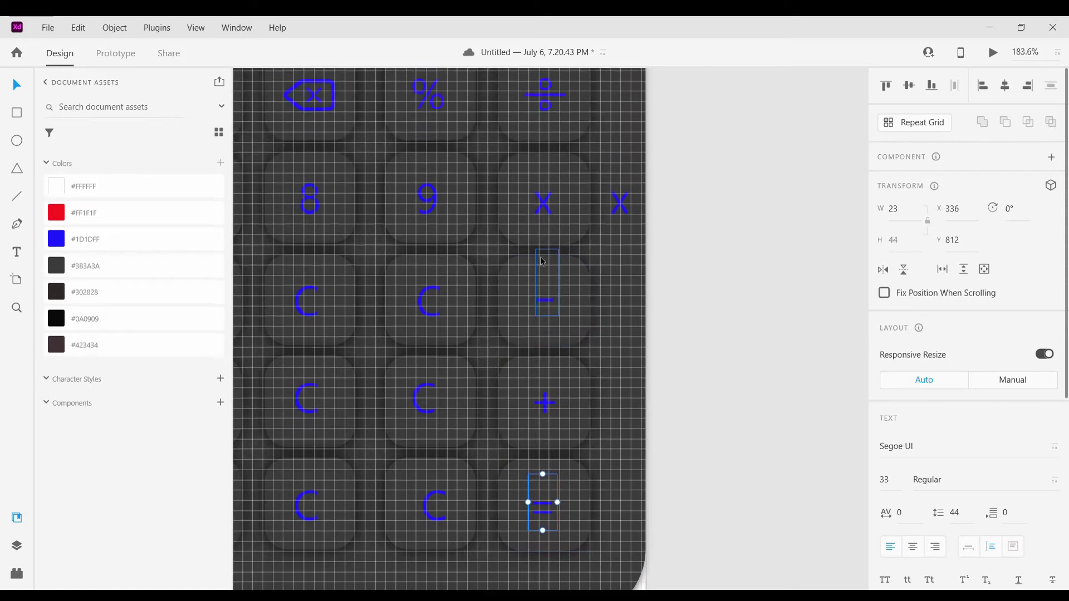
pyautogui.scroll(-4, 548, 279)
pyautogui.scroll(6, 462, 257)
pyautogui.scroll(-4, 541, 332)
pyautogui.hscroll(3, 358, 296)
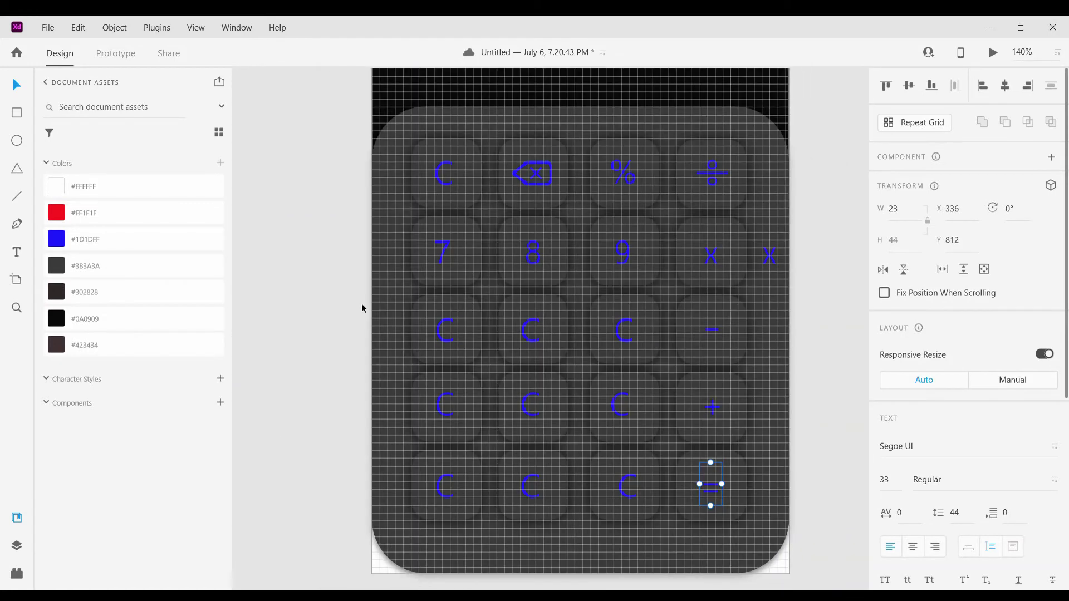
pyautogui.hscroll(1, 359, 303)
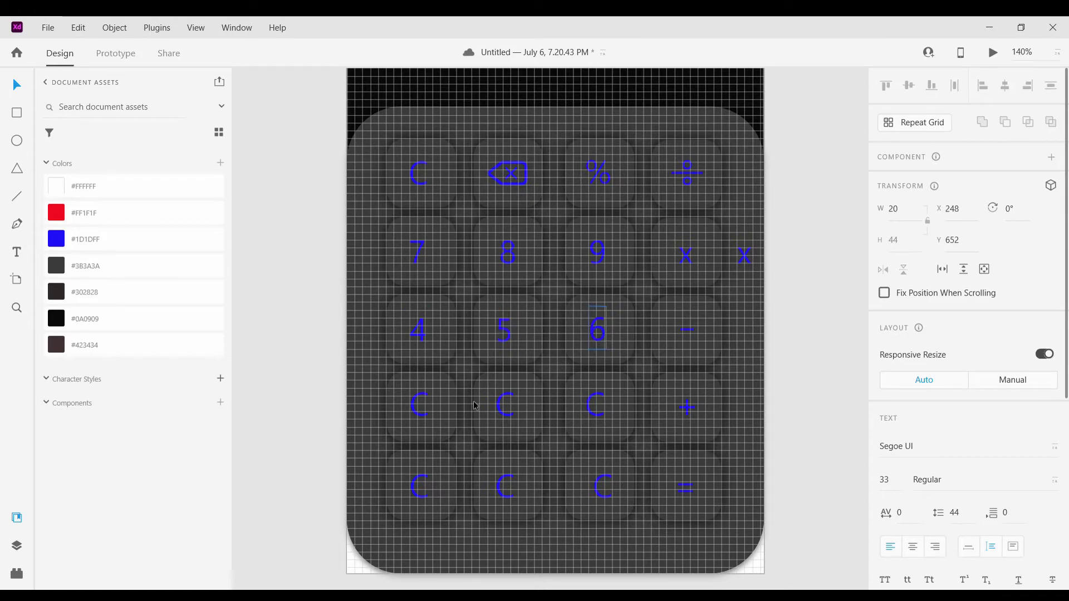
# Change the fourth row's third label to 3 and its second label to 2, with the second label's opacity at 100%.
pyautogui.doubleClick(599, 419)
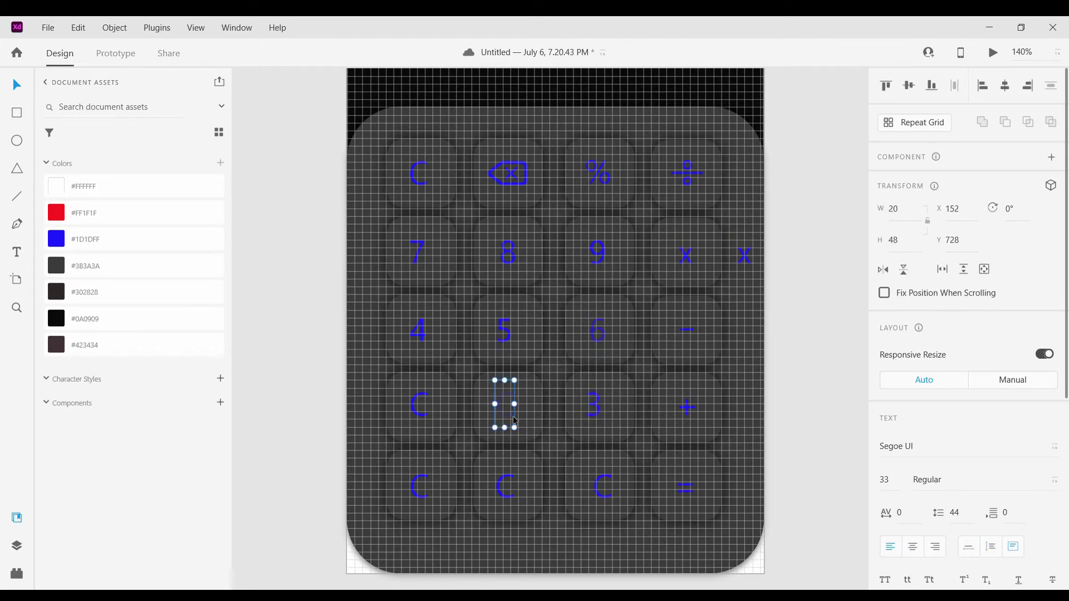
pyautogui.scroll(5, 508, 413)
pyautogui.scroll(-5, 924, 345)
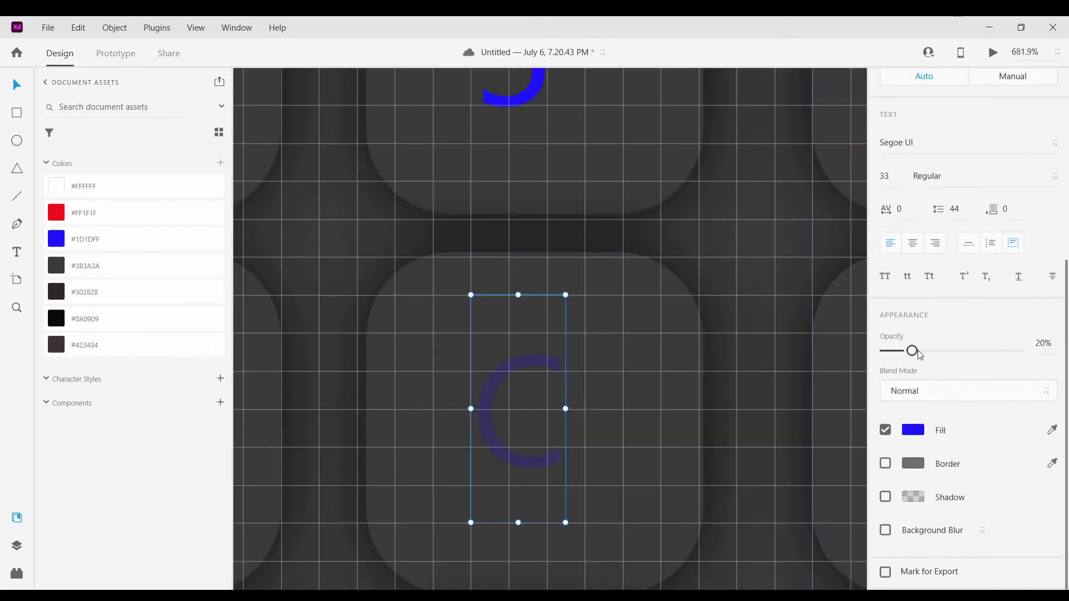
pyautogui.doubleClick(546, 449)
pyautogui.write('2')
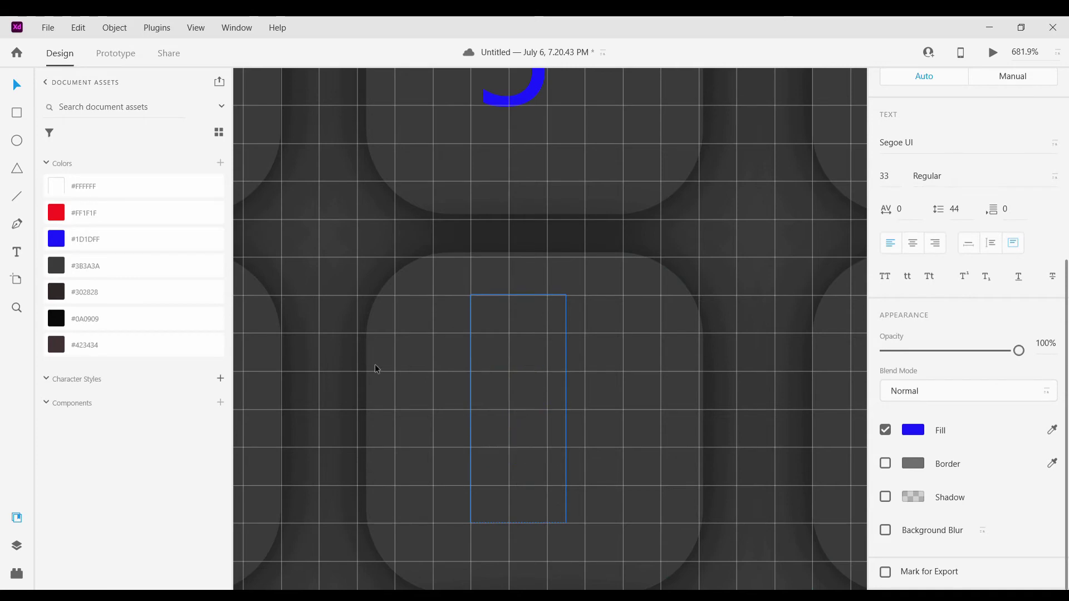
# Change the C label on the fourth row's first button to 1.
pyautogui.scroll(-5, 384, 398)
pyautogui.scroll(5, 387, 410)
pyautogui.doubleClick(442, 405)
pyautogui.write('1')
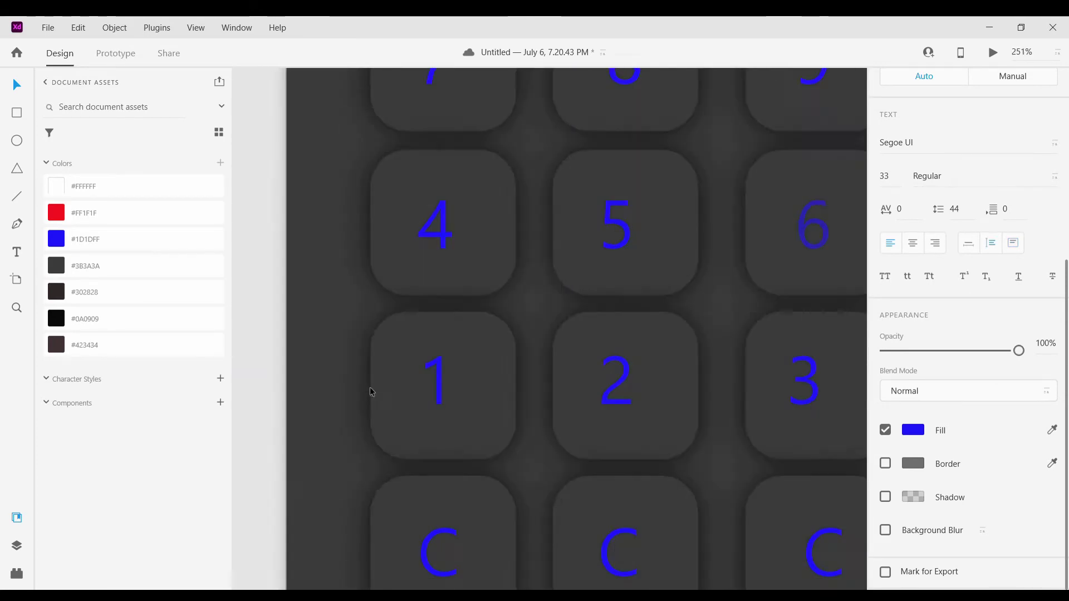
# Change the C label on the fifth row's second button to 0.
pyautogui.scroll(-5, 426, 437)
pyautogui.scroll(3, 427, 437)
pyautogui.scroll(-3, 334, 426)
pyautogui.scroll(5, 574, 428)
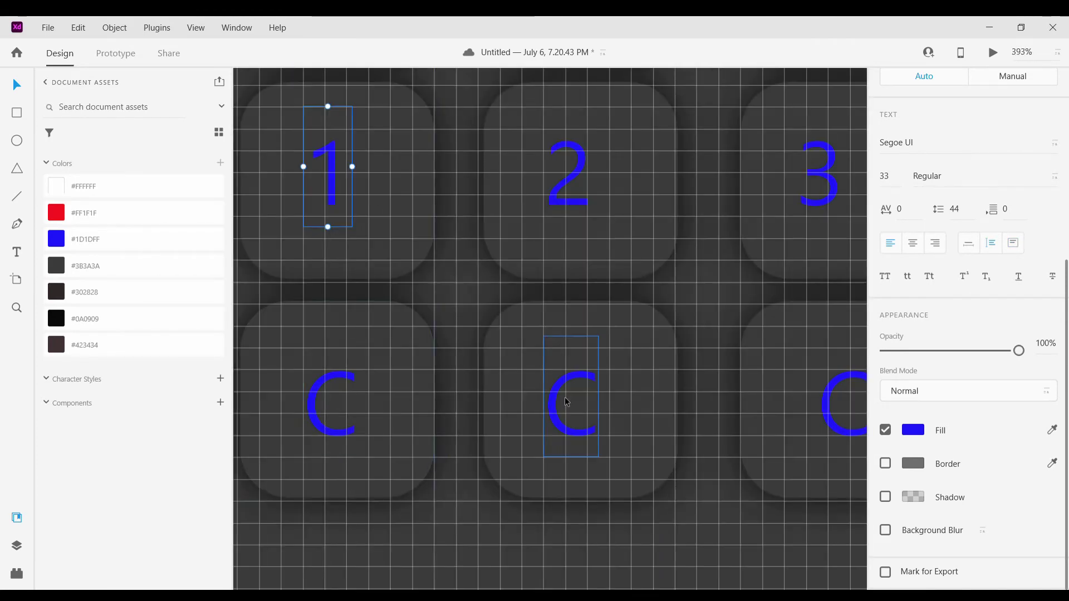
pyautogui.doubleClick(575, 431)
pyautogui.write('0')
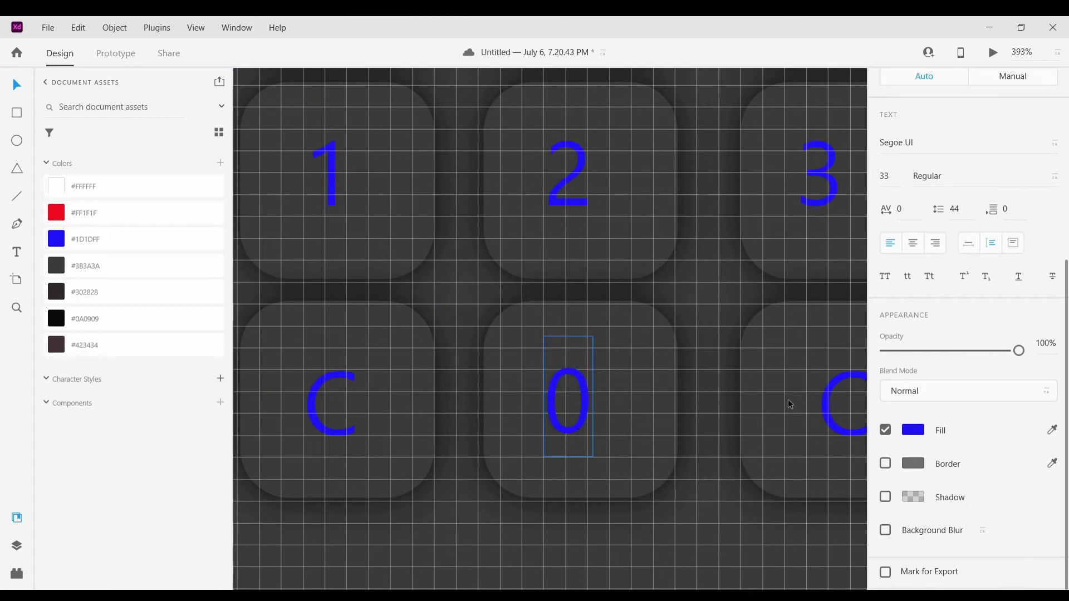
# Change the label on the fifth row's third button to a decimal point.
pyautogui.press('Escape')
pyautogui.hscroll(3, 681, 425)
pyautogui.doubleClick(664, 426)
pyautogui.write('.')
pyautogui.press('Escape')
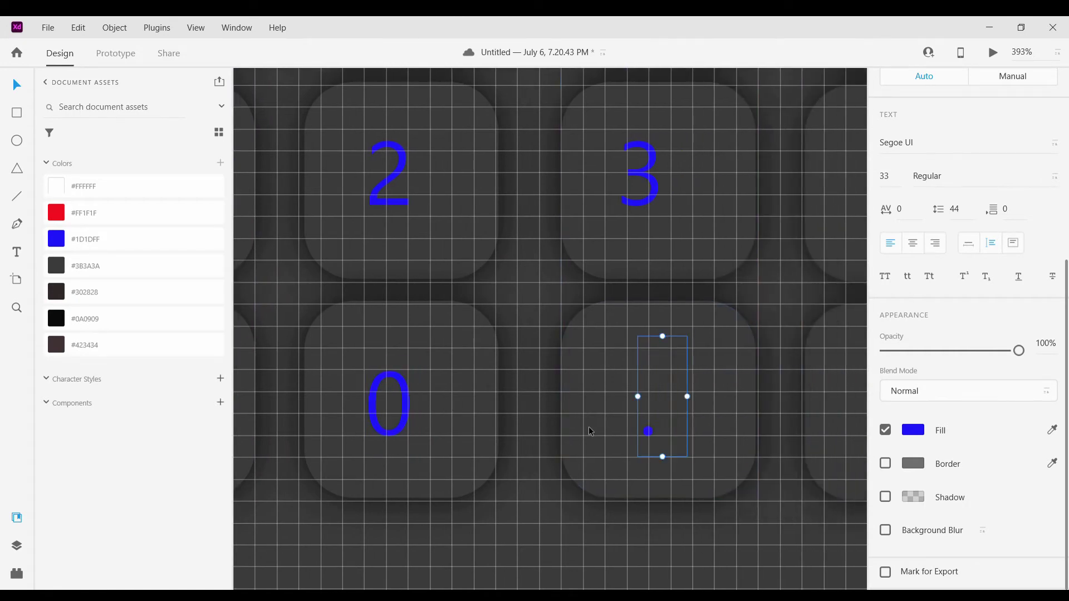
pyautogui.scroll(-5, 591, 431)
pyautogui.hscroll(1, 501, 423)
pyautogui.scroll(5, 358, 413)
pyautogui.doubleClick(363, 444)
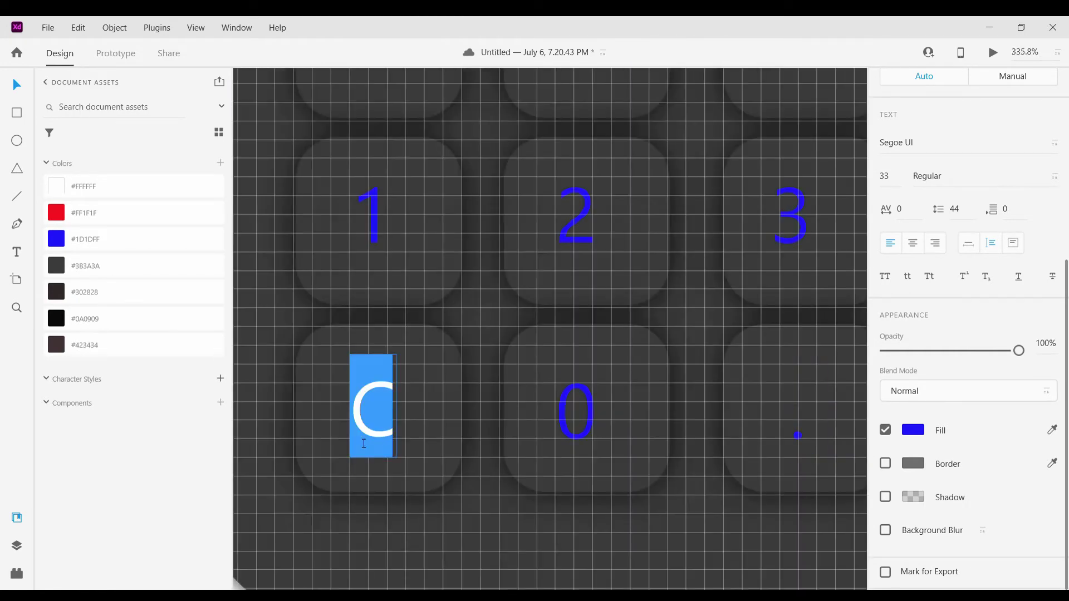
pyautogui.click(366, 444)
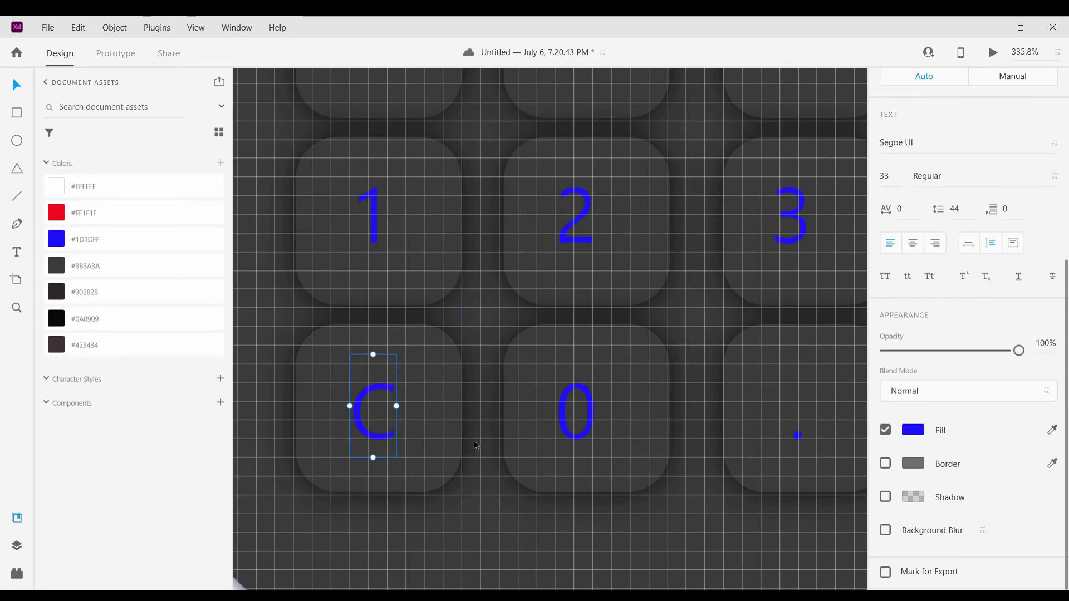
pyautogui.press('Escape')
# Recolour the x label in the second row and the minus label in the third row to red #FF1F1F.
pyautogui.scroll(-6, 475, 361)
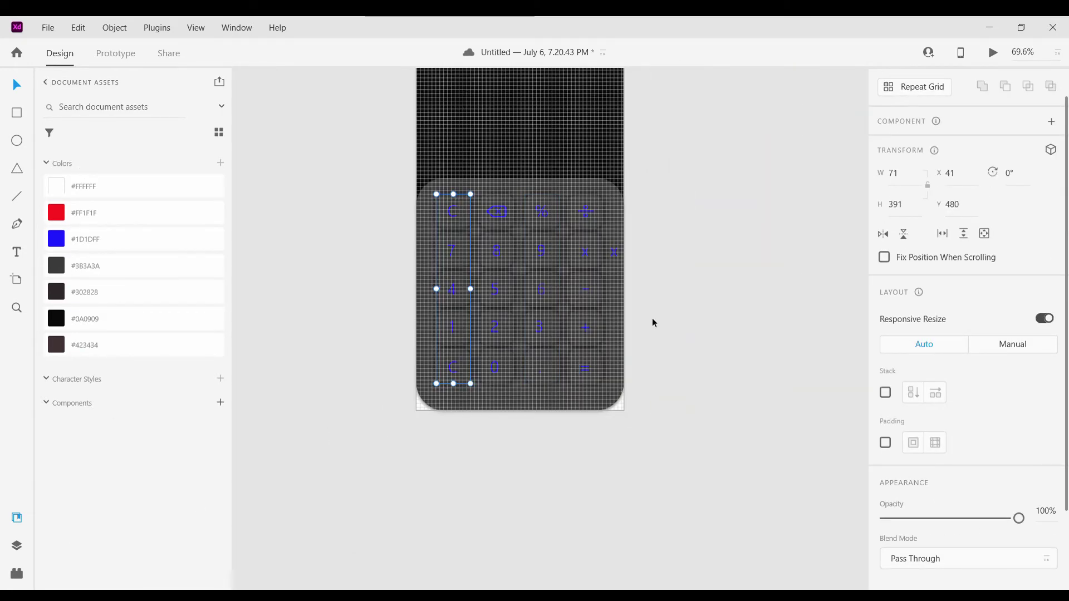
pyautogui.scroll(1, 652, 321)
pyautogui.scroll(2, 598, 326)
pyautogui.scroll(1, 458, 295)
pyautogui.scroll(3, 402, 251)
pyautogui.doubleClick(368, 234)
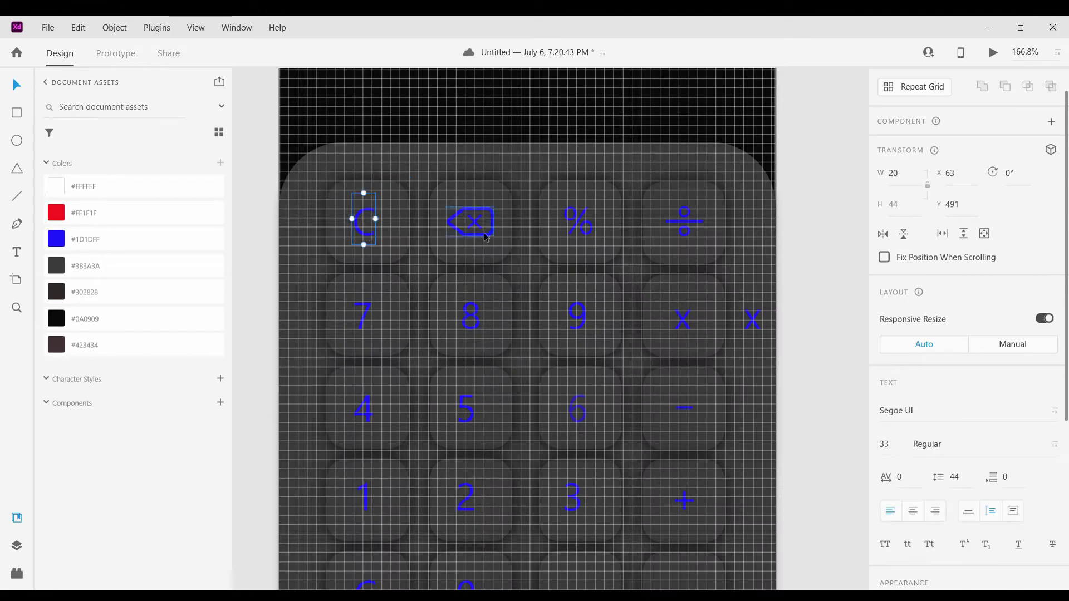
pyautogui.click(73, 219)
pyautogui.scroll(-1, 691, 362)
pyautogui.click(690, 380)
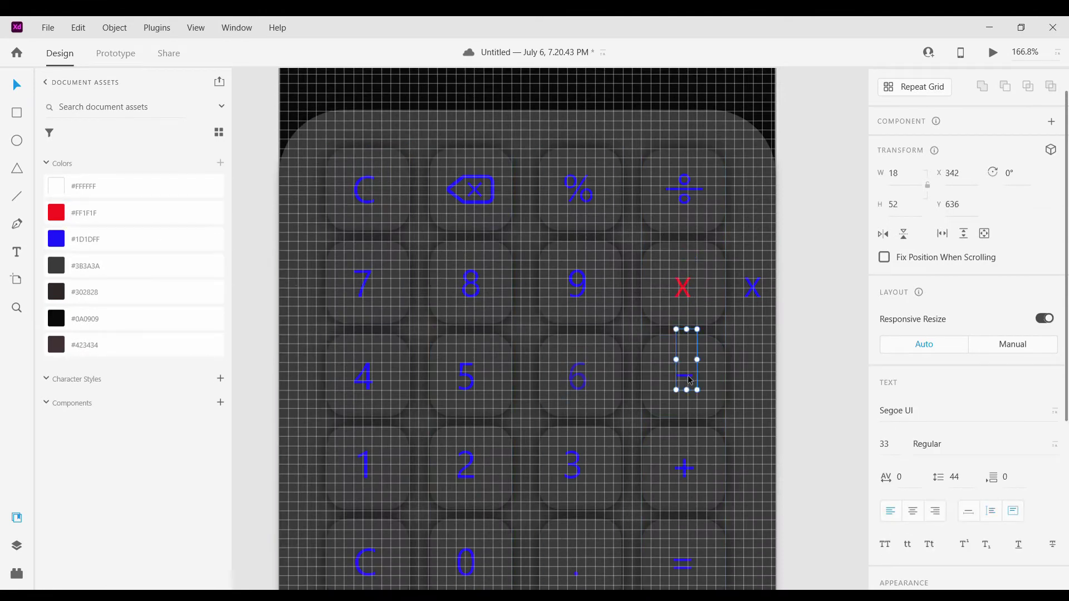
pyautogui.click(67, 219)
# Recolour the plus label in the fourth row and the equals label in the fifth row to red #FF1F1F.
pyautogui.scroll(-1, 685, 389)
pyautogui.click(685, 420)
pyautogui.click(67, 219)
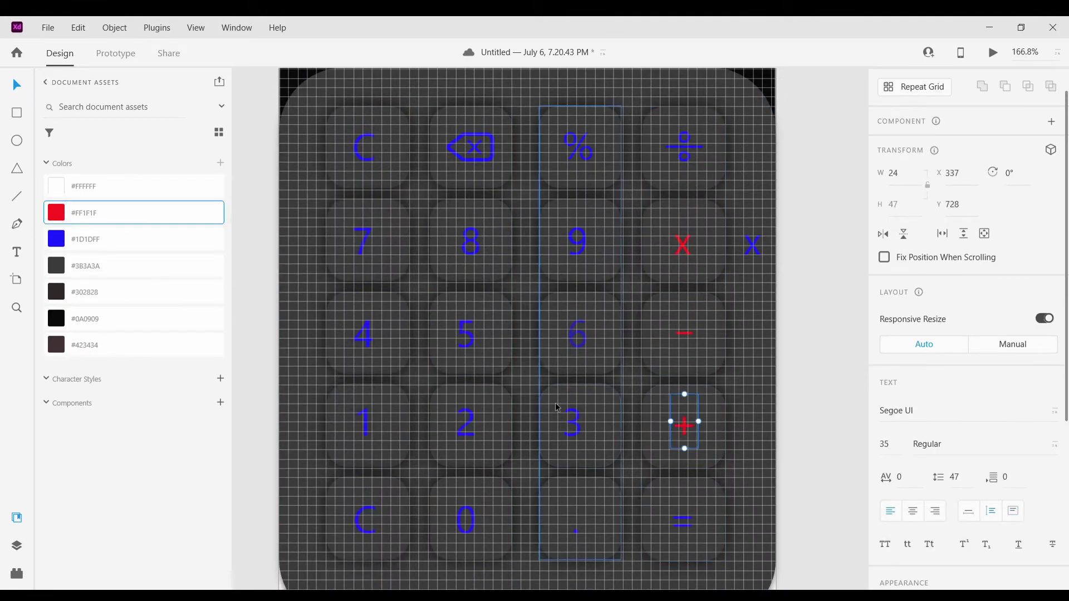
pyautogui.scroll(-3, 694, 437)
pyautogui.click(694, 437)
pyautogui.click(78, 214)
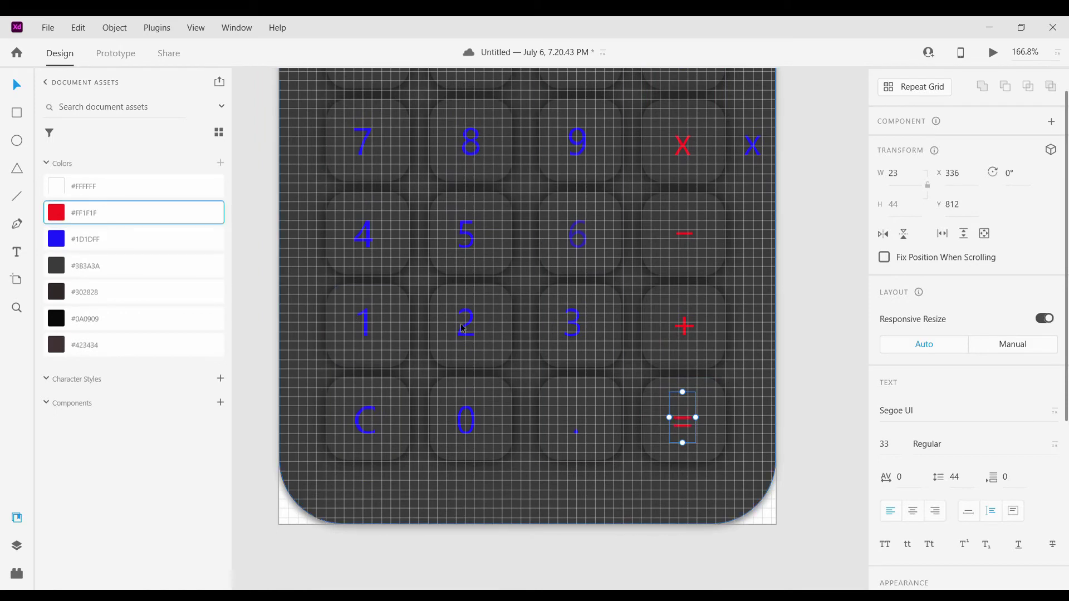
# Recolour the fourth row's labels 1, 2 and 3 to white #FFFFFF.
pyautogui.click(738, 333)
pyautogui.scroll(1, 738, 333)
pyautogui.scroll(-2, 508, 429)
pyautogui.scroll(4, 562, 371)
pyautogui.click(591, 369)
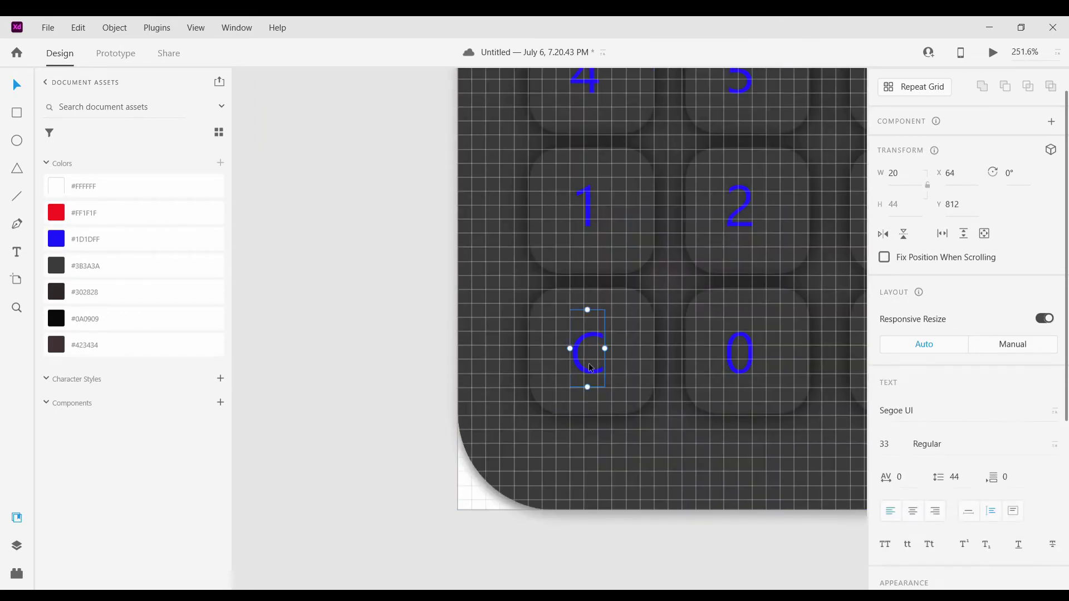
pyautogui.scroll(1, 724, 223)
pyautogui.click(740, 223)
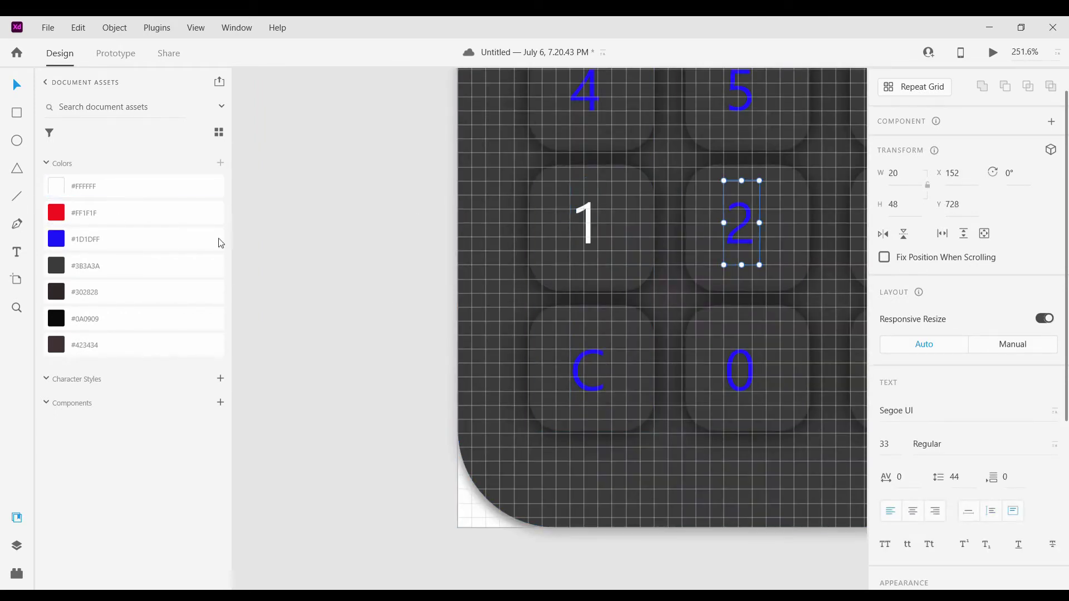
pyautogui.click(105, 190)
pyautogui.hscroll(4, 668, 239)
pyautogui.click(678, 201)
pyautogui.click(108, 186)
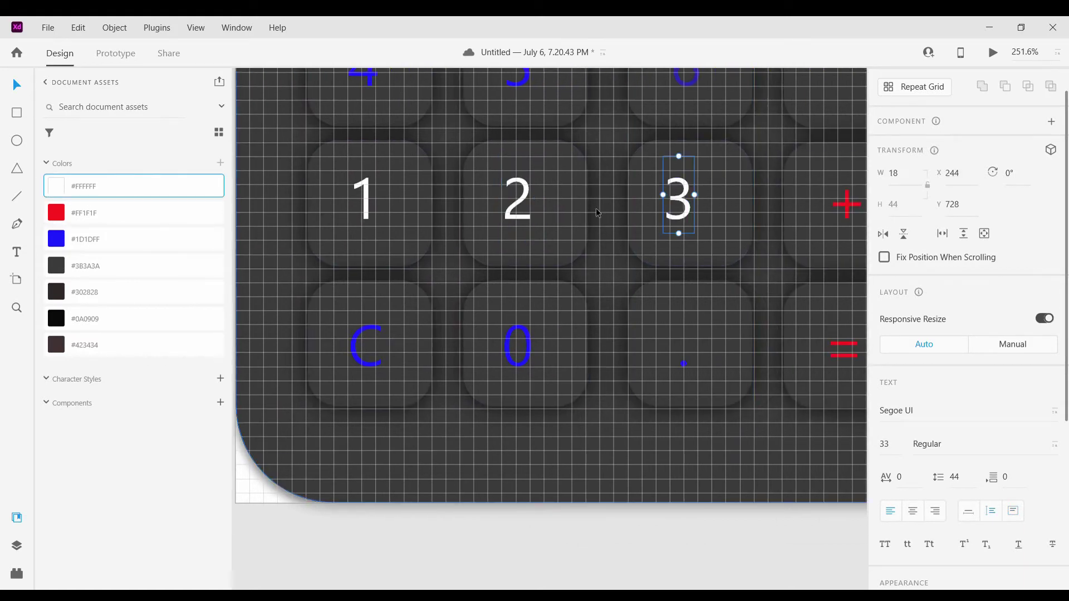
# Recolour the 6 label in the third row to white #FFFFFF and set its opacity to 100%.
pyautogui.scroll(3, 552, 279)
pyautogui.press('Tab')
pyautogui.click(112, 186)
pyautogui.scroll(1, 542, 212)
pyautogui.scroll(-5, 986, 429)
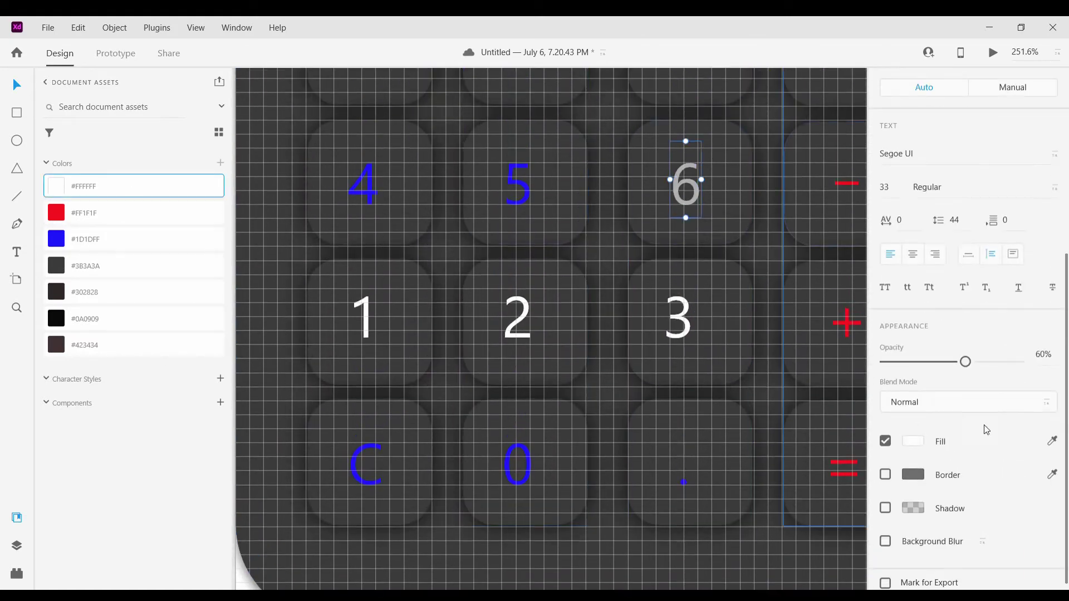
pyautogui.moveTo(965, 352); pyautogui.dragTo(1025, 351)
# Recolour the third row's labels 5 and 4 to white #FFFFFF.
pyautogui.click(522, 192)
pyautogui.click(127, 195)
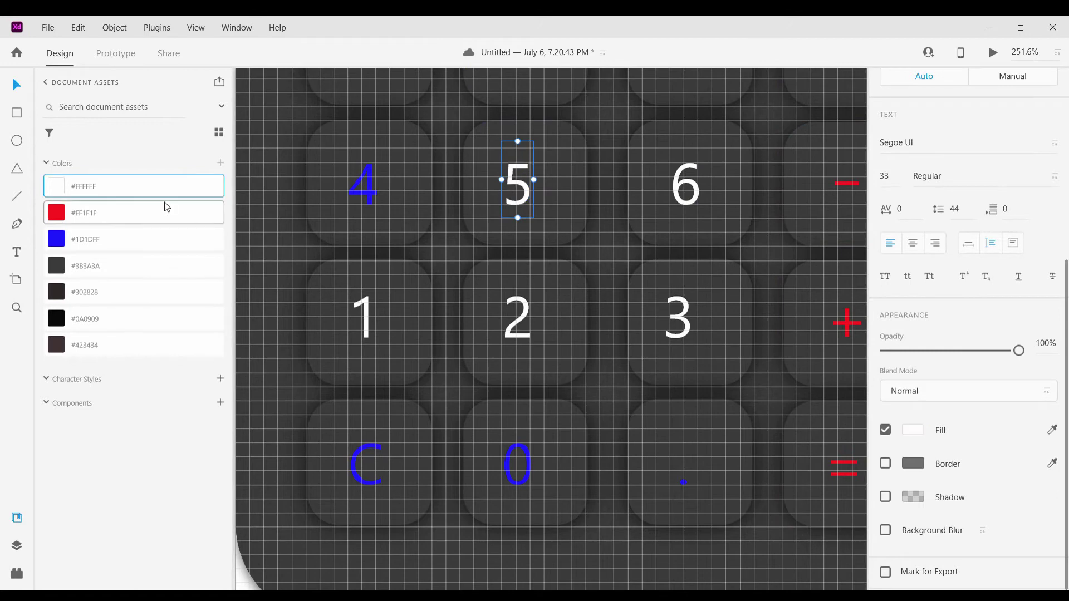
pyautogui.hotkey('shift', 'Tab')
pyautogui.click(131, 189)
# Recolour the second row's labels 7, 8 and 9 to white #FFFFFF.
pyautogui.scroll(3, 360, 176)
pyautogui.click(359, 176)
pyautogui.click(131, 188)
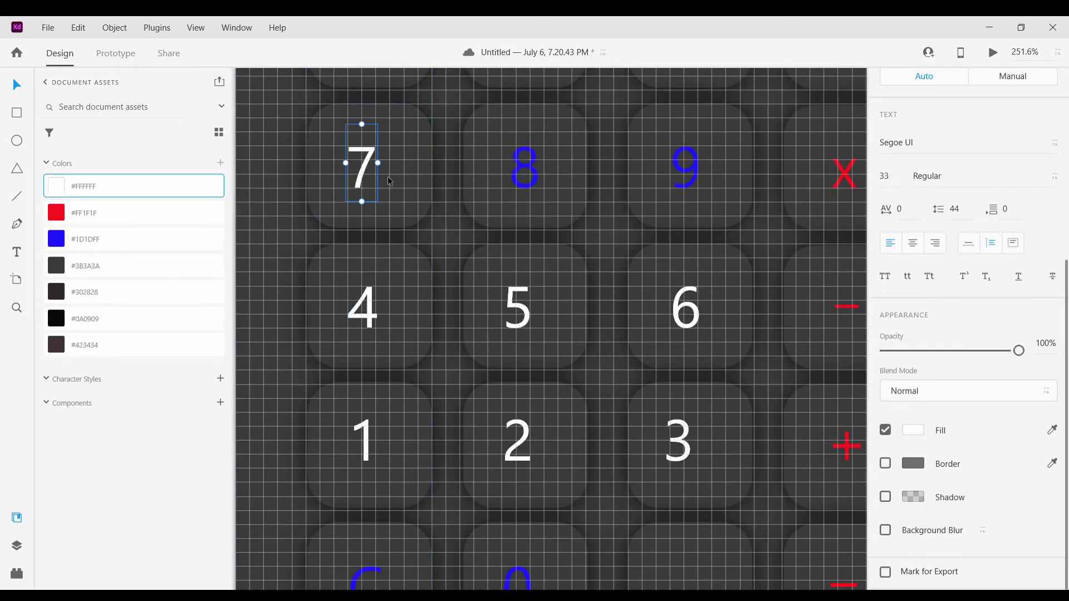
pyautogui.click(524, 178)
pyautogui.click(131, 188)
pyautogui.click(685, 180)
pyautogui.click(128, 187)
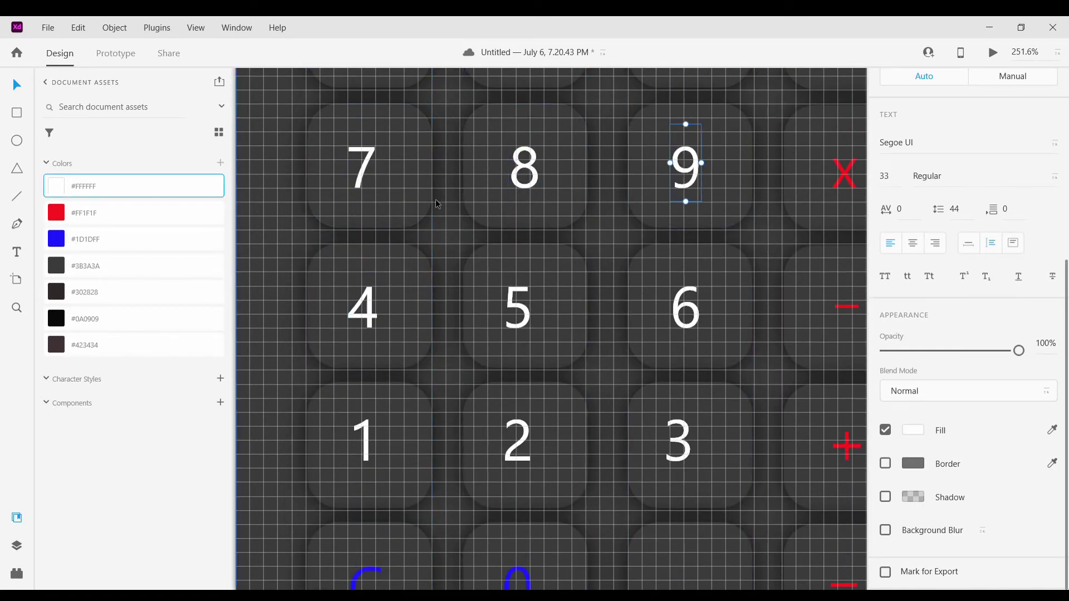
# Place the undo-alt icon, about 23 px square, on the fifth row's first button and delete the C label there.
pyautogui.scroll(3, 492, 329)
pyautogui.scroll(-6, 493, 330)
pyautogui.scroll(5, 493, 329)
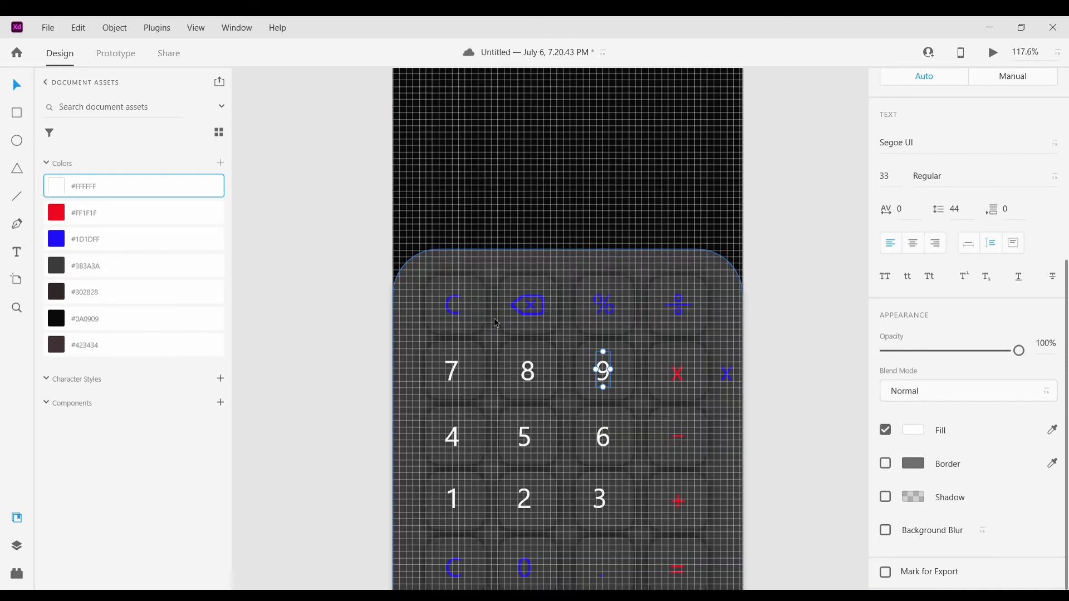
pyautogui.scroll(-4, 494, 320)
pyautogui.scroll(3, 493, 322)
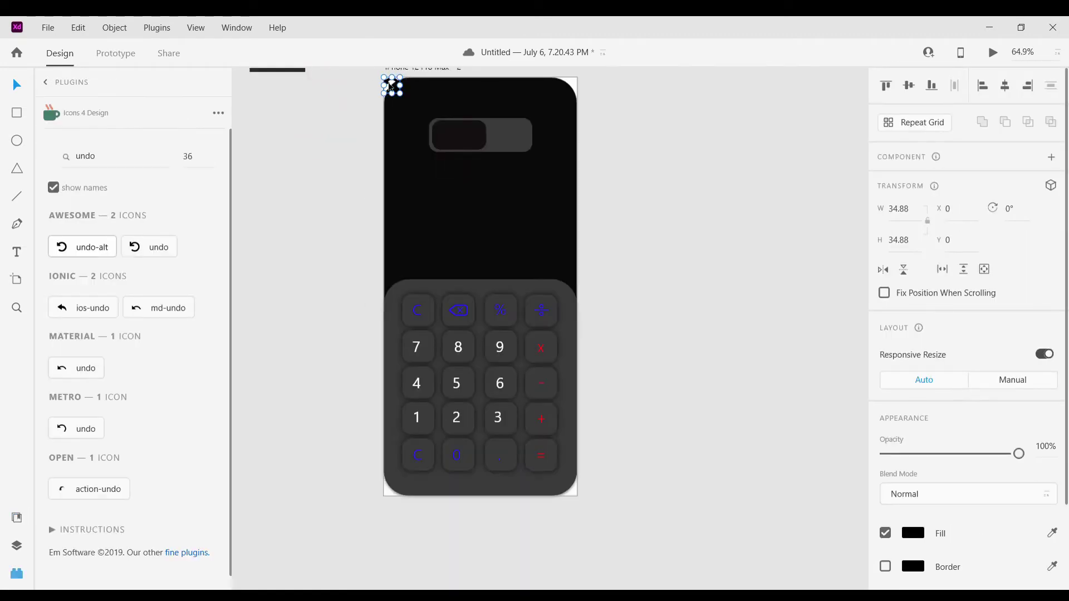
pyautogui.moveTo(397, 421); pyautogui.dragTo(419, 363)
pyautogui.scroll(5, 421, 462)
pyautogui.click(401, 429)
pyautogui.press('Delete')
# Turn on the square grid for the iPhone 12 Pro Max – 2 artboard.
pyautogui.scroll(-1, 413, 436)
pyautogui.scroll(-2, 931, 503)
pyautogui.scroll(-1, 447, 382)
pyautogui.scroll(-4, 447, 382)
pyautogui.click(371, 334)
pyautogui.scroll(-4, 426, 144)
pyautogui.scroll(1, 425, 145)
pyautogui.click(453, 116)
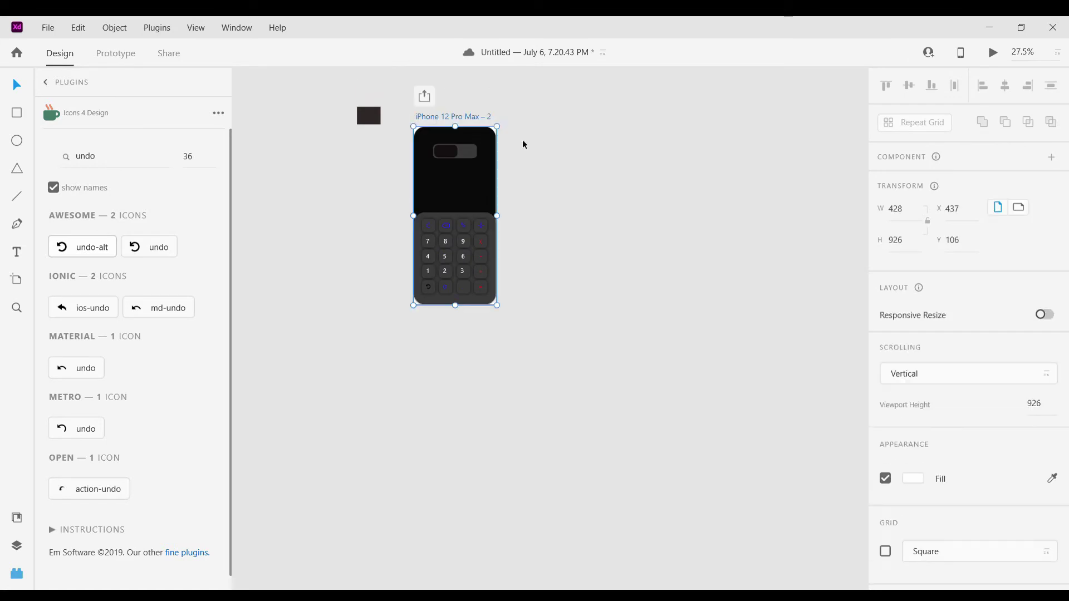
pyautogui.scroll(9, 449, 303)
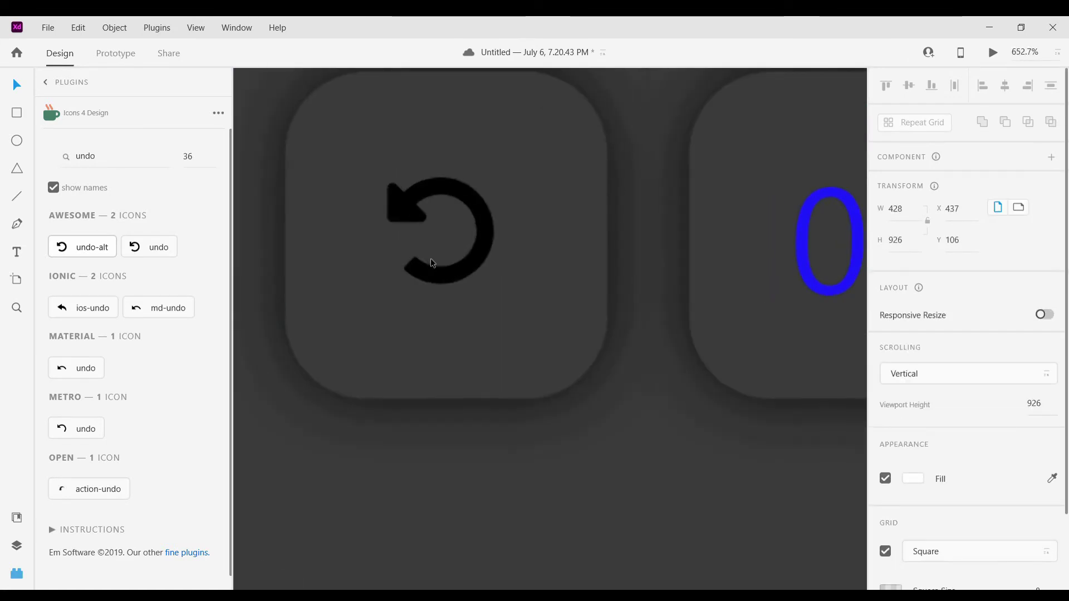
# Set the fill of the undo icon on the fifth row's first button to orange #FFA62D.
pyautogui.click(452, 282)
pyautogui.scroll(-1, 452, 282)
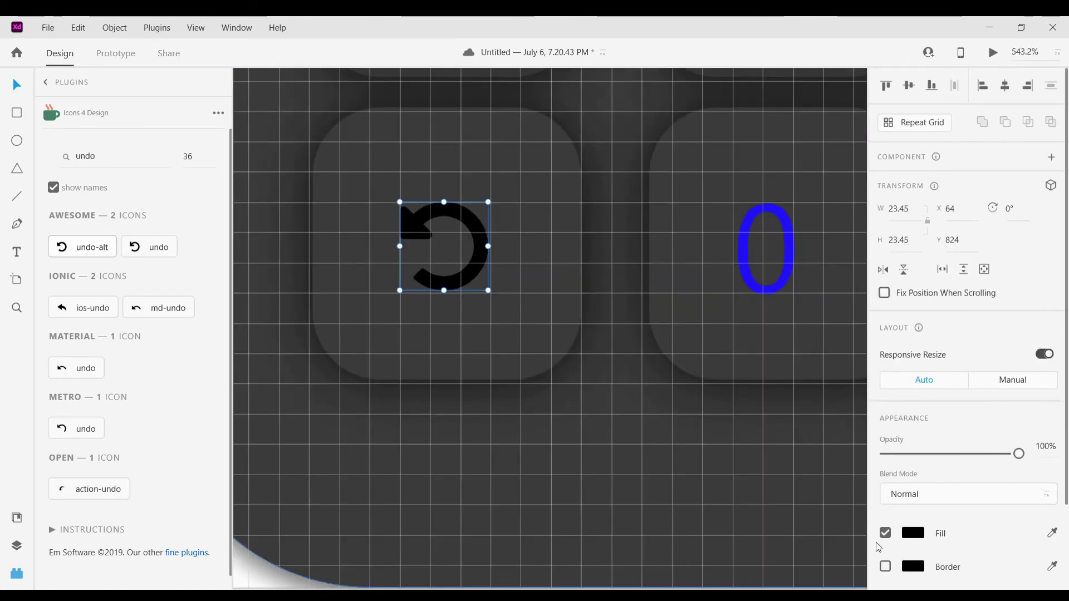
pyautogui.click(913, 534)
pyautogui.click(843, 502)
pyautogui.click(806, 389)
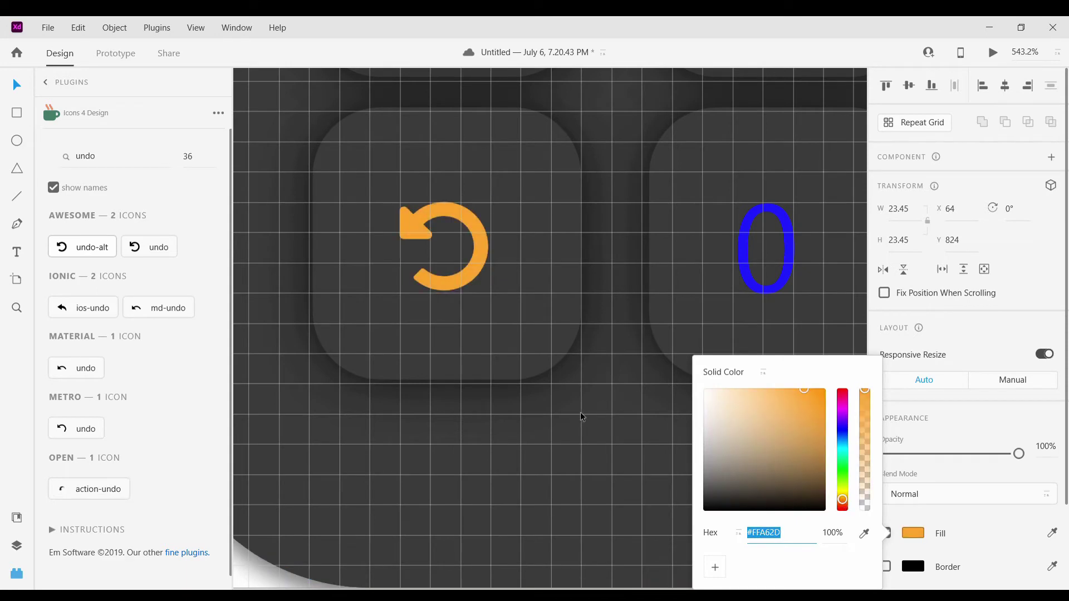
# Turn off the square grid on the iPhone 12 Pro Max – 2 artboard.
pyautogui.scroll(-15, 582, 418)
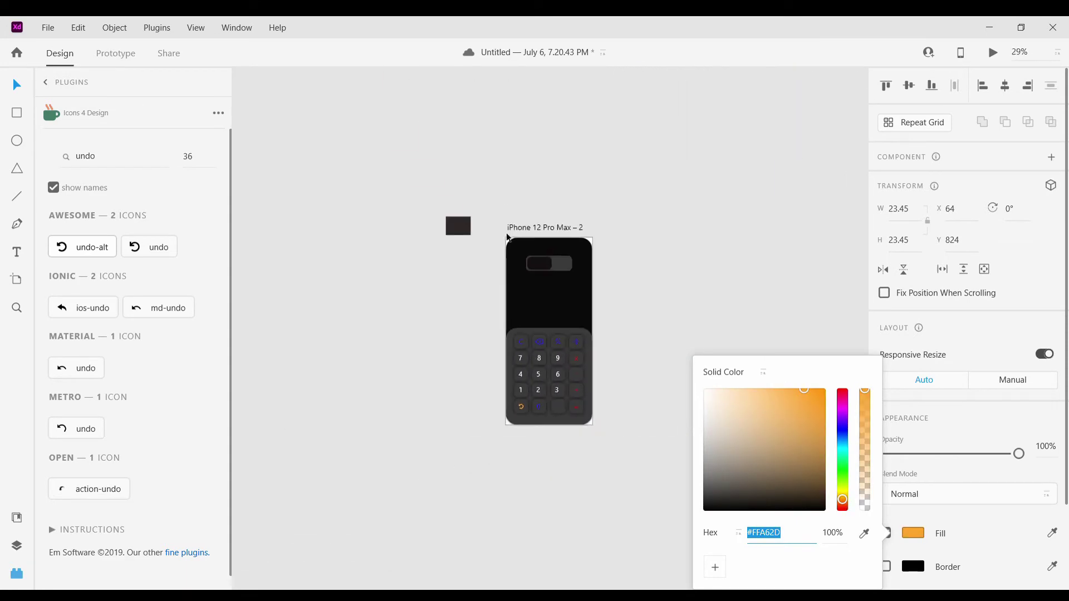
pyautogui.click(511, 230)
pyautogui.scroll(-3, 904, 499)
pyautogui.click(885, 463)
pyautogui.click(696, 431)
pyautogui.scroll(7, 560, 405)
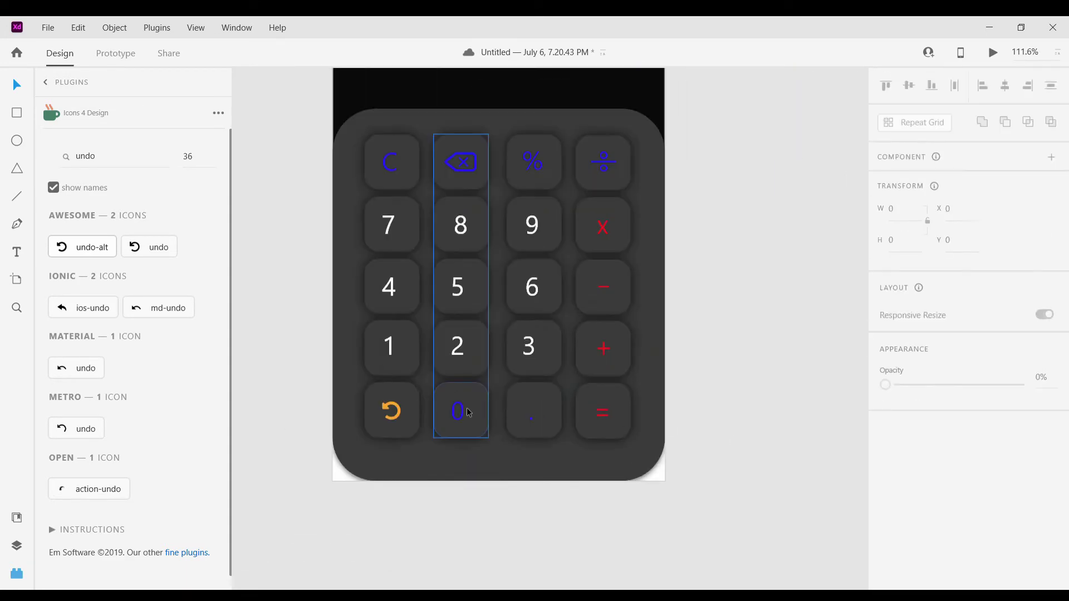
pyautogui.scroll(4, 428, 410)
pyautogui.doubleClick(351, 413)
pyautogui.scroll(-8, 351, 430)
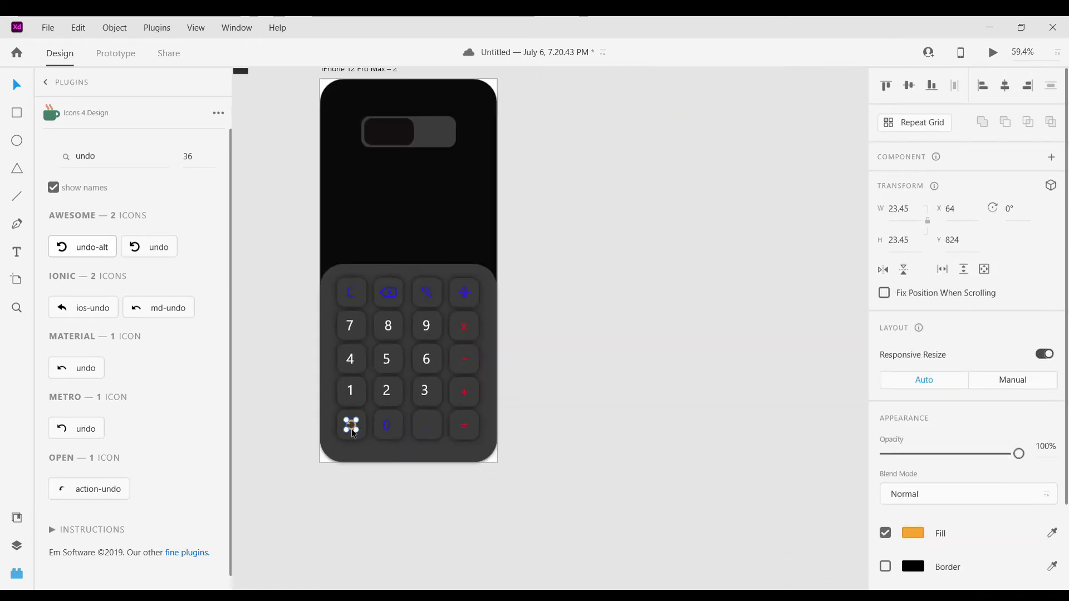
pyautogui.click(370, 248)
pyautogui.scroll(7, 380, 145)
pyautogui.scroll(-6, 388, 199)
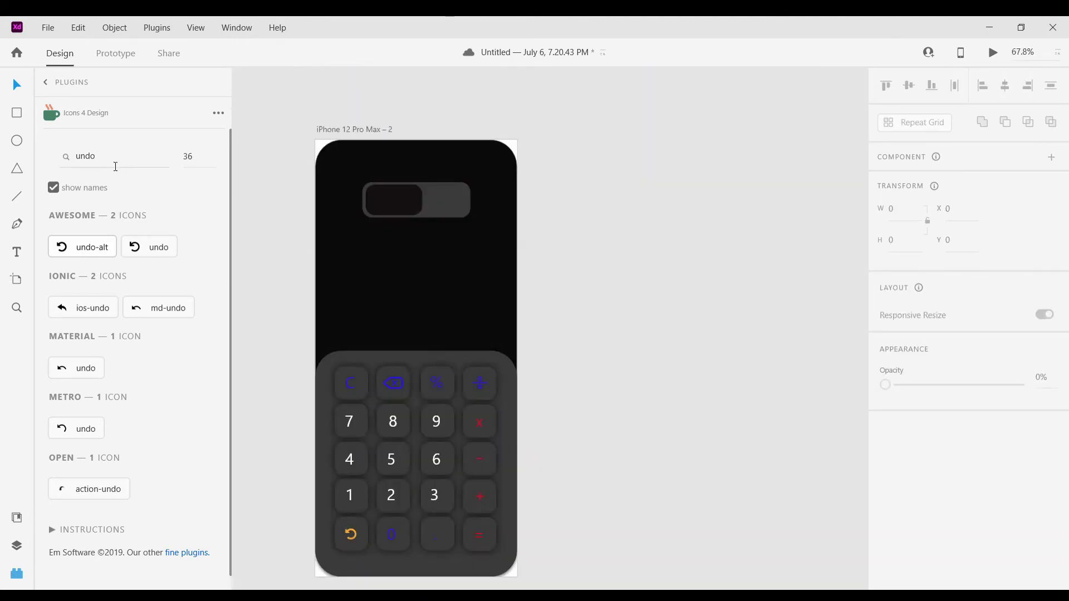
# Find the Awesome set's moon icon and place it on the right half of the theme toggle.
pyautogui.doubleClick(116, 166)
pyautogui.press('BackSpace')
pyautogui.write('moon')
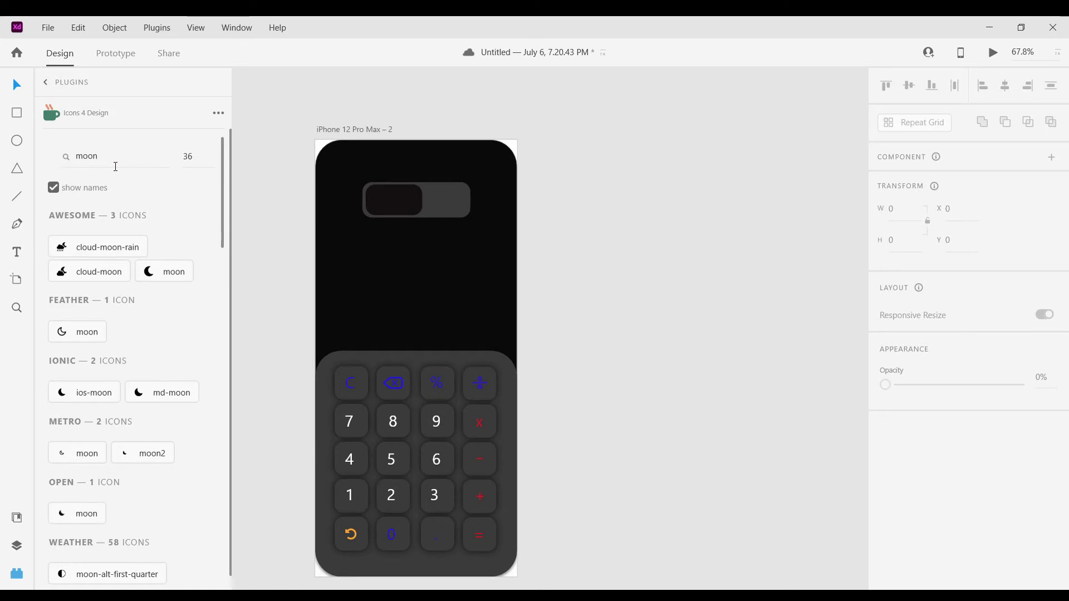
pyautogui.click(152, 270)
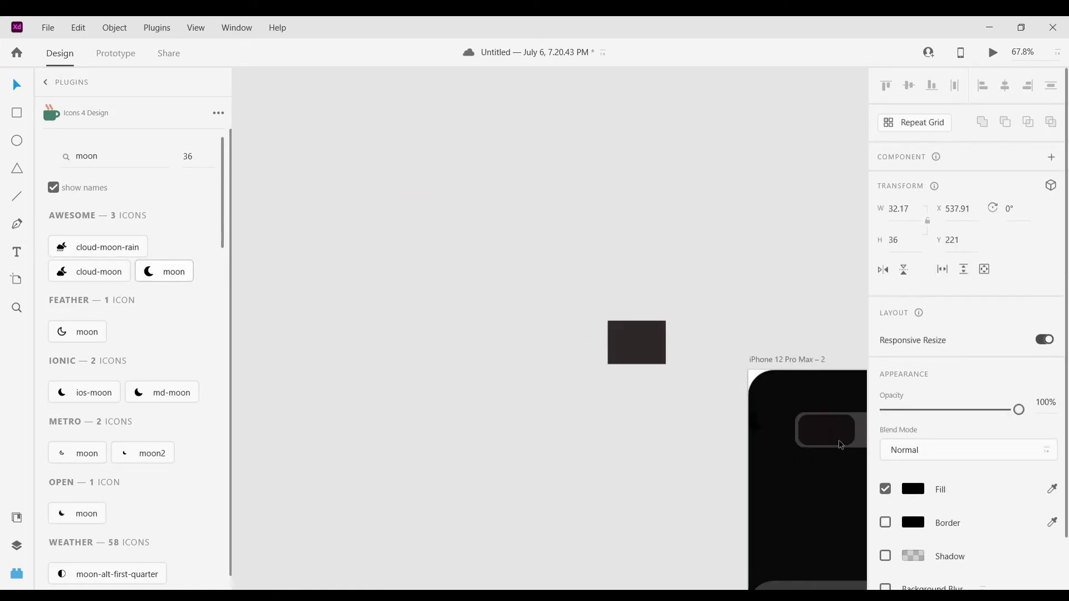
pyautogui.moveTo(841, 446); pyautogui.dragTo(746, 440)
pyautogui.doubleClick(103, 165)
pyautogui.write('s')
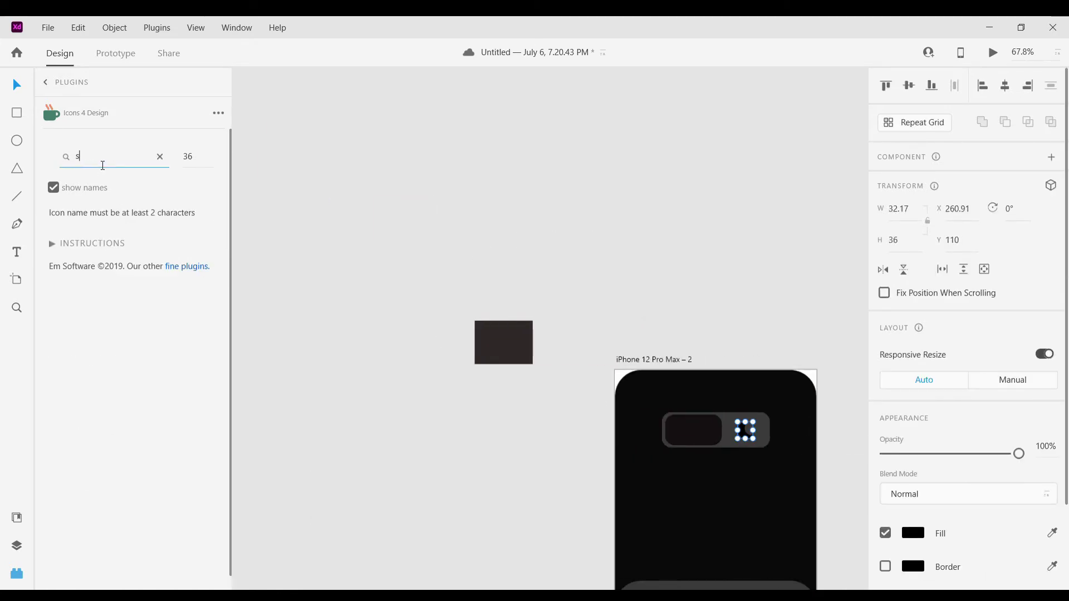
pyautogui.write('oon')
pyautogui.press('Return')
pyautogui.doubleClick(110, 160)
pyautogui.press('BackSpace')
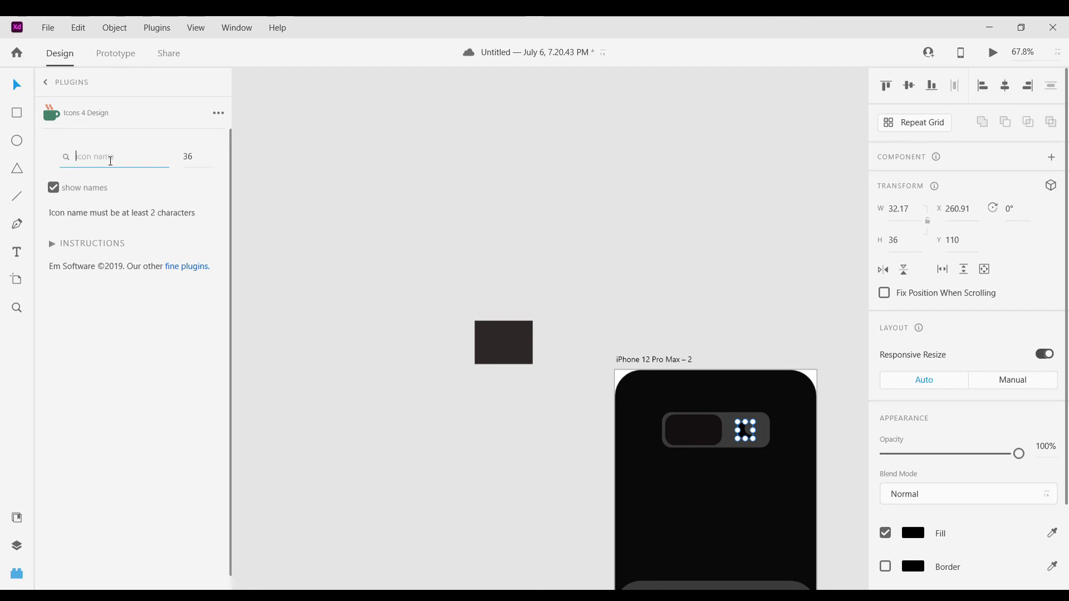
# Find the Feather set's sun icon and place it at the centre of the toggle's dark knob.
pyautogui.write('sun')
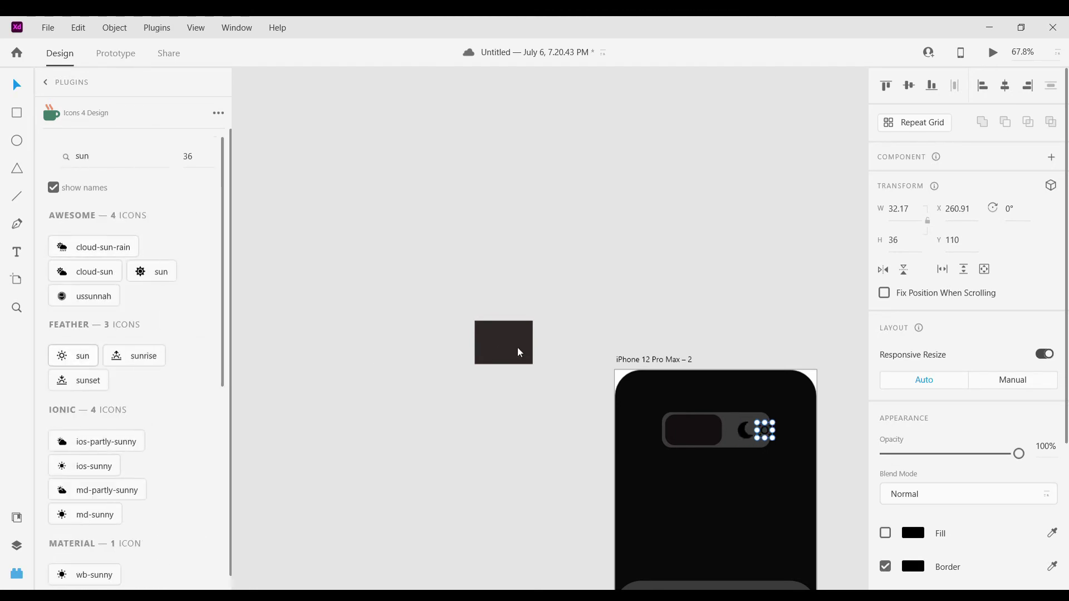
pyautogui.scroll(3, 781, 446)
pyautogui.moveTo(718, 412); pyautogui.dragTo(679, 409)
pyautogui.moveTo(529, 411); pyautogui.dragTo(531, 411)
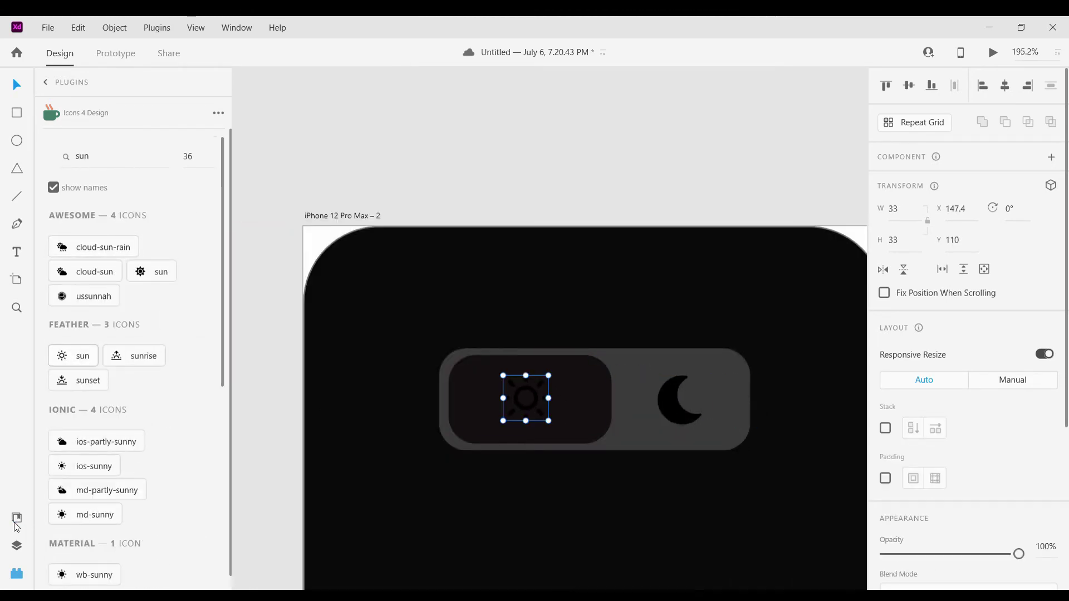
# Set the sun icon's border colour to white on the theme toggle.
pyautogui.click(17, 518)
pyautogui.scroll(-5, 969, 334)
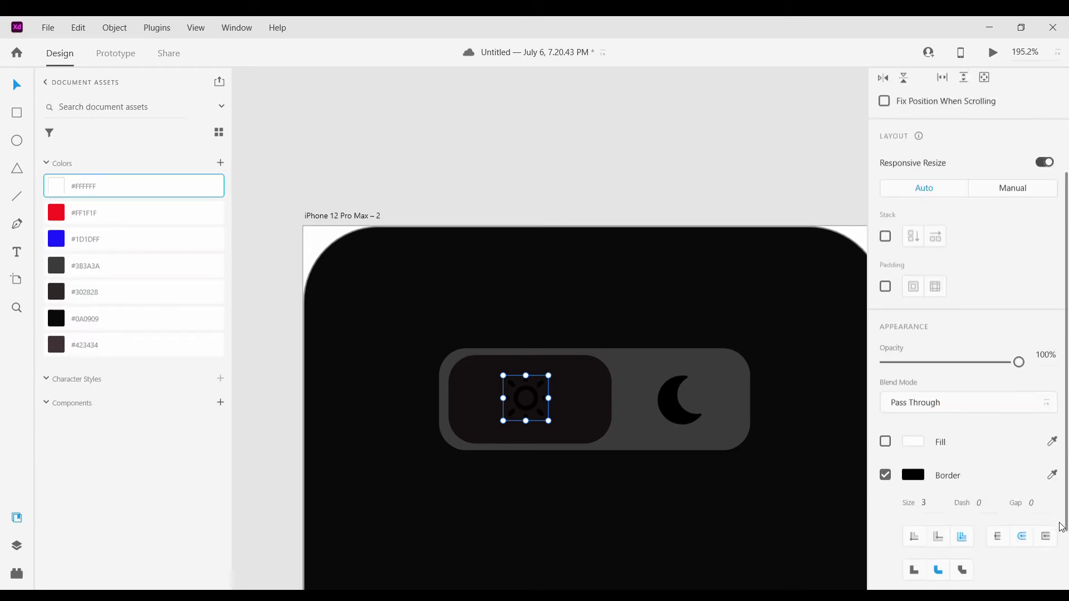
pyautogui.click(1053, 429)
pyautogui.click(915, 396)
pyautogui.scroll(3, 544, 406)
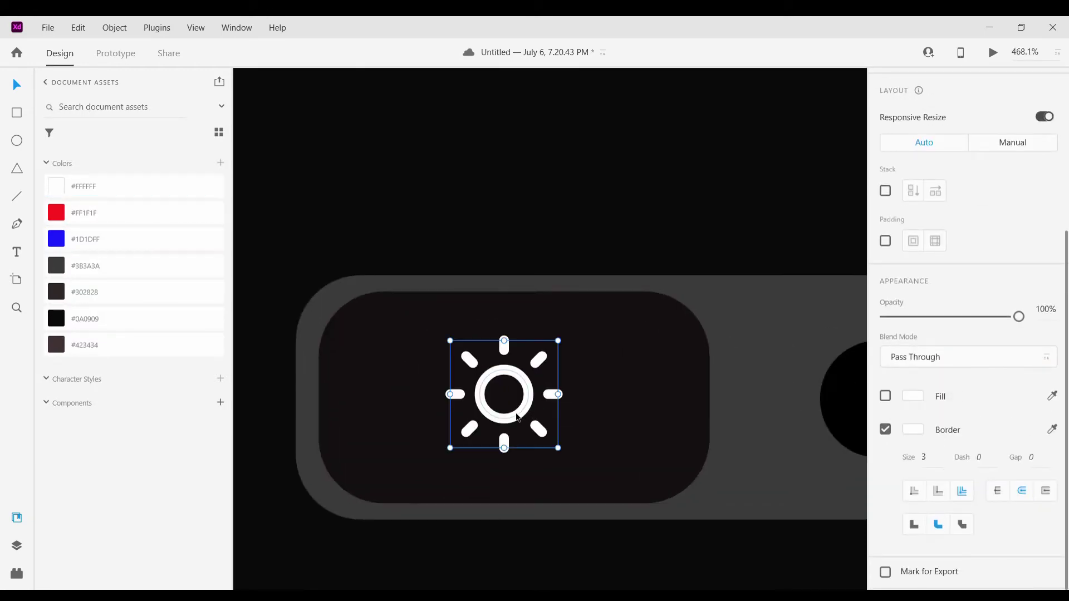
pyautogui.scroll(-8, 511, 419)
pyautogui.scroll(5, 684, 453)
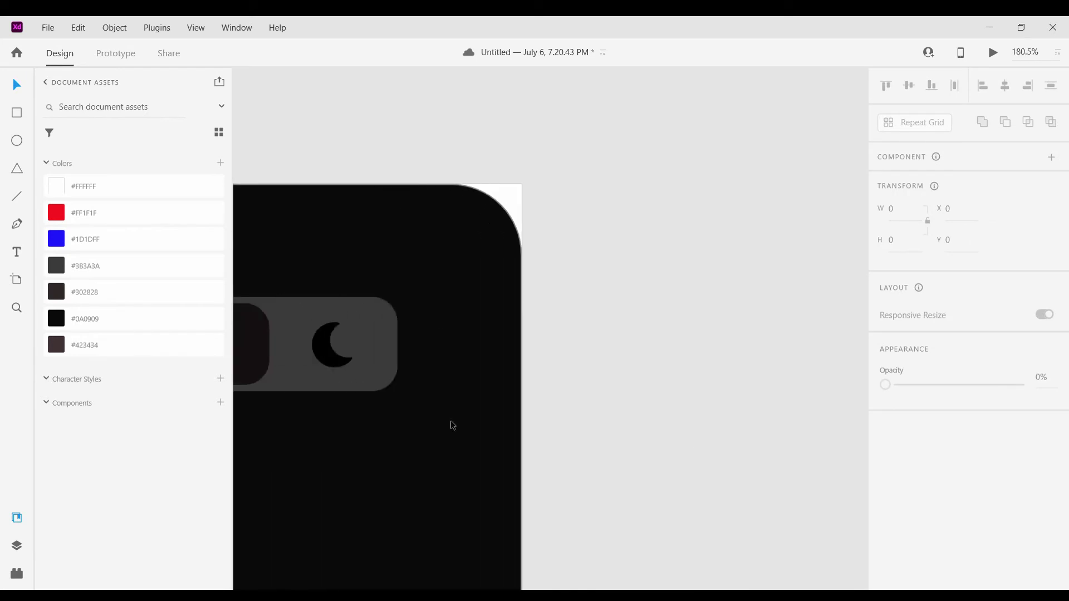
pyautogui.hscroll(-2, 450, 423)
pyautogui.click(345, 340)
pyautogui.scroll(-4, 684, 425)
pyautogui.scroll(-2, 684, 424)
pyautogui.scroll(4, 507, 315)
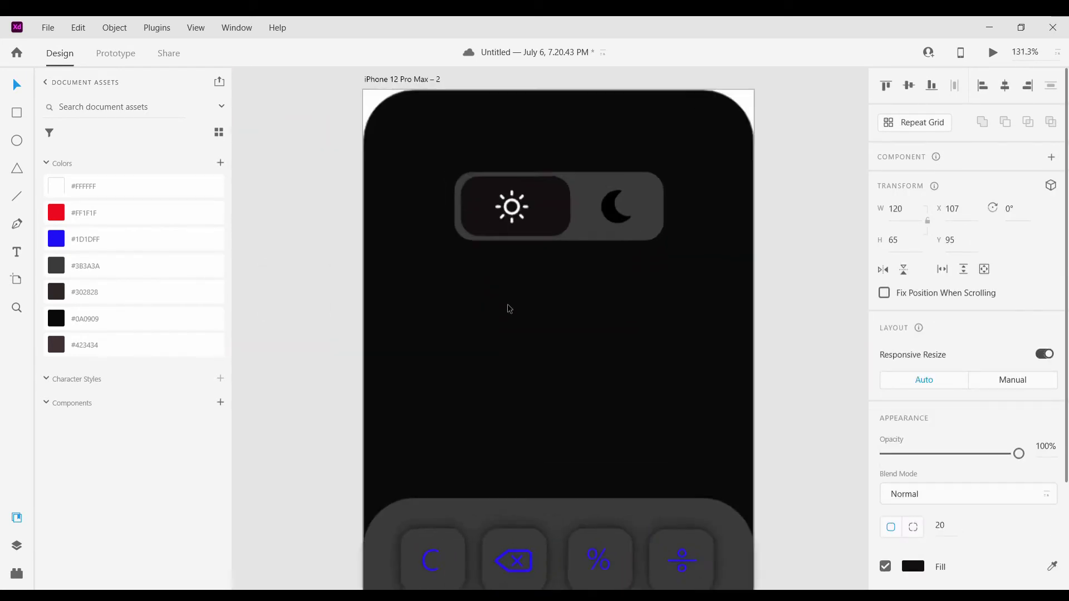
# Add a shadow with zero X and Y offset to the theme toggle's dark knob.
pyautogui.scroll(-3, 901, 450)
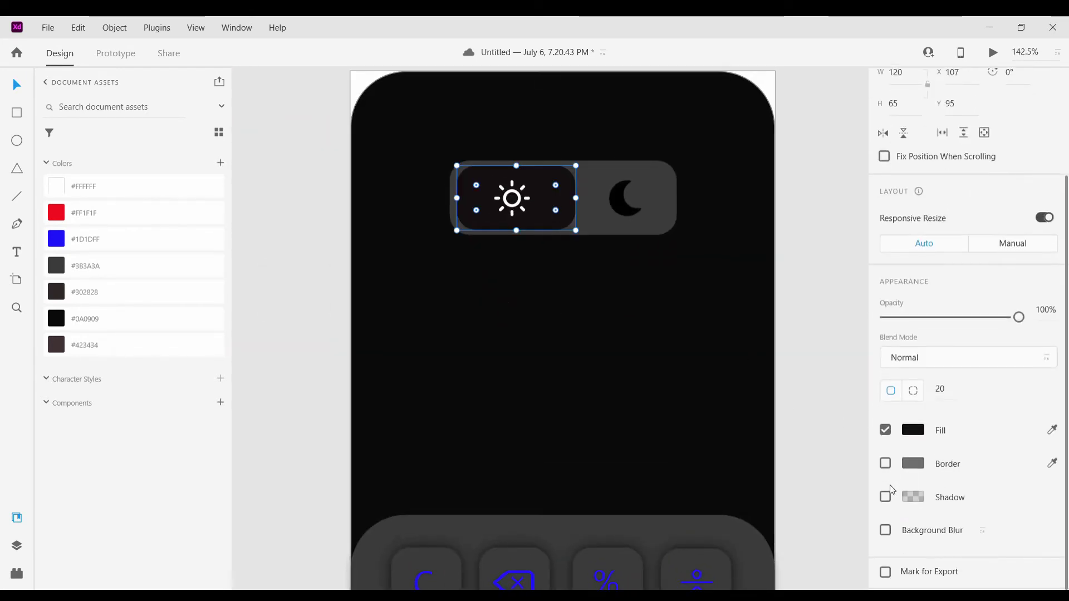
pyautogui.click(886, 497)
pyautogui.click(913, 497)
pyautogui.moveTo(866, 471); pyautogui.dragTo(854, 445)
pyautogui.click(968, 526)
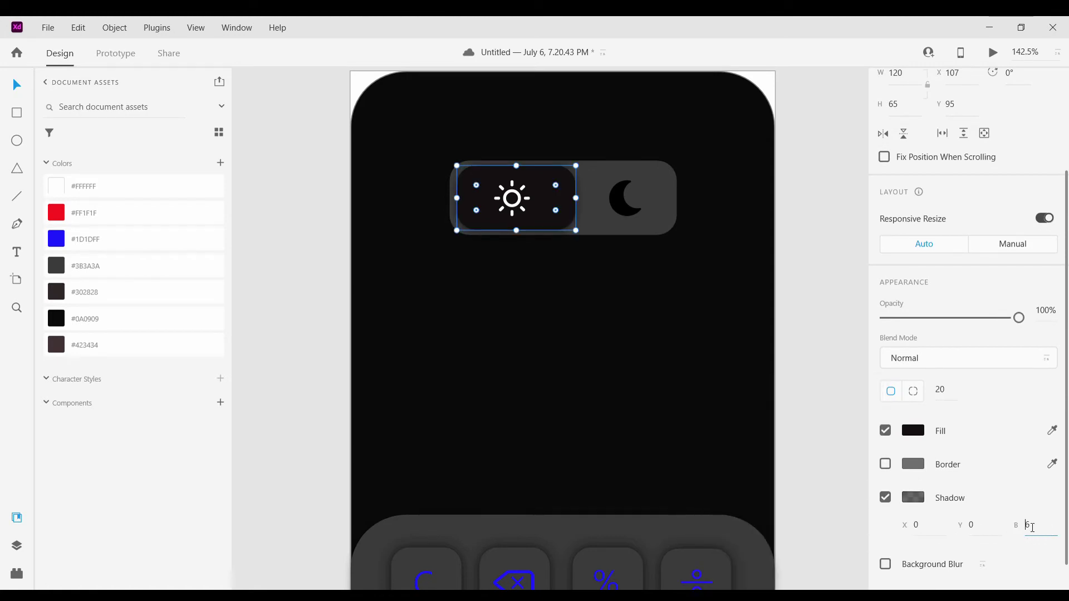
pyautogui.click(660, 341)
pyautogui.scroll(5, 474, 195)
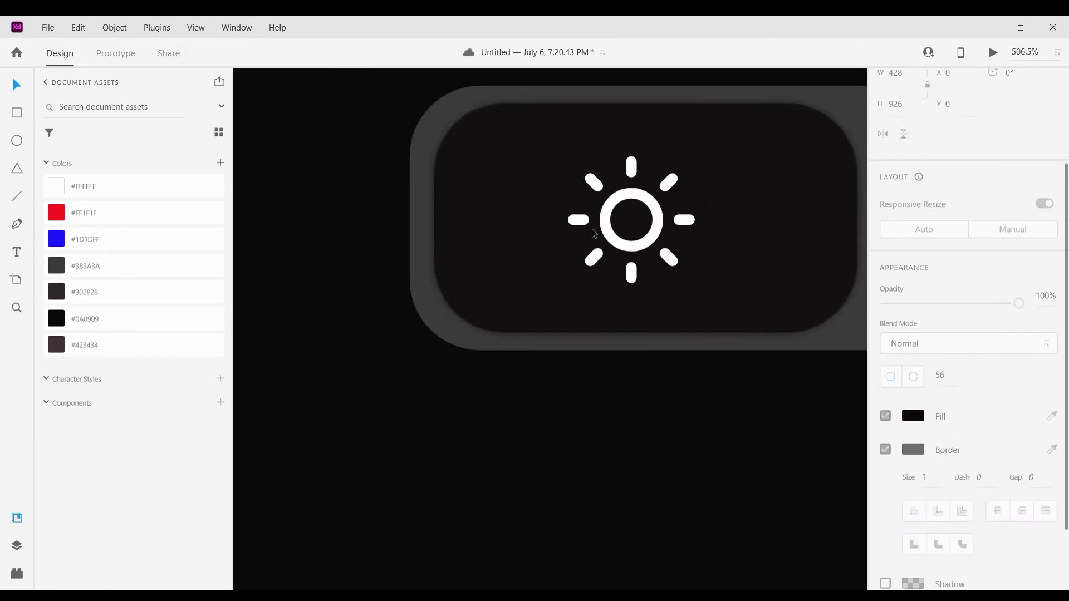
# Remove the dark knob behind the sun icon from the theme toggle.
pyautogui.hscroll(2, 634, 328)
pyautogui.scroll(-5, 637, 329)
pyautogui.hscroll(1, 685, 369)
pyautogui.scroll(-1, 674, 371)
pyautogui.scroll(-7, 673, 368)
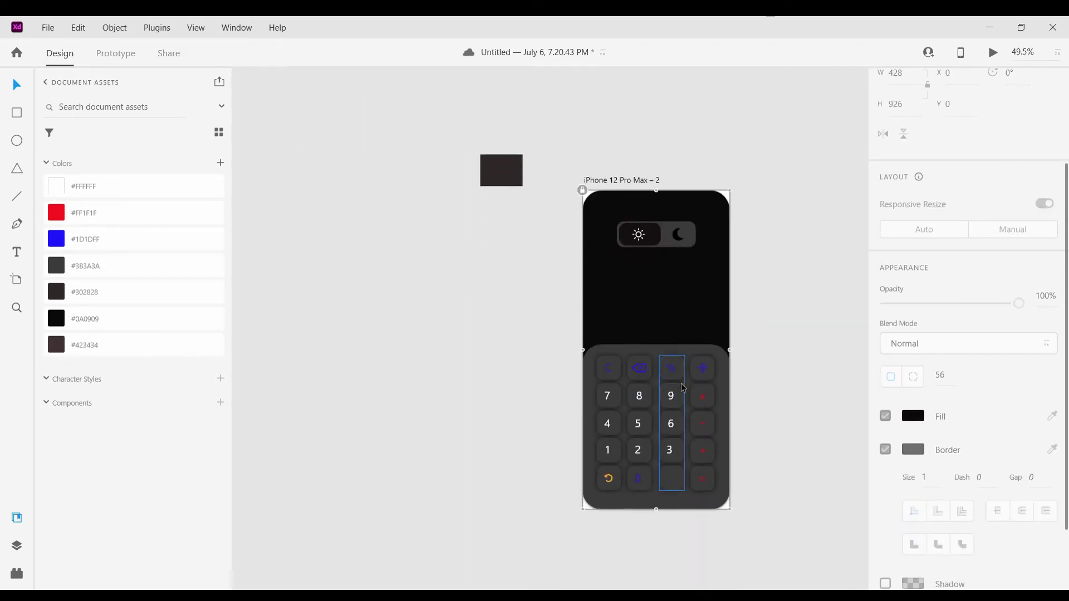
pyautogui.scroll(3, 654, 362)
pyautogui.scroll(-5, 654, 332)
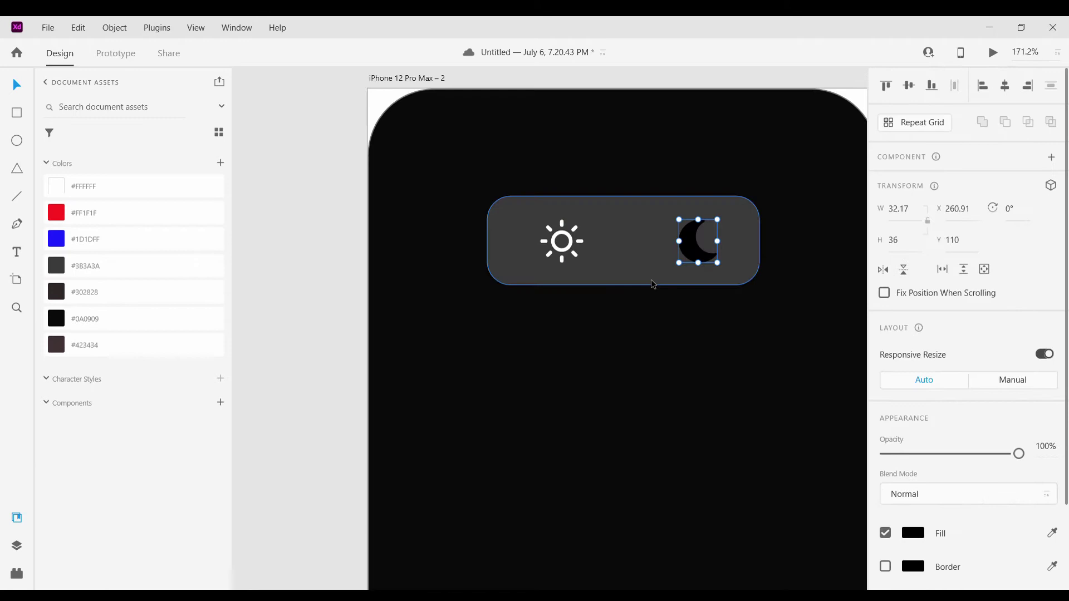
# Narrow the theme toggle's grey background to a width of 198 and centre it horizontally on the artboard.
pyautogui.click(701, 252)
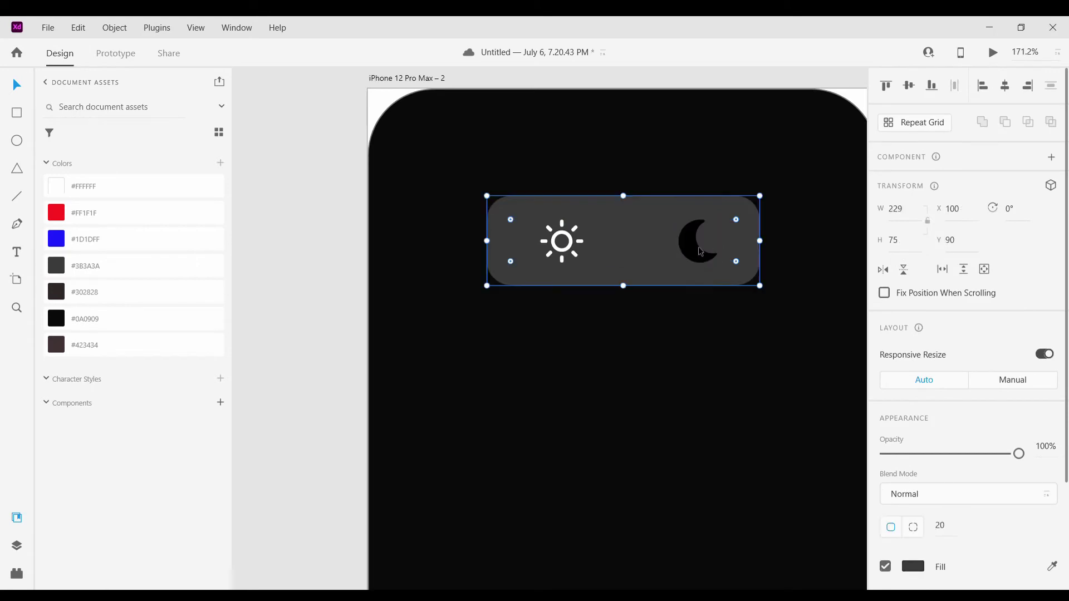
pyautogui.moveTo(488, 241); pyautogui.dragTo(527, 246)
pyautogui.hotkey('ctrl', 'z')
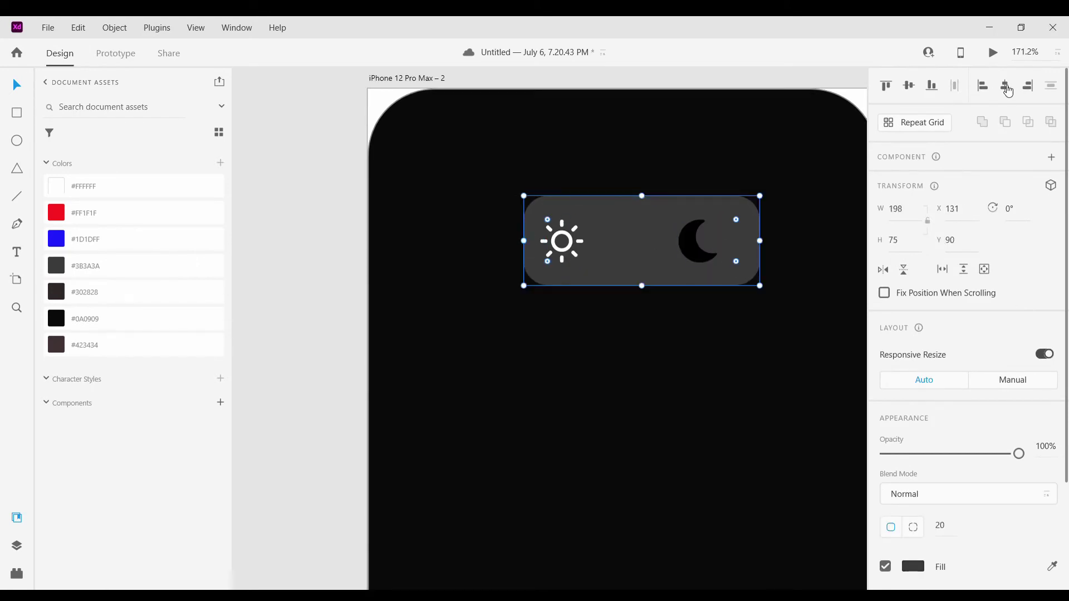
pyautogui.click(1005, 87)
# Fill the toggle's moon icon with the sampled #302828 colour and darken it slightly.
pyautogui.click(689, 241)
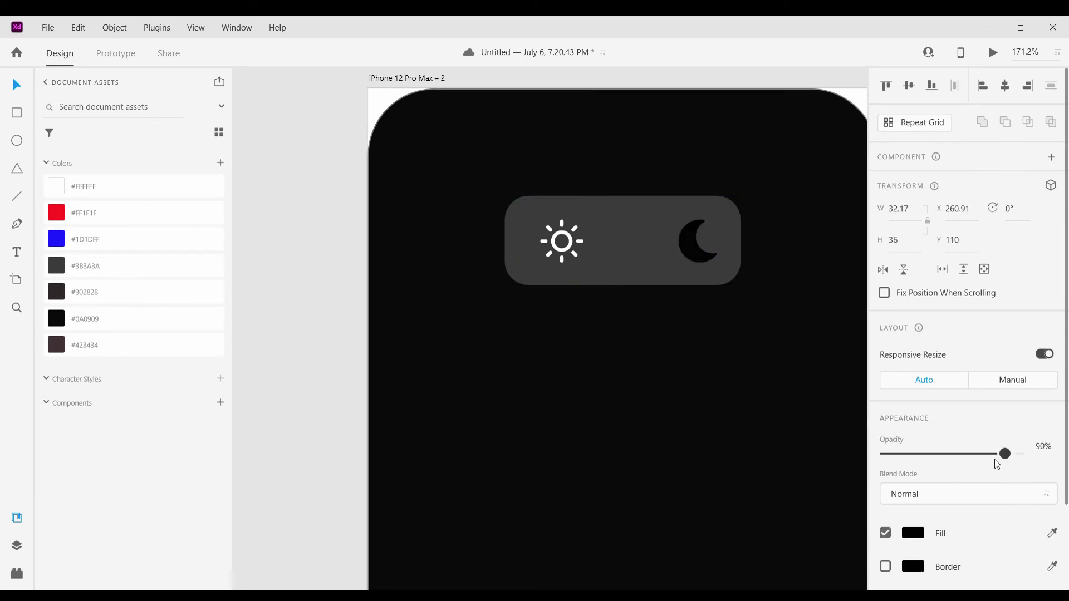
pyautogui.moveTo(957, 466); pyautogui.dragTo(1027, 456)
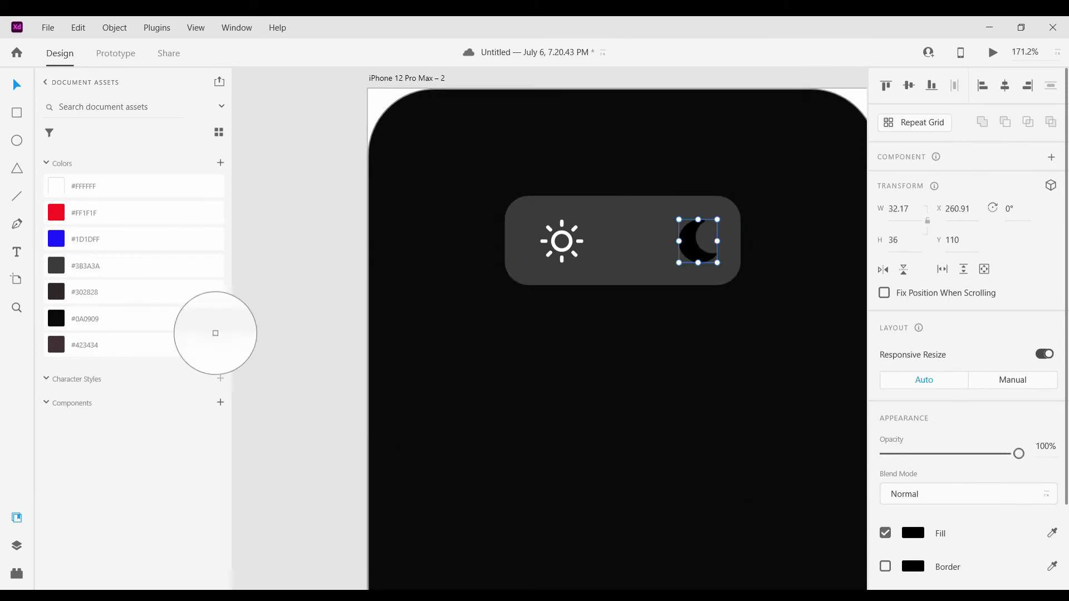
pyautogui.click(59, 290)
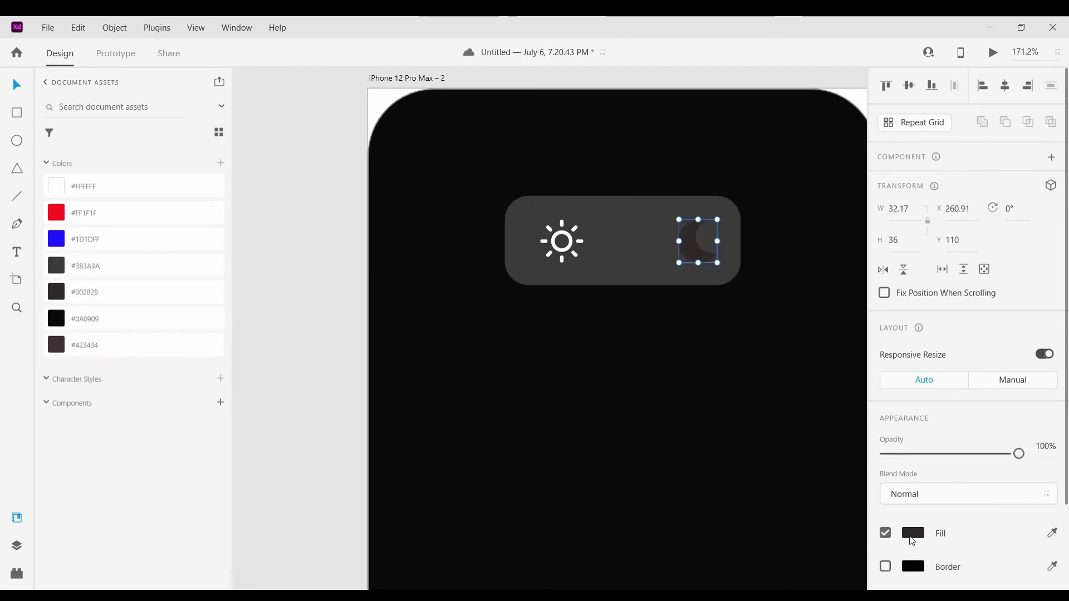
pyautogui.click(913, 535)
pyautogui.click(717, 506)
pyautogui.click(610, 387)
# Group the theme toggle's background with its sun and moon icons.
pyautogui.scroll(-6, 608, 386)
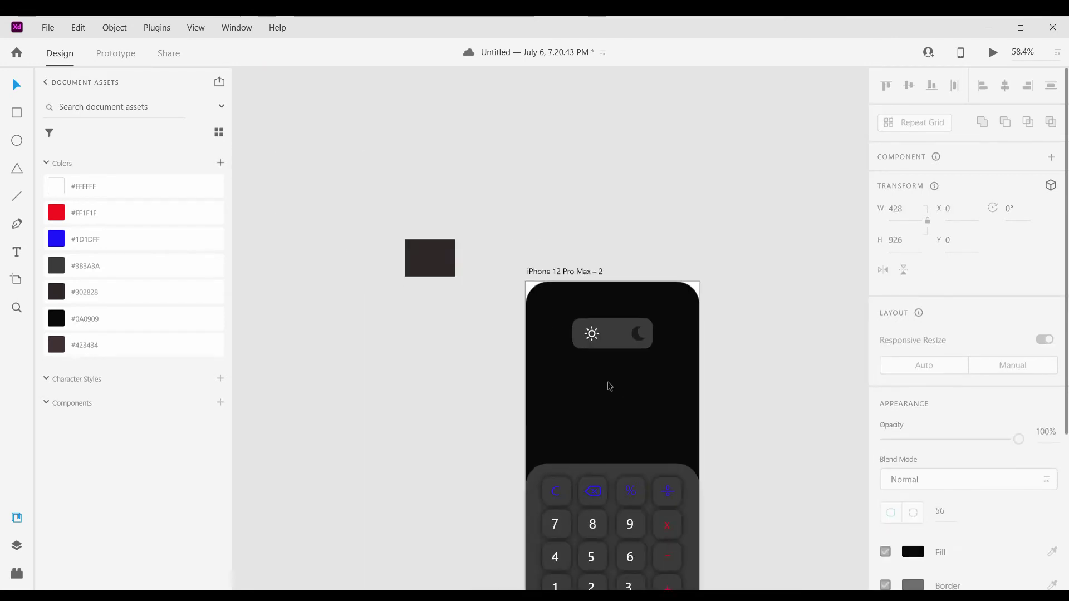
pyautogui.hscroll(2, 609, 386)
pyautogui.scroll(8, 520, 360)
pyautogui.moveTo(544, 351); pyautogui.dragTo(300, 226)
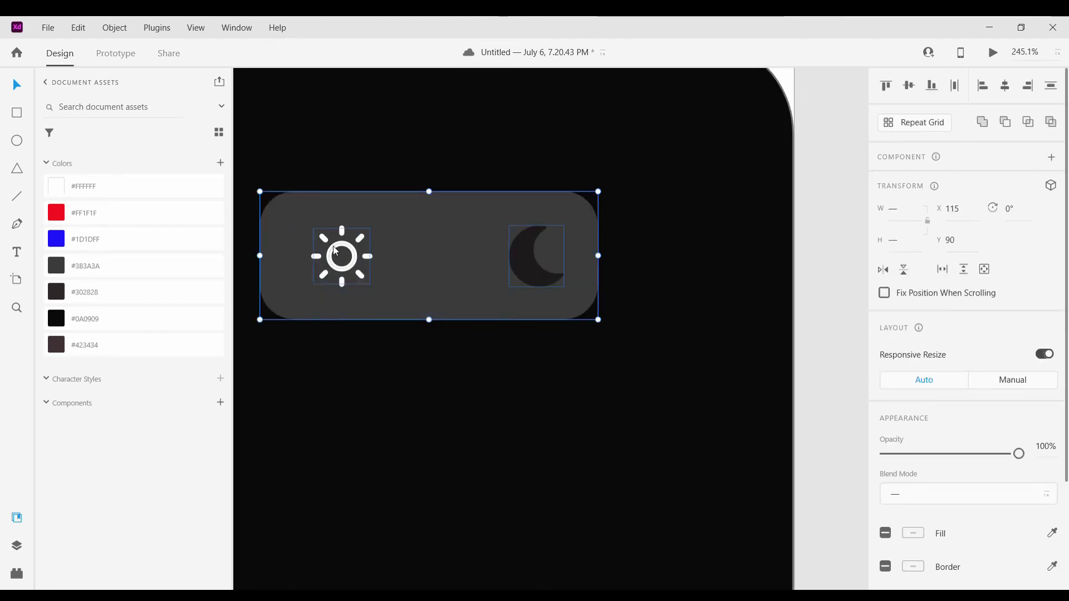
pyautogui.hotkey('ctrl', 'g')
pyautogui.click(424, 422)
# Add the text "20x2" in the black display area and place it above the keypad's rightmost keys.
pyautogui.scroll(-6, 420, 410)
pyautogui.scroll(4, 443, 360)
pyautogui.scroll(-4, 423, 345)
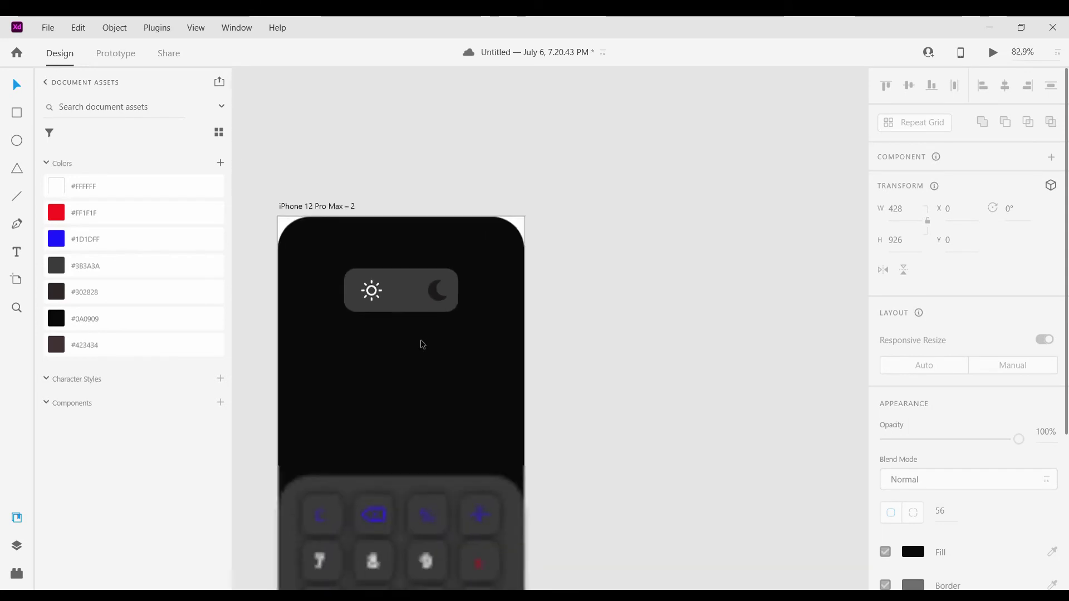
pyautogui.scroll(-1, 426, 353)
pyautogui.scroll(-4, 427, 362)
pyautogui.scroll(6, 401, 371)
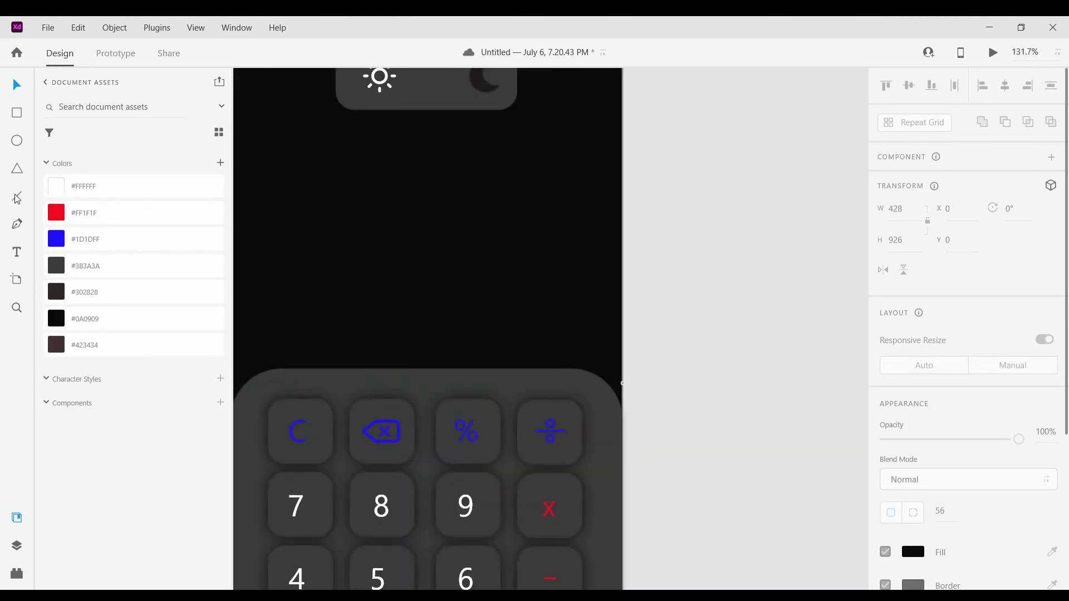
pyautogui.moveTo(433, 222); pyautogui.dragTo(524, 258)
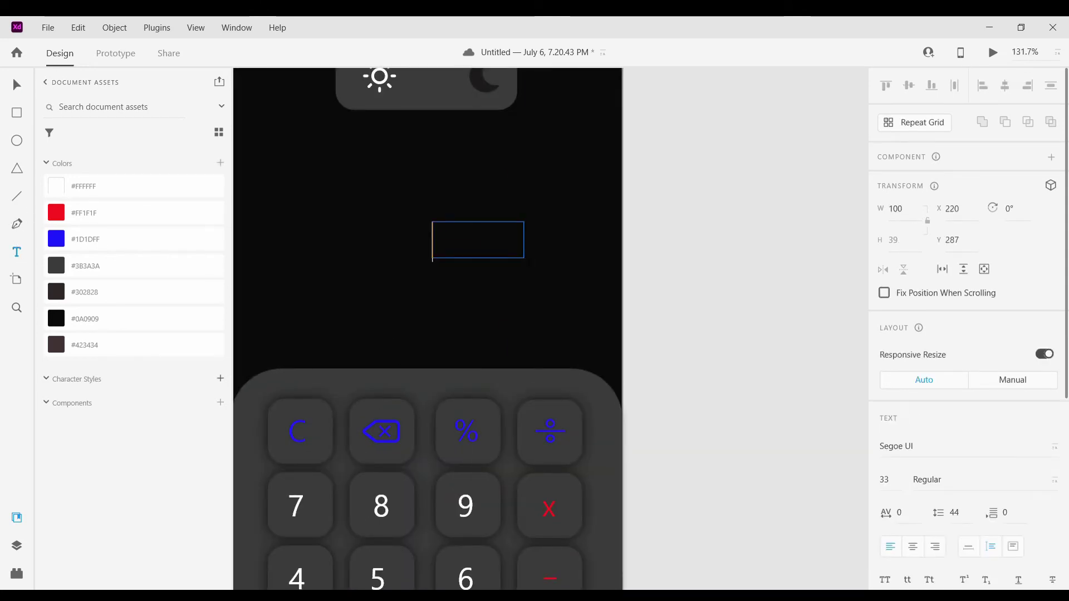
pyautogui.write('20')
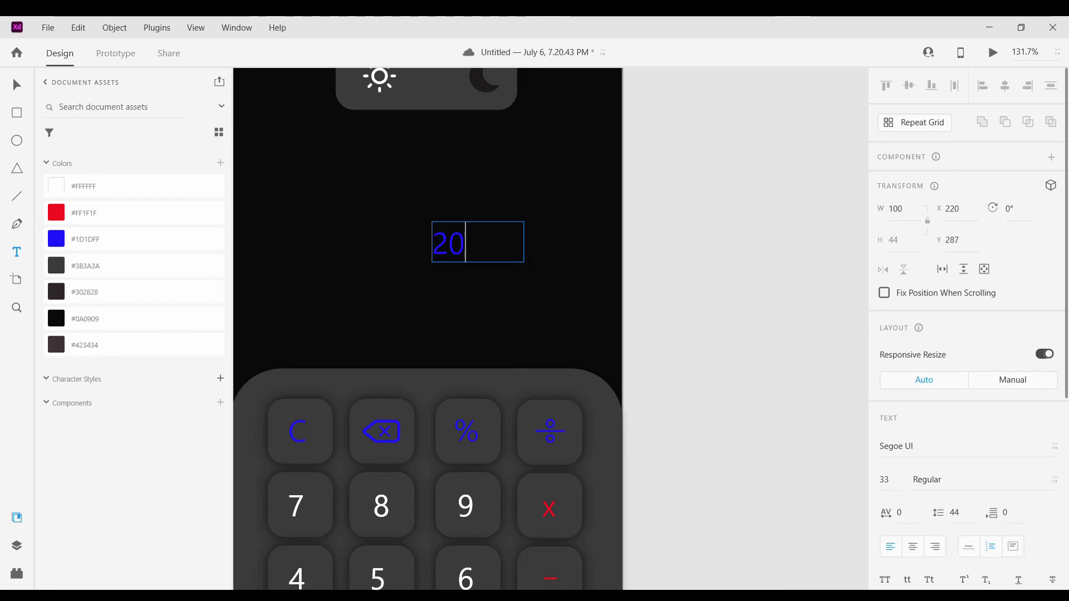
pyautogui.write('x2')
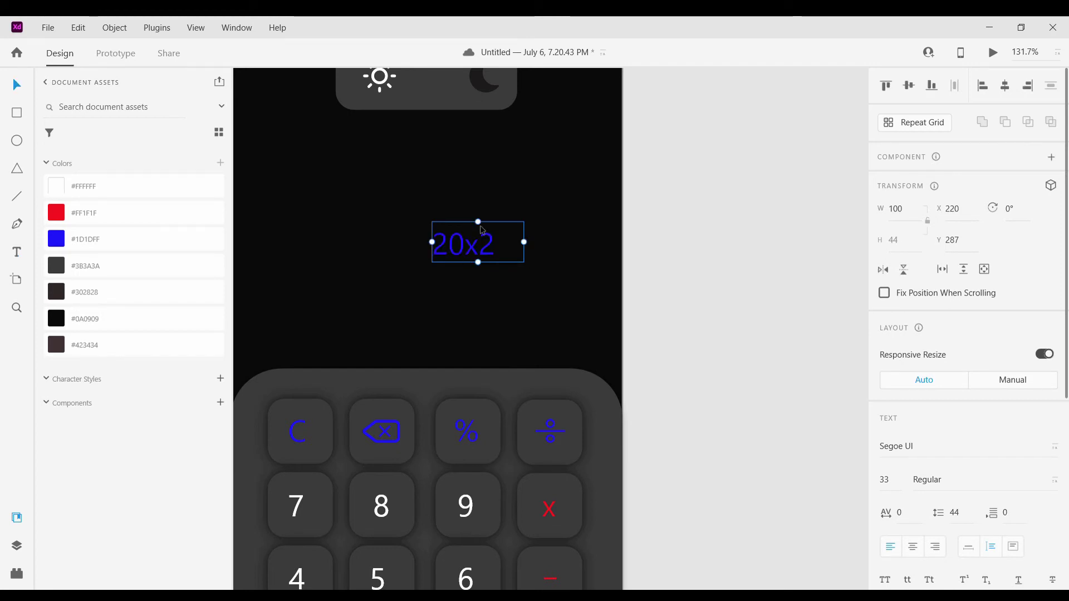
pyautogui.moveTo(483, 230); pyautogui.dragTo(551, 250)
# Duplicate the "20x2" text directly below itself and change the copy to "40".
pyautogui.moveTo(534, 299); pyautogui.dragTo(547, 291)
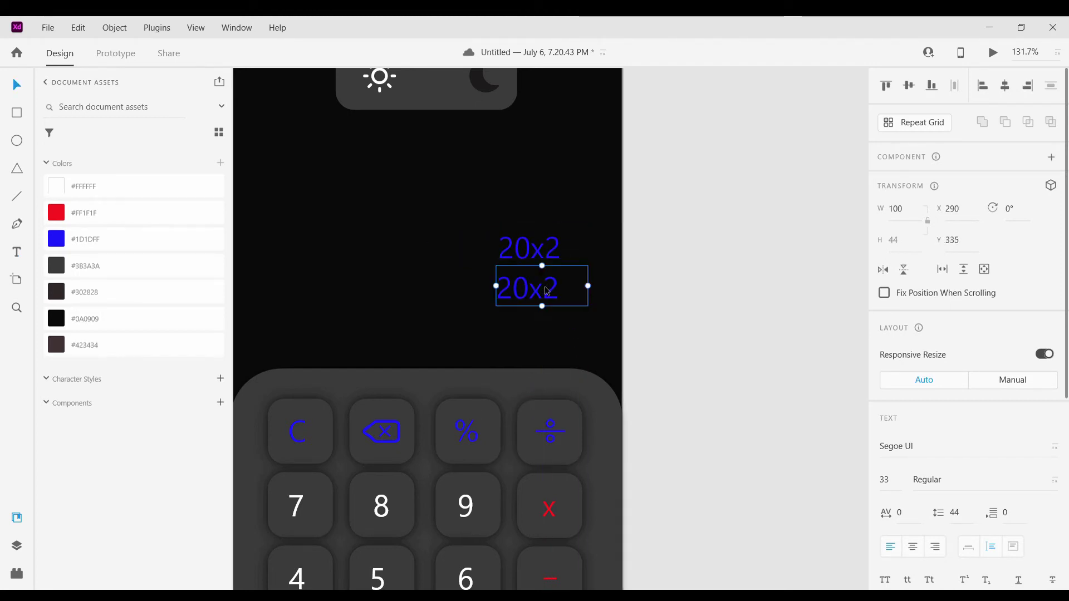
pyautogui.doubleClick(547, 292)
pyautogui.press('BackSpace')
pyautogui.write('40')
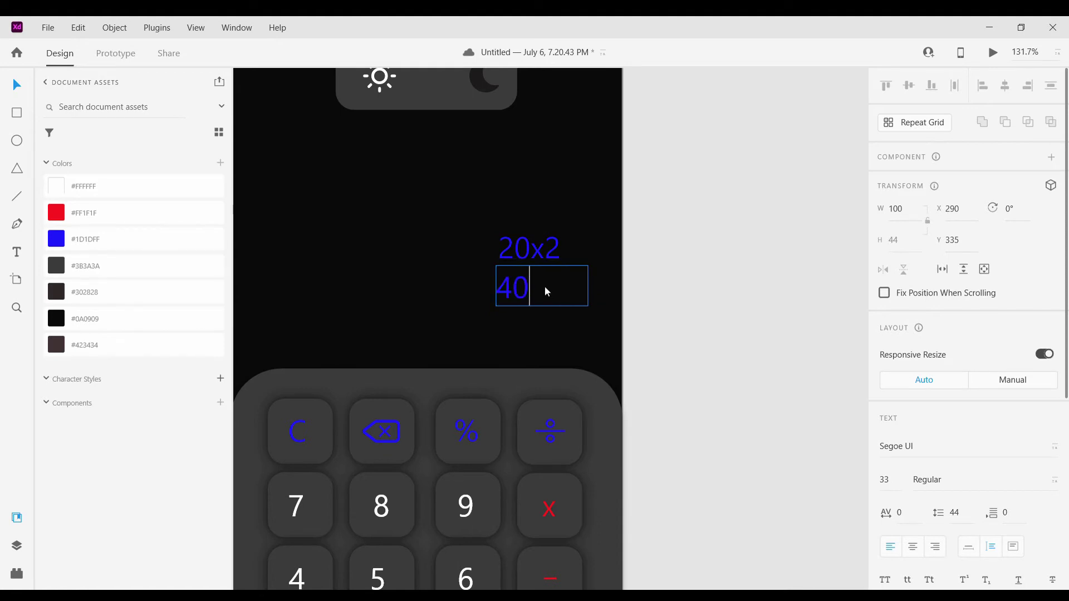
pyautogui.press('Escape')
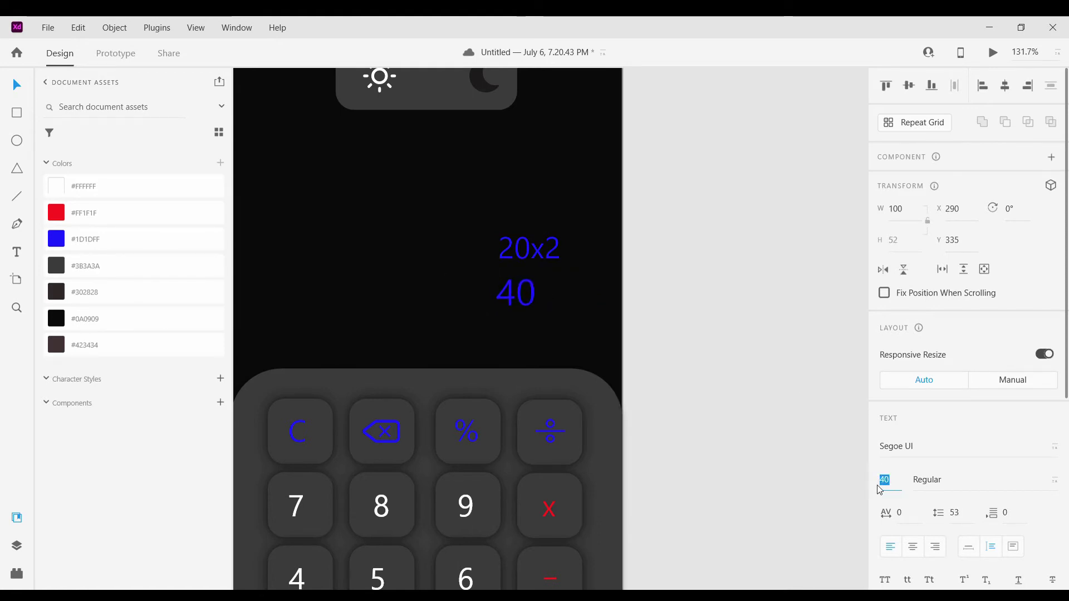
# Set the "40" result text's font size to 66 and adjust its position under the "20x2" text.
pyautogui.write('66')
pyautogui.moveTo(550, 321); pyautogui.dragTo(552, 319)
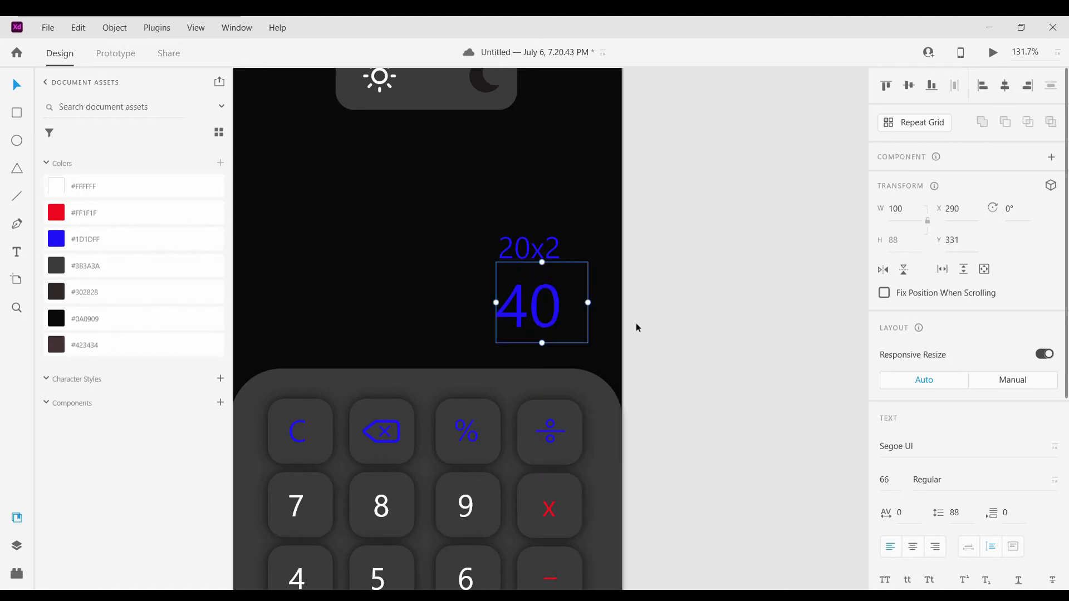
pyautogui.click(638, 327)
# Colour the digits 20 and 2 of the "20x2" text white (#FFFFFF), leaving the x blue.
pyautogui.doubleClick(525, 249)
pyautogui.click(78, 189)
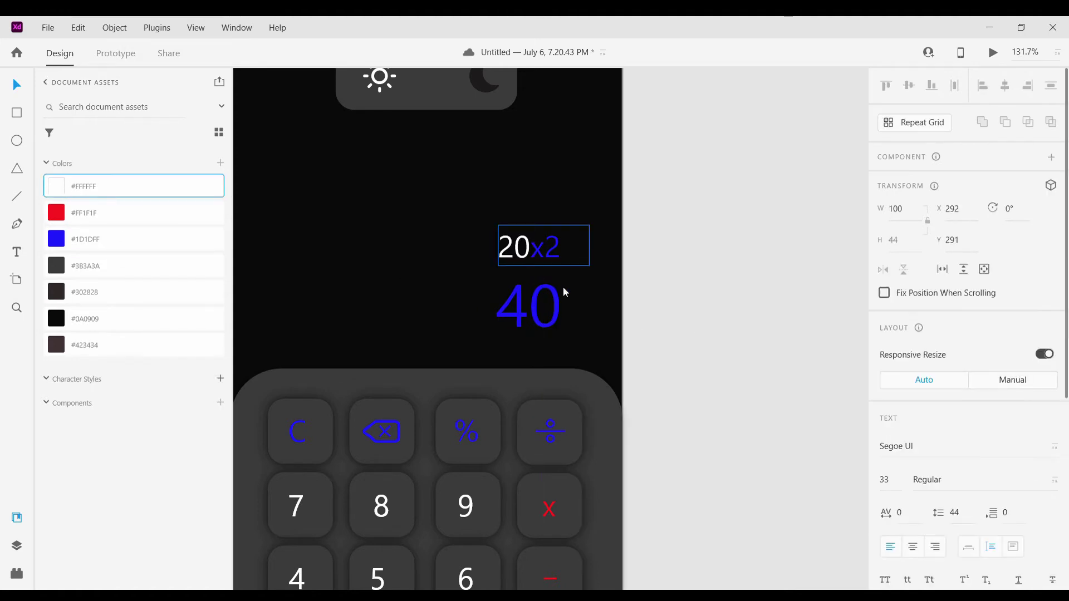
pyautogui.click(545, 245)
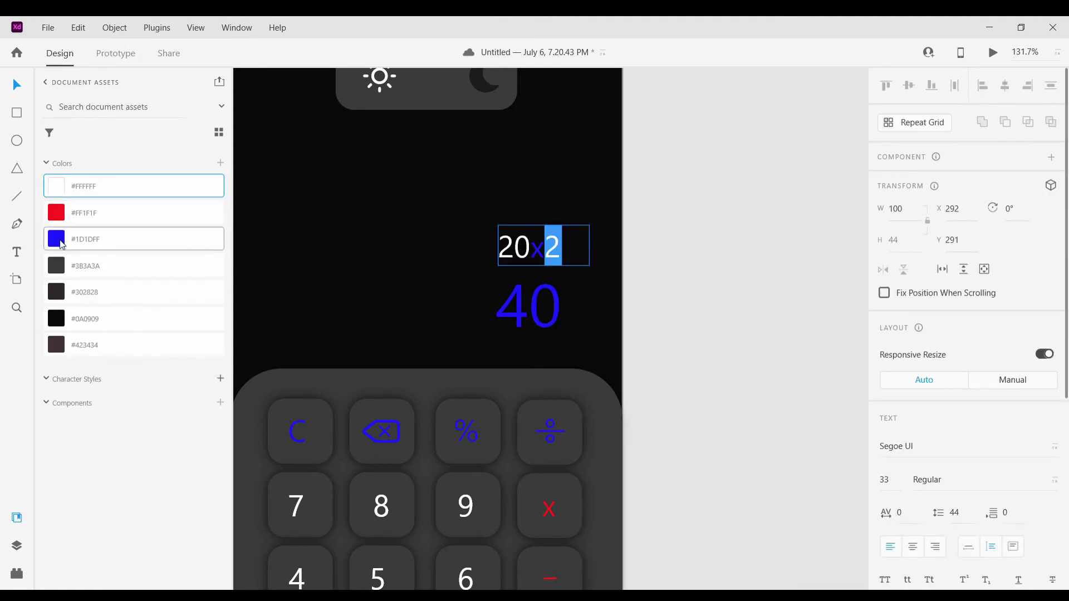
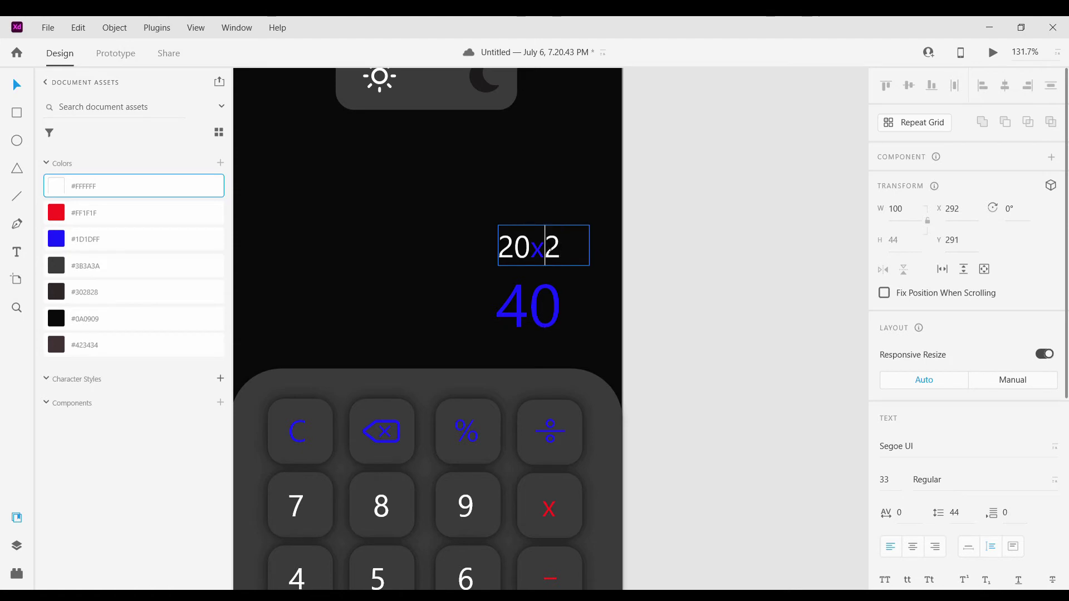
# Fill the "40" result text with the orange sampled from the keypad's undo icon.
pyautogui.click(529, 306)
pyautogui.click(529, 305)
pyautogui.scroll(-3, 749, 459)
pyautogui.scroll(-5, 699, 451)
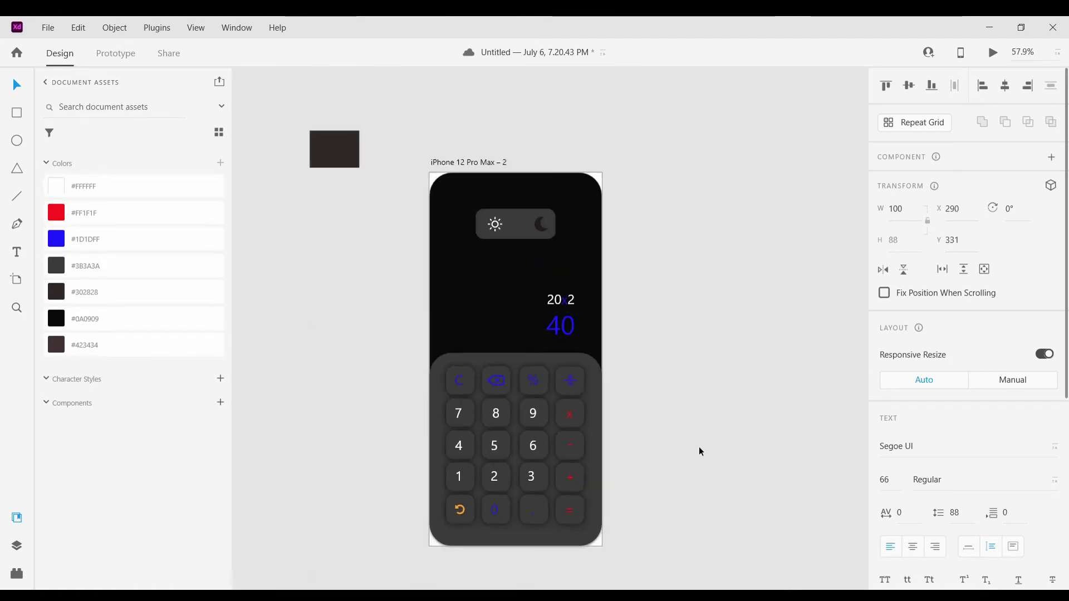
pyautogui.scroll(-1, 700, 451)
pyautogui.scroll(-5, 969, 335)
pyautogui.click(1052, 436)
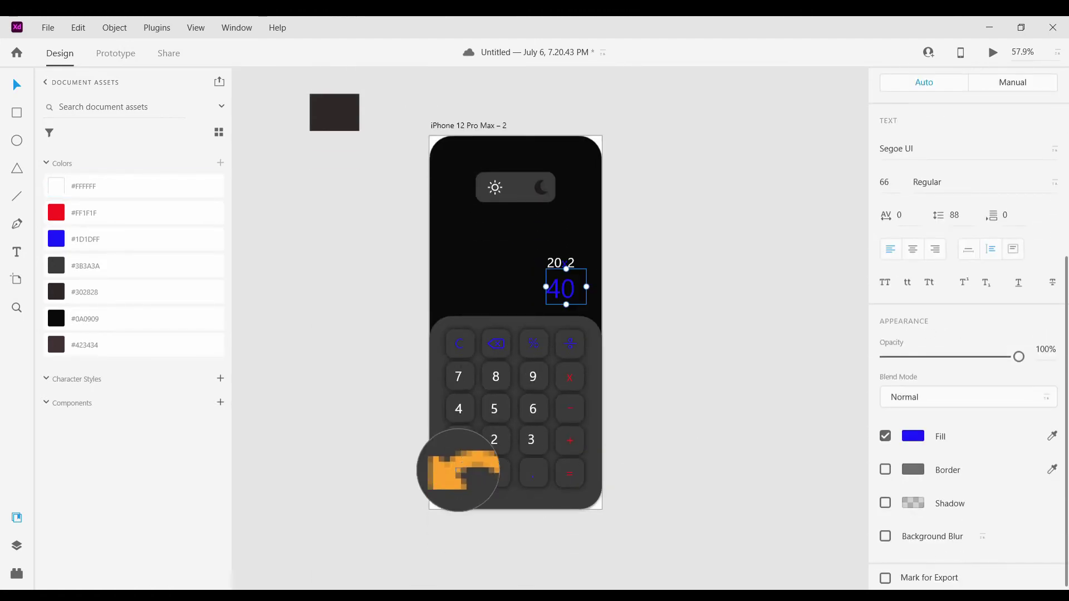
pyautogui.click(457, 470)
# Change the "40" result text's fill to near-white and set its font weight to Bold.
pyautogui.scroll(2, 673, 375)
pyautogui.scroll(-3, 1032, 499)
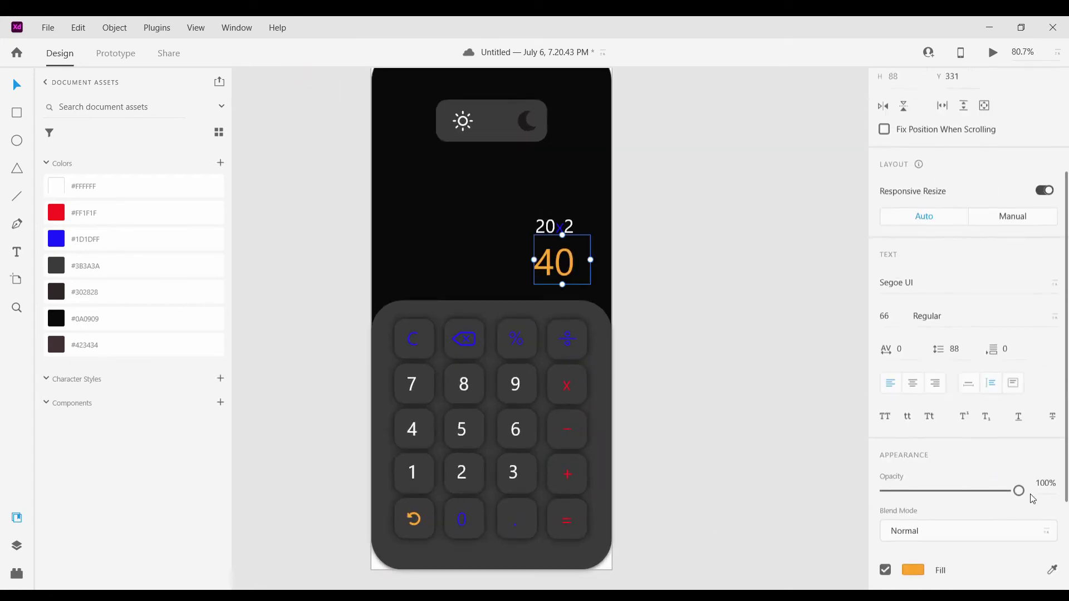
pyautogui.scroll(-1, 1033, 499)
pyautogui.click(916, 538)
pyautogui.moveTo(728, 404); pyautogui.dragTo(706, 390)
pyautogui.click(988, 506)
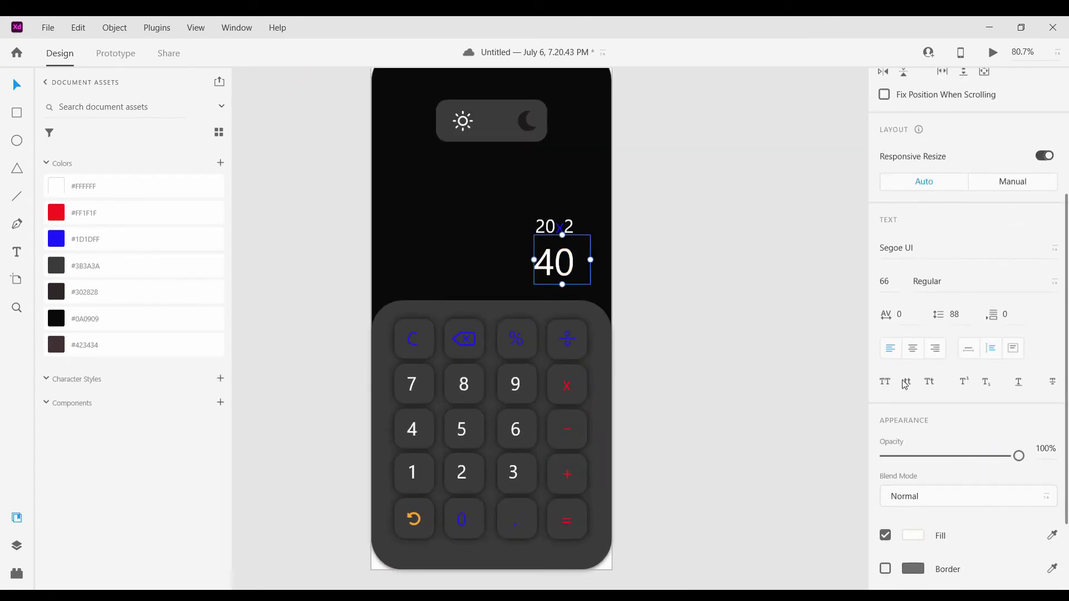
pyautogui.click(722, 311)
pyautogui.scroll(5, 563, 282)
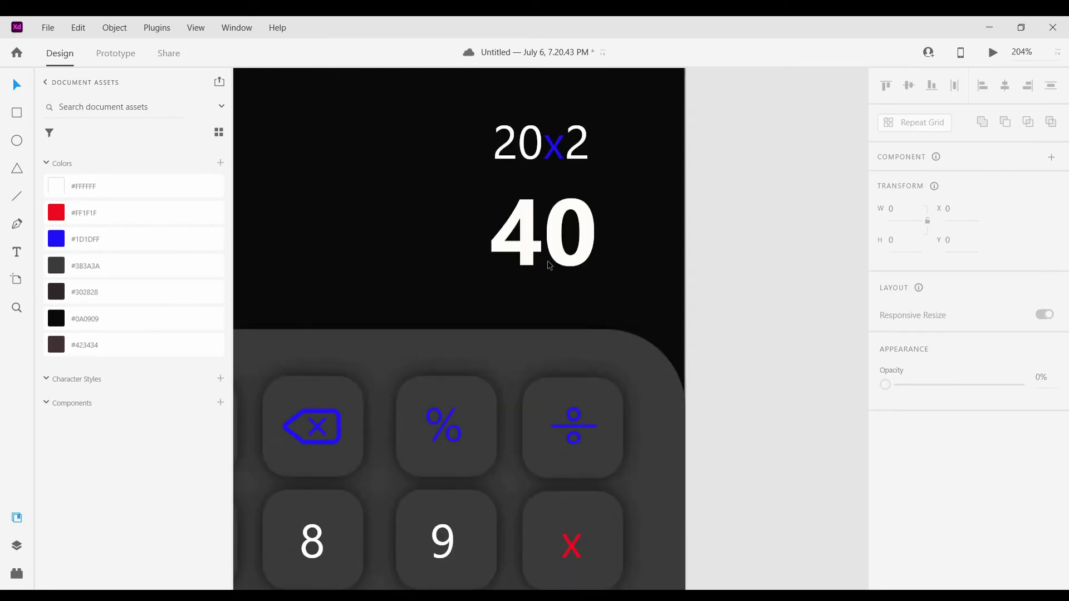
pyautogui.click(548, 261)
# Duplicate the iPhone 12 Pro Max – 2 artboard beside the original.
pyautogui.scroll(-6, 794, 371)
pyautogui.hscroll(1, 807, 369)
pyautogui.scroll(2, 794, 370)
pyautogui.scroll(-5, 794, 368)
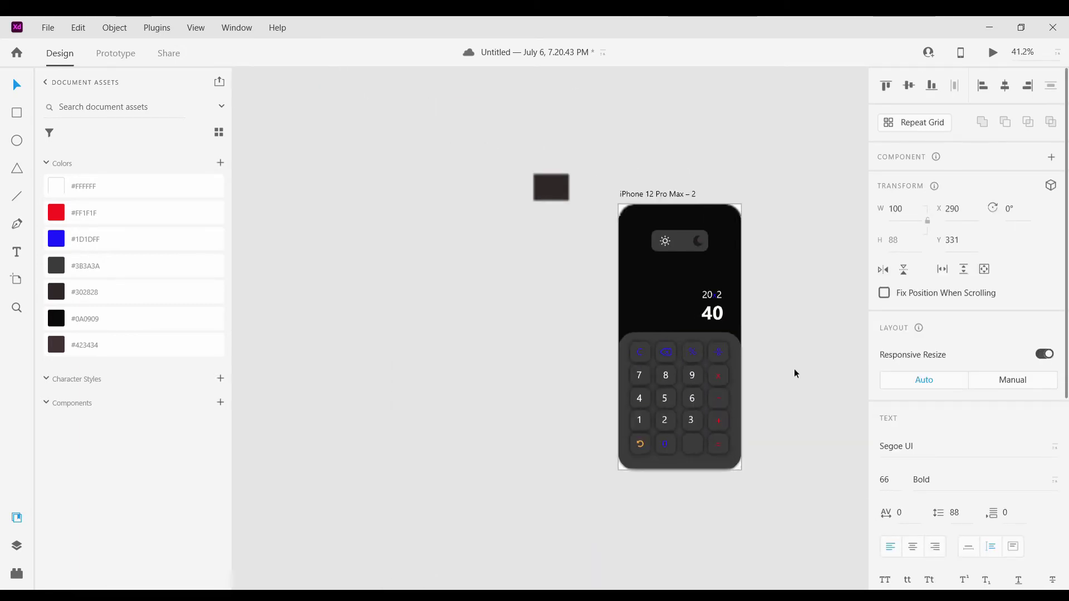
pyautogui.hscroll(1, 794, 369)
pyautogui.click(623, 195)
pyautogui.hotkey('ctrl', 'd')
pyautogui.hscroll(2, 751, 245)
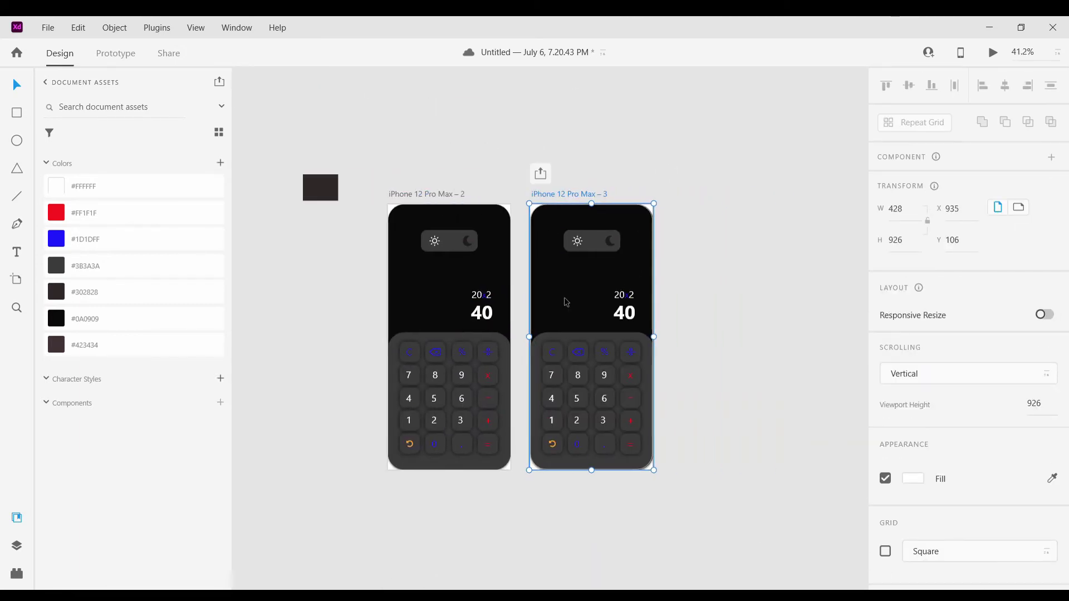
# Unlock the black background on the iPhone 12 Pro Max – 3 artboard and fill it with white (#FFFFFF).
pyautogui.click(608, 313)
pyautogui.scroll(-3, 912, 436)
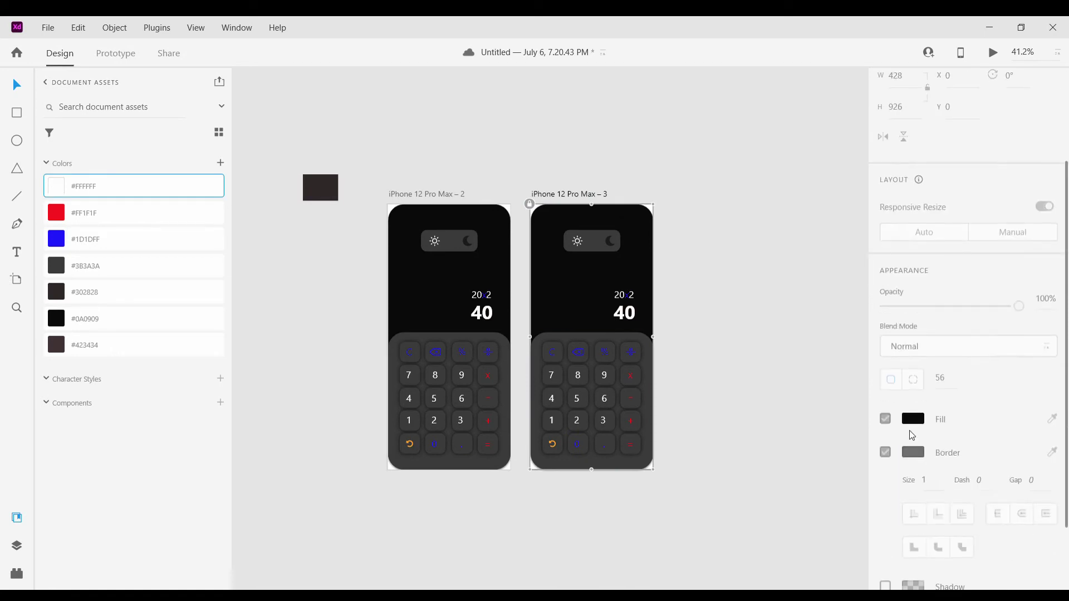
pyautogui.click(126, 87)
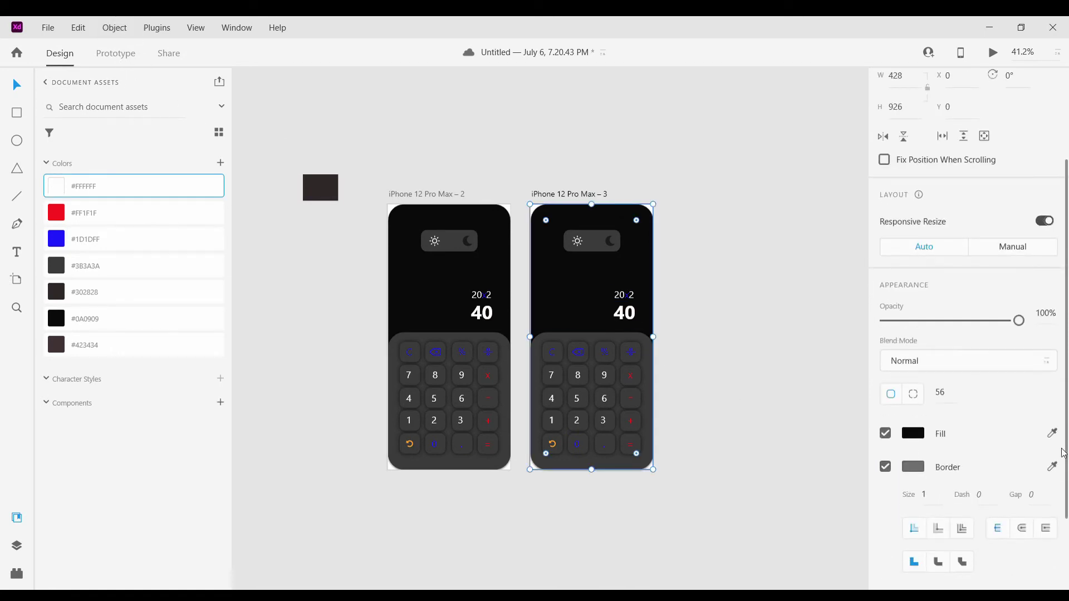
pyautogui.click(55, 186)
# Fill the theme toggle's background on iPhone 12 Pro Max – 3 with a sampled light grey.
pyautogui.scroll(5, 585, 289)
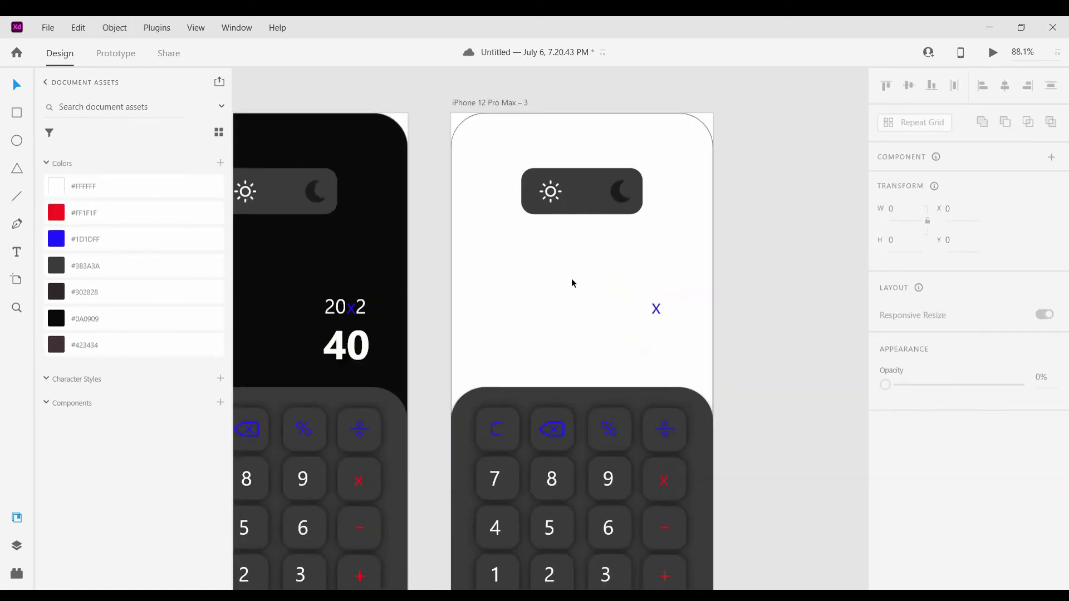
pyautogui.click(557, 196)
pyautogui.scroll(-3, 1058, 524)
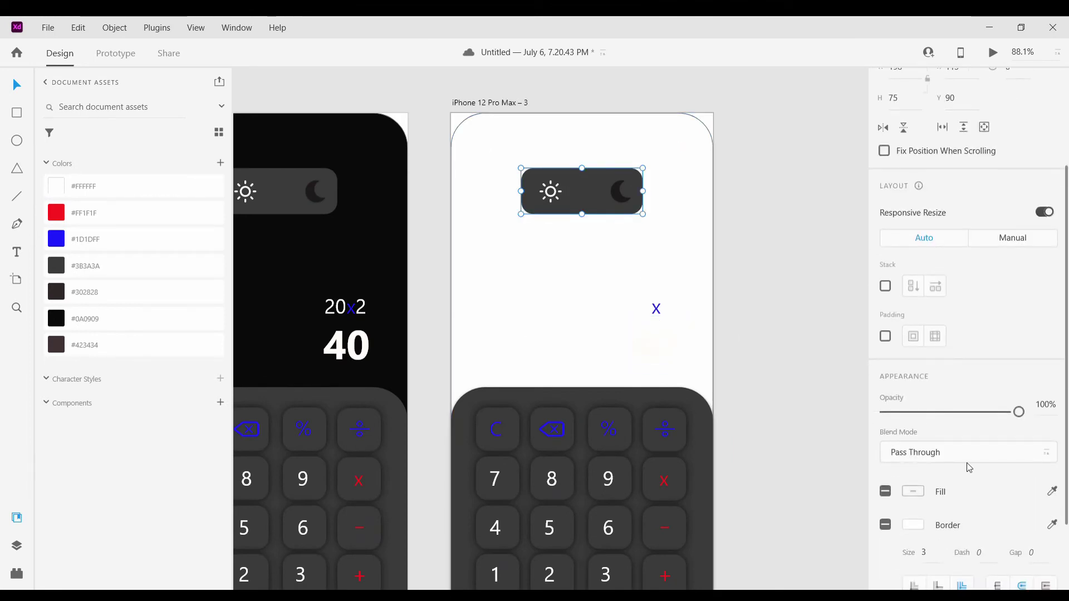
pyautogui.doubleClick(588, 194)
pyautogui.click(1050, 431)
pyautogui.click(967, 304)
pyautogui.click(723, 257)
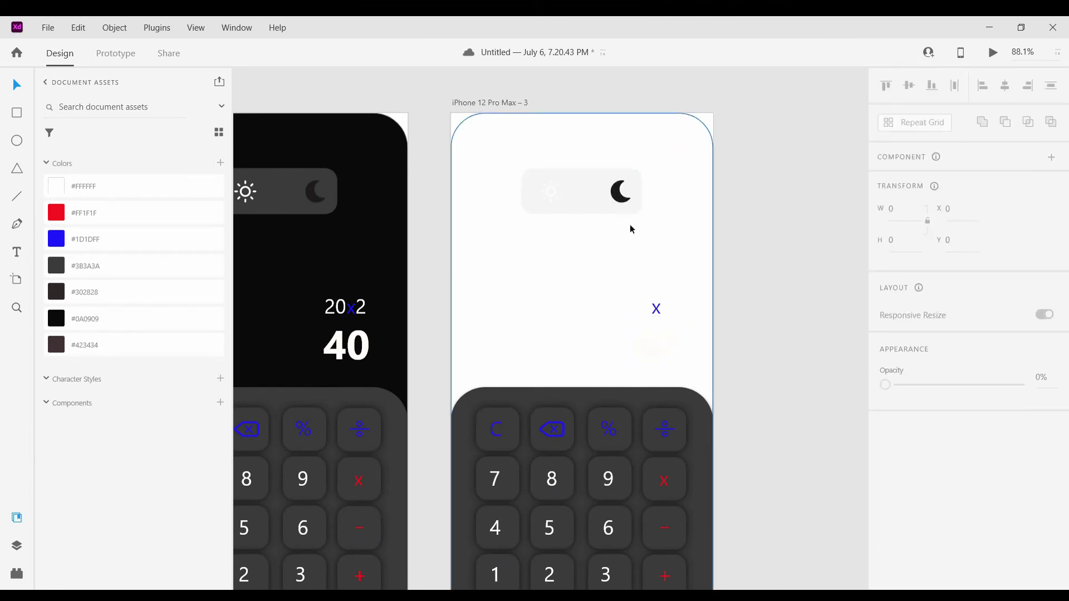
# Give the sun icon in the light artboard's toggle a dark grey border and 47% opacity.
pyautogui.scroll(5, 608, 212)
pyautogui.click(597, 201)
pyautogui.doubleClick(620, 192)
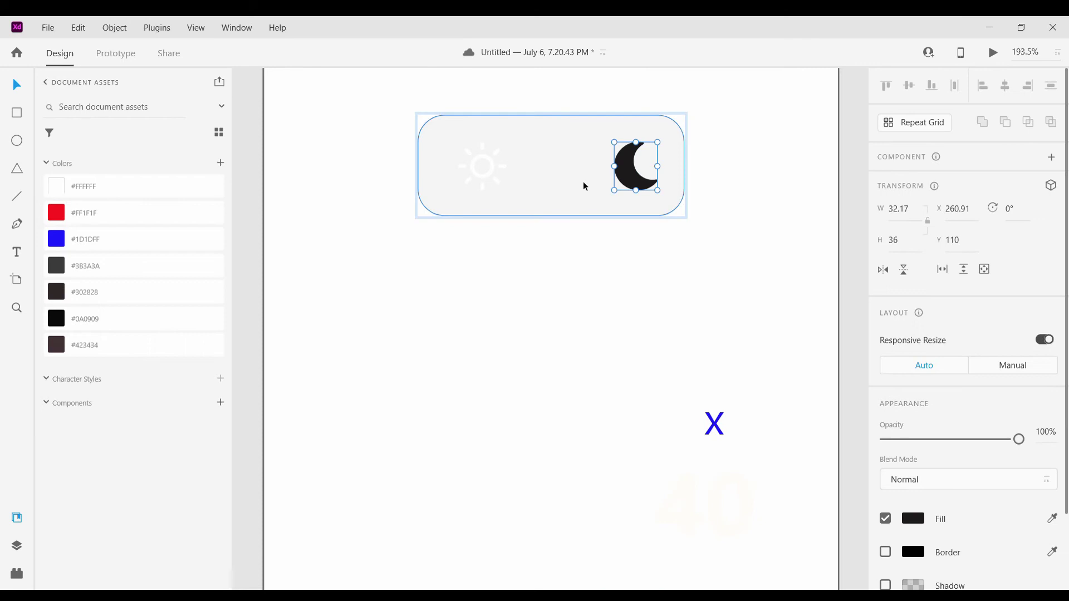
pyautogui.click(494, 177)
pyautogui.scroll(-3, 1050, 422)
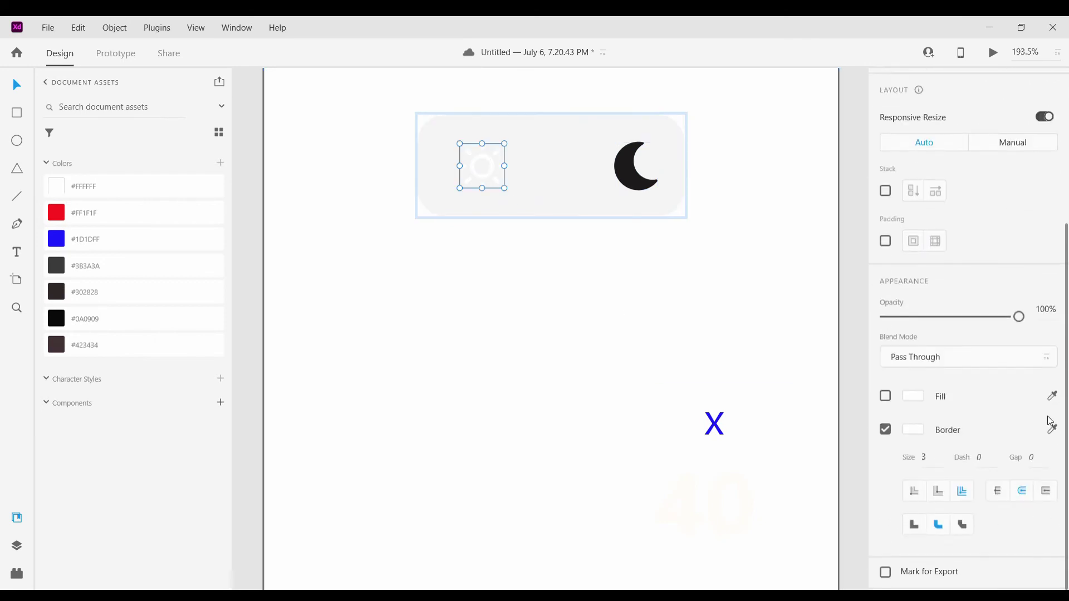
pyautogui.click(943, 317)
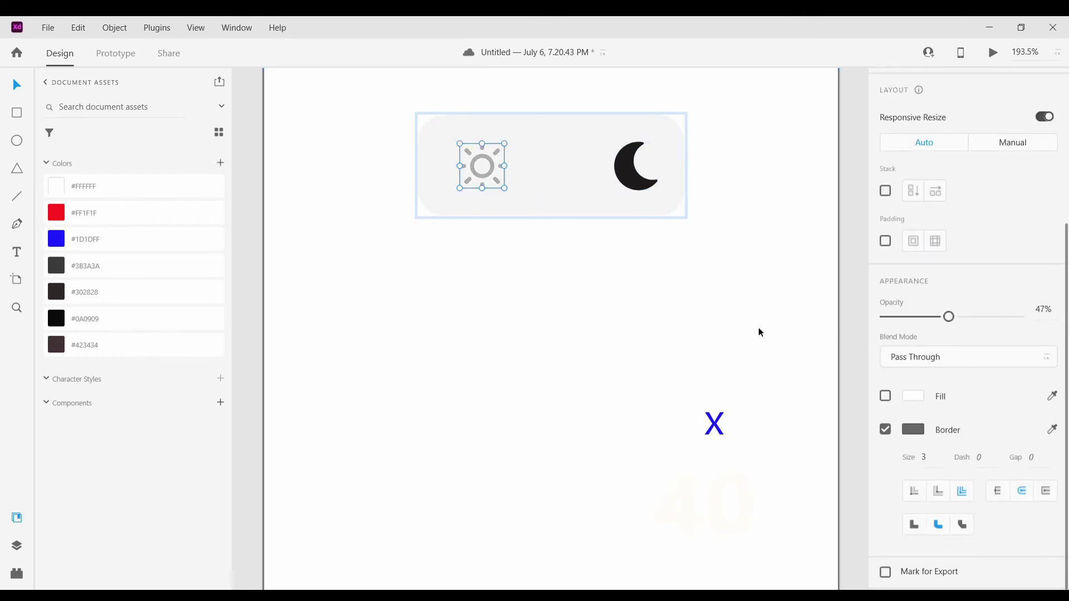
# Fill the moon icon in the iPhone 12 Pro Max – 2 toggle with white.
pyautogui.scroll(-6, 718, 328)
pyautogui.hscroll(1, 719, 328)
pyautogui.click(486, 291)
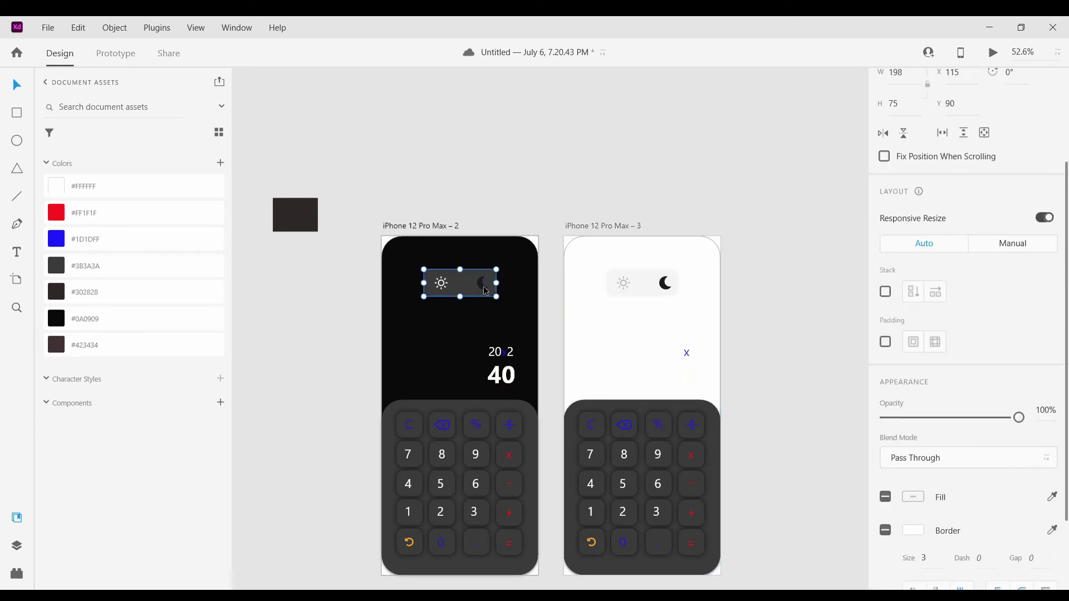
pyautogui.doubleClick(486, 290)
pyautogui.click(913, 433)
pyautogui.click(705, 342)
# Dim the sun icon in the dark artboard's toggle by lowering its opacity.
pyautogui.click(443, 287)
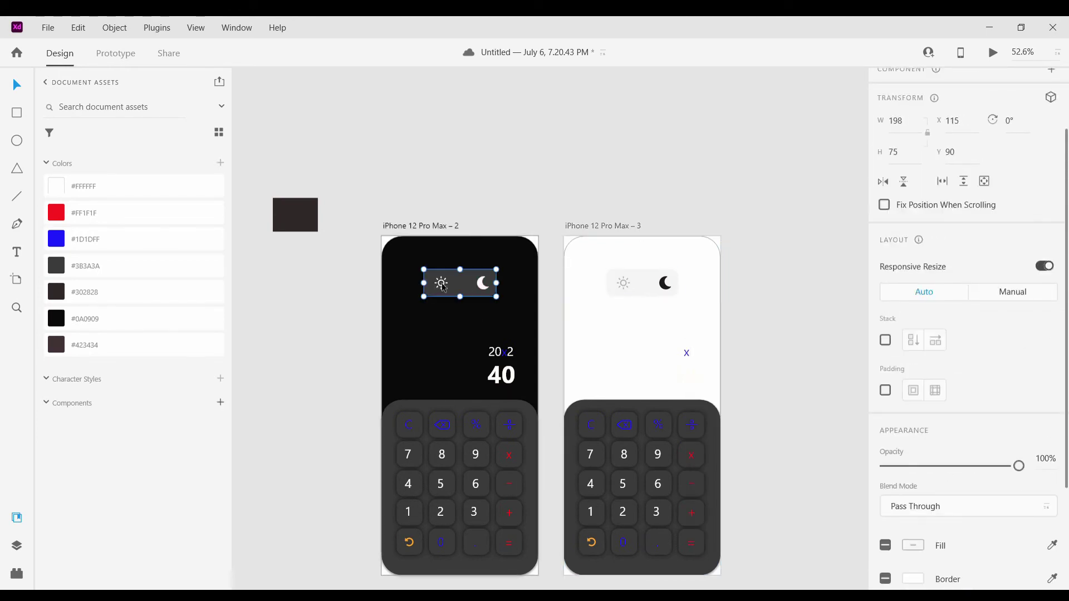
pyautogui.scroll(5, 443, 287)
pyautogui.doubleClick(470, 279)
pyautogui.scroll(-3, 971, 413)
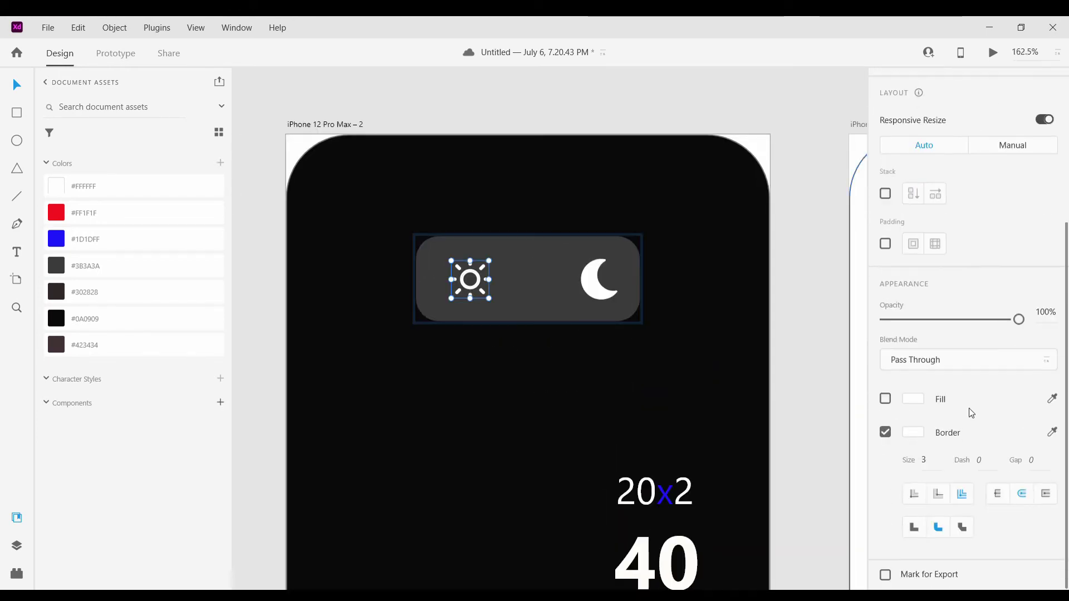
pyautogui.click(1056, 432)
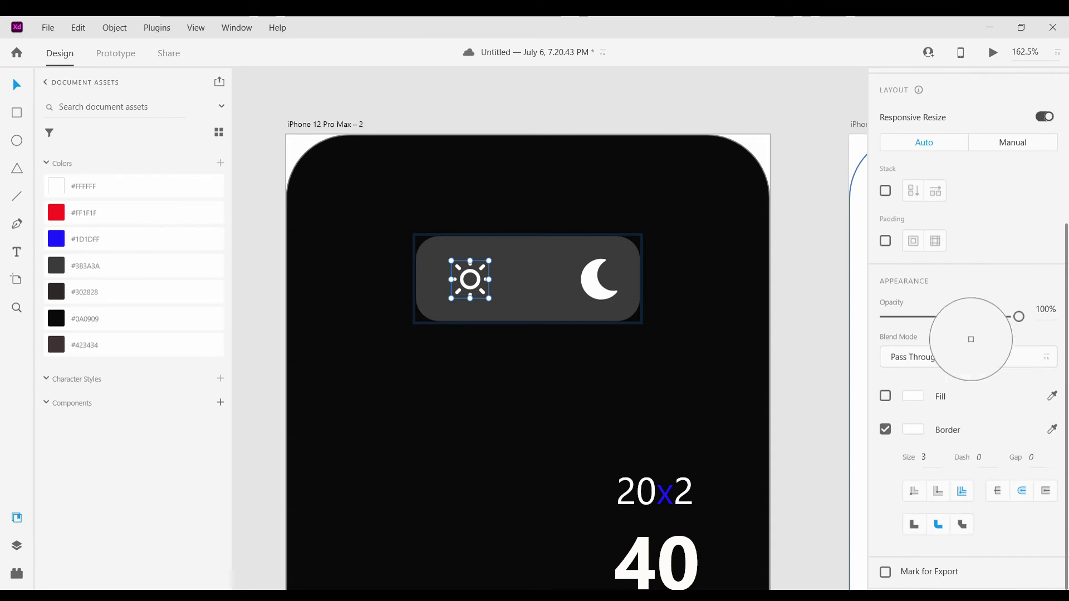
pyautogui.click(967, 315)
pyautogui.click(594, 362)
pyautogui.scroll(-5, 594, 363)
# Darken the sun icon's border and lower the moon icon's opacity to 28% in the iPhone 12 Pro Max – 3 toggle.
pyautogui.hscroll(2, 680, 374)
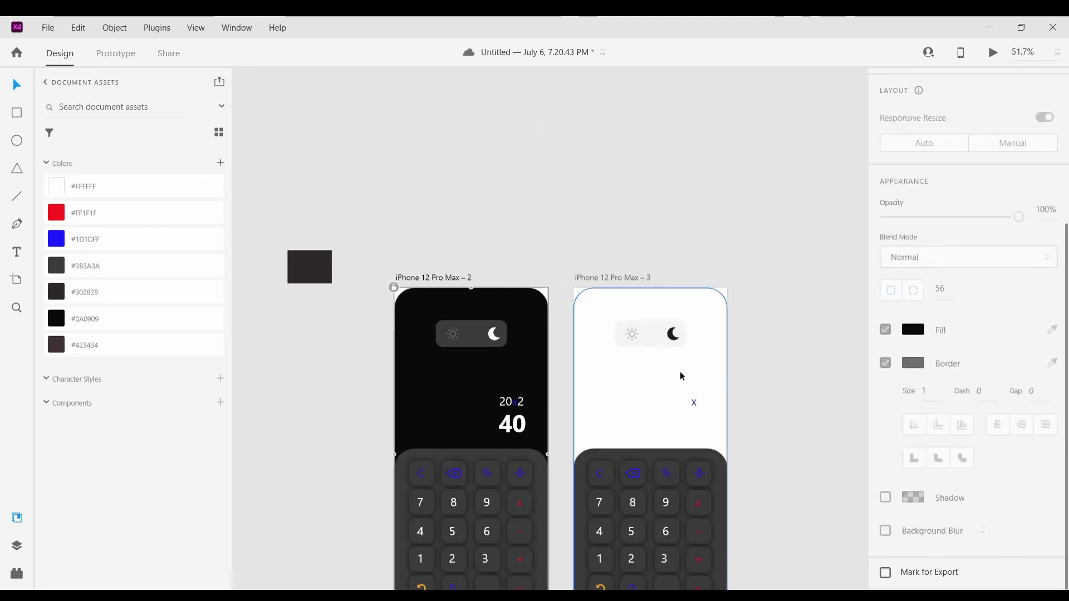
pyautogui.scroll(5, 618, 336)
pyautogui.doubleClick(609, 335)
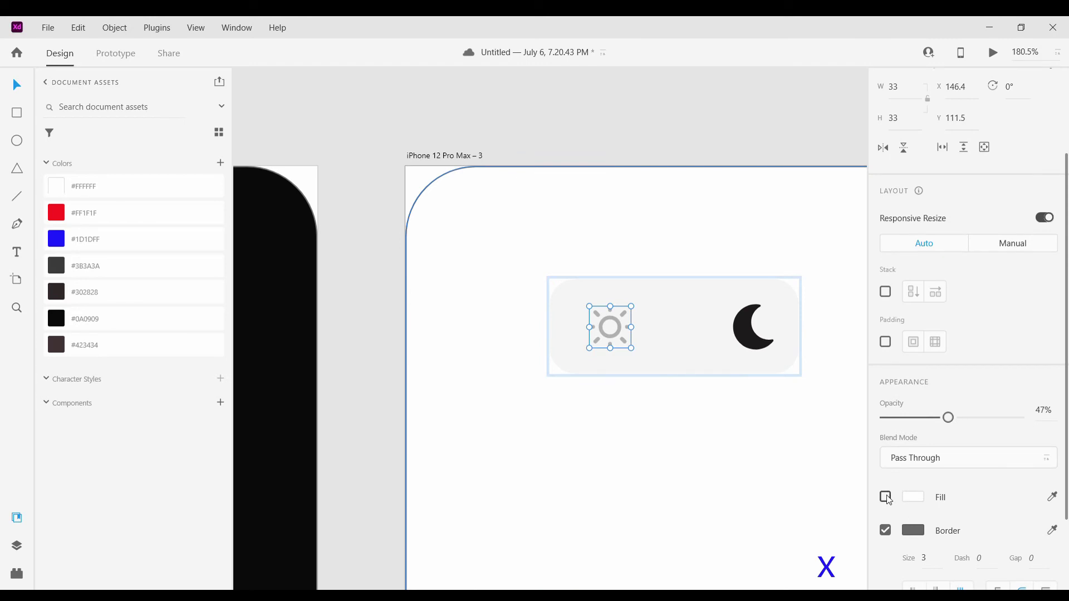
pyautogui.click(913, 530)
pyautogui.moveTo(733, 421)
pyautogui.mouseDown()
pyautogui.moveTo(678, 374)
pyautogui.moveTo(725, 482)
pyautogui.mouseUp()
pyautogui.click(764, 341)
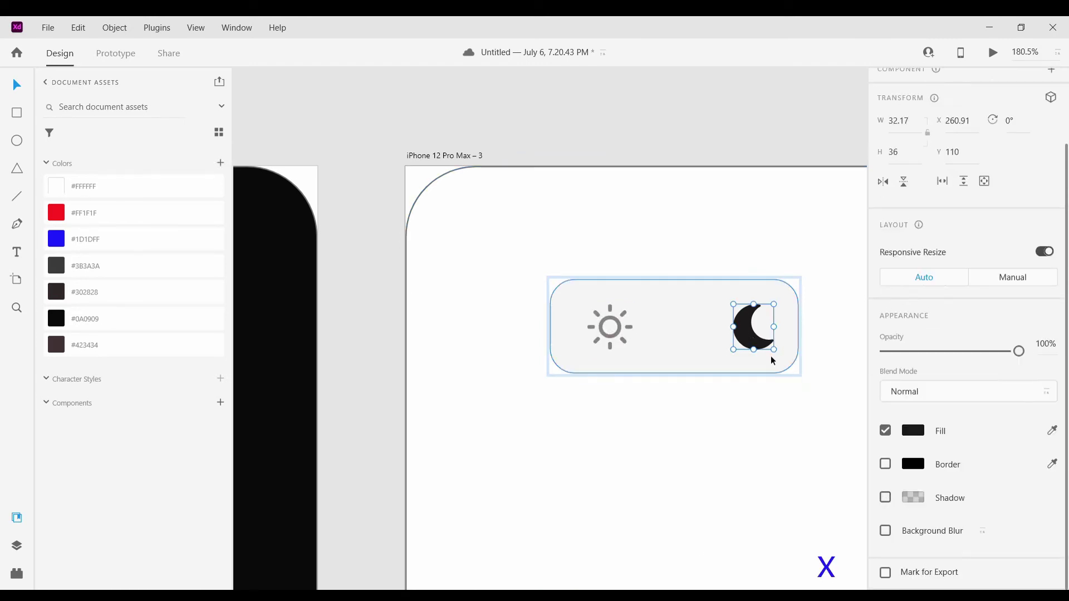
pyautogui.click(710, 427)
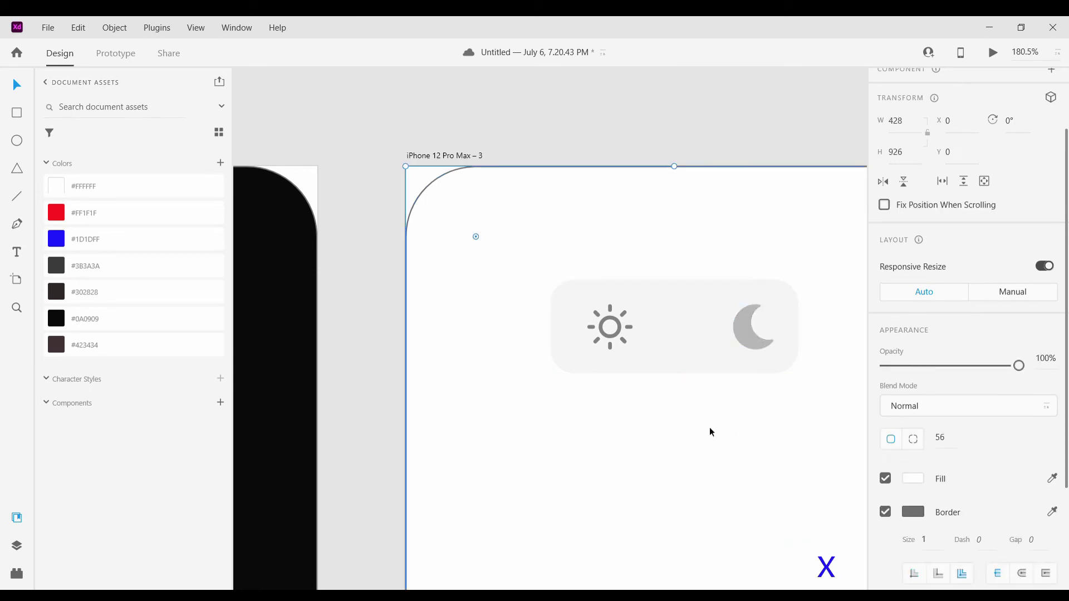
# Fill the light artboard's toggle background with the saved dark grey #3B3A3A.
pyautogui.scroll(-3, 686, 399)
pyautogui.scroll(5, 676, 393)
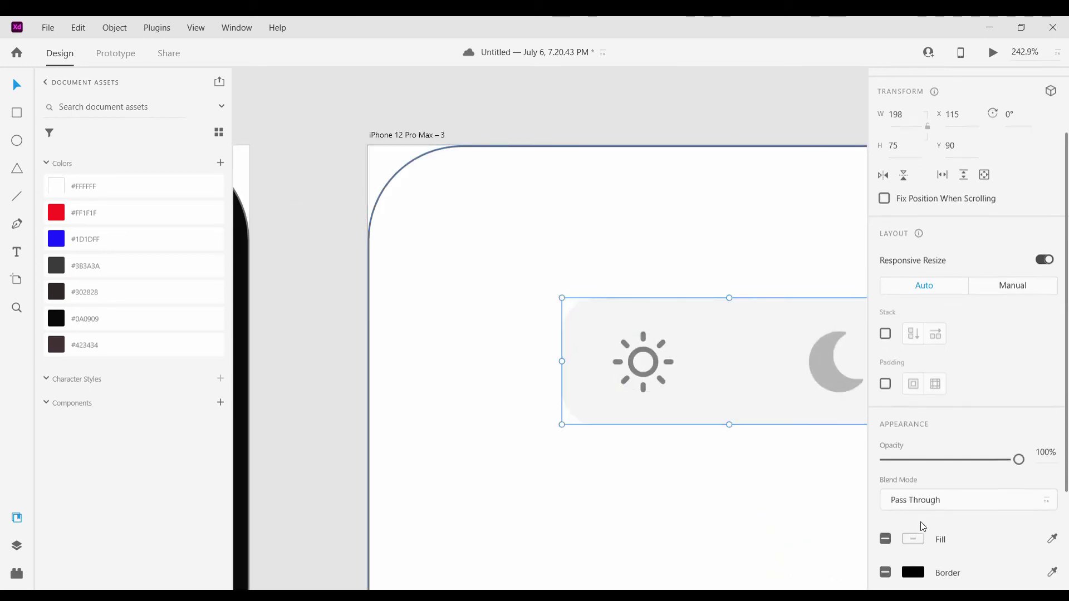
pyautogui.doubleClick(699, 358)
pyautogui.click(911, 430)
pyautogui.click(133, 266)
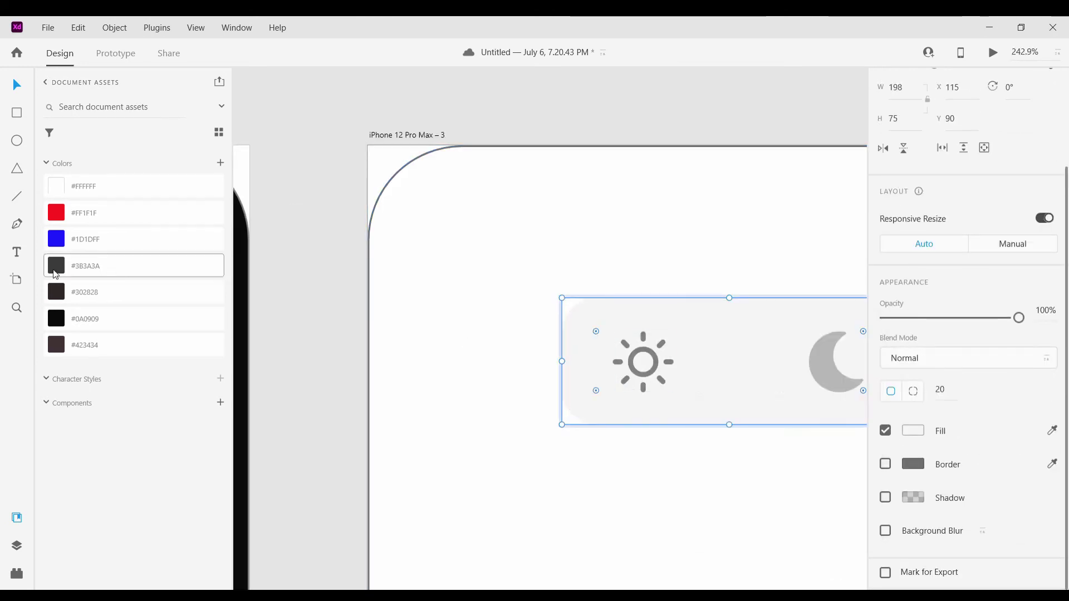
pyautogui.click(807, 460)
# Set the light artboard's sun icon border to #FFFFFF and its opacity to 100%.
pyautogui.scroll(5, 807, 460)
pyautogui.click(466, 261)
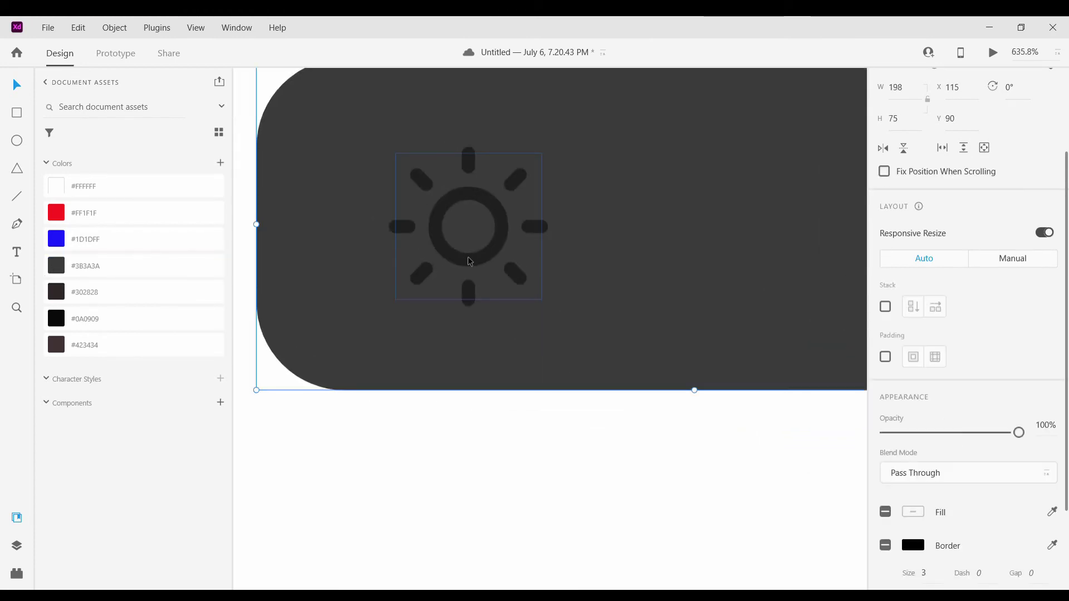
pyautogui.click(904, 531)
pyautogui.moveTo(745, 430); pyautogui.dragTo(649, 358)
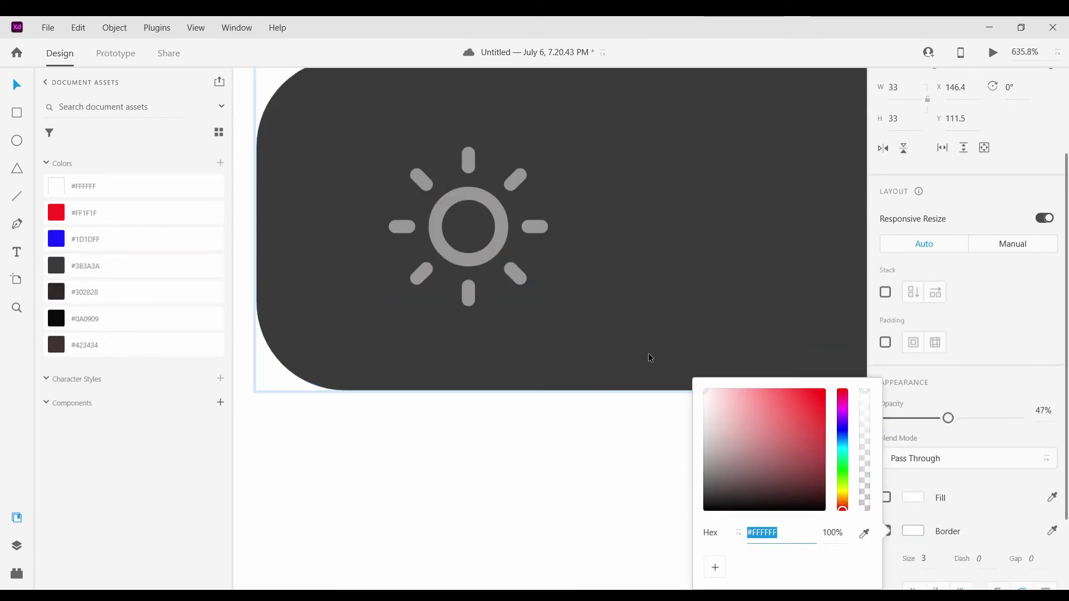
pyautogui.moveTo(968, 415); pyautogui.dragTo(1025, 417)
pyautogui.click(677, 430)
pyautogui.scroll(-10, 674, 430)
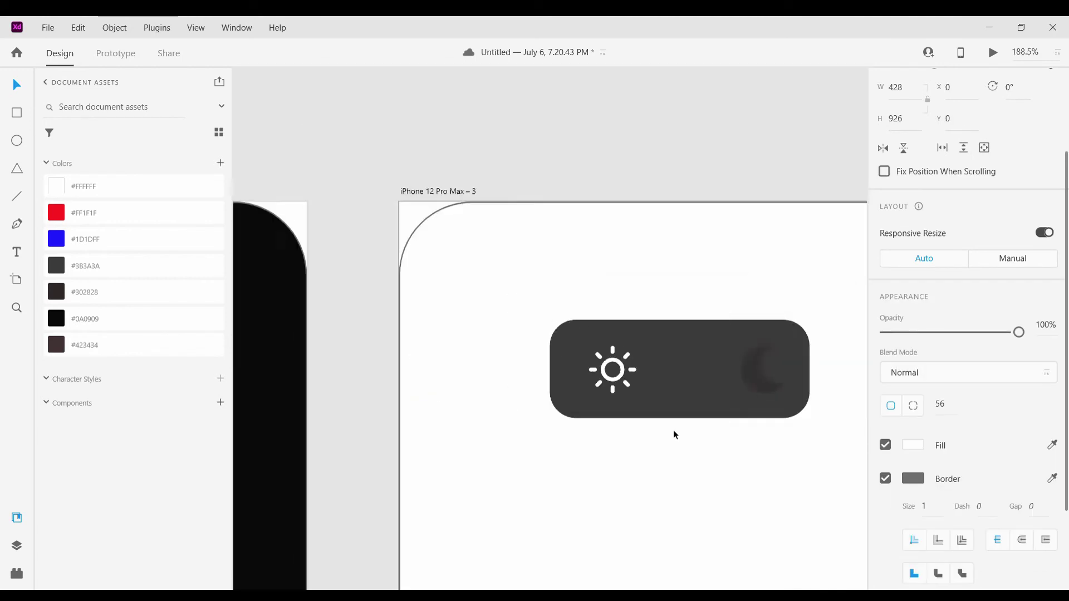
pyautogui.hscroll(2, 672, 430)
pyautogui.click(565, 402)
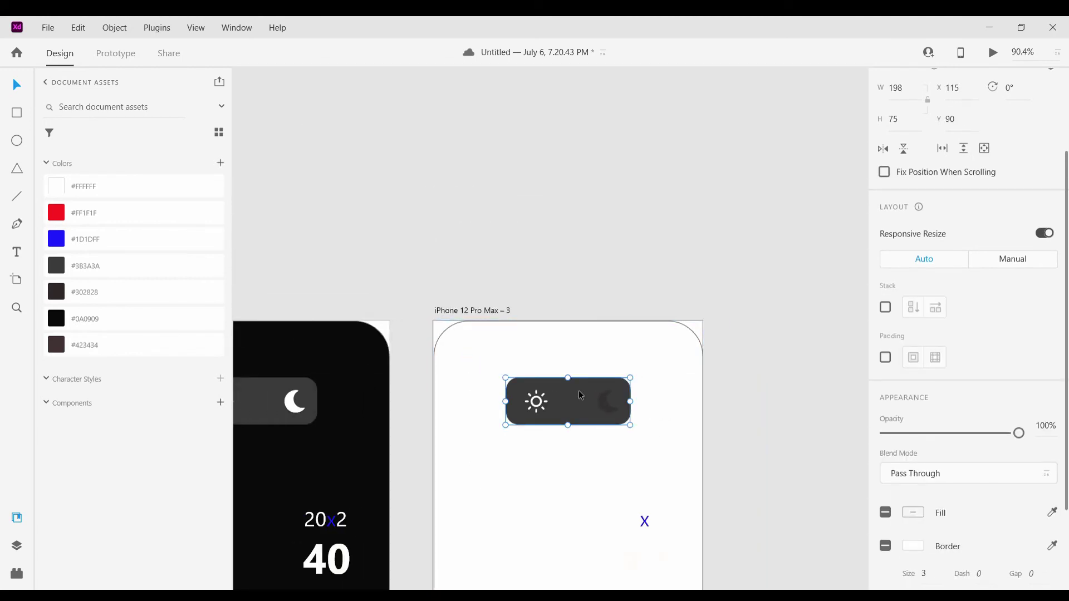
pyautogui.doubleClick(580, 390)
pyautogui.click(275, 400)
pyautogui.click(439, 286)
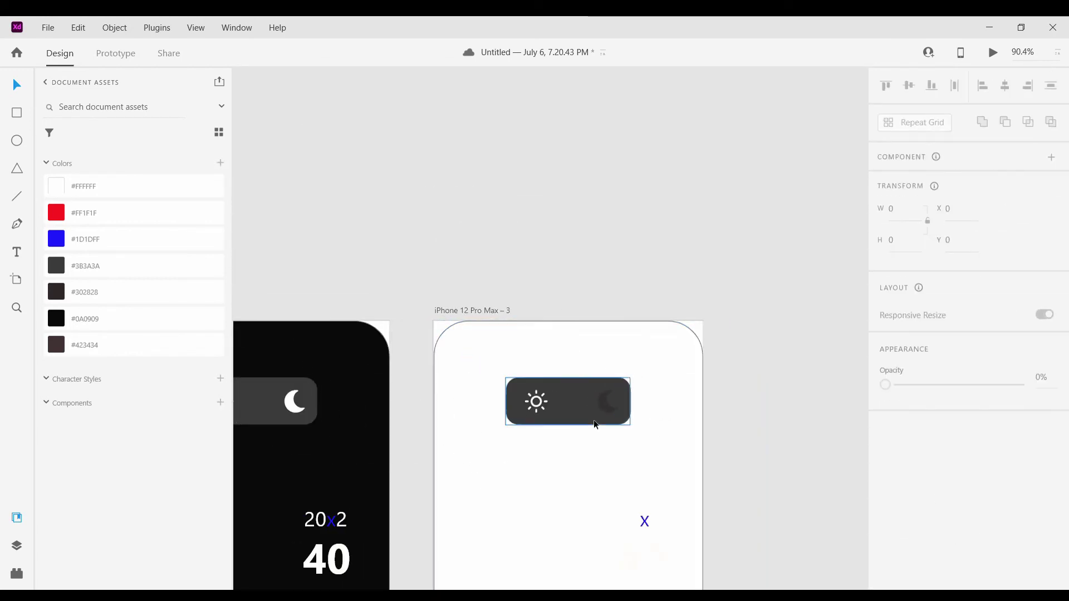
# Fill the moon icon in the light artboard's toggle with a sampled light grey and reduce its opacity to about 14%.
pyautogui.scroll(3, 607, 411)
pyautogui.click(619, 416)
pyautogui.doubleClick(611, 414)
pyautogui.scroll(-2, 926, 533)
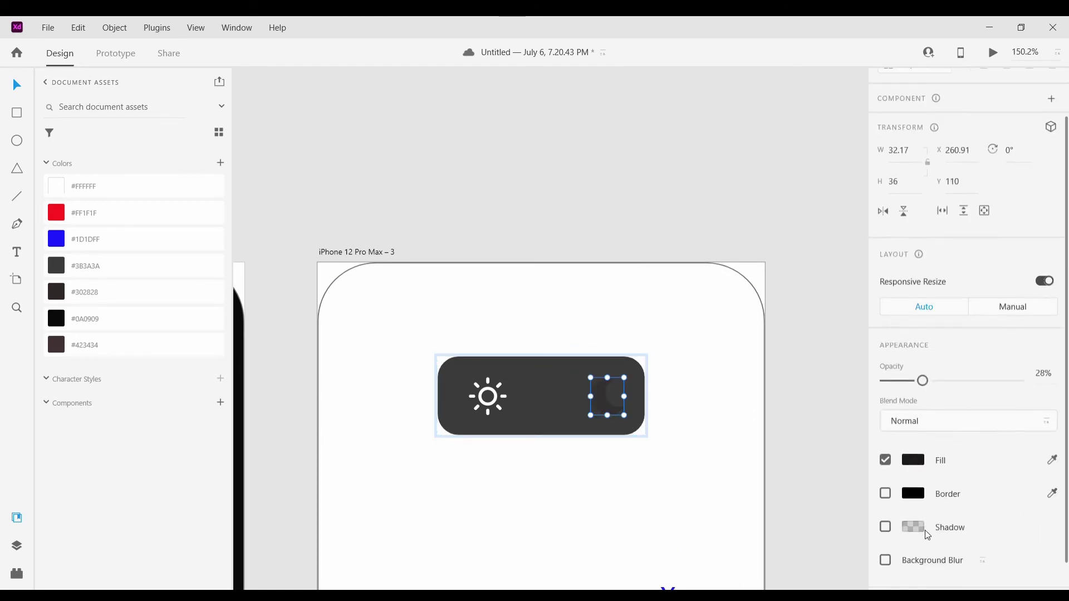
pyautogui.click(913, 458)
pyautogui.click(1052, 457)
pyautogui.click(988, 370)
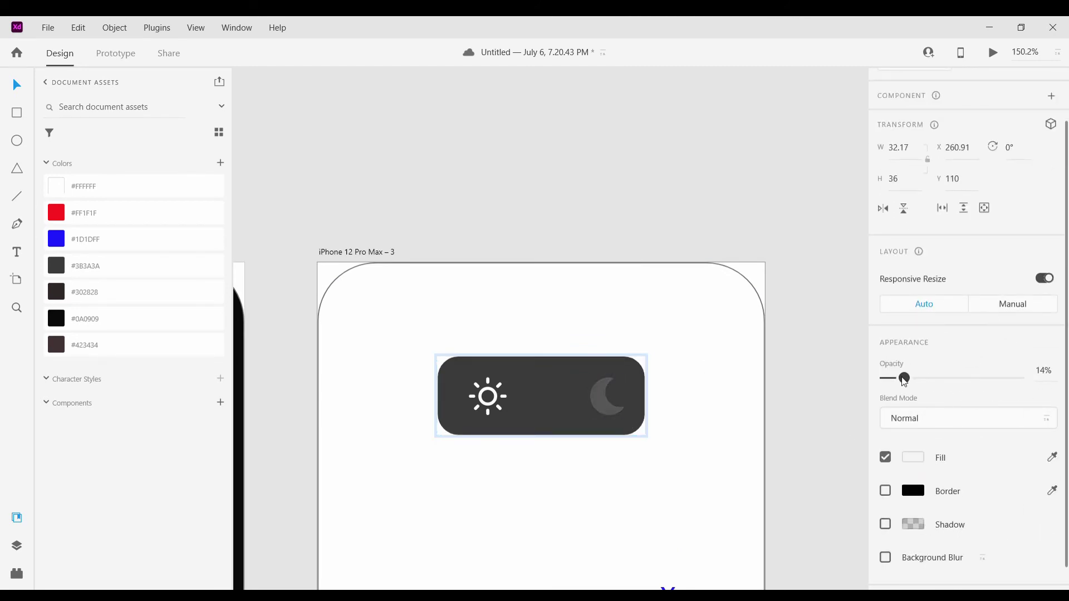
pyautogui.click(727, 413)
# Change the fill of the "40" result text on iPhone 12 Pro Max – 3 to black.
pyautogui.scroll(-6, 727, 413)
pyautogui.scroll(4, 730, 439)
pyautogui.scroll(-2, 741, 446)
pyautogui.scroll(-2, 872, 477)
pyautogui.scroll(-1, 683, 390)
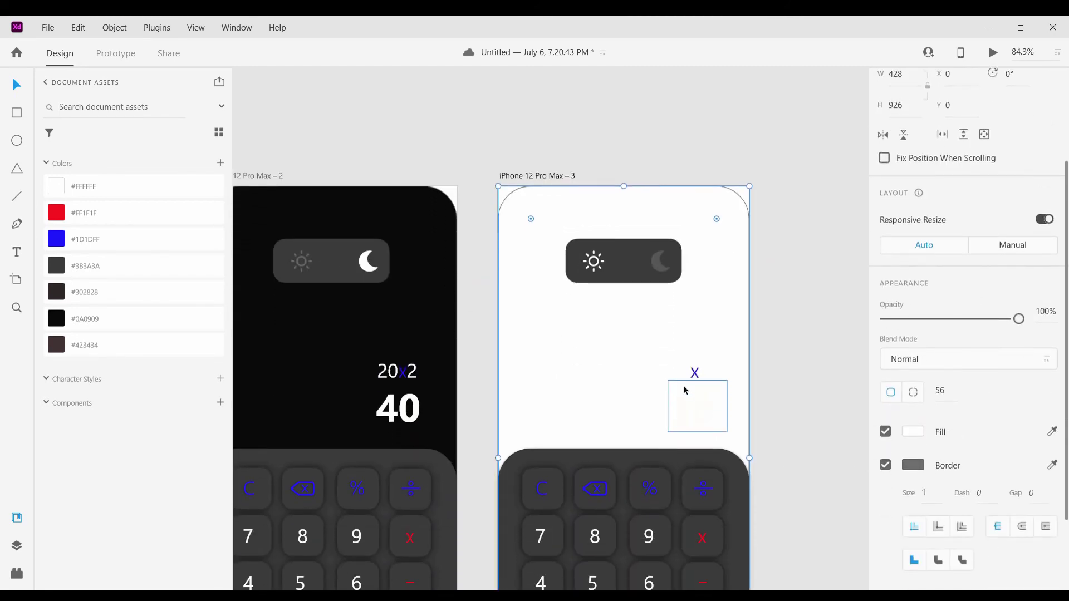
pyautogui.click(685, 391)
pyautogui.scroll(-3, 920, 473)
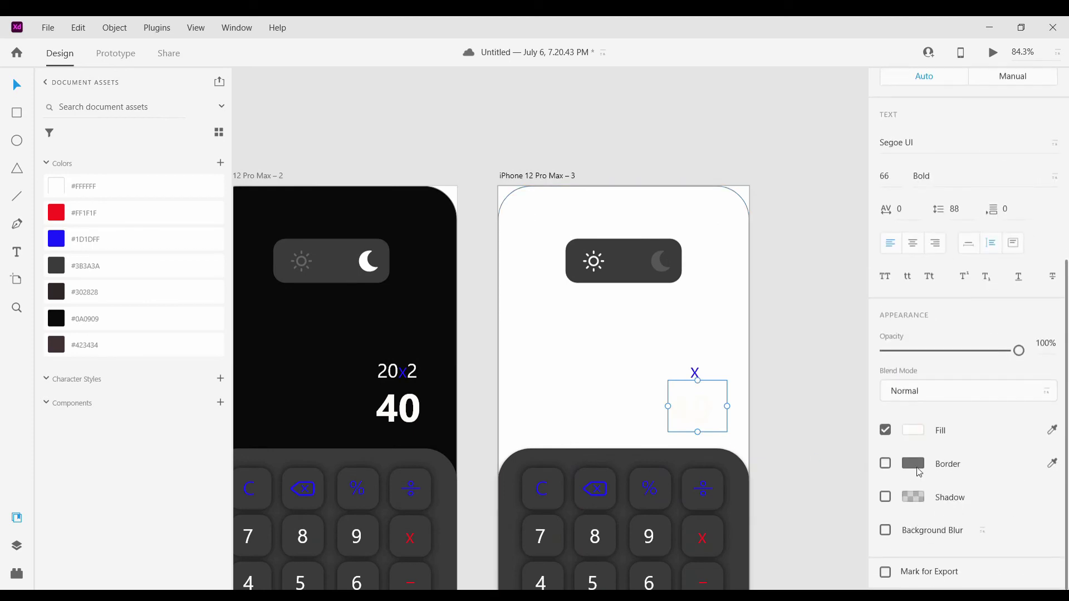
pyautogui.click(915, 433)
pyautogui.moveTo(804, 440); pyautogui.dragTo(802, 461)
pyautogui.click(760, 306)
# Recolour the "20" in the light artboard's "20x2" expression to black, leaving out the "x".
pyautogui.click(694, 372)
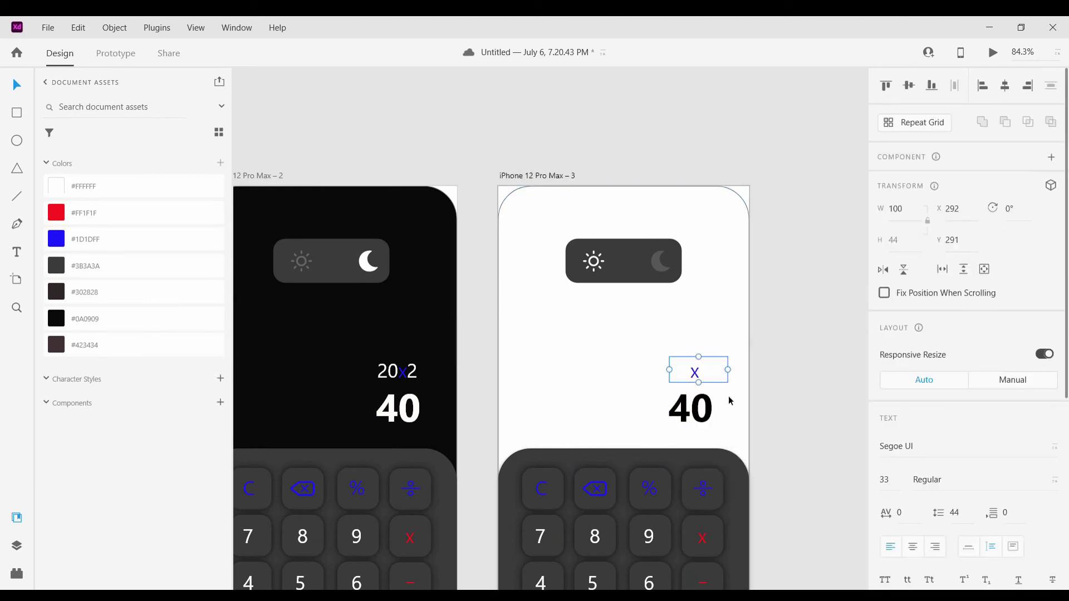
pyautogui.scroll(6, 681, 372)
pyautogui.doubleClick(697, 372)
pyautogui.moveTo(712, 372); pyautogui.dragTo(660, 373)
pyautogui.scroll(-4, 914, 490)
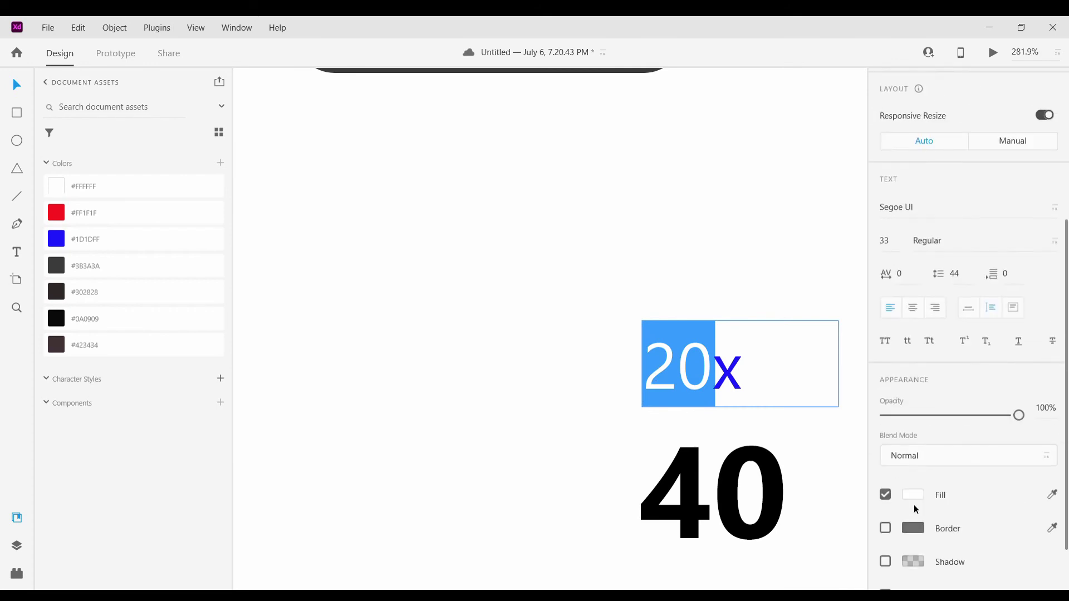
pyautogui.click(904, 497)
pyautogui.click(772, 296)
# Recolour the "2" after the "x" in the light artboard's expression to black.
pyautogui.doubleClick(774, 377)
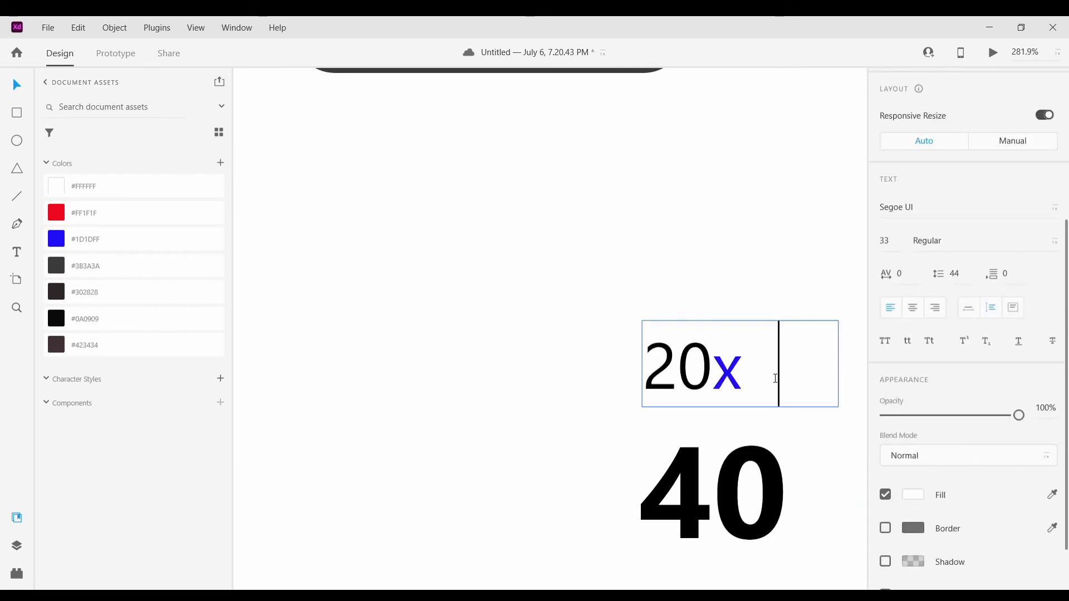
pyautogui.moveTo(775, 378); pyautogui.dragTo(747, 378)
pyautogui.click(915, 497)
pyautogui.press('Escape')
pyautogui.press('Escape')
# Fill the keypad's background panel on iPhone 12 Pro Max – 3 with a sampled light grey.
pyautogui.scroll(-8, 593, 370)
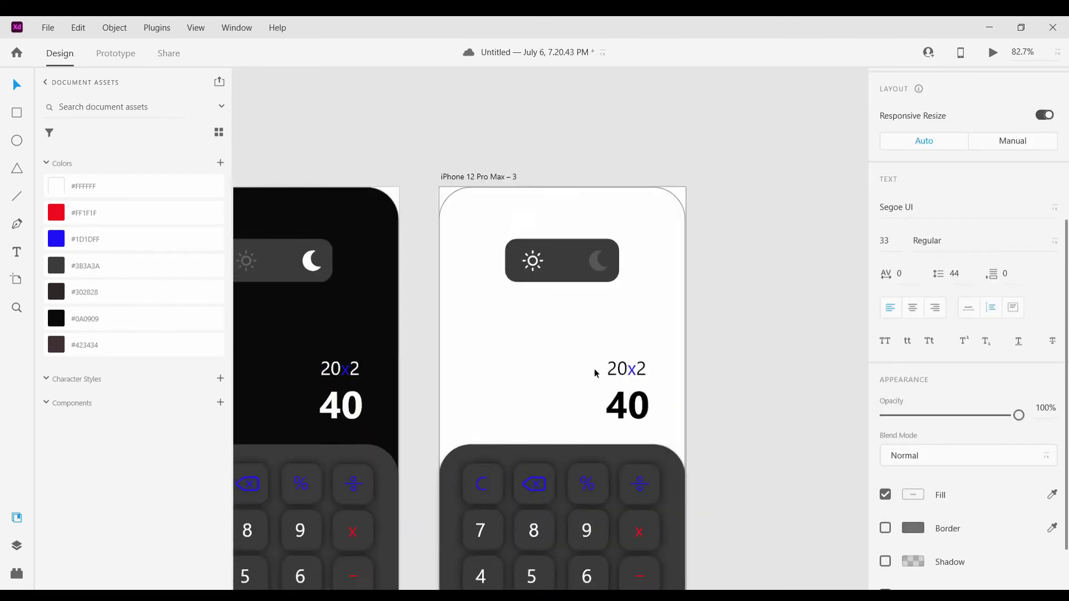
pyautogui.click(555, 487)
pyautogui.scroll(-1, 709, 489)
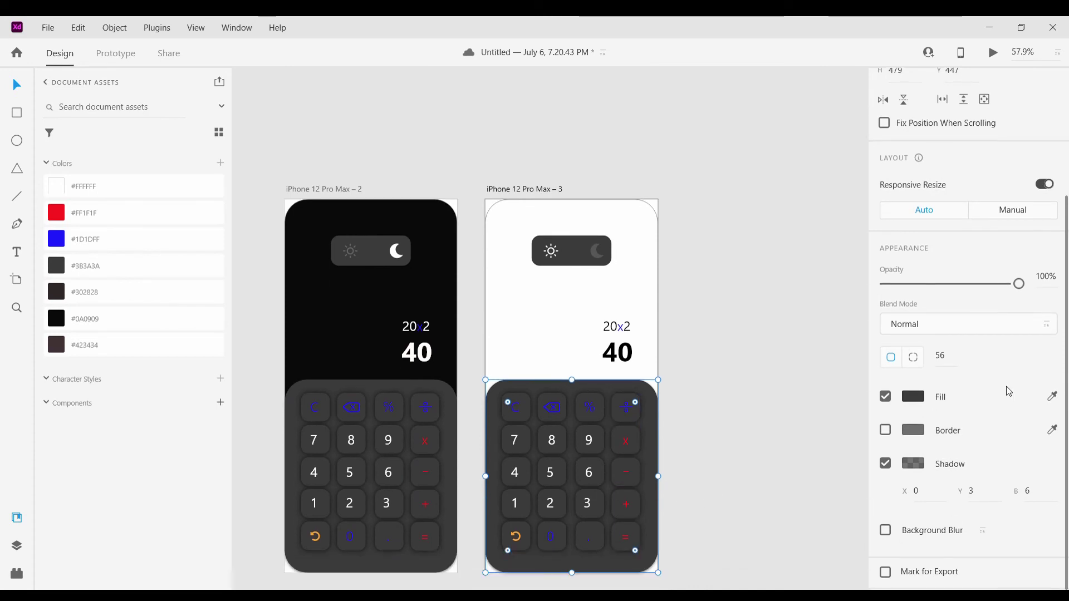
pyautogui.click(1016, 360)
pyautogui.click(735, 436)
# Fill the first column of key buttons on the light artboard's keypad with white.
pyautogui.scroll(3, 574, 455)
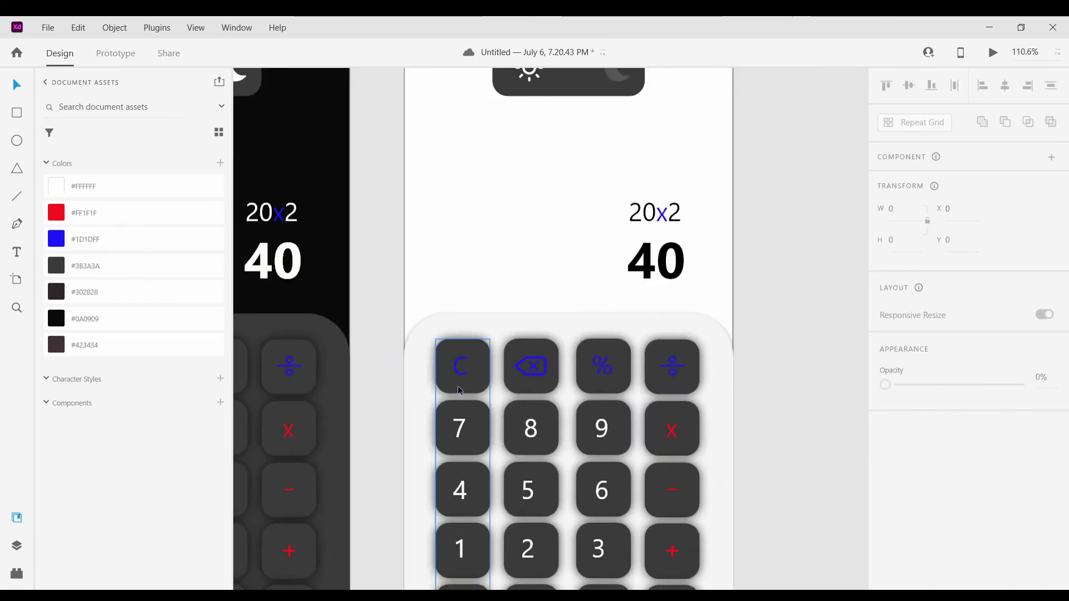
pyautogui.click(484, 364)
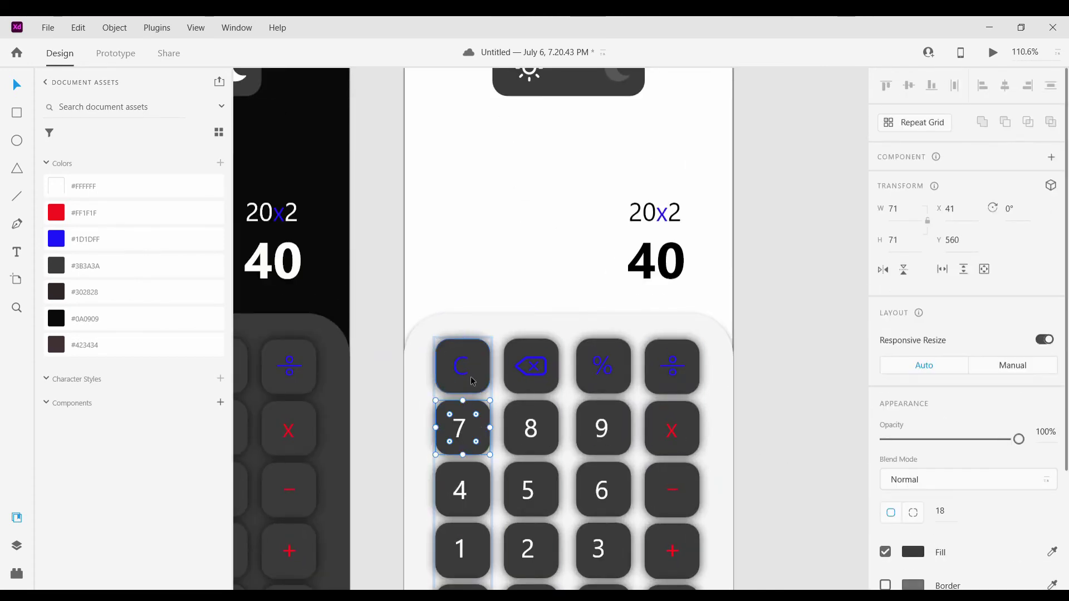
pyautogui.doubleClick(482, 356)
pyautogui.press('Escape')
pyautogui.scroll(-1, 793, 432)
pyautogui.scroll(-2, 997, 508)
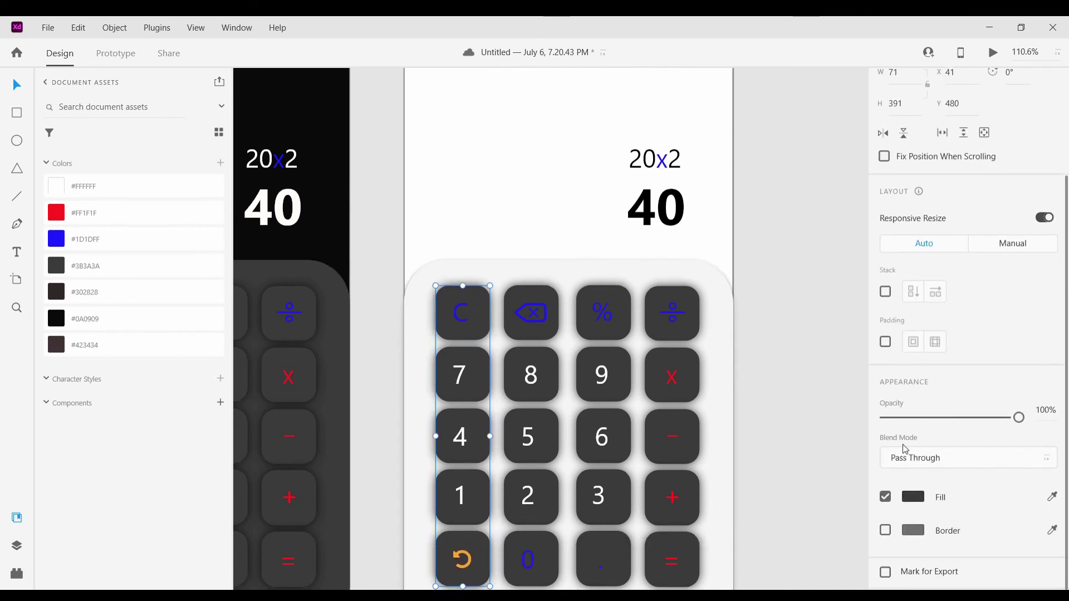
pyautogui.click(528, 183)
# Recolour the digits 7, 4 and 1 in the light keypad's first column to black #0A0909.
pyautogui.click(459, 377)
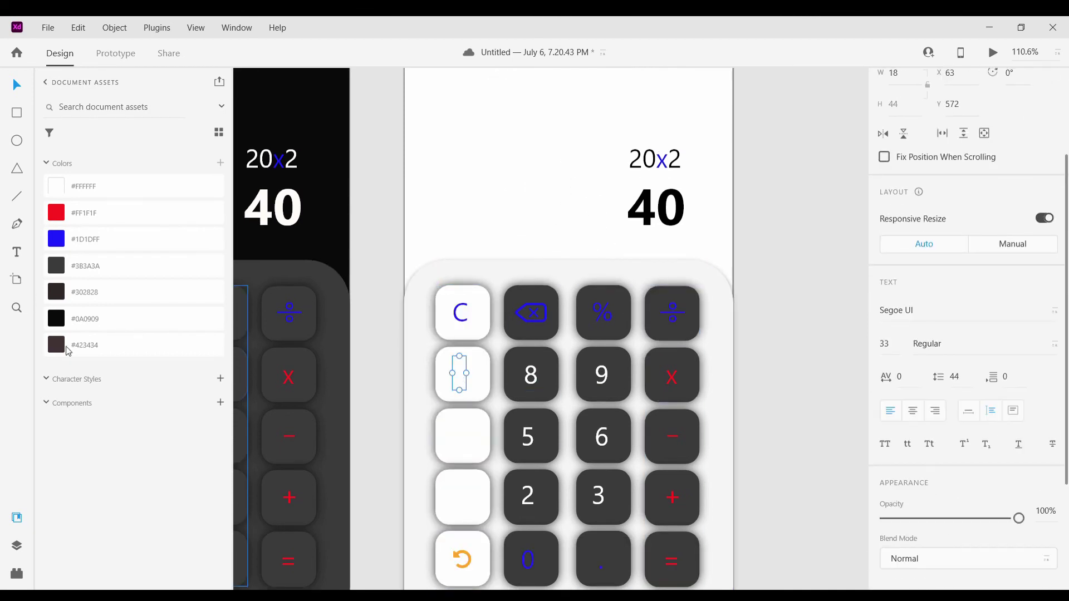
pyautogui.scroll(-3, 950, 496)
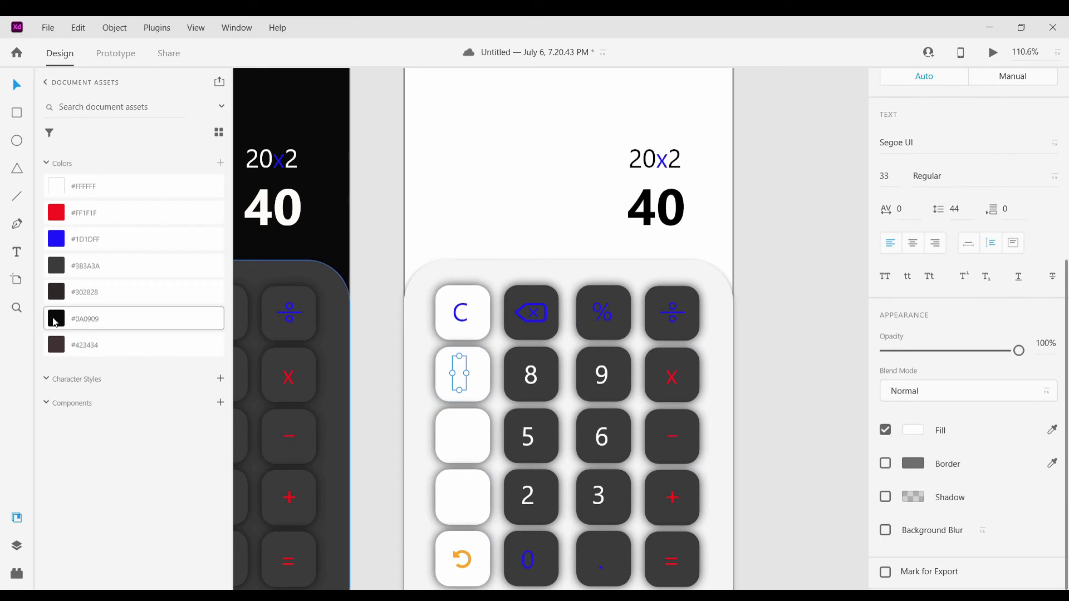
pyautogui.click(55, 323)
pyautogui.doubleClick(447, 435)
pyautogui.click(54, 319)
pyautogui.doubleClick(443, 490)
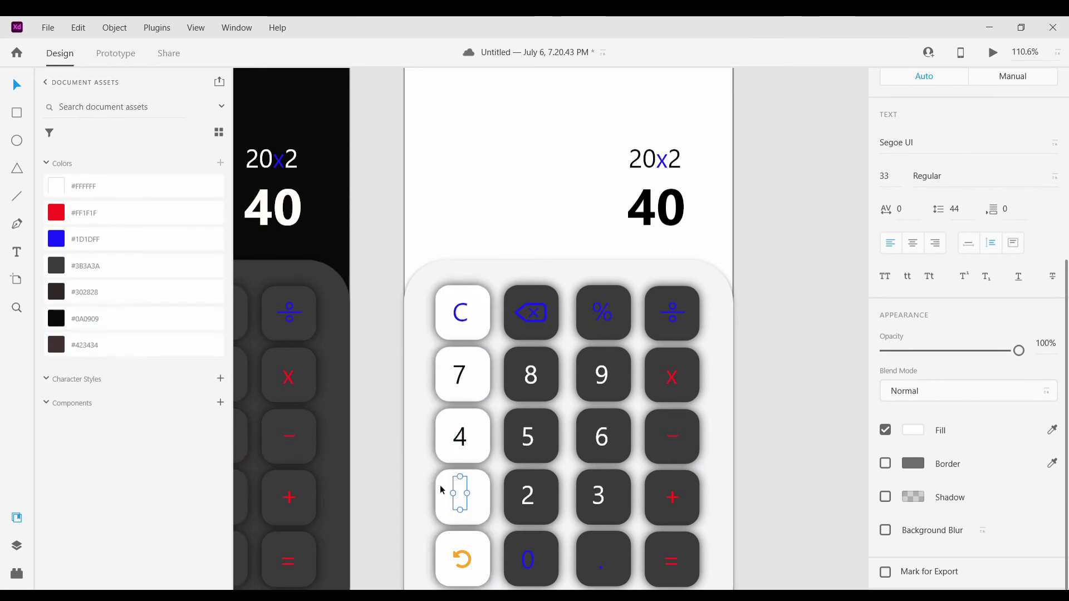
pyautogui.click(53, 319)
# Fill the key buttons in the light keypad's second, third and fourth columns with white #FFFFFF.
pyautogui.click(548, 361)
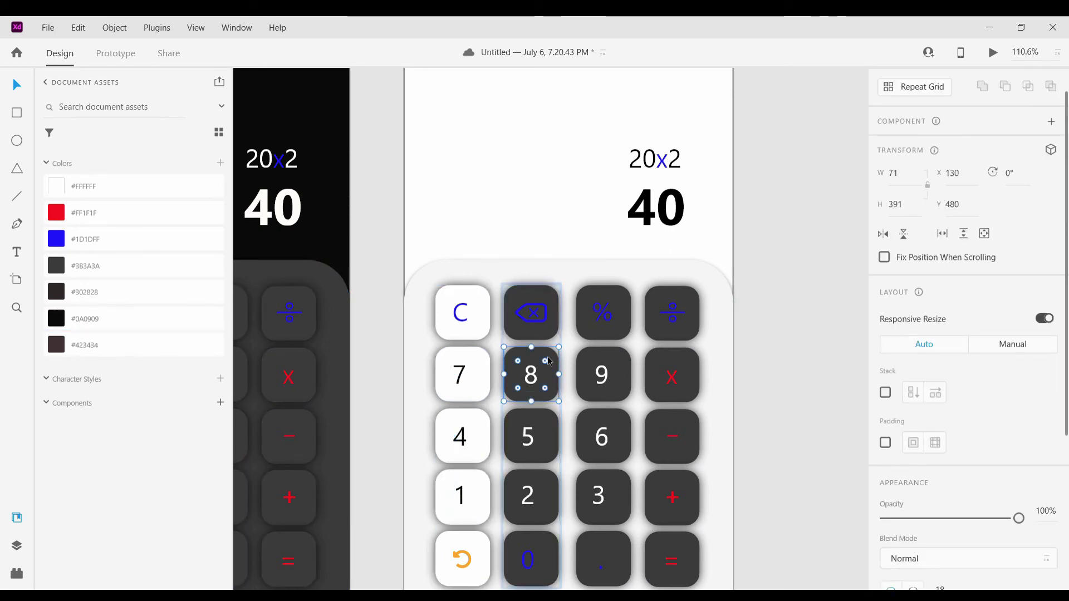
pyautogui.click(553, 319)
pyautogui.click(557, 248)
pyautogui.click(556, 320)
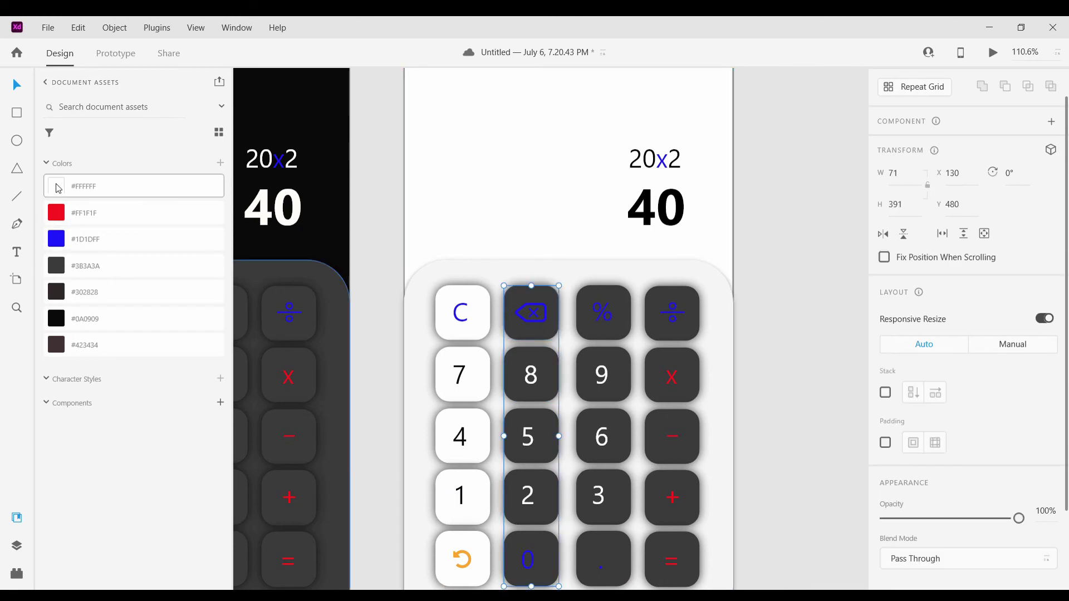
pyautogui.click(58, 188)
pyautogui.press('Tab')
pyautogui.click(58, 188)
pyautogui.press('Tab')
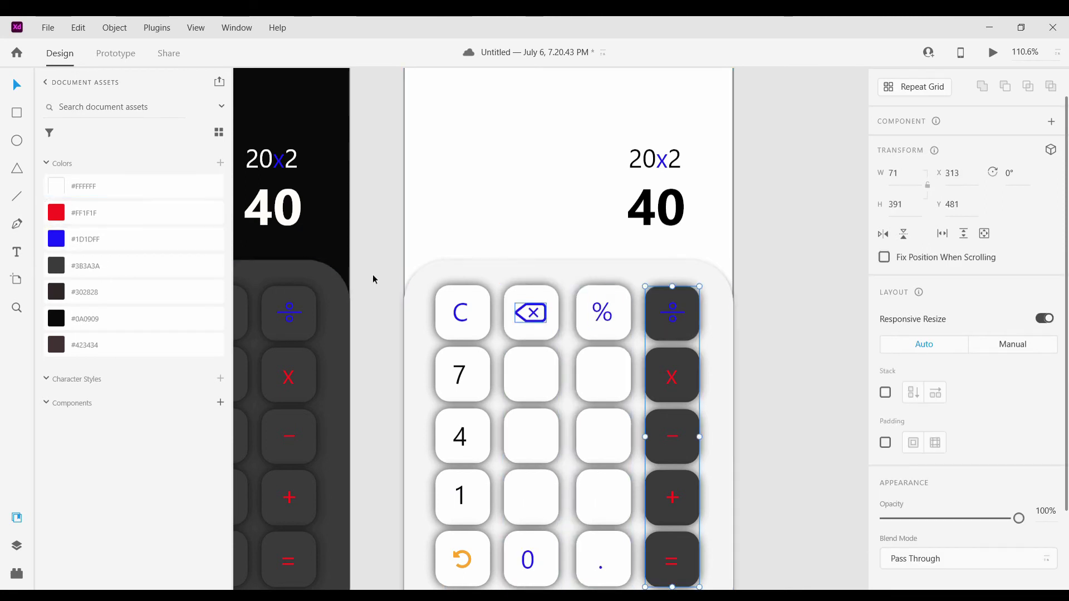
pyautogui.click(59, 188)
# Recolour the digits 8, 5 and 2 in the light keypad's second column to black #0A0909.
pyautogui.keyDown('ctrl'); pyautogui.click(531, 380); pyautogui.keyUp('ctrl')
pyautogui.click(60, 318)
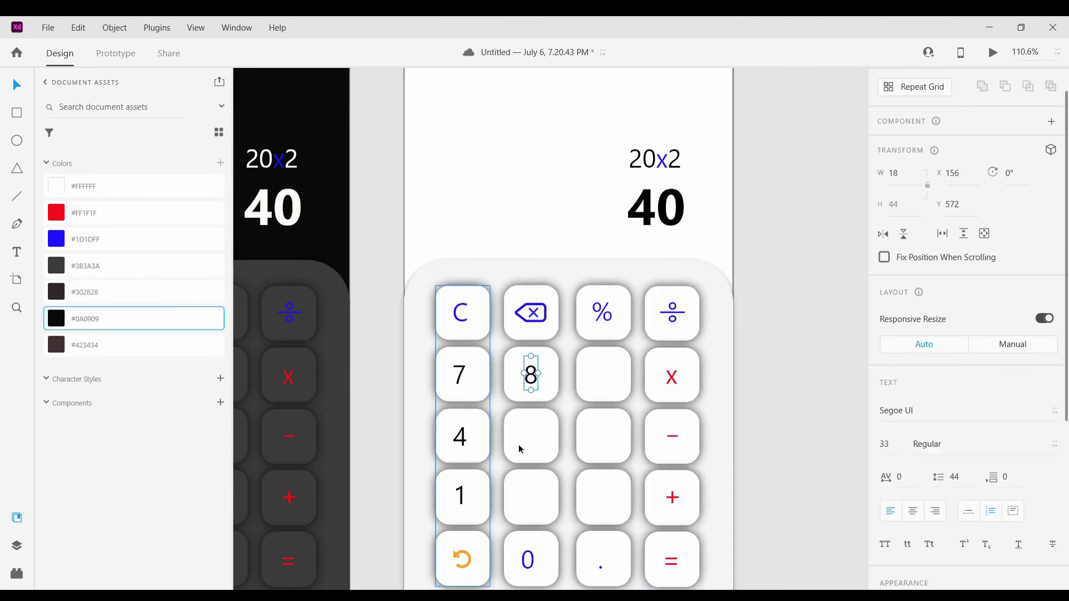
pyautogui.doubleClick(530, 436)
pyautogui.click(53, 327)
pyautogui.press('Tab')
pyautogui.click(53, 327)
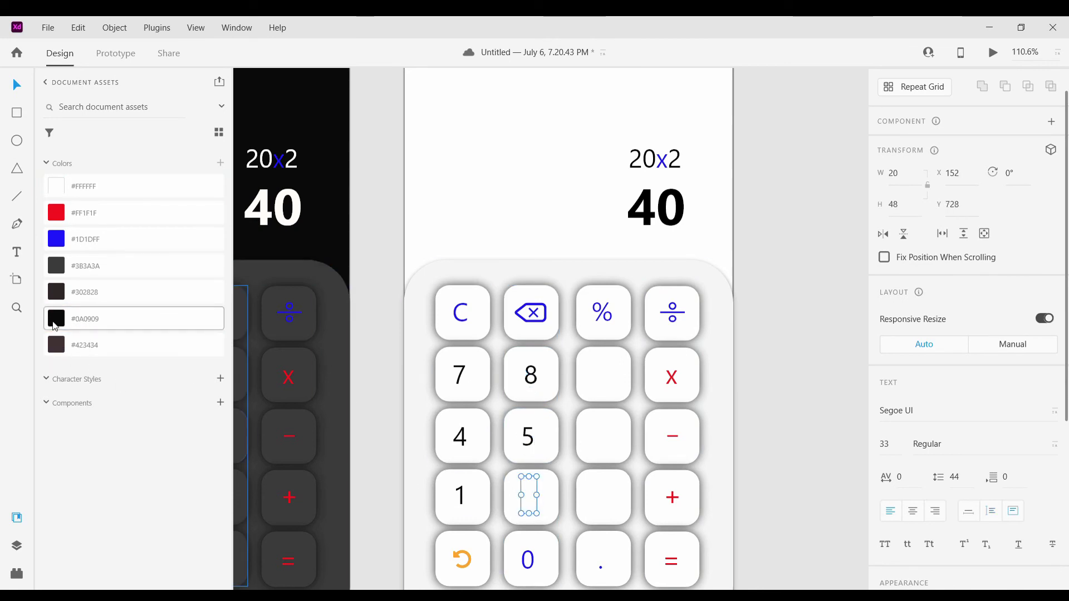
# Recolour the digits 3, 6 and 9 in the light keypad's third column to black #0A0909.
pyautogui.scroll(-1, 535, 495)
pyautogui.doubleClick(606, 477)
pyautogui.click(56, 328)
pyautogui.hscroll(1, 563, 412)
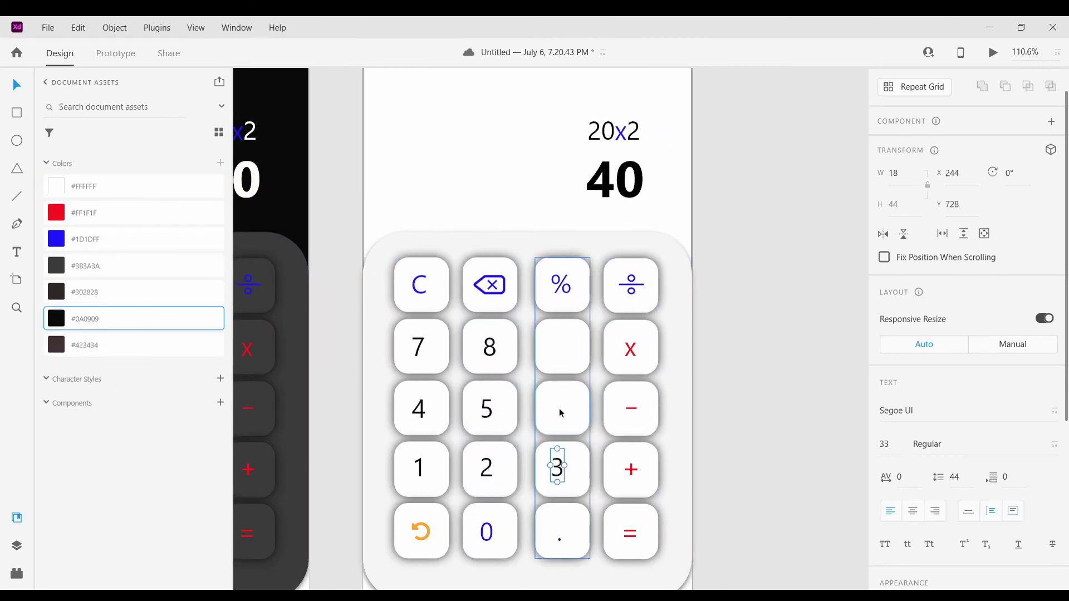
pyautogui.click(560, 413)
pyautogui.click(56, 323)
pyautogui.click(562, 355)
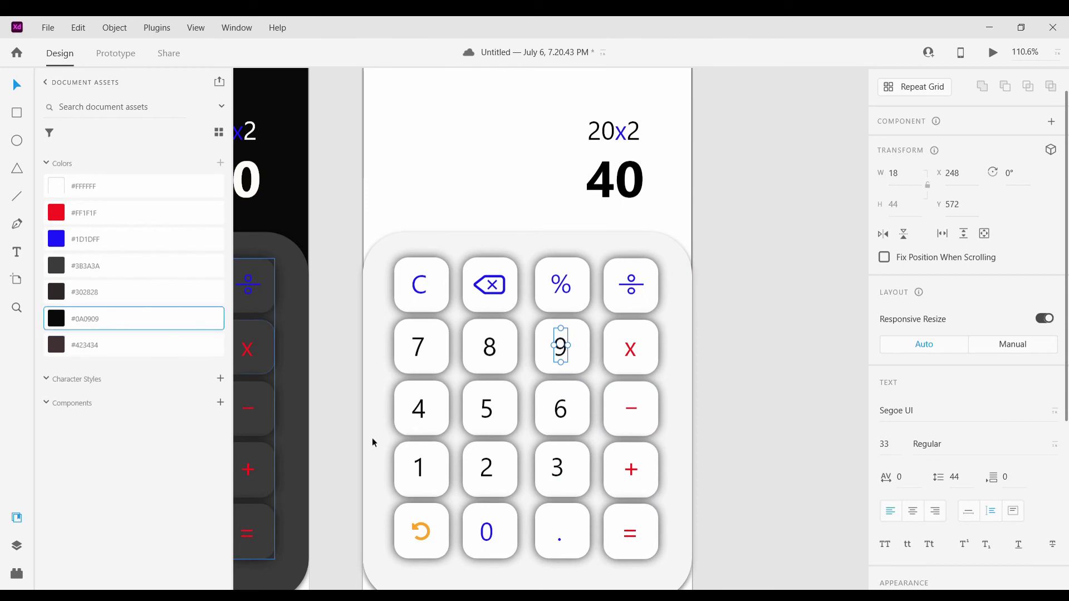
# Recolour the "0" and the decimal point on the light keypad to black #0A0909.
pyautogui.scroll(-1, 374, 442)
pyautogui.click(55, 327)
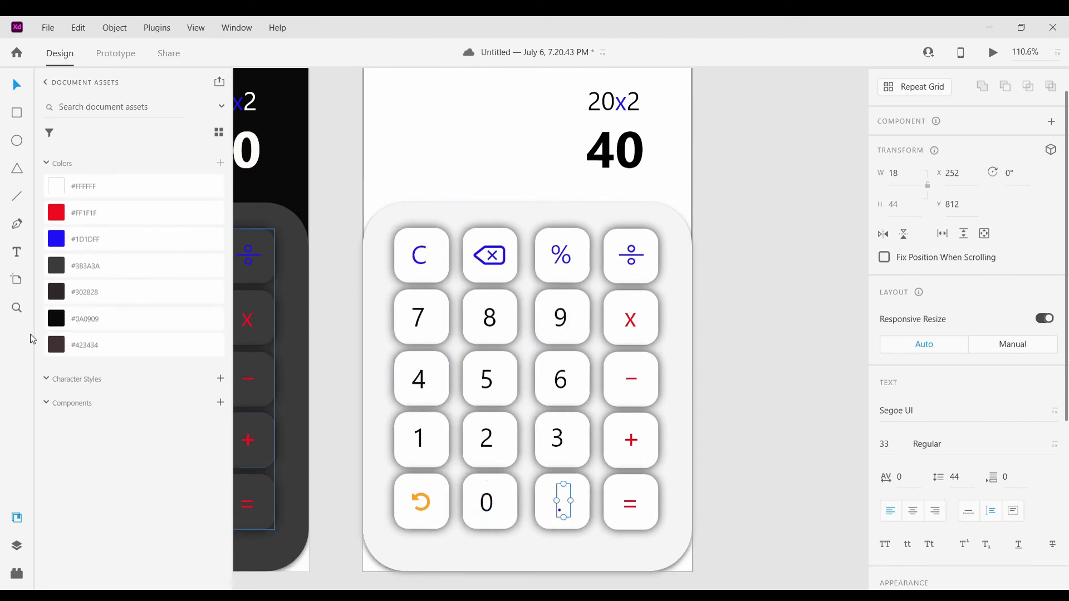
pyautogui.click(56, 323)
# Recolour the "0" and the decimal point on the dark artboard's keypad to white #FFFFFF.
pyautogui.click(407, 538)
pyautogui.hscroll(-5, 408, 538)
pyautogui.scroll(-3, 374, 509)
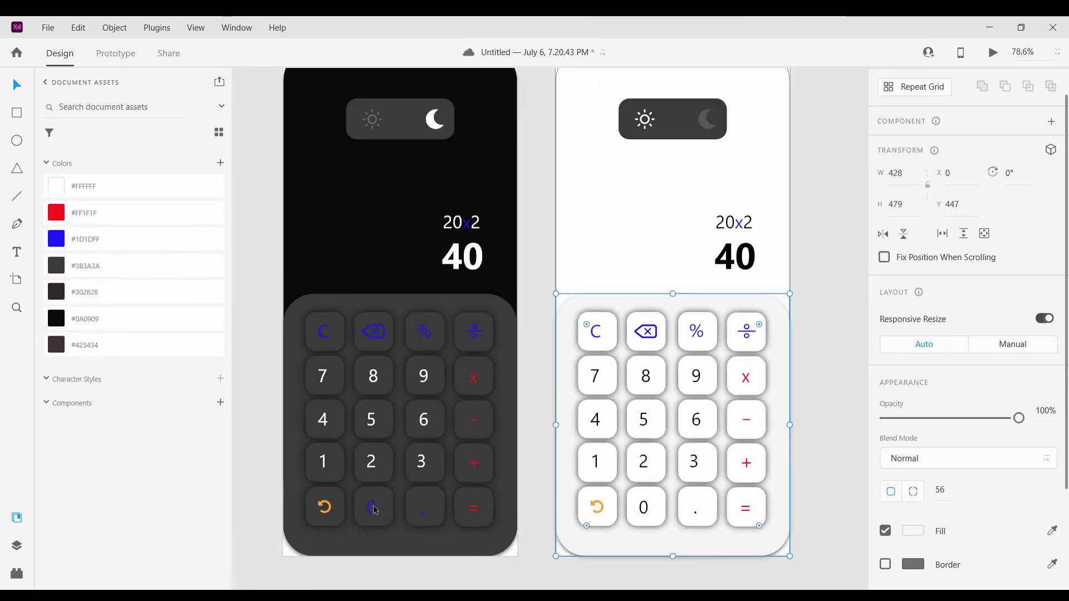
pyautogui.click(375, 510)
pyautogui.click(64, 193)
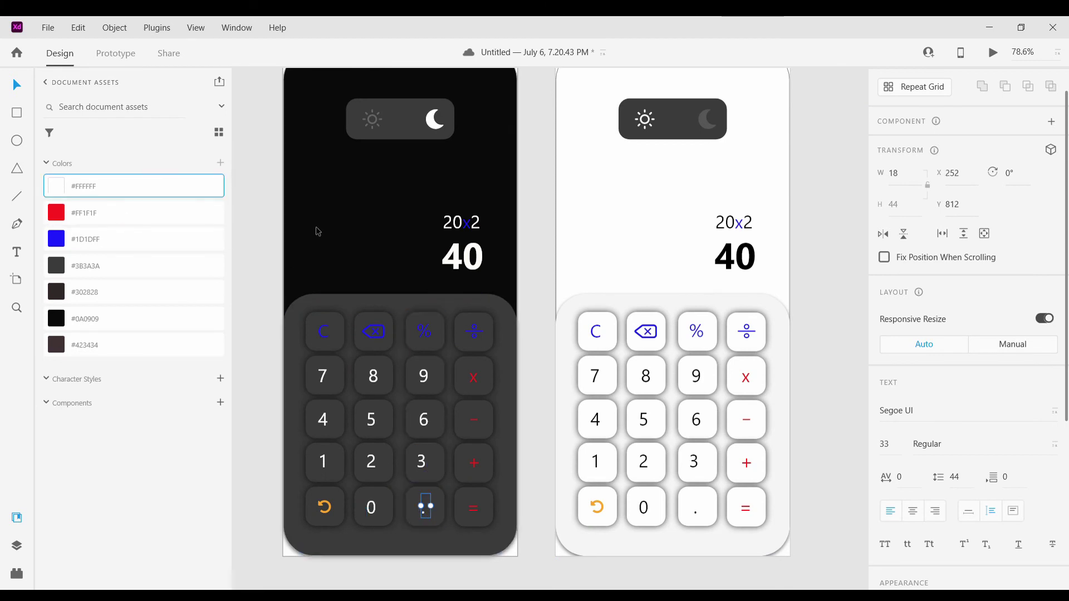
pyautogui.click(317, 231)
# Soften the shadow of the light keypad's "C" key by lowering its shadow colour's opacity to 20%.
pyautogui.hscroll(3, 759, 464)
pyautogui.scroll(5, 574, 422)
pyautogui.doubleClick(304, 222)
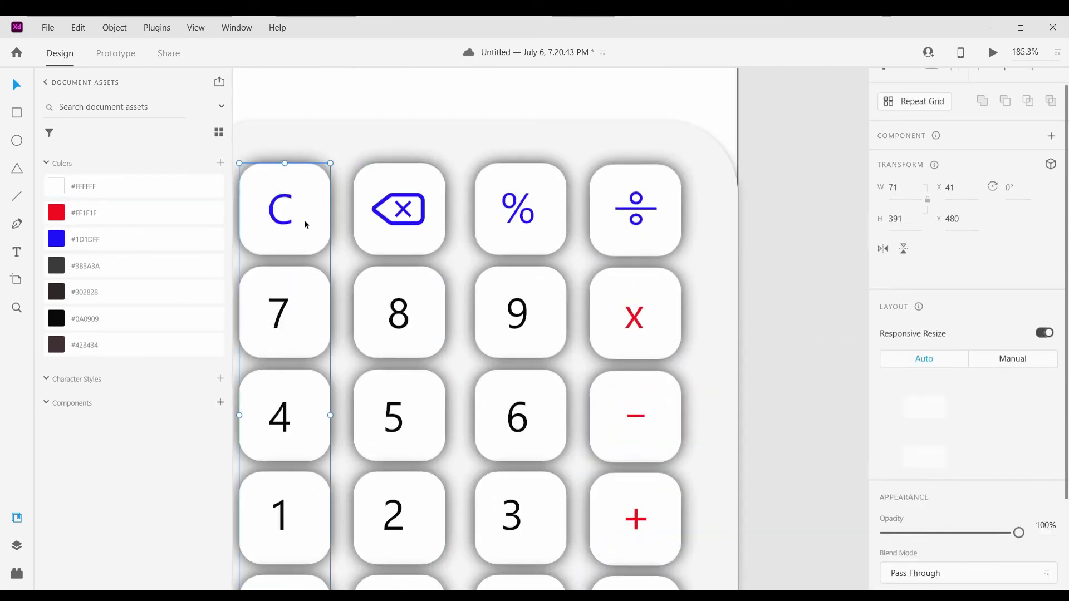
pyautogui.scroll(-3, 952, 558)
pyautogui.click(912, 465)
pyautogui.moveTo(868, 400); pyautogui.dragTo(863, 435)
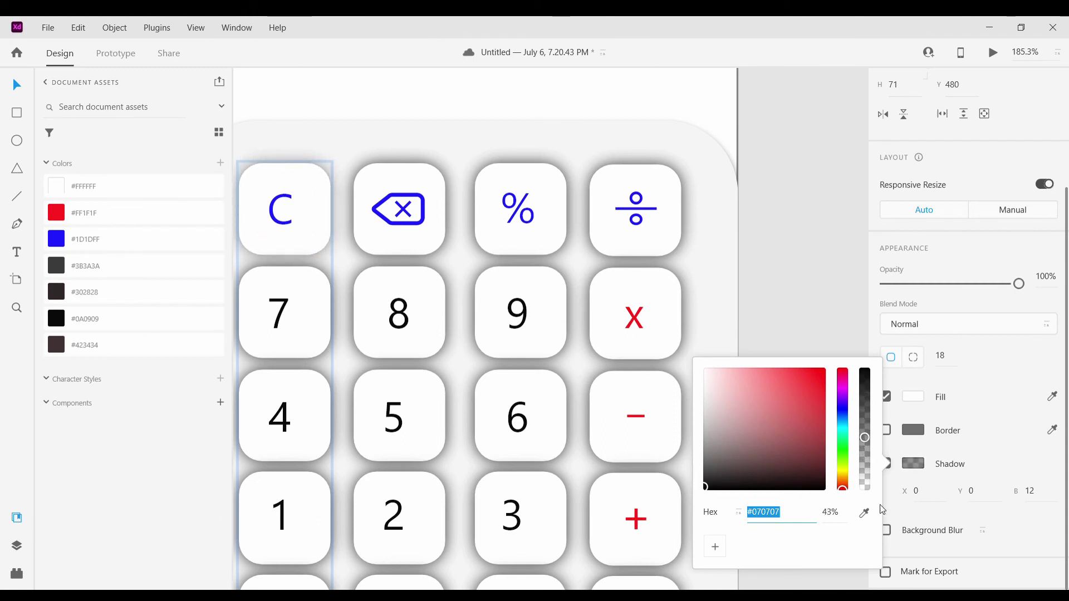
pyautogui.click(1067, 454)
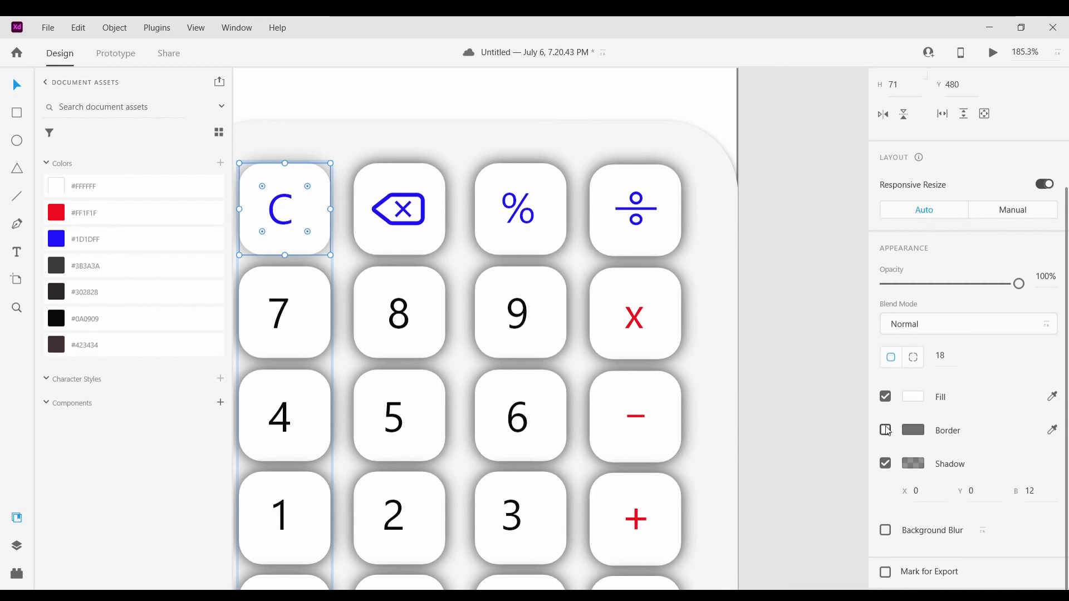
pyautogui.click(908, 468)
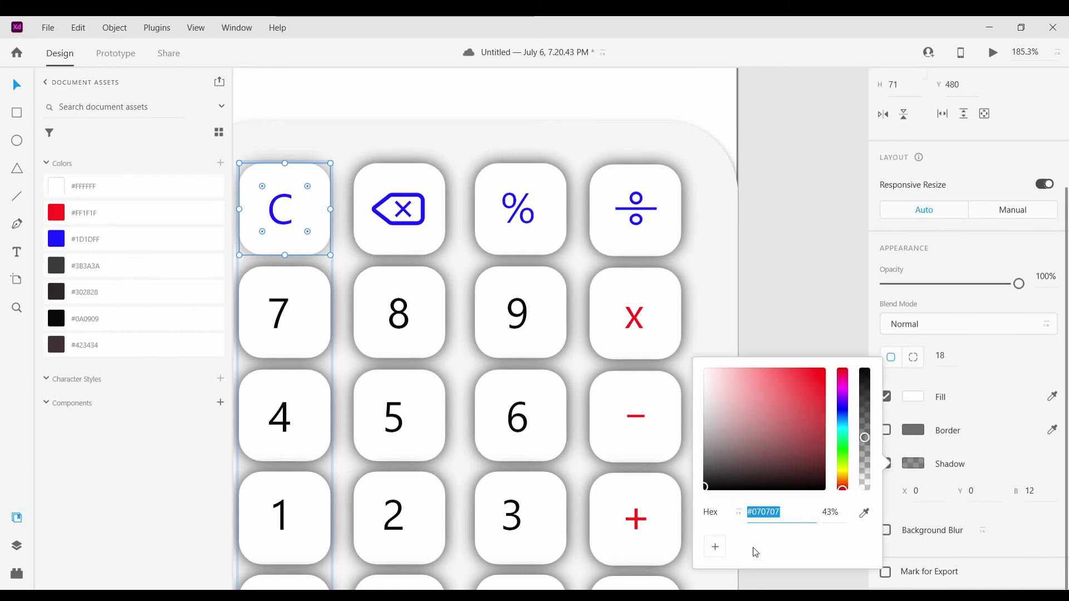
# Set the shadow colour's opacity to 20% on the backspace, "%" and "÷" keys of the light keypad.
pyautogui.click(419, 247)
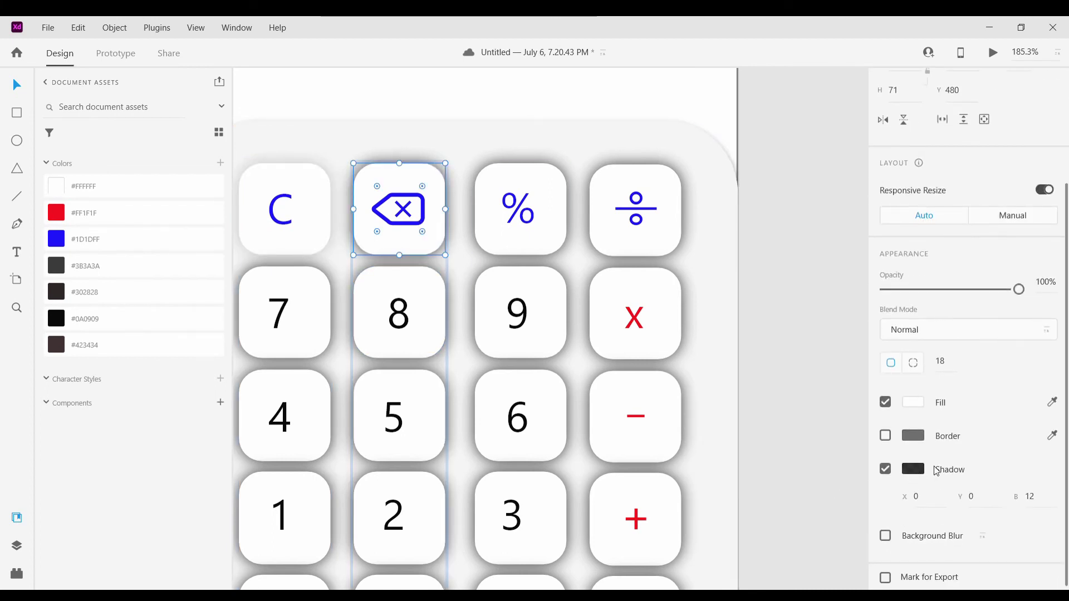
pyautogui.click(915, 469)
pyautogui.click(565, 253)
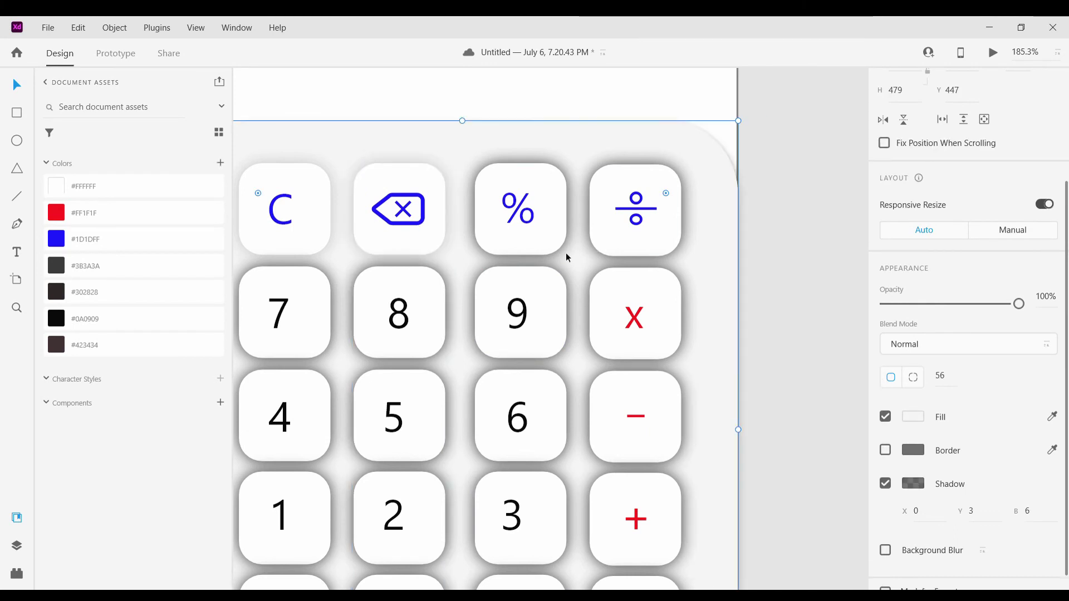
pyautogui.doubleClick(558, 246)
pyautogui.scroll(-3, 912, 474)
pyautogui.click(905, 464)
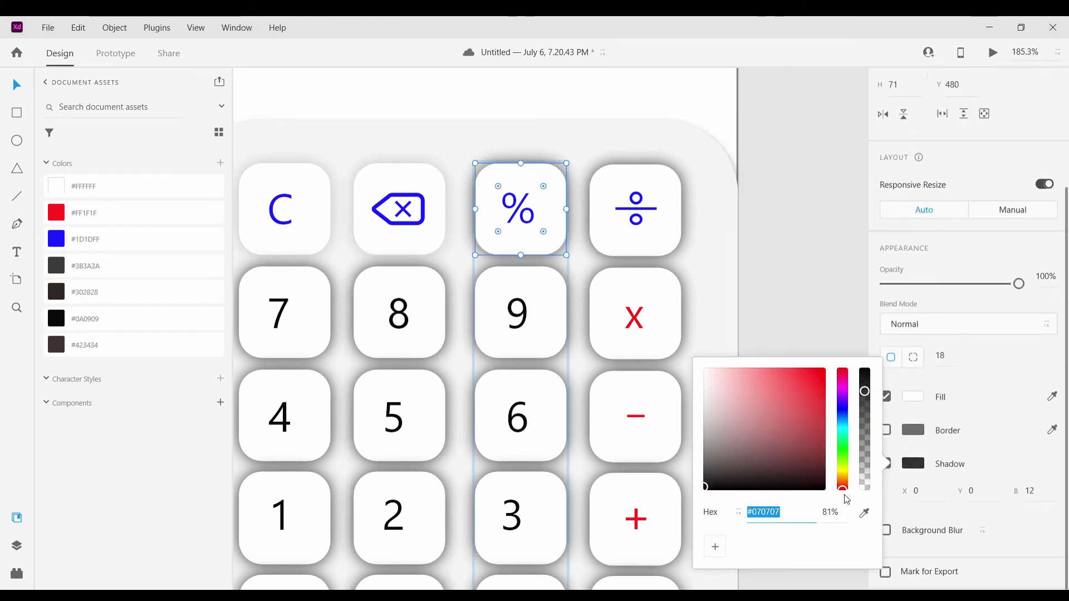
pyautogui.click(669, 240)
pyautogui.click(668, 238)
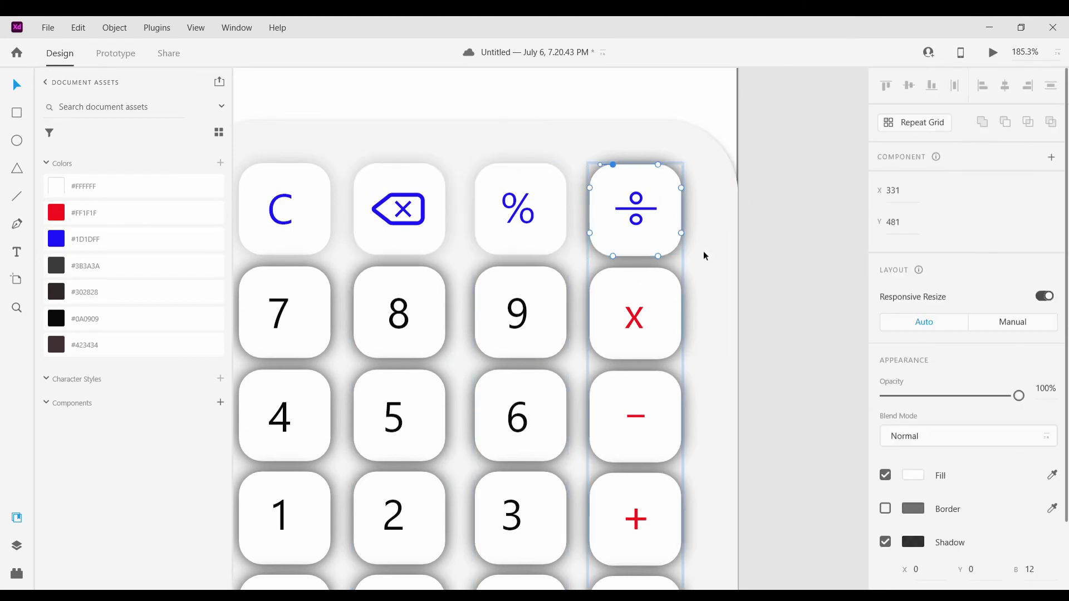
pyautogui.click(913, 464)
pyautogui.write('20')
pyautogui.click(792, 293)
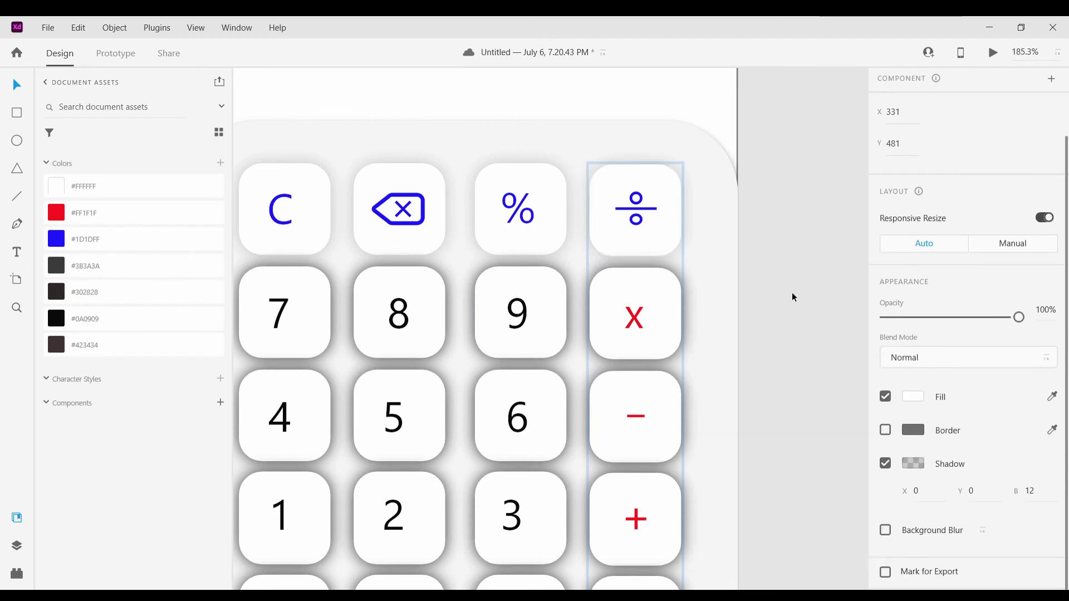
# Lower the shadow opacity of the light keypad's "x" and "−" keys to 20%.
pyautogui.scroll(-1, 640, 305)
pyautogui.doubleClick(642, 308)
pyautogui.scroll(-1, 676, 342)
pyautogui.scroll(-3, 914, 534)
pyautogui.click(914, 467)
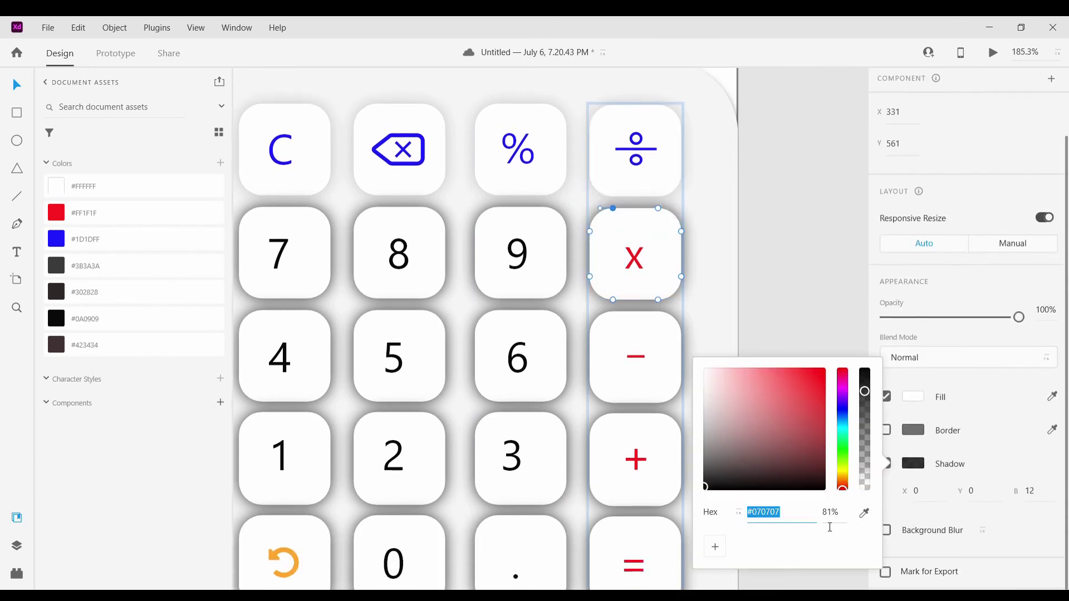
pyautogui.click(660, 366)
pyautogui.click(659, 366)
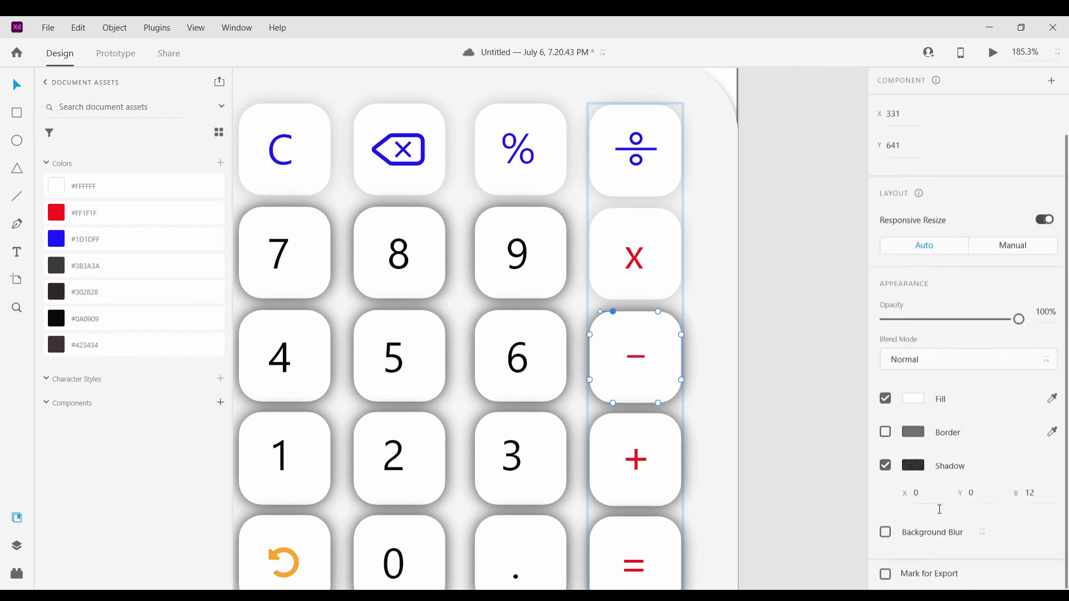
pyautogui.click(913, 464)
pyautogui.click(765, 331)
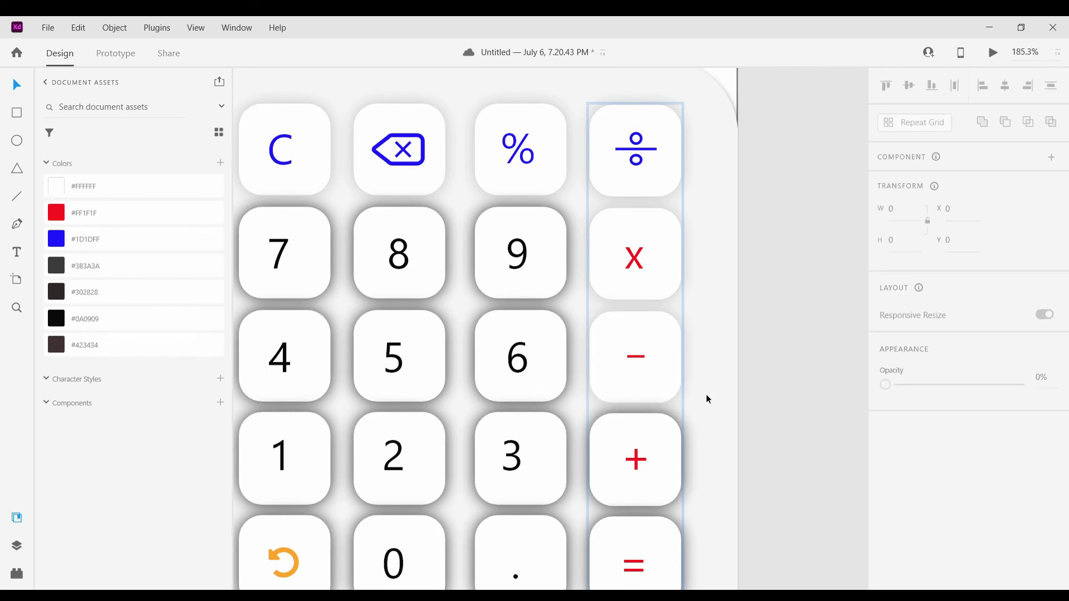
# Lower the shadow opacity of the light keypad's "+" and "=" keys to 20%.
pyautogui.scroll(-2, 662, 381)
pyautogui.click(648, 378)
pyautogui.scroll(-3, 910, 521)
pyautogui.click(914, 466)
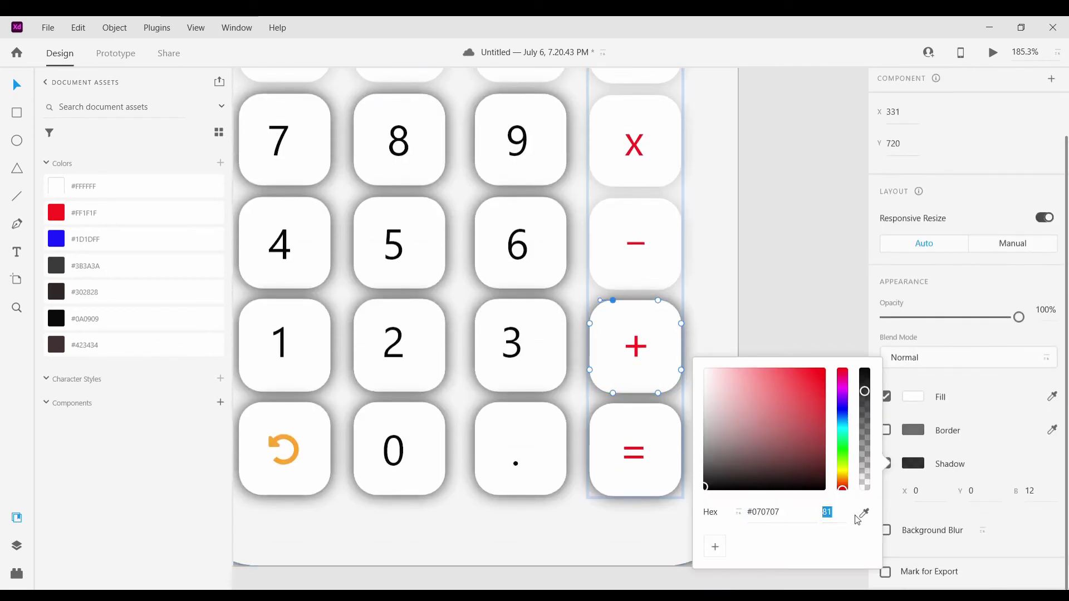
pyautogui.click(751, 210)
pyautogui.scroll(-2, 630, 428)
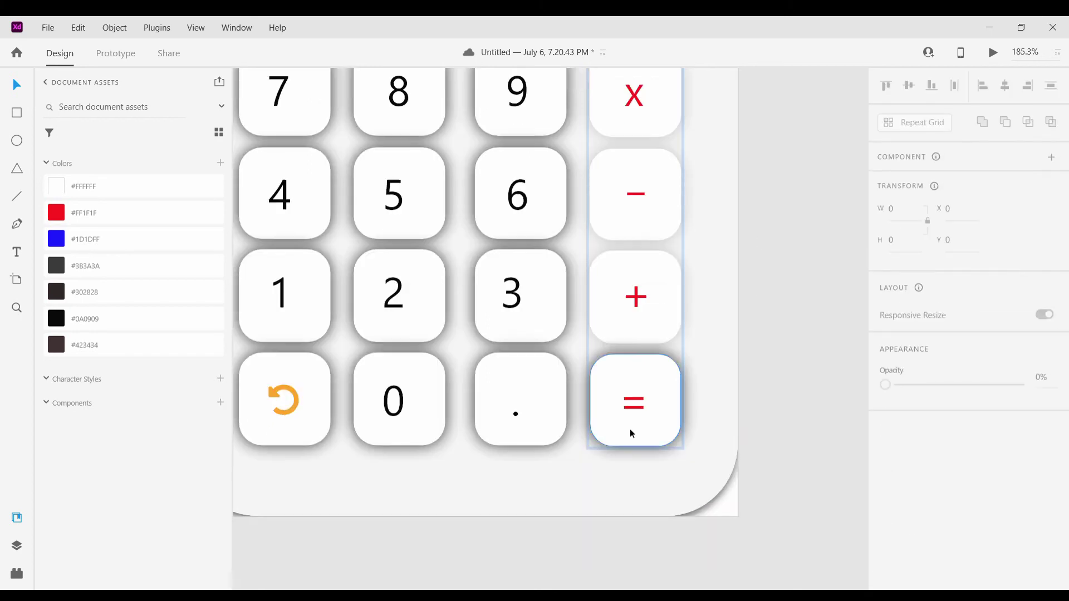
pyautogui.click(659, 430)
pyautogui.click(917, 468)
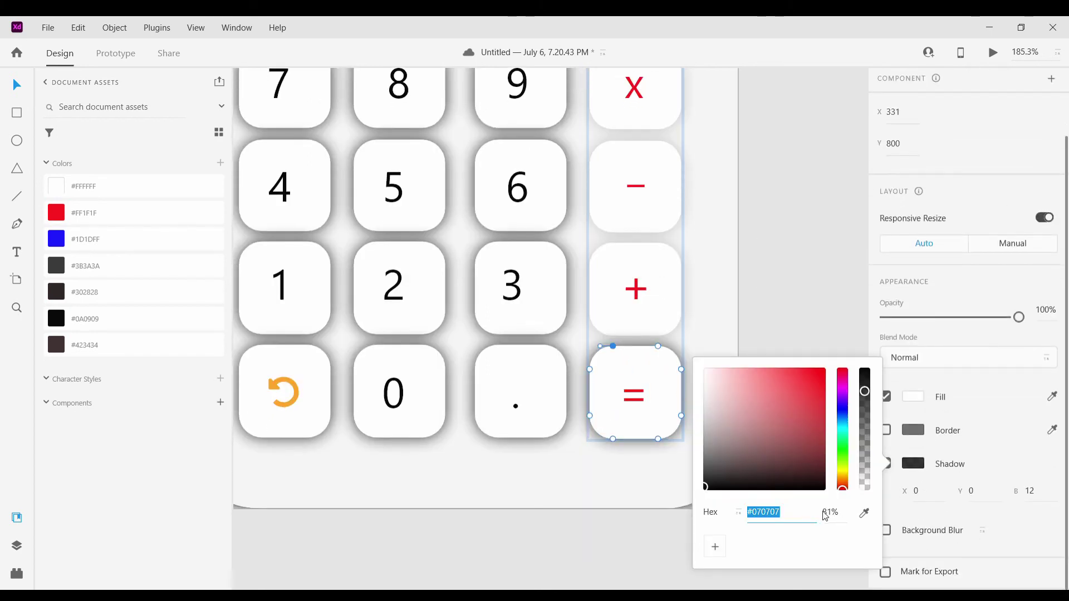
pyautogui.click(739, 254)
# Lower the shadow opacity of the light keypad's decimal point key to 20%.
pyautogui.scroll(-5, 739, 254)
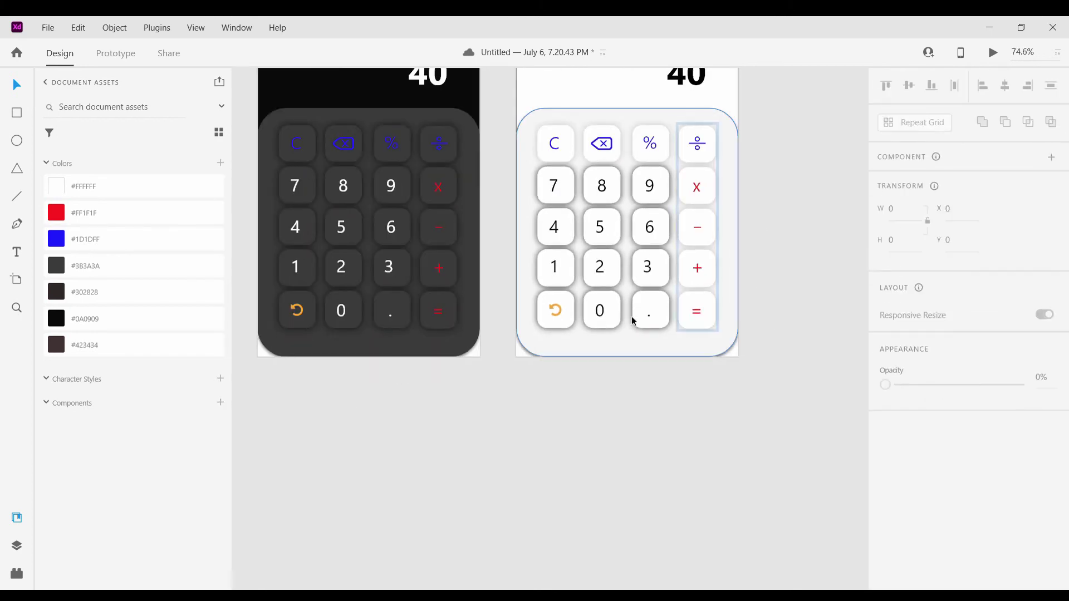
pyautogui.doubleClick(643, 317)
pyautogui.click(638, 325)
pyautogui.scroll(-3, 947, 446)
pyautogui.click(914, 463)
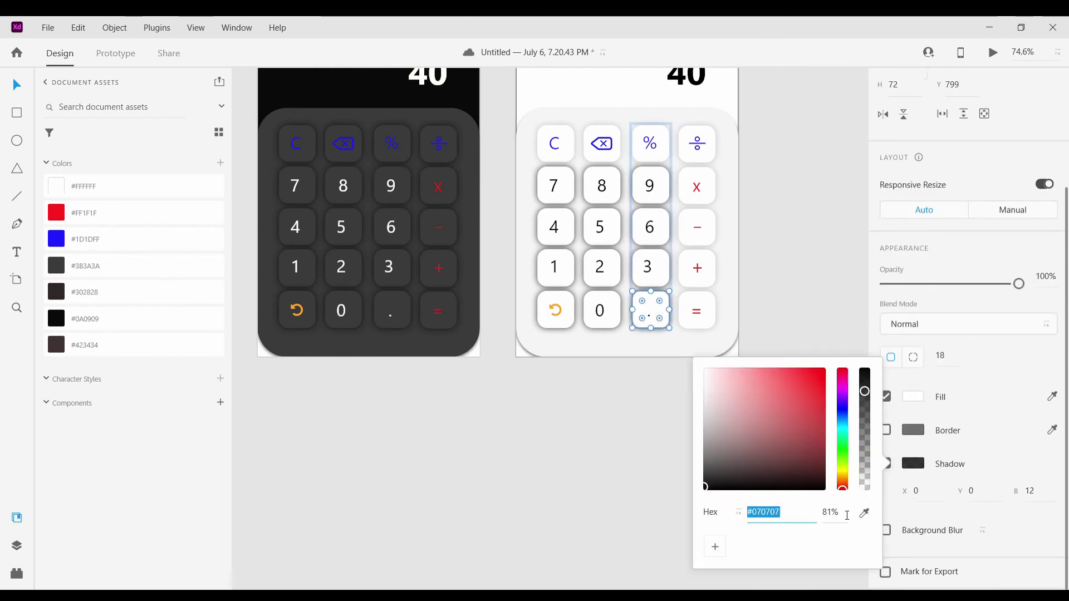
pyautogui.click(661, 274)
# Shift the digits 3, 6, 2 and 5 slightly right so they sit centred on their light keys.
pyautogui.scroll(5, 663, 272)
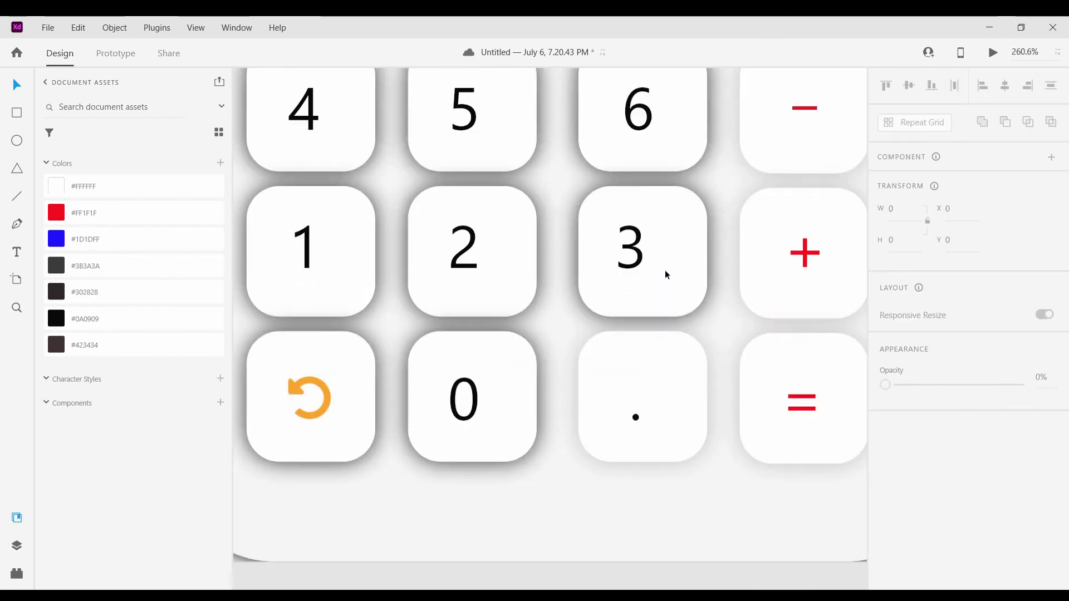
pyautogui.doubleClick(648, 266)
pyautogui.scroll(3, 647, 266)
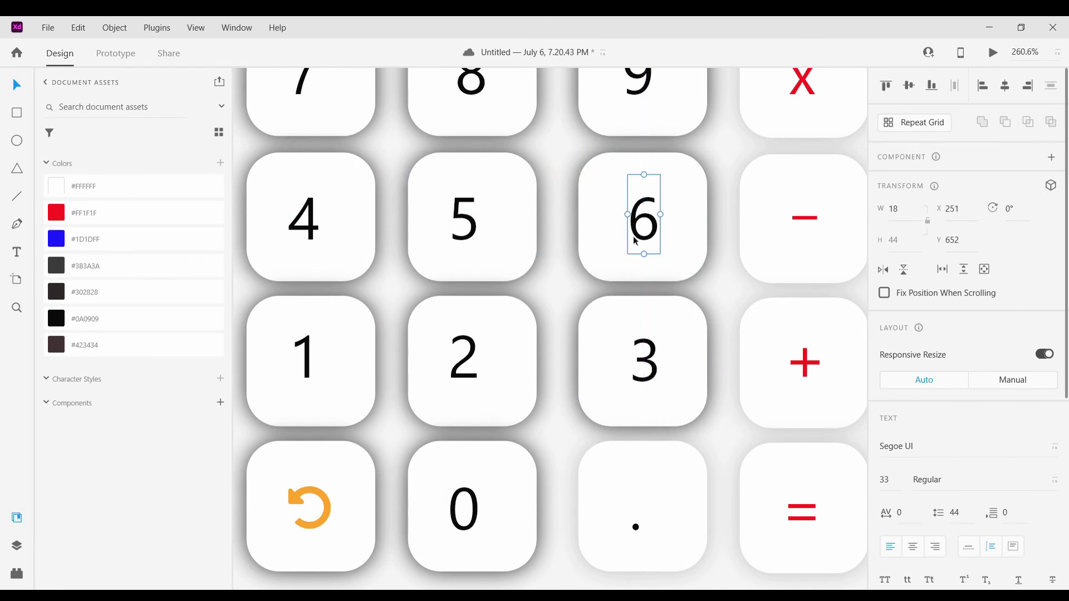
pyautogui.doubleClick(472, 357)
pyautogui.moveTo(464, 224); pyautogui.dragTo(468, 224)
pyautogui.scroll(1, 475, 184)
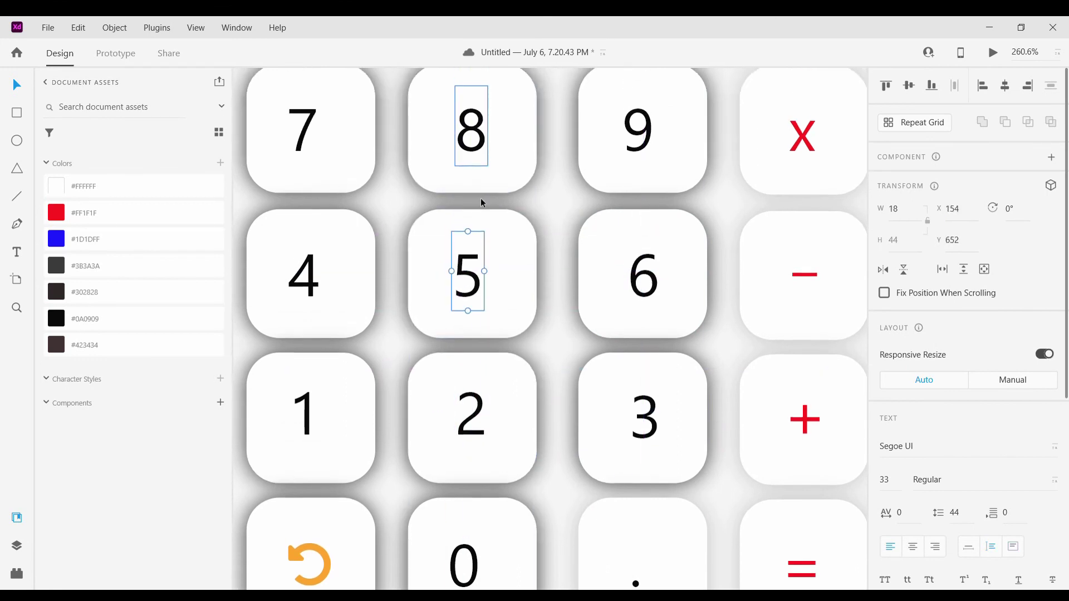
pyautogui.click(481, 207)
# Lower the shadow opacity of the light keypad's 3 and 6 keys to 20%.
pyautogui.scroll(-2, 487, 422)
pyautogui.scroll(-2, 684, 454)
pyautogui.doubleClick(677, 239)
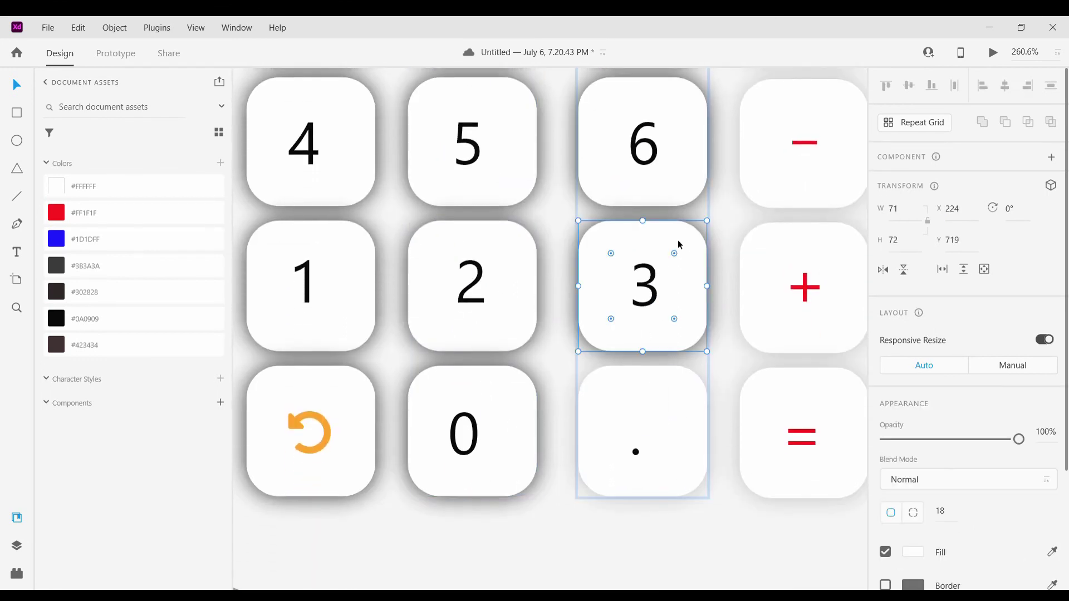
pyautogui.scroll(-3, 946, 390)
pyautogui.click(913, 491)
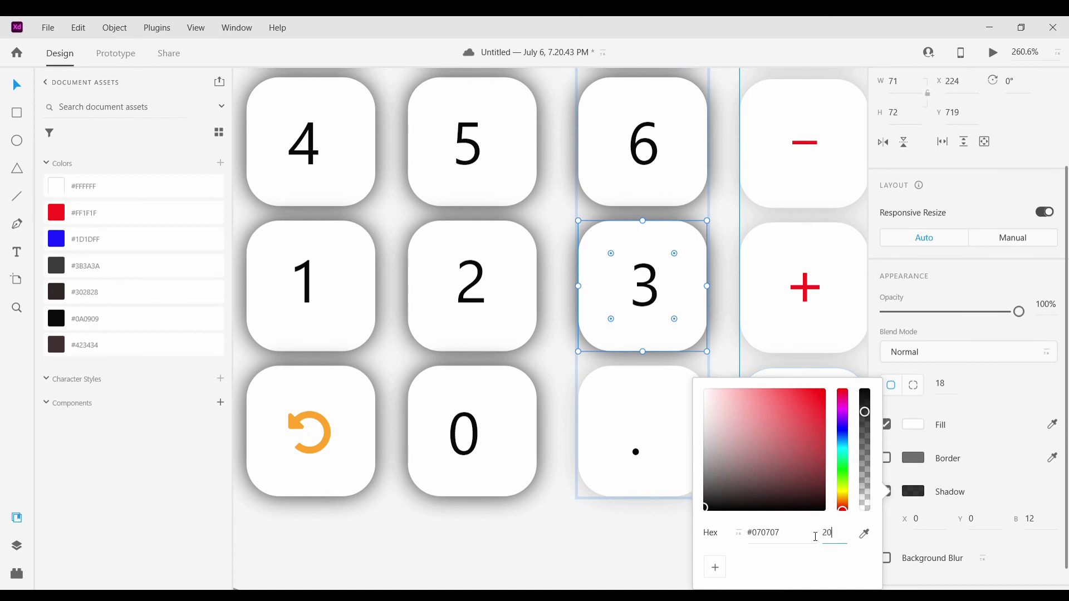
pyautogui.write('20')
pyautogui.click(680, 191)
pyautogui.doubleClick(680, 191)
pyautogui.click(914, 463)
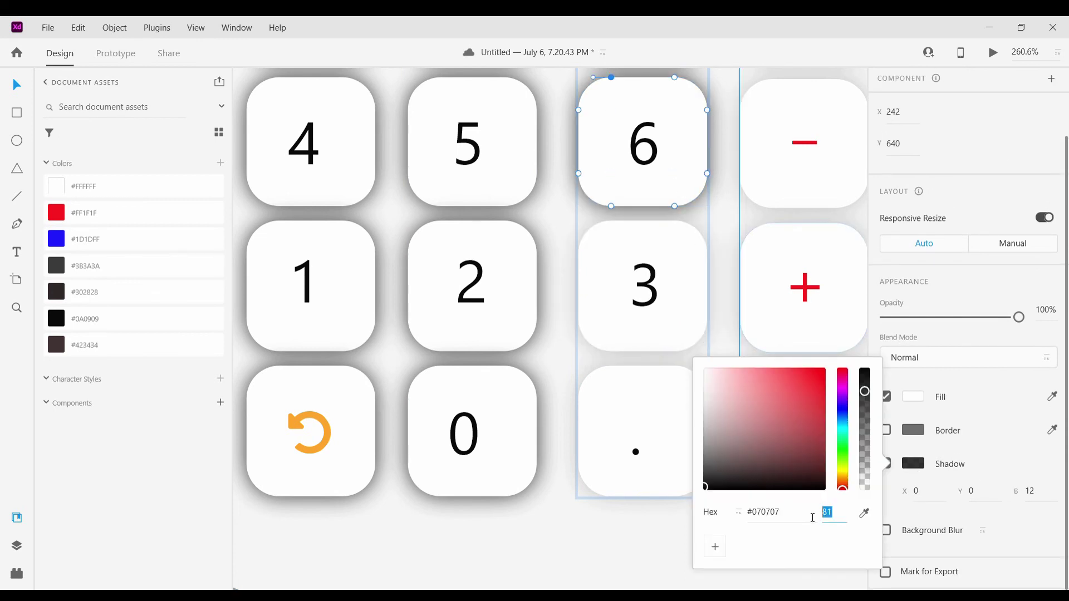
pyautogui.click(709, 222)
# Lower the shadow opacity of the light keypad's 9 key to 20%.
pyautogui.scroll(2, 710, 223)
pyautogui.doubleClick(682, 173)
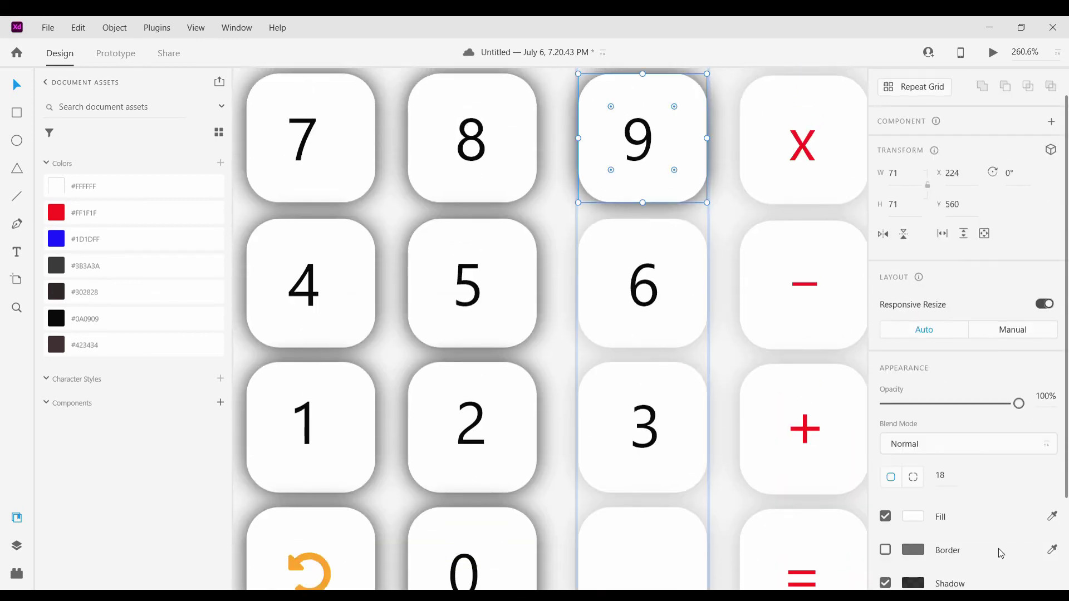
pyautogui.scroll(-3, 1000, 553)
pyautogui.click(914, 469)
pyautogui.write('2')
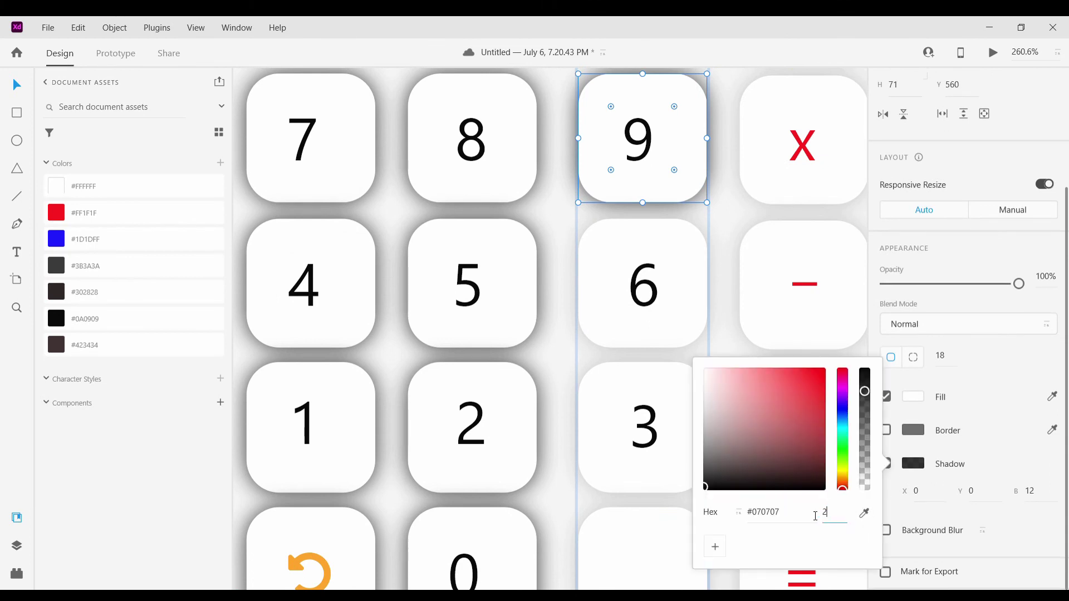
pyautogui.write('0')
pyautogui.click(773, 292)
# Lower the shadow opacity of the light keypad's 8 and 5 keys to 20%.
pyautogui.scroll(-4, 752, 291)
pyautogui.doubleClick(642, 246)
pyautogui.scroll(-3, 996, 519)
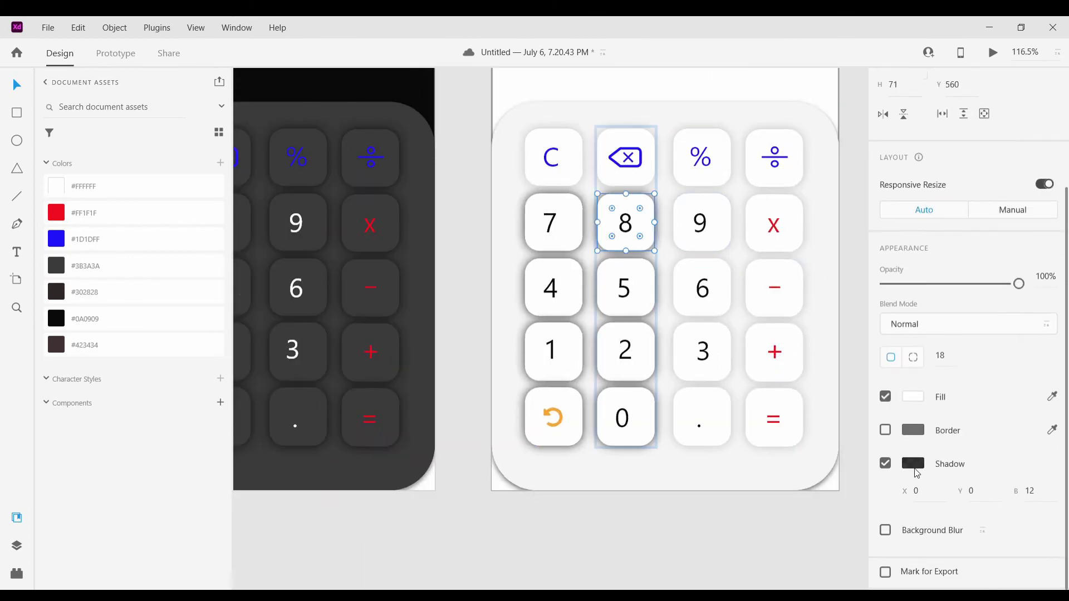
pyautogui.click(915, 468)
pyautogui.click(640, 289)
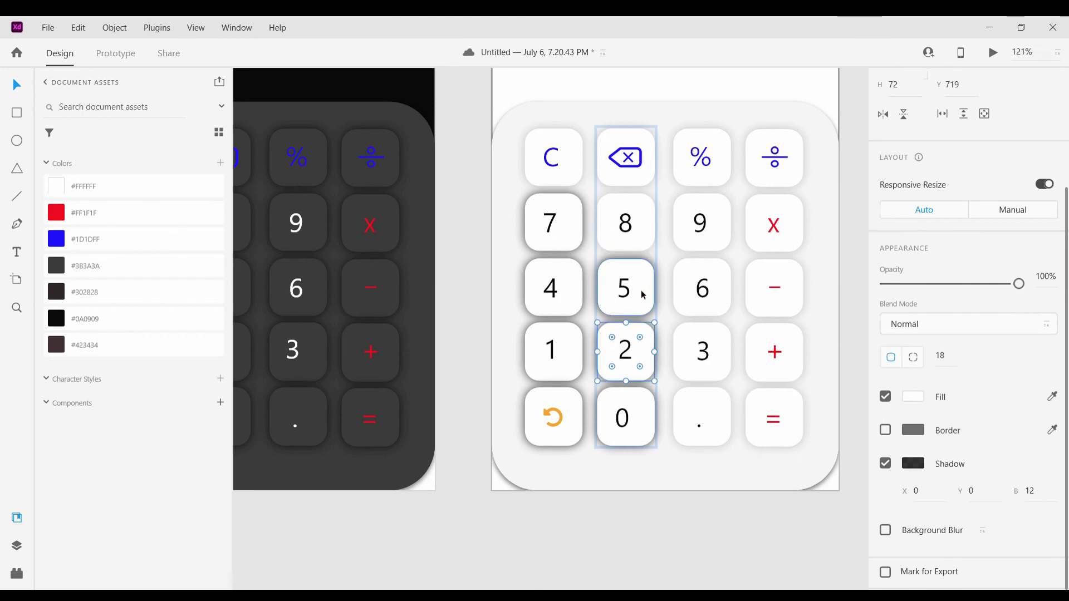
pyautogui.scroll(5, 640, 289)
pyautogui.click(914, 463)
pyautogui.click(828, 513)
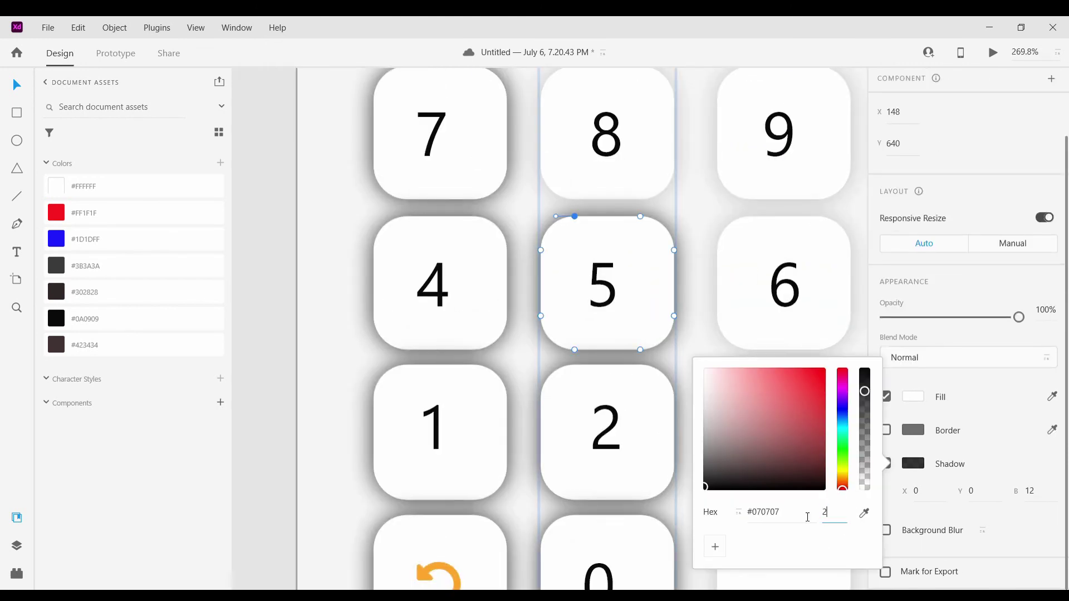
# Lower the shadow opacity of the light keypad's 2 and 0 keys to 20%.
pyautogui.click(636, 446)
pyautogui.click(913, 465)
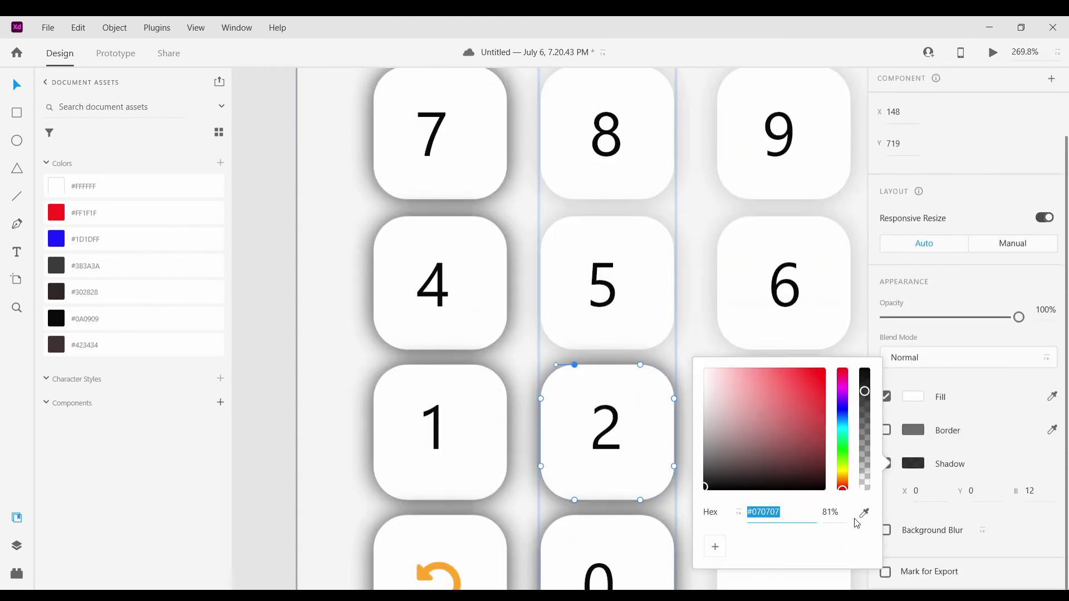
pyautogui.write('20')
pyautogui.click(648, 456)
pyautogui.scroll(-6, 656, 452)
pyautogui.scroll(-2, 680, 479)
pyautogui.scroll(3, 650, 390)
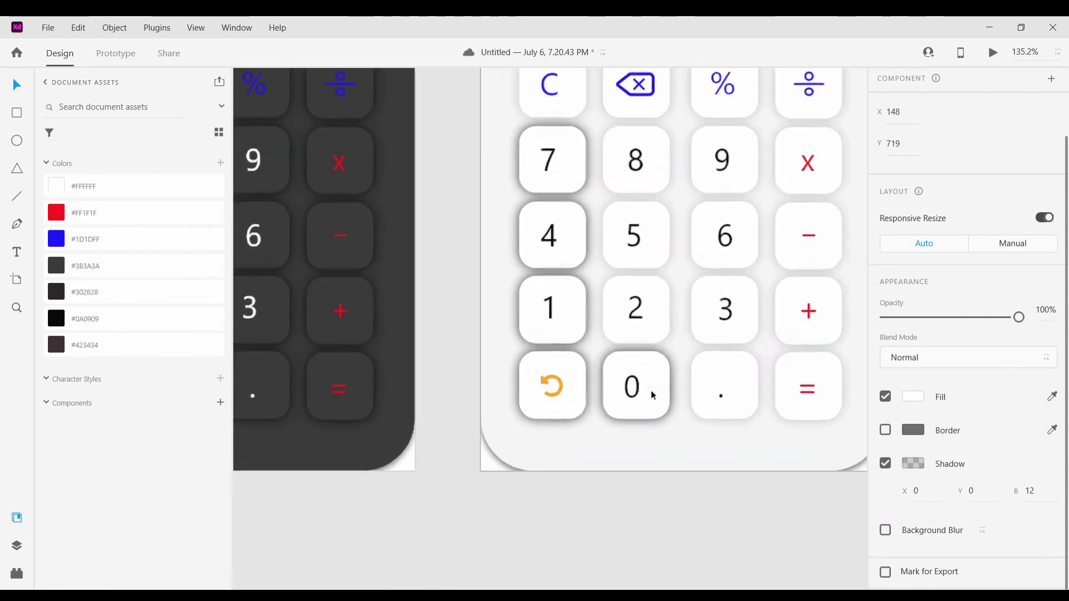
pyautogui.click(650, 390)
pyautogui.click(914, 467)
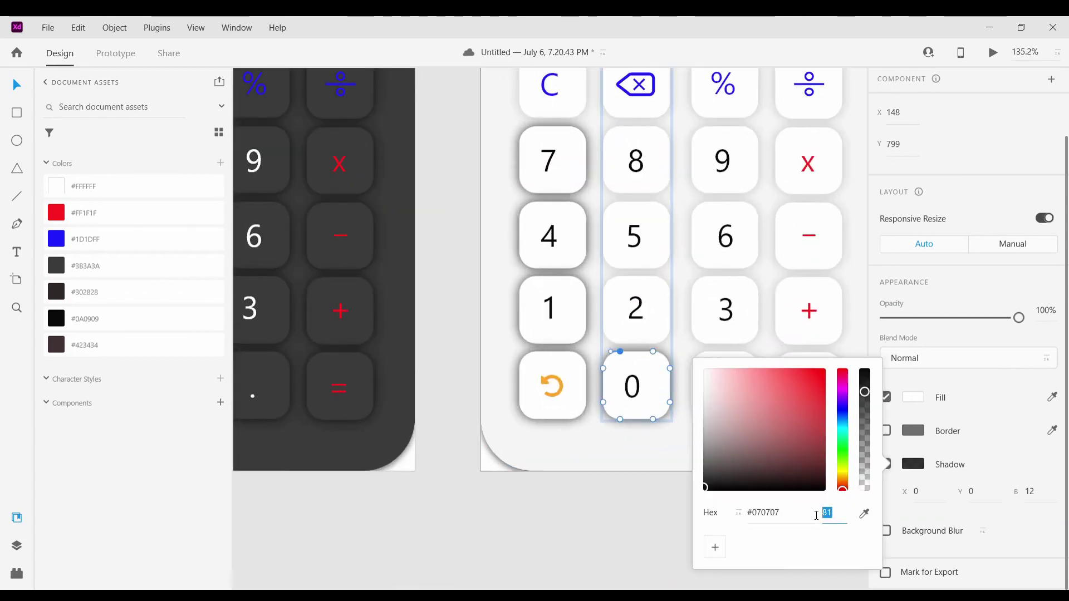
pyautogui.write('20')
# Lower the shadow opacity of the light keypad's orange arrow key and 1 key to match the softened keys.
pyautogui.click(579, 433)
pyautogui.scroll(3, 559, 402)
pyautogui.doubleClick(560, 420)
pyautogui.scroll(-5, 914, 521)
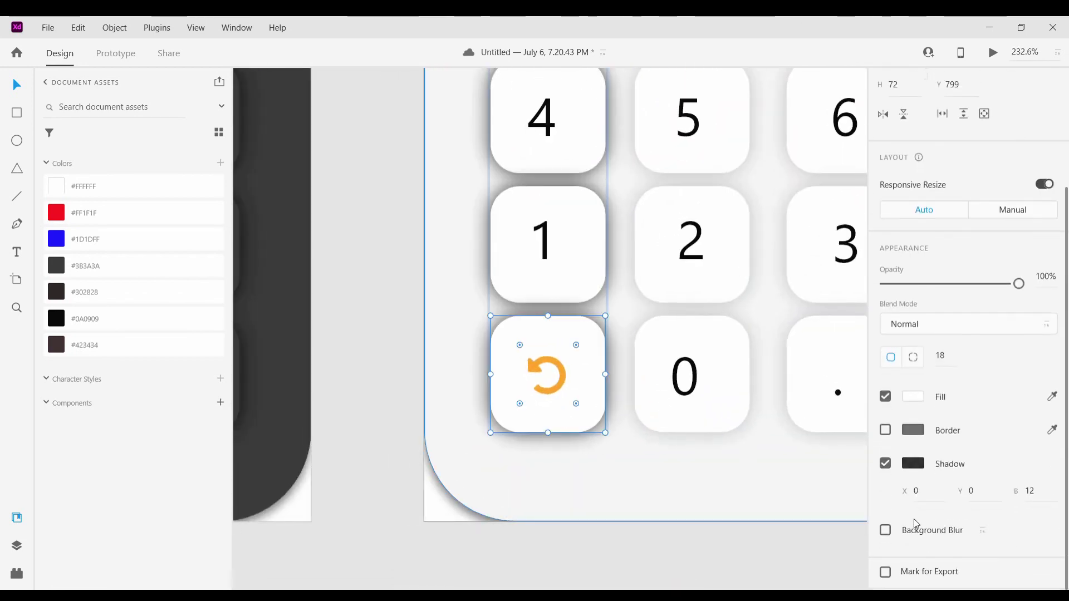
pyautogui.click(914, 464)
pyautogui.click(576, 296)
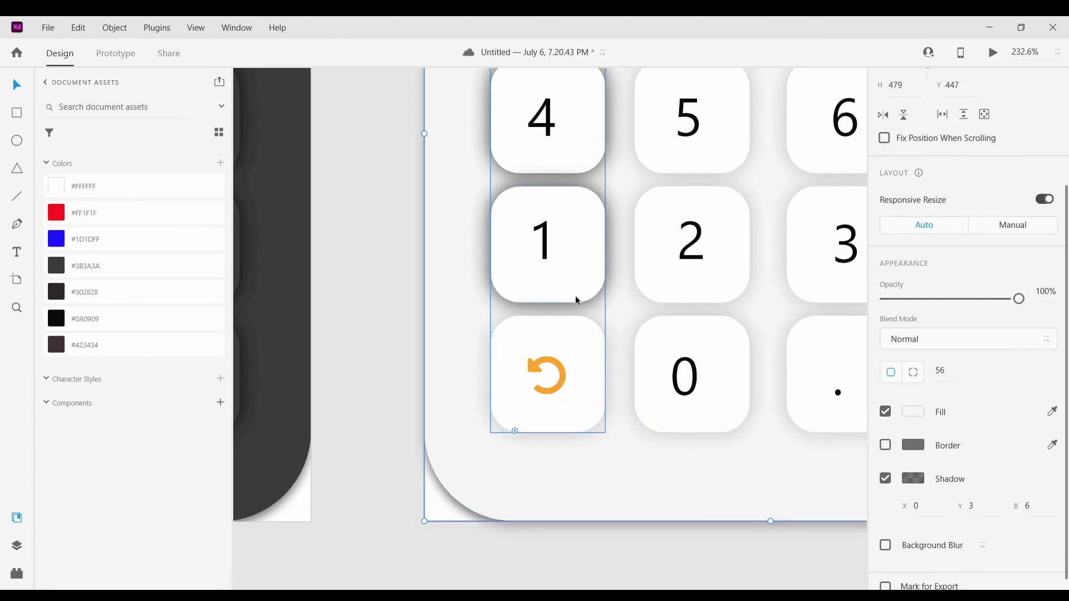
pyautogui.click(914, 464)
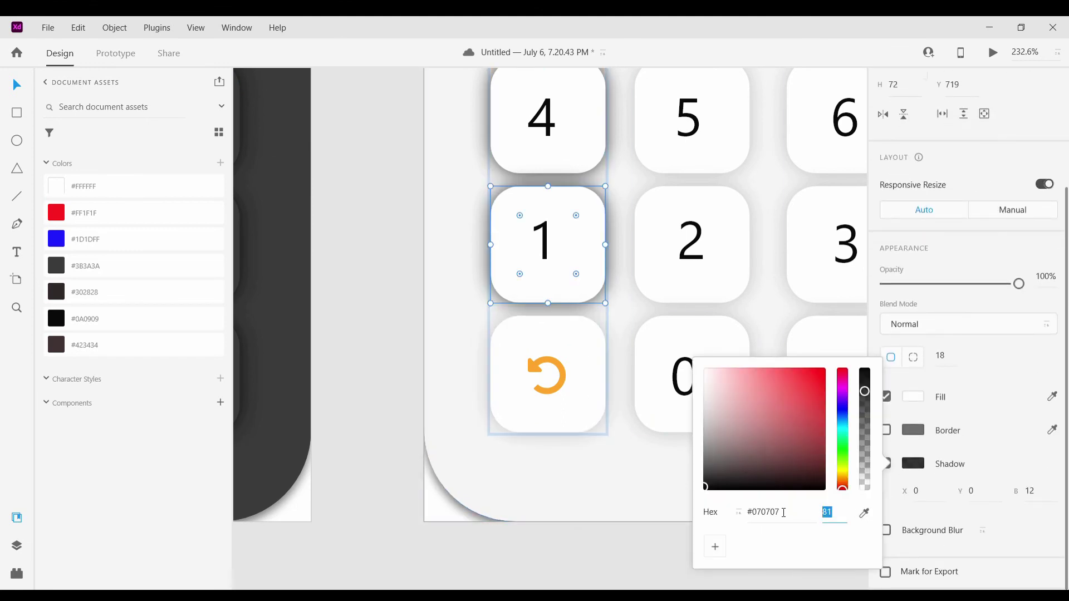
pyautogui.click(540, 508)
# Shift the digit 4 slightly right and lower its light key's shadow opacity to match the softened keys.
pyautogui.moveTo(551, 199); pyautogui.dragTo(555, 200)
pyautogui.doubleClick(518, 187)
pyautogui.scroll(-1, 519, 188)
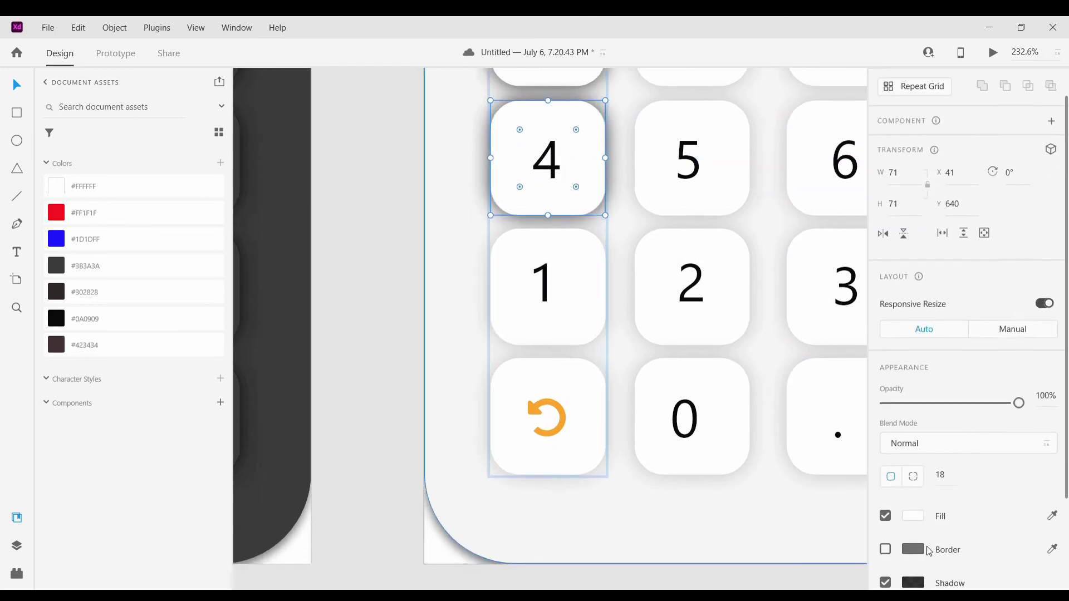
pyautogui.click(914, 583)
pyautogui.click(446, 281)
# Shift the digit 7 slightly right on its light key and lower that key's shadow opacity to 20%.
pyautogui.scroll(2, 446, 281)
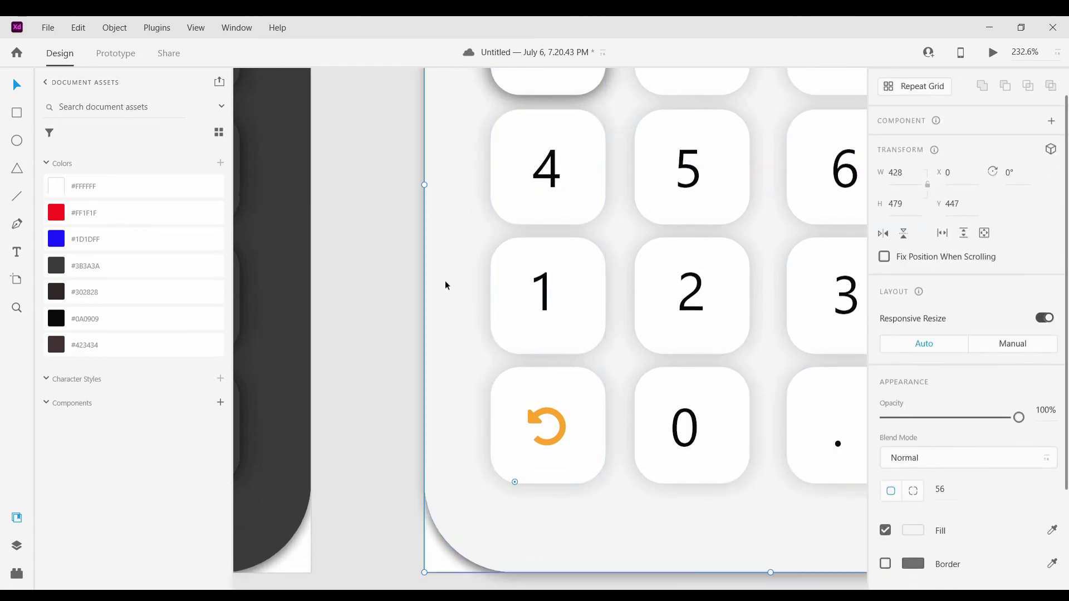
pyautogui.scroll(1, 539, 193)
pyautogui.moveTo(541, 234); pyautogui.dragTo(548, 234)
pyautogui.click(521, 260)
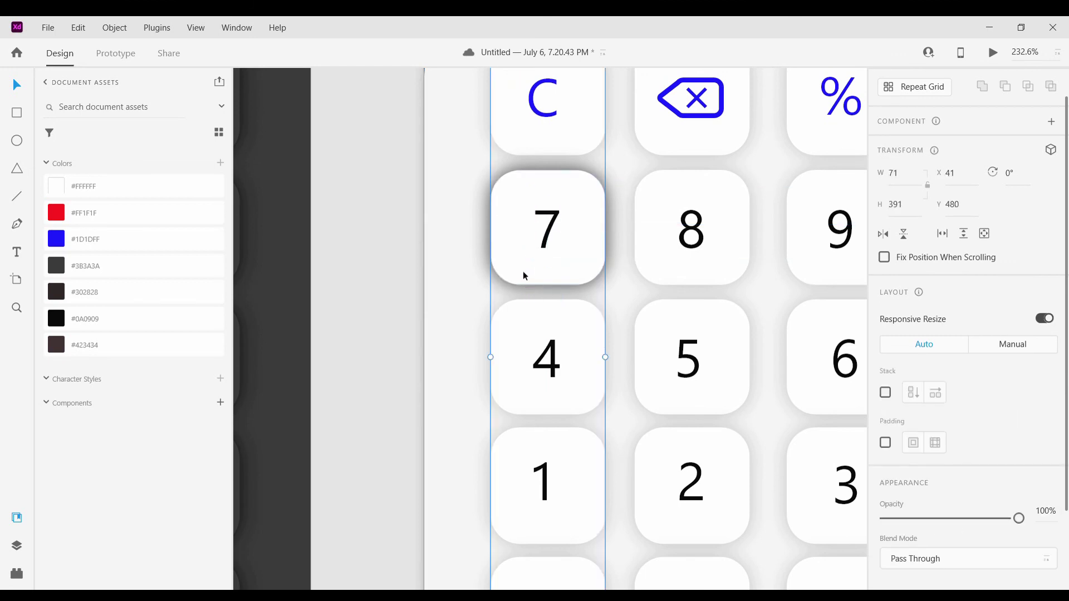
pyautogui.click(523, 272)
pyautogui.scroll(-3, 969, 390)
pyautogui.click(914, 463)
pyautogui.click(844, 521)
pyautogui.write('2')
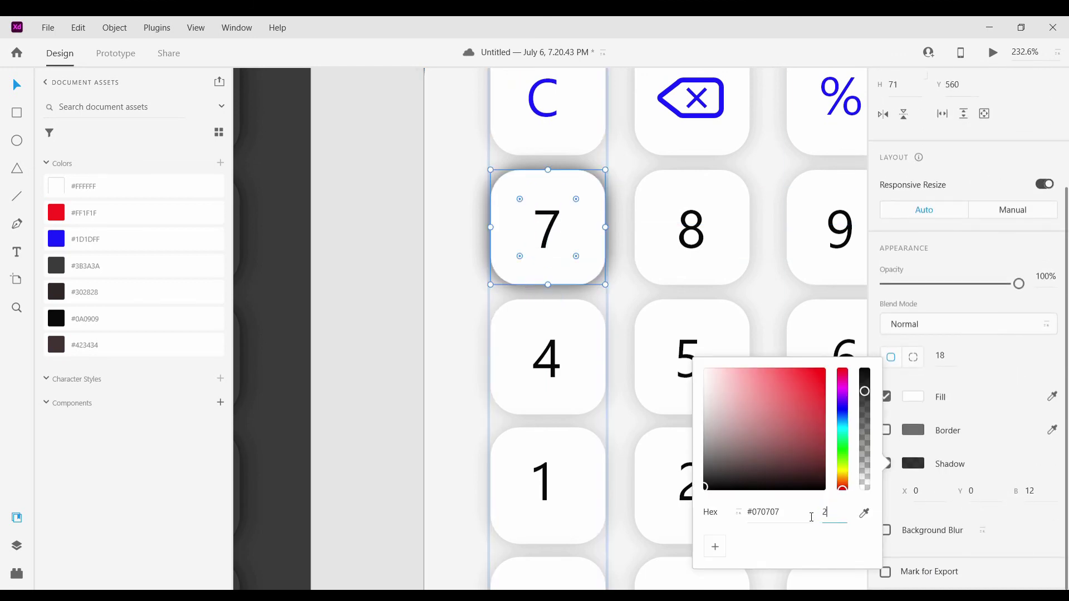
pyautogui.write('0')
pyautogui.click(518, 361)
# Review the light calculator screen beside the dark one and inspect the appearance settings of its white background.
pyautogui.scroll(-4, 518, 361)
pyautogui.scroll(3, 683, 411)
pyautogui.scroll(-3, 684, 411)
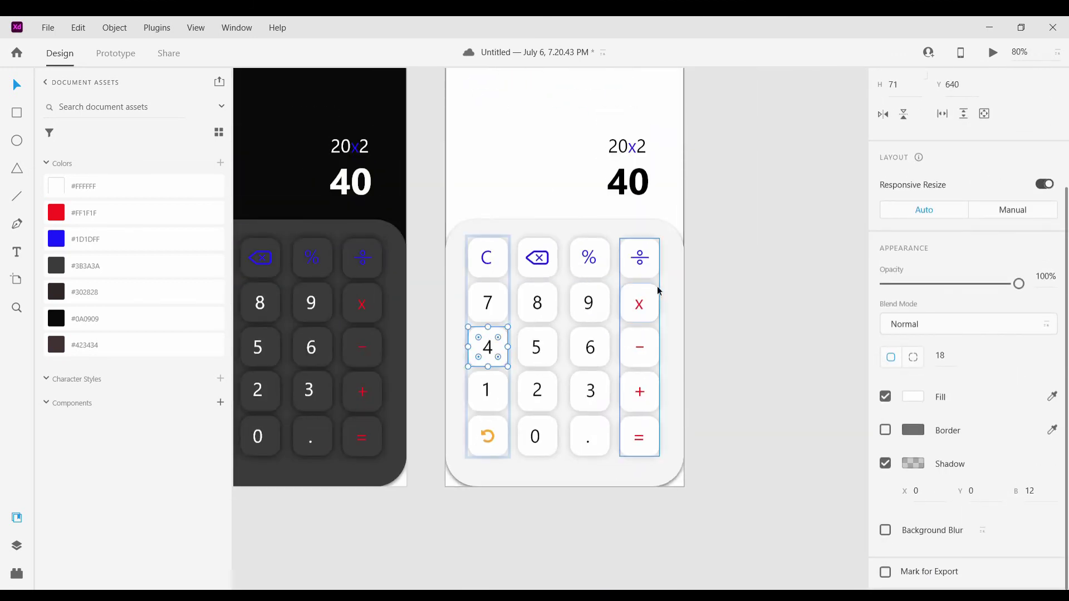
pyautogui.click(725, 313)
pyautogui.scroll(-5, 726, 312)
pyautogui.scroll(5, 725, 313)
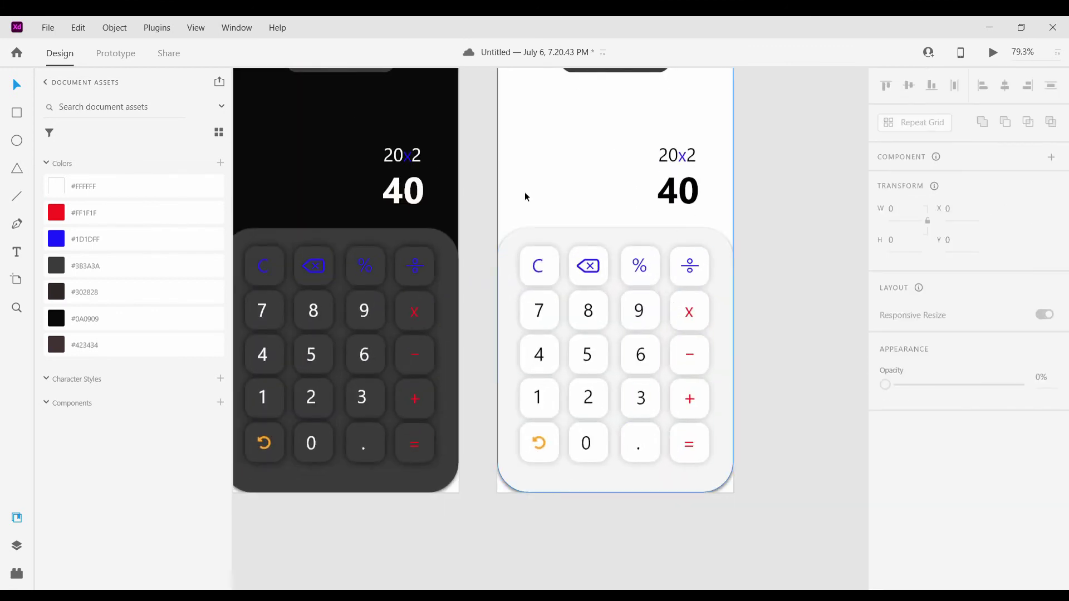
pyautogui.click(579, 178)
pyautogui.scroll(3, 557, 189)
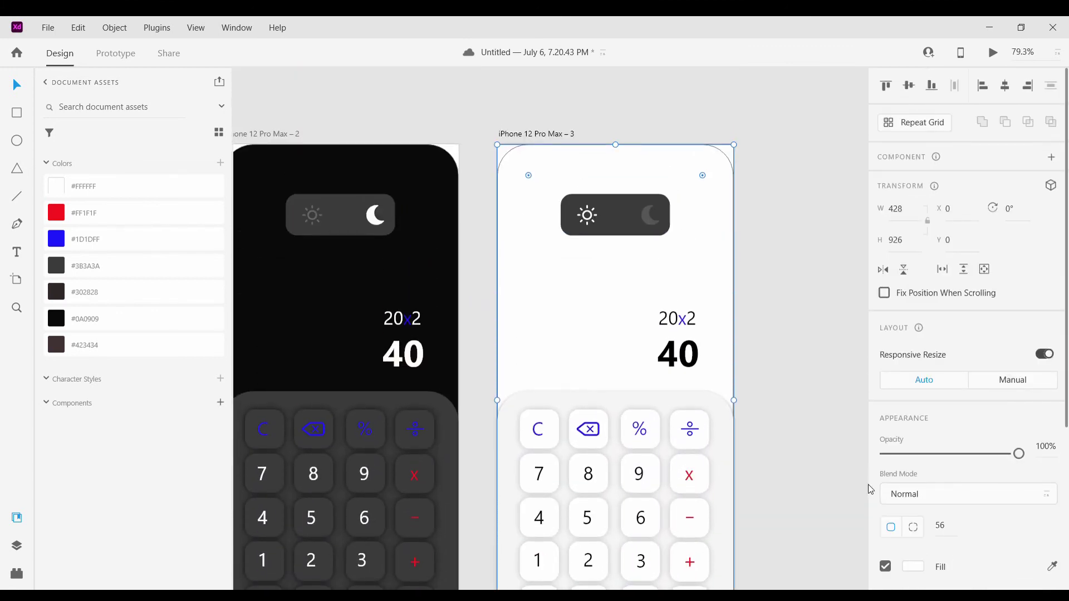
pyautogui.scroll(-4, 871, 489)
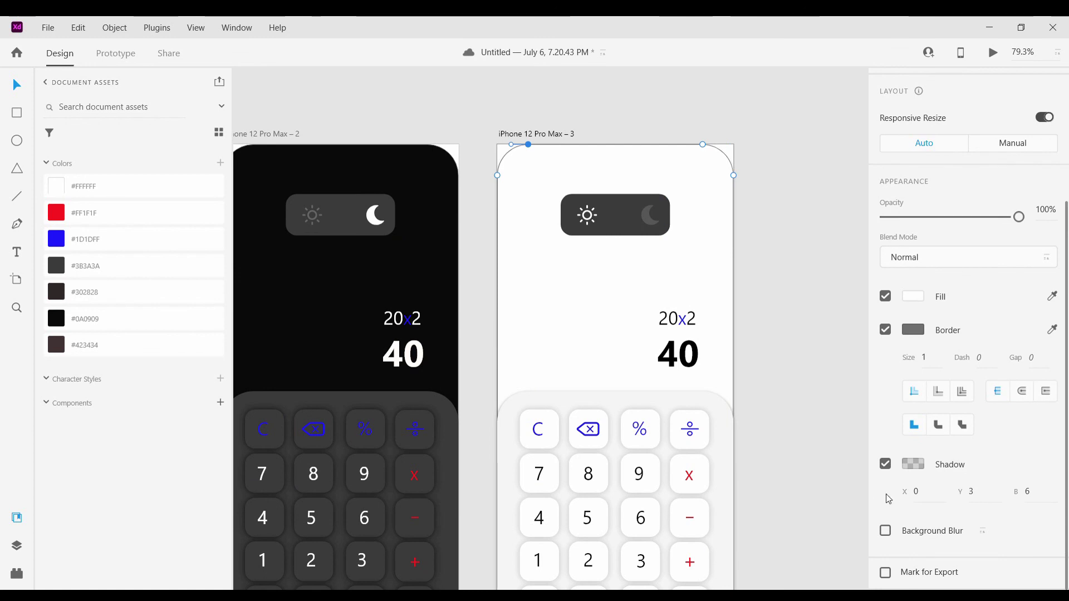
pyautogui.click(477, 236)
pyautogui.click(533, 261)
pyautogui.scroll(-4, 899, 505)
pyautogui.click(811, 354)
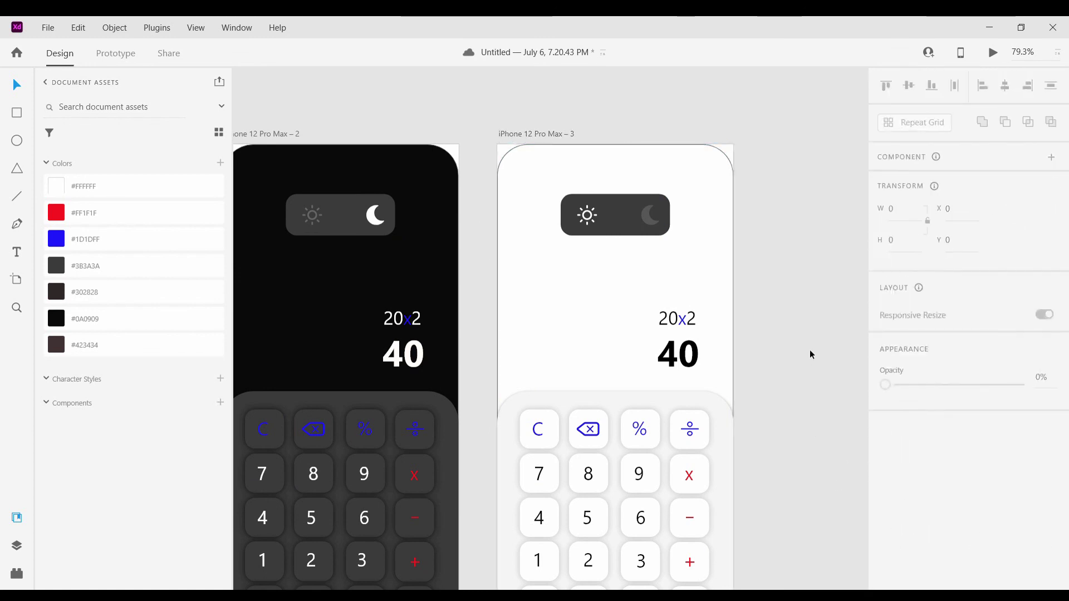
pyautogui.scroll(-5, 785, 489)
pyautogui.scroll(2, 707, 544)
pyautogui.scroll(-2, 707, 544)
# Switch to prototyping and link the dark screen's sun icon to the iPhone 12 Pro Max – 3 artboard.
pyautogui.click(115, 53)
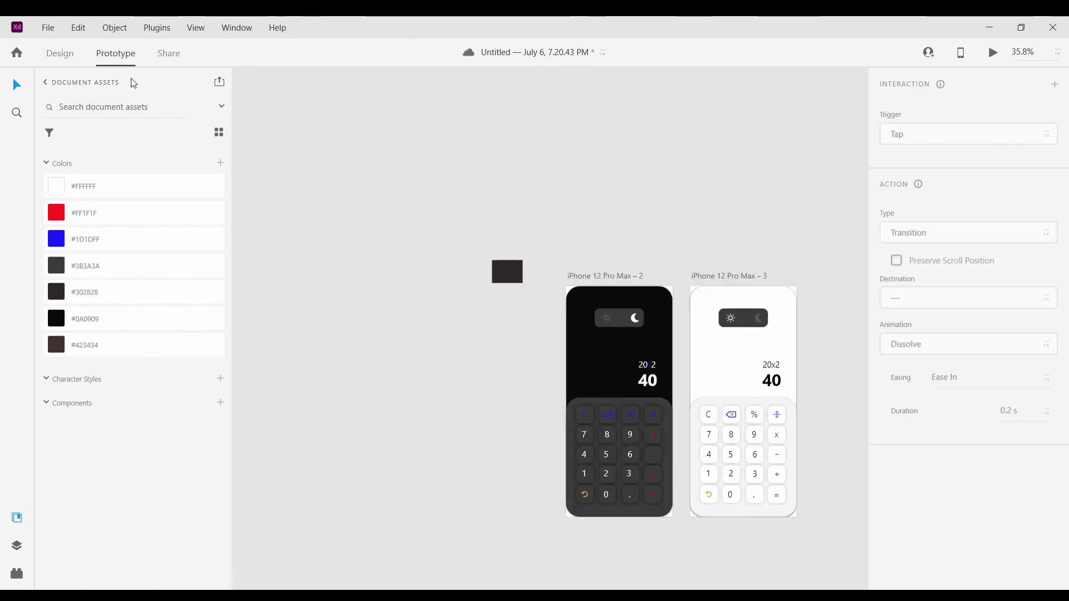
pyautogui.scroll(5, 616, 323)
pyautogui.doubleClick(708, 393)
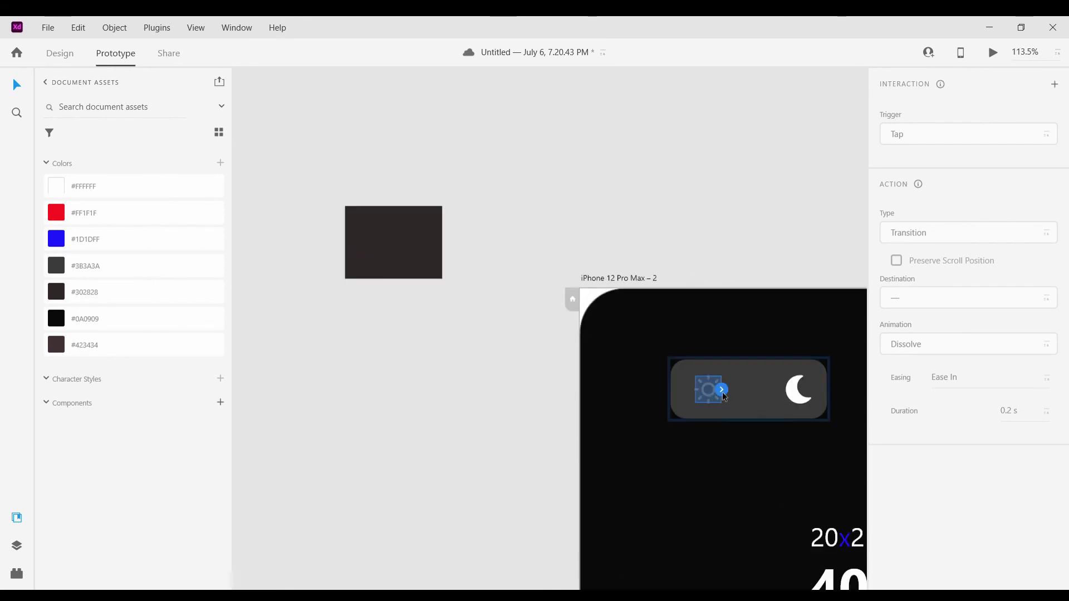
pyautogui.moveTo(723, 389); pyautogui.dragTo(772, 406)
# Link the light screen's moon icon back to the iPhone 12 Pro Max – 2 artboard.
pyautogui.doubleClick(823, 401)
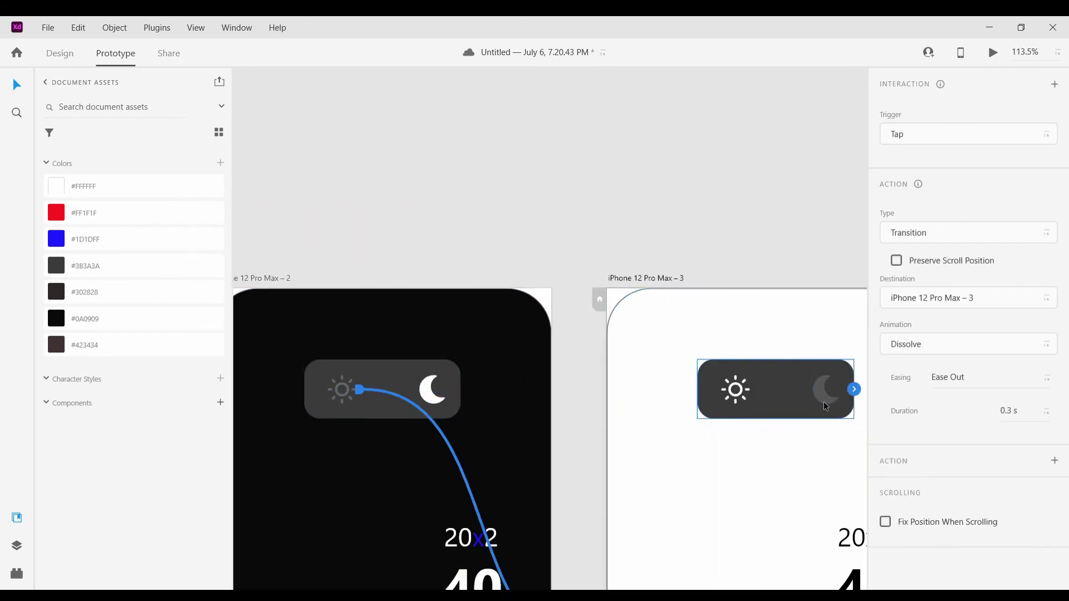
pyautogui.moveTo(838, 389); pyautogui.dragTo(417, 425)
pyautogui.scroll(-7, 512, 453)
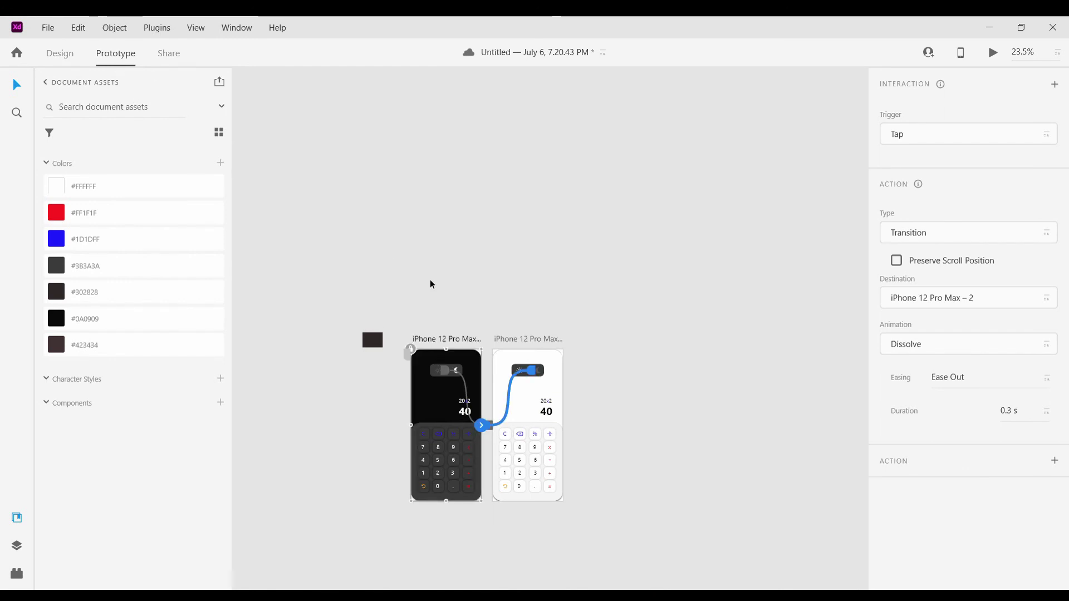
pyautogui.scroll(4, 439, 352)
pyautogui.scroll(-4, 670, 372)
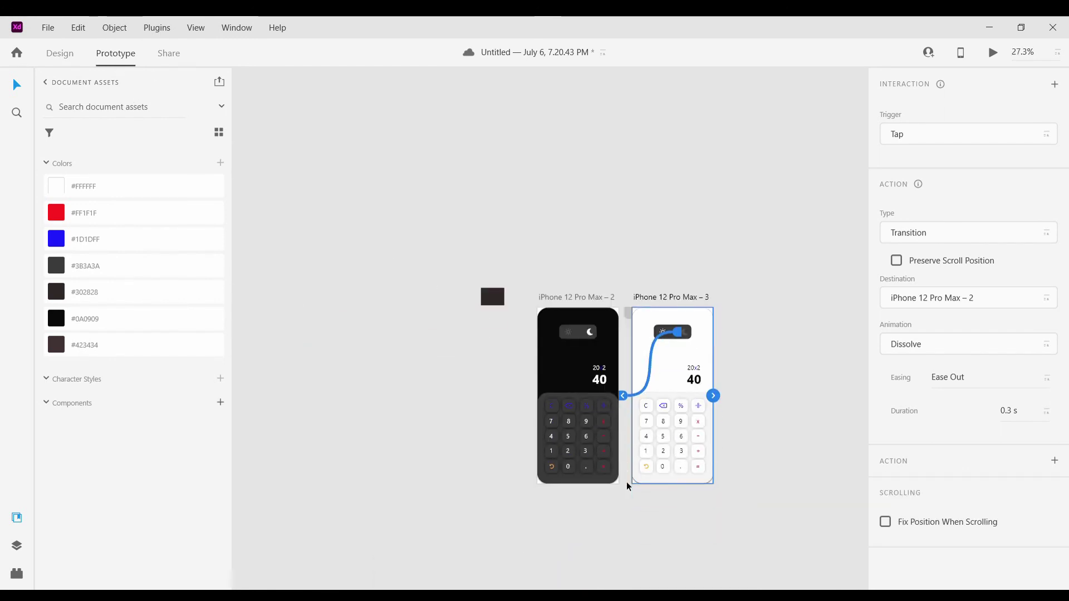
# Return to design mode, group all elements of the dark calculator screen and shift its artboard slightly left.
pyautogui.click(68, 54)
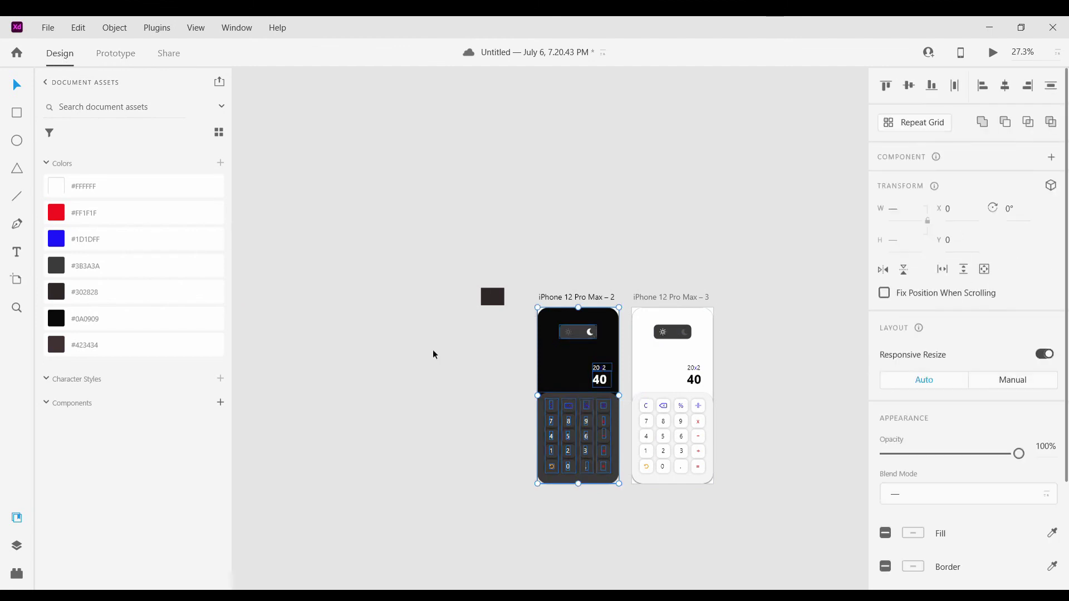
pyautogui.moveTo(581, 301); pyautogui.dragTo(625, 494)
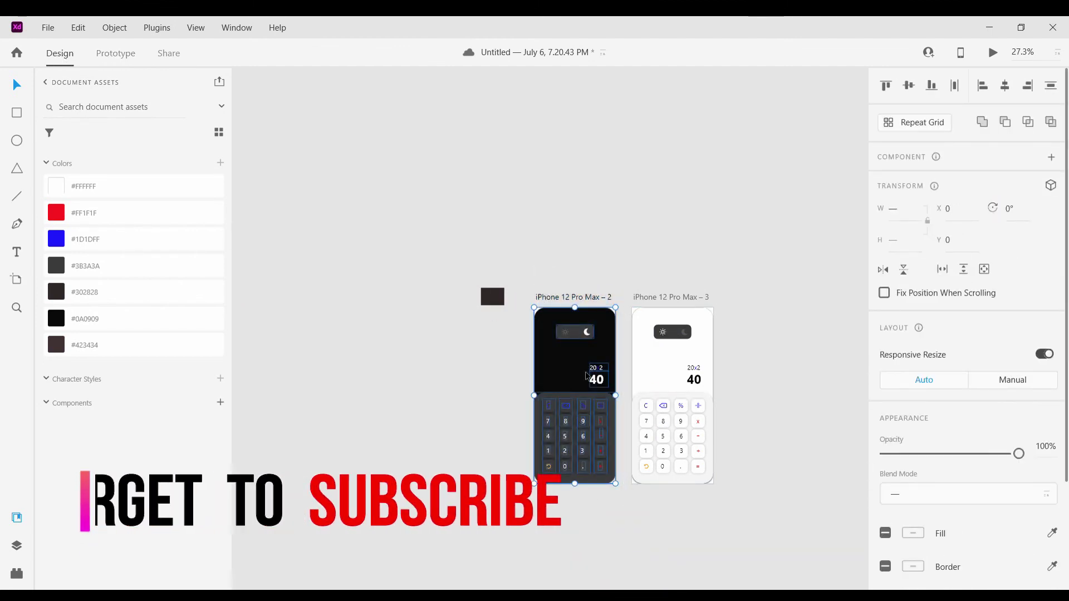
pyautogui.click(606, 210)
# Remove the border from the light screen's white background and group all of the light screen's elements.
pyautogui.click(642, 321)
pyautogui.scroll(-3, 913, 435)
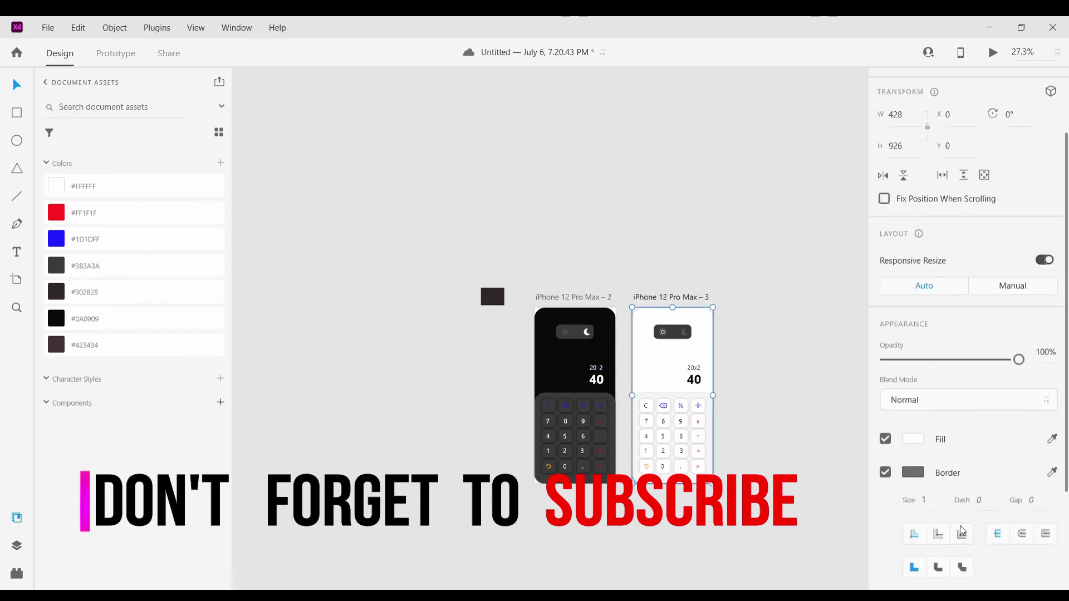
pyautogui.click(887, 449)
pyautogui.click(772, 367)
pyautogui.moveTo(628, 295); pyautogui.dragTo(726, 471)
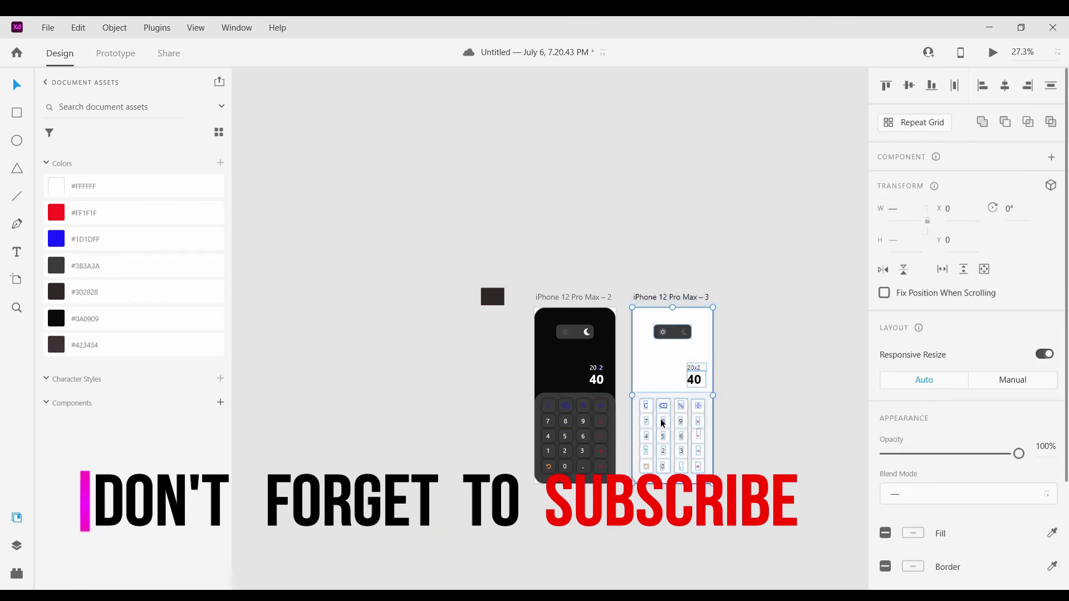
# Remove the border from the dark screen's black background and realign the dark group with its artboard.
pyautogui.click(561, 353)
pyautogui.doubleClick(572, 373)
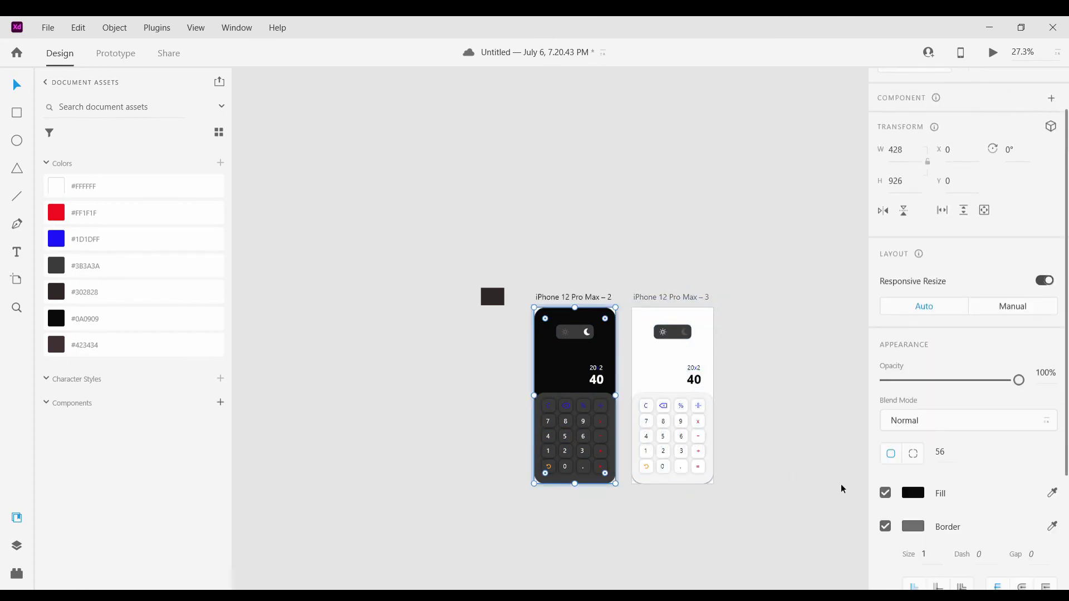
pyautogui.click(884, 529)
pyautogui.click(776, 412)
pyautogui.click(551, 366)
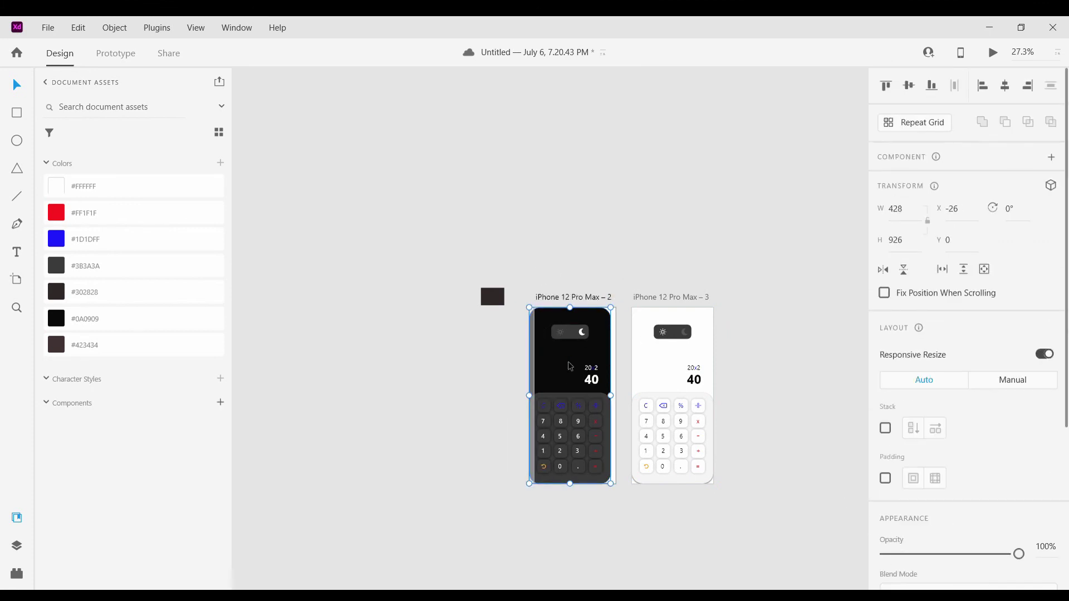
pyautogui.moveTo(570, 366); pyautogui.dragTo(576, 366)
pyautogui.click(528, 210)
# In prototype mode, connect the dark toggle's sun icon to iPhone 12 Pro Max – 3 with a tap transition.
pyautogui.click(116, 54)
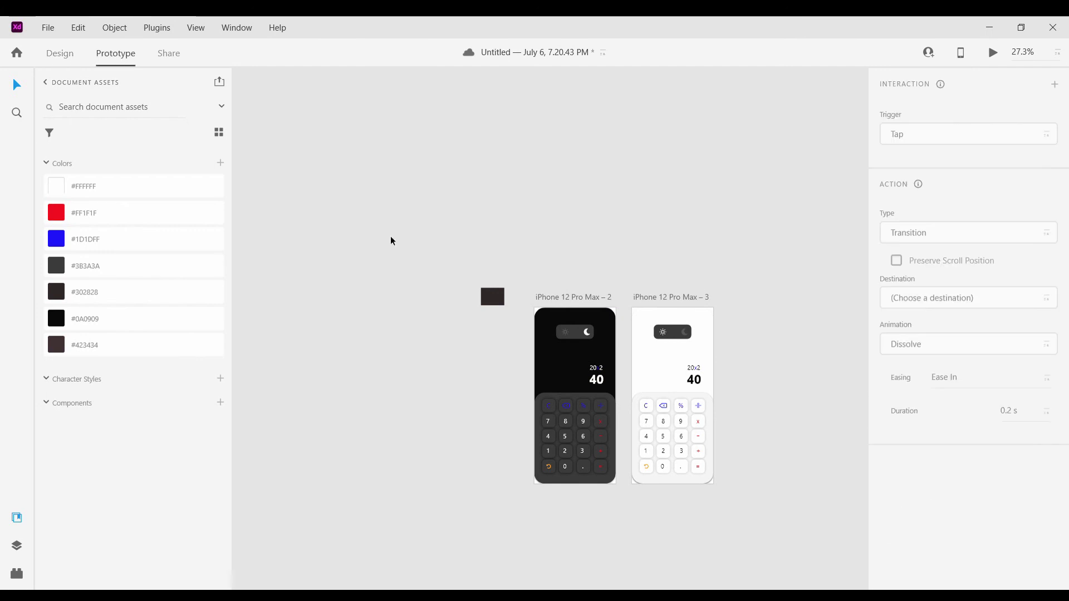
pyautogui.click(564, 338)
pyautogui.click(671, 345)
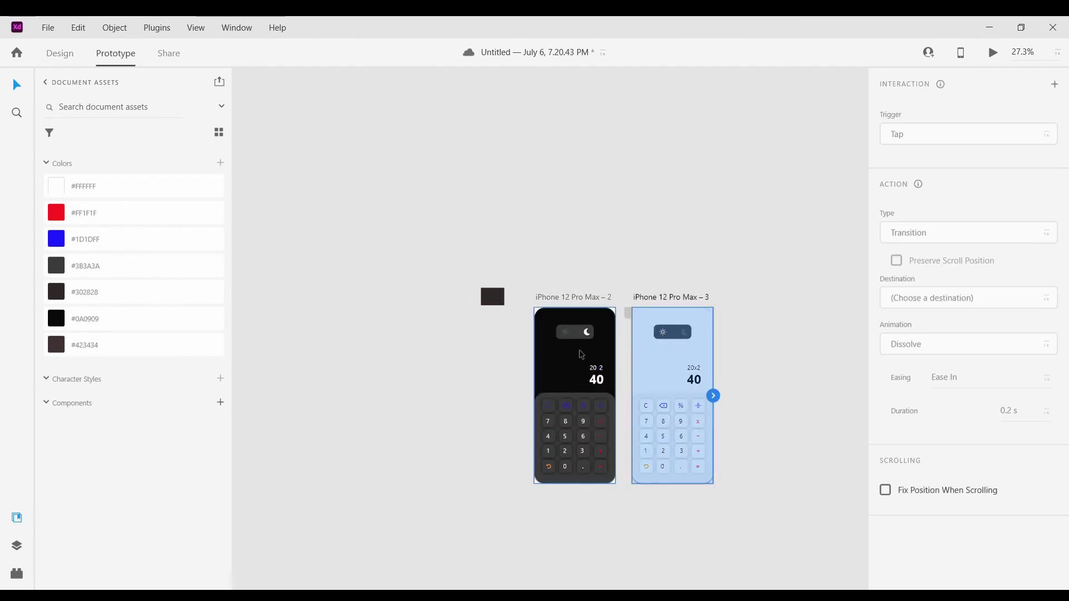
pyautogui.scroll(5, 577, 337)
pyautogui.click(586, 306)
pyautogui.click(586, 305)
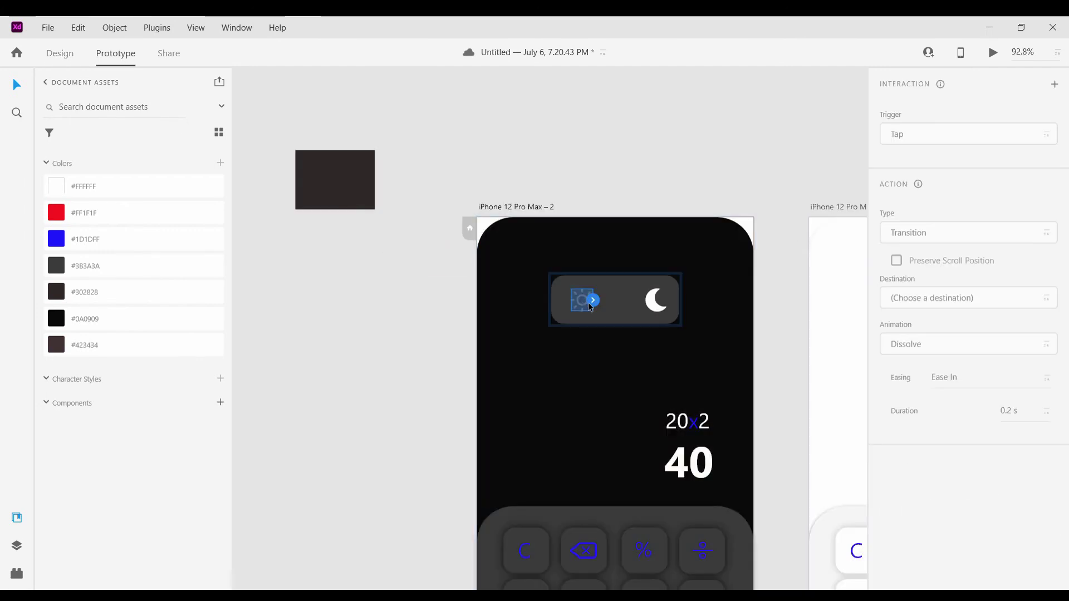
pyautogui.moveTo(592, 300); pyautogui.dragTo(717, 305)
# Connect the light toggle's moon icon back to the iPhone 12 Pro Max – 2 artboard.
pyautogui.click(717, 305)
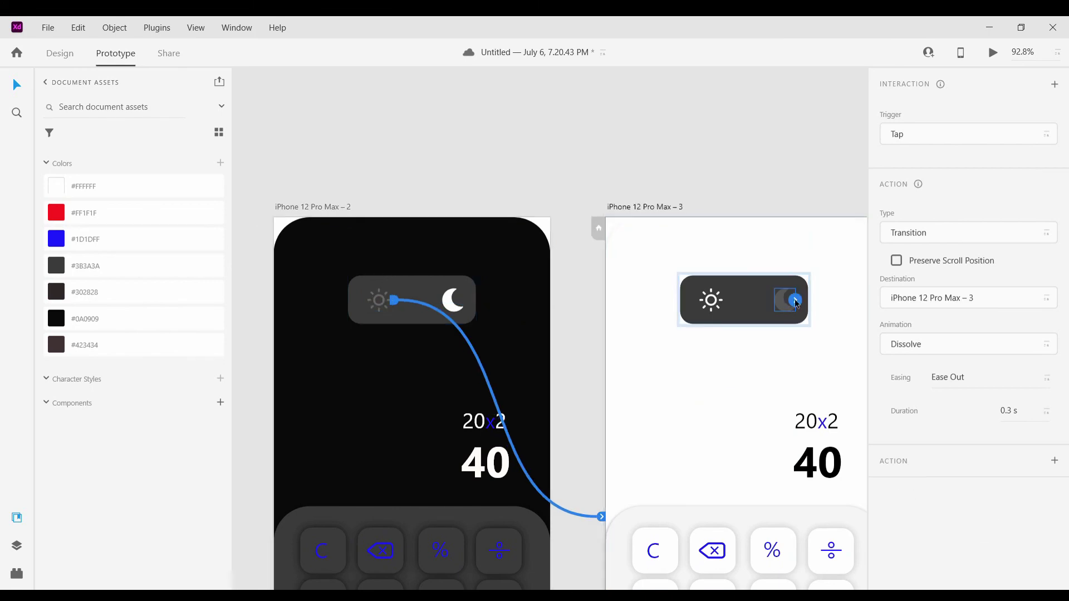
pyautogui.moveTo(801, 301); pyautogui.dragTo(360, 394)
pyautogui.scroll(-6, 360, 396)
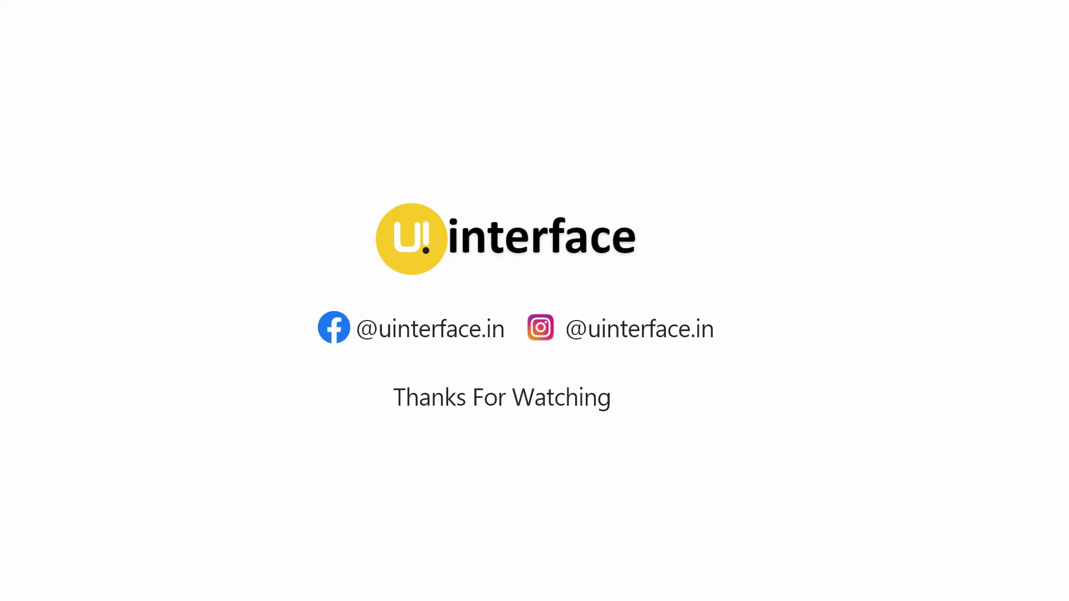